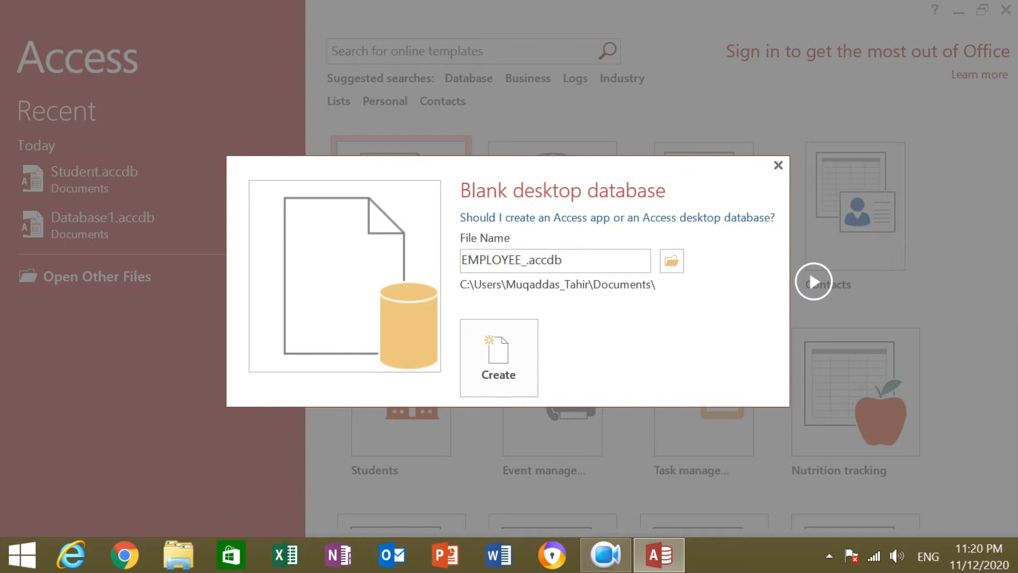
Name the blank desktop database EMPLOYEE_MANAGEMENT.accdb and create it.
type("MANAGEMENT")
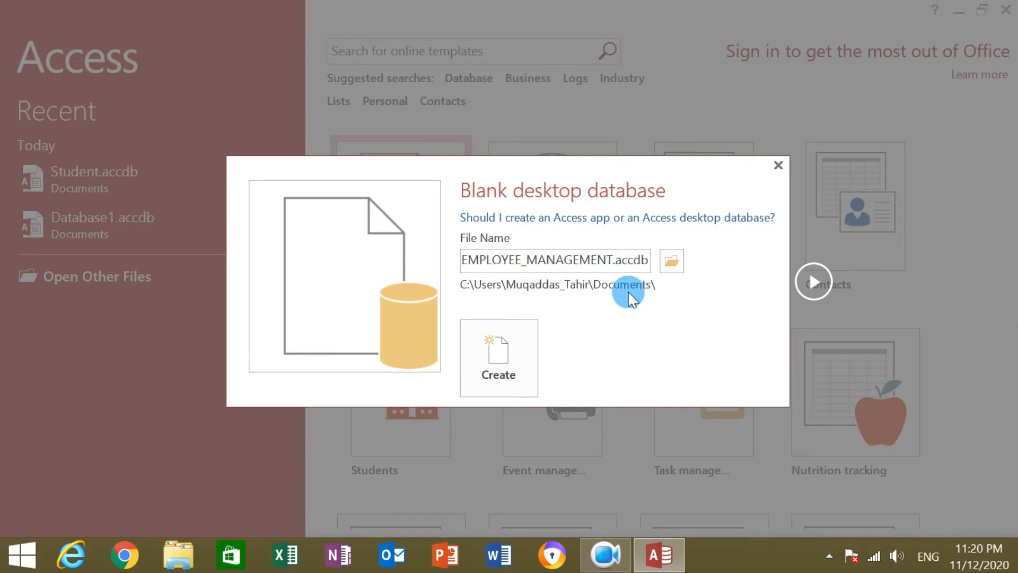
left_click(523, 364)
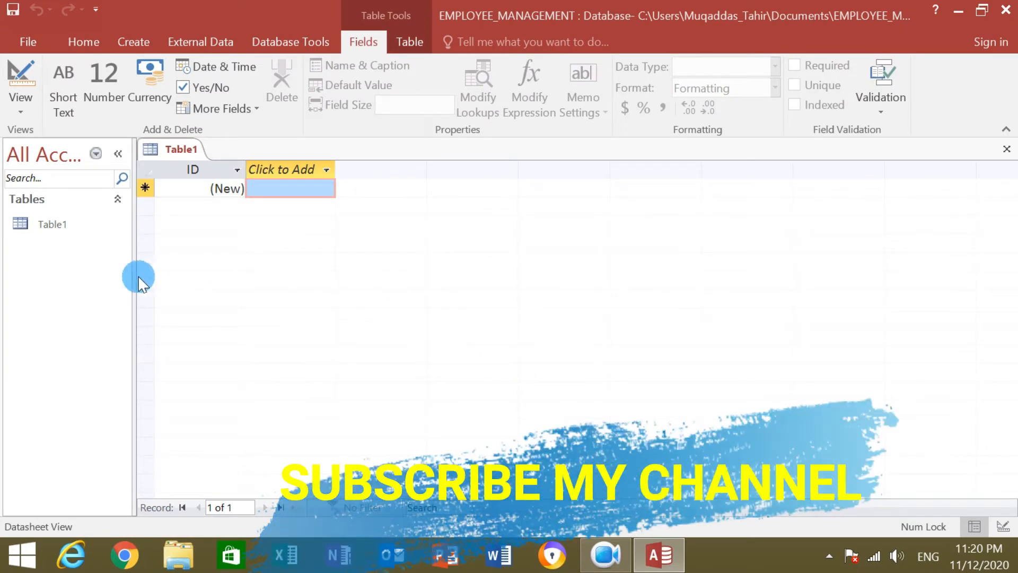
Open Table1 in Design View, saving it under the name Employee_Info.
left_click_drag(140, 276, 221, 280)
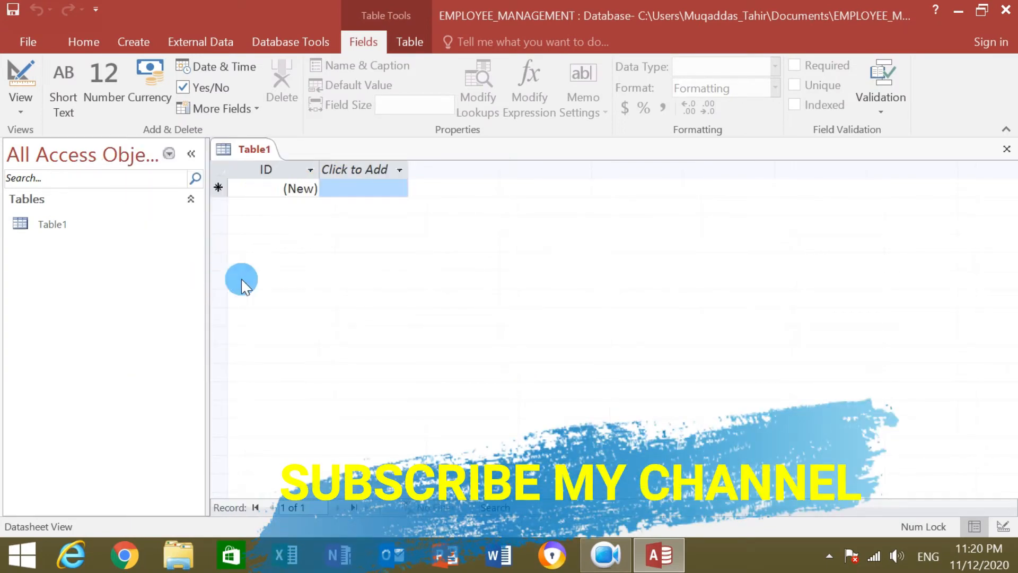
left_click(430, 293)
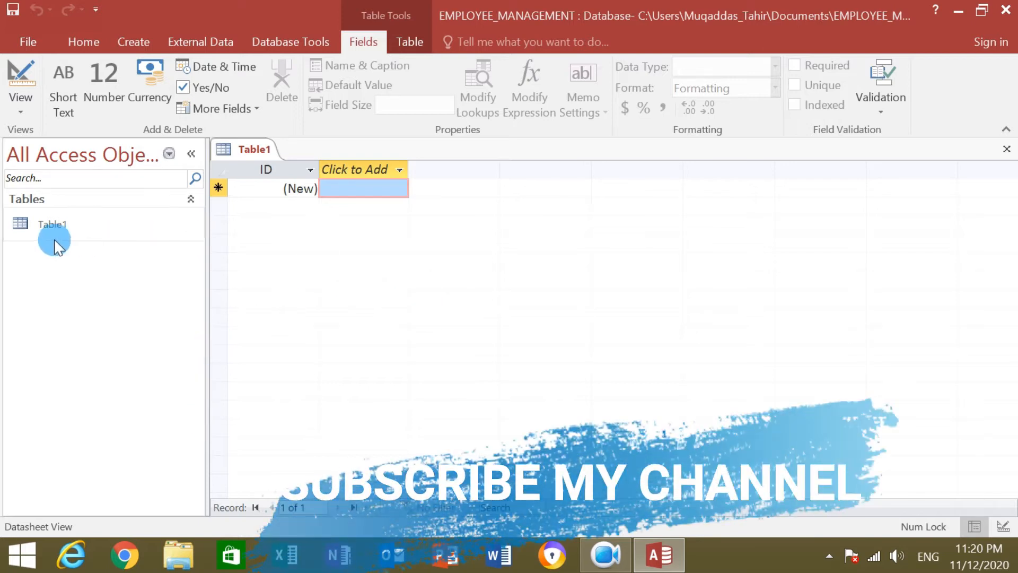
left_click(65, 225)
right_click(87, 225)
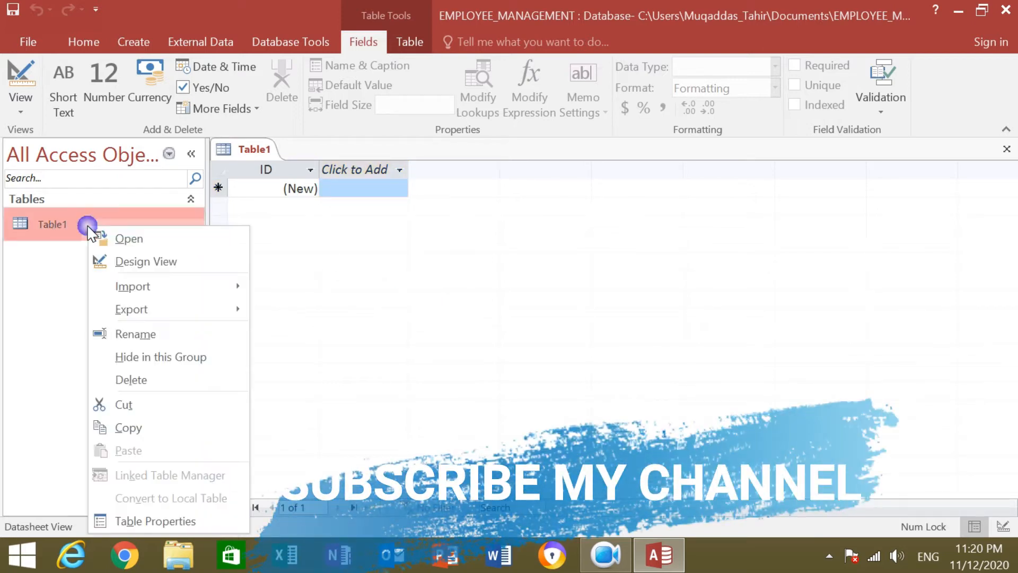
left_click(161, 261)
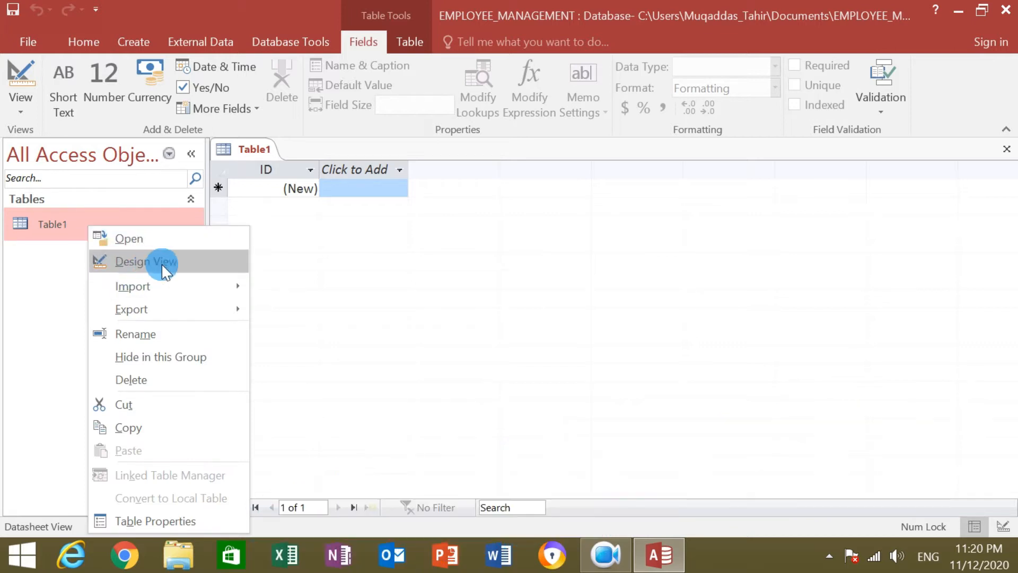
left_click(200, 263)
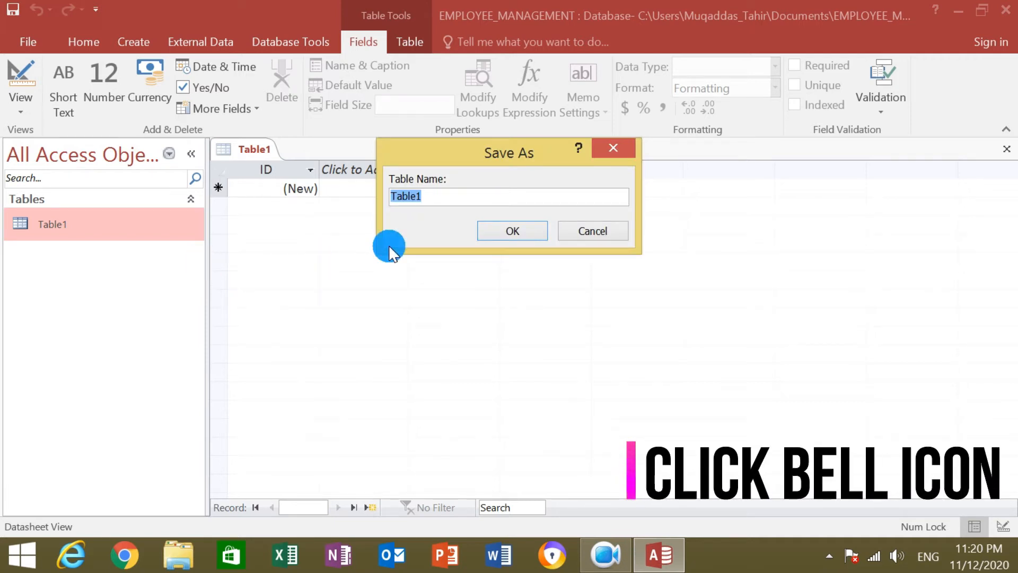
type("Employee")
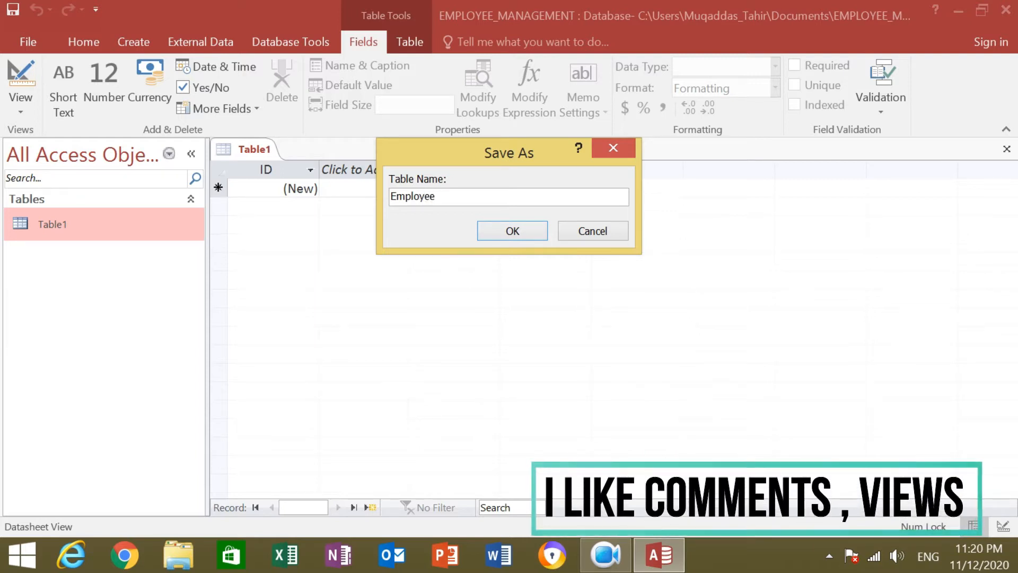
type("_Info")
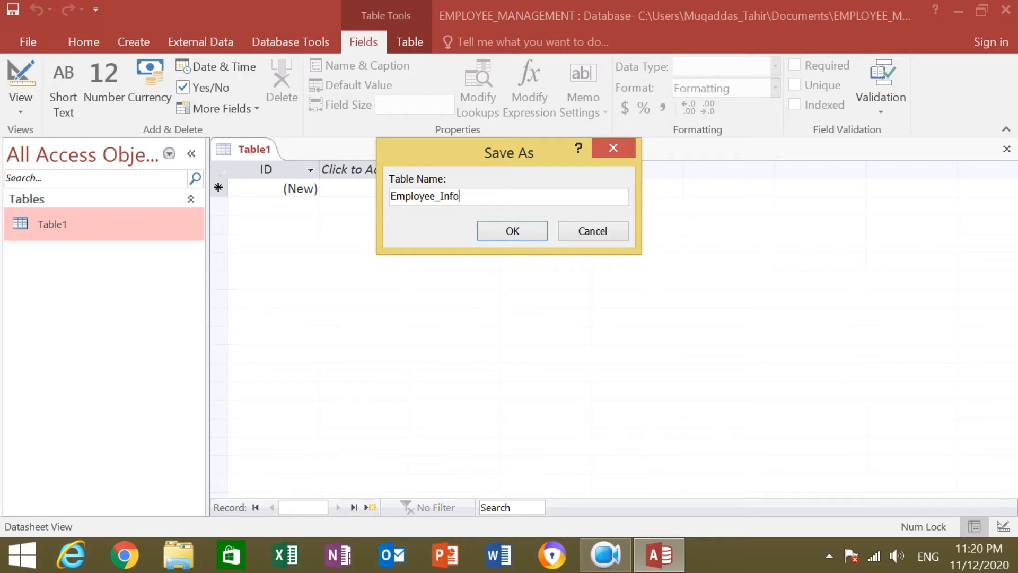
left_click(532, 236)
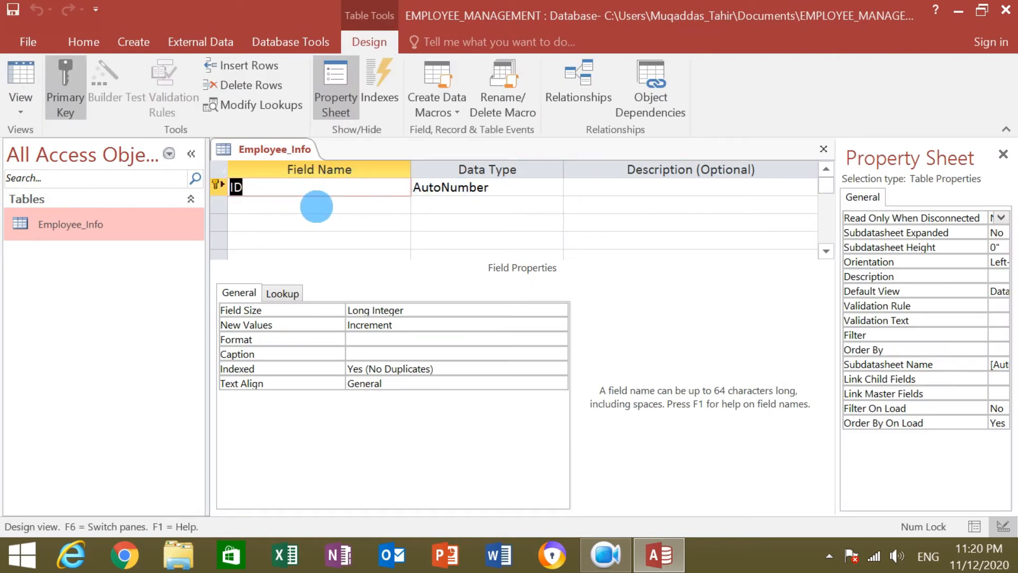
Add Employee_Name and Father fields, keeping the Short Text data type.
left_click(256, 207)
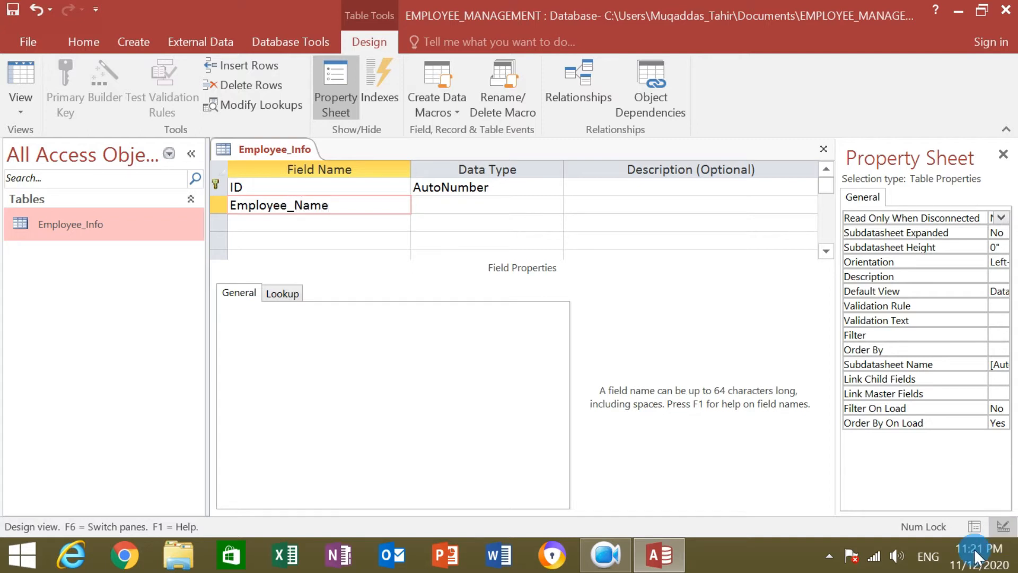
left_click(305, 227)
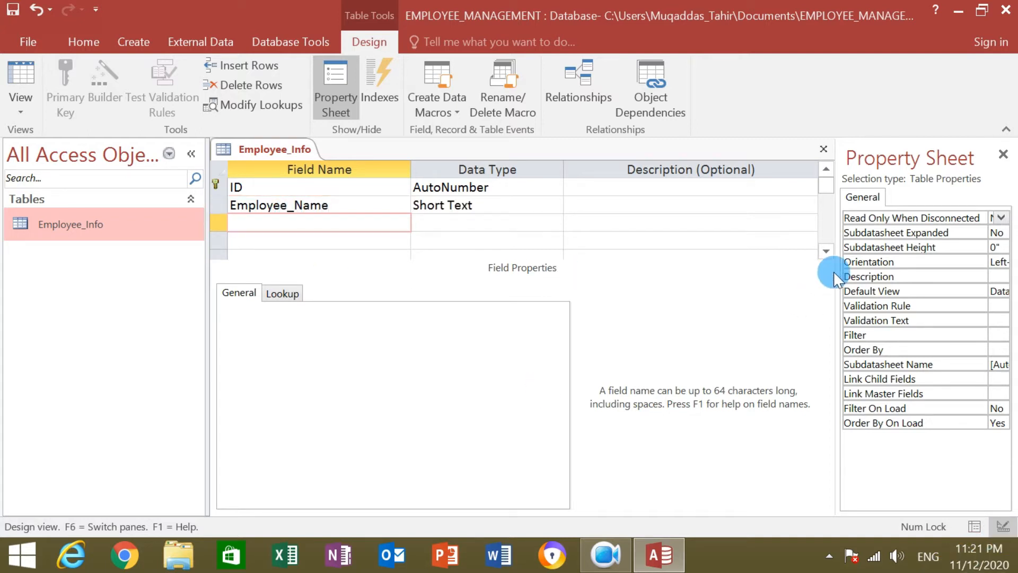
type("Father")
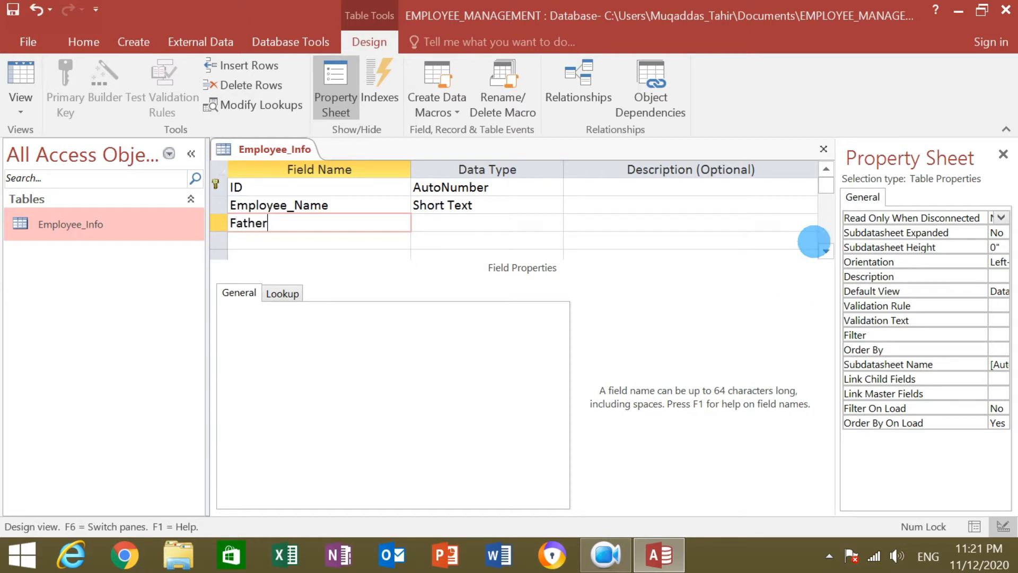
left_click(372, 240)
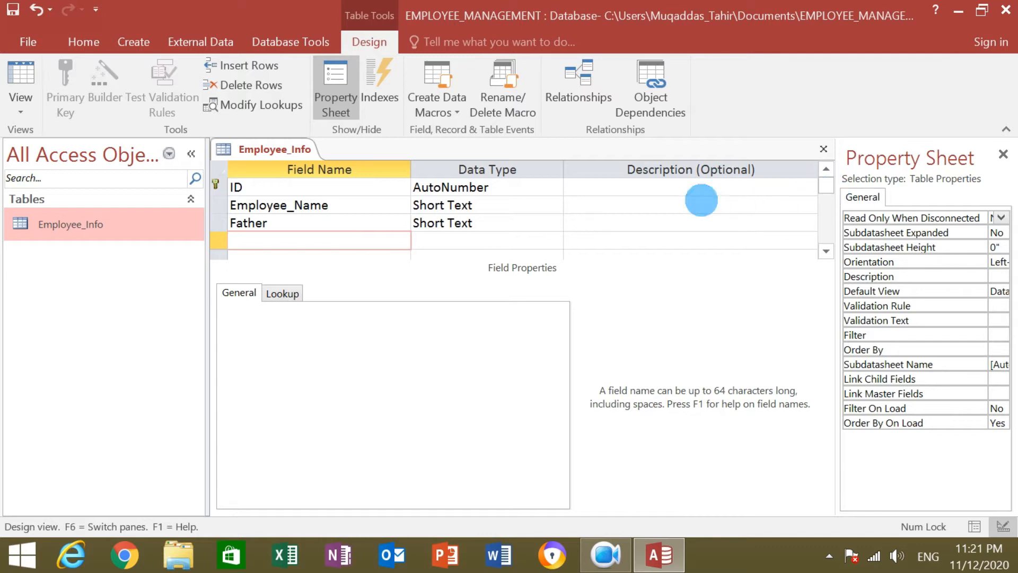
Add a DOB field with the Date/Time data type.
type("DOB")
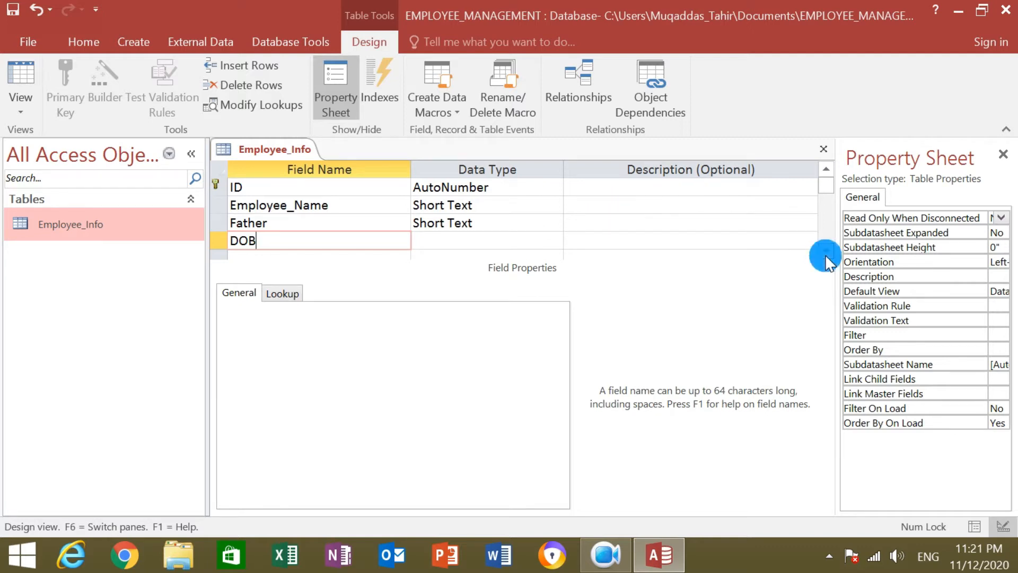
left_click(468, 239)
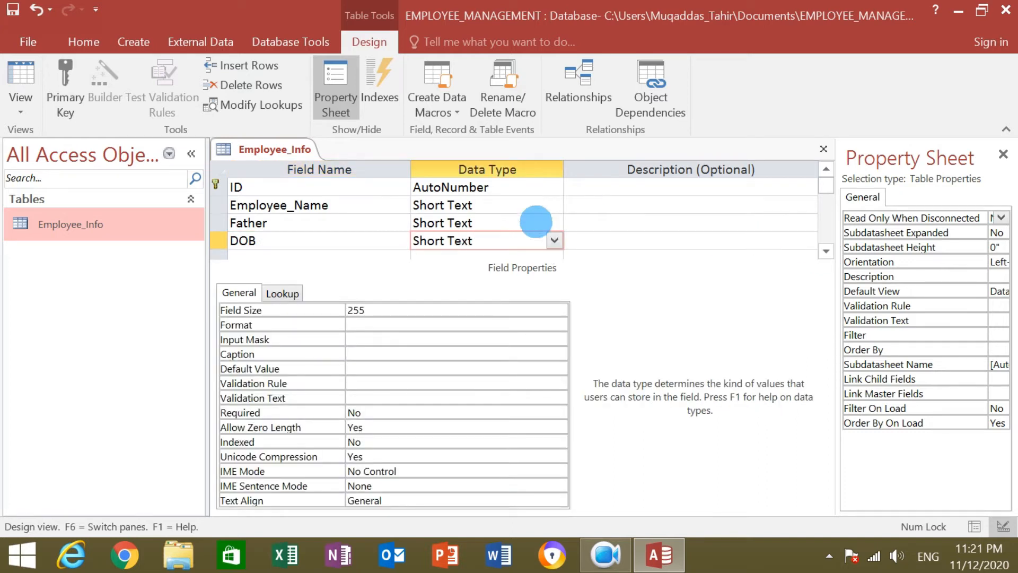
left_click(554, 242)
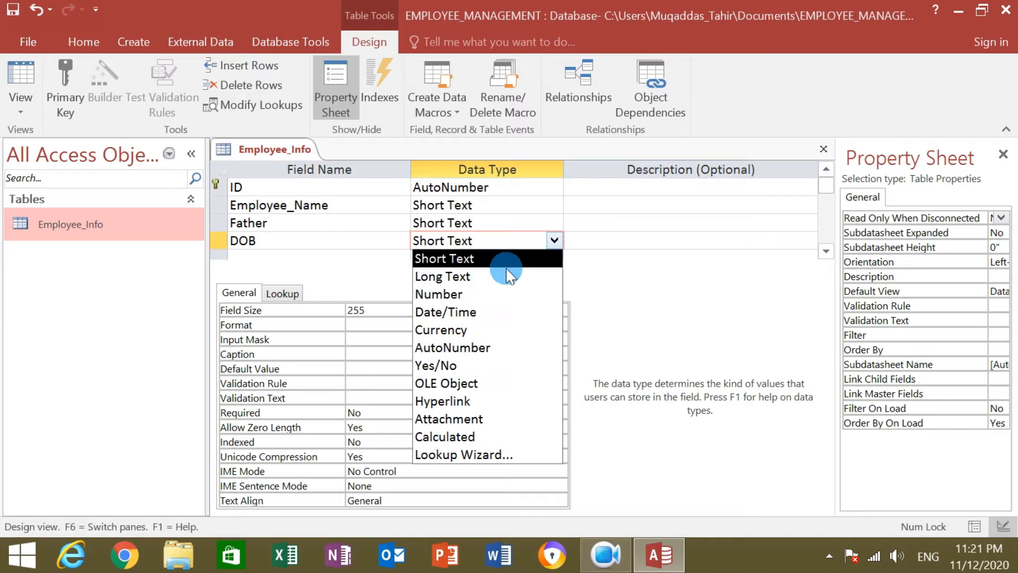
left_click(510, 310)
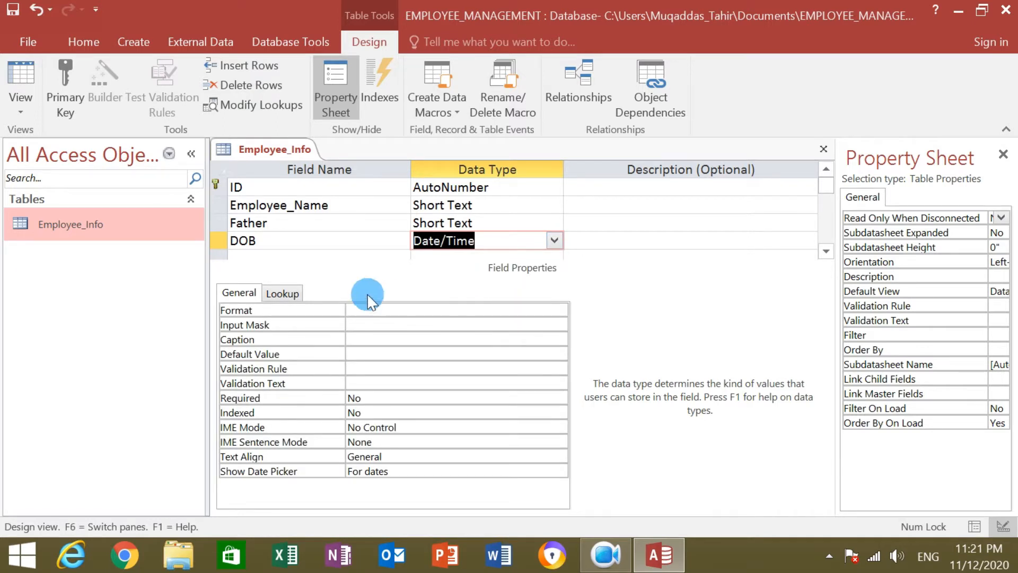
left_click(290, 258)
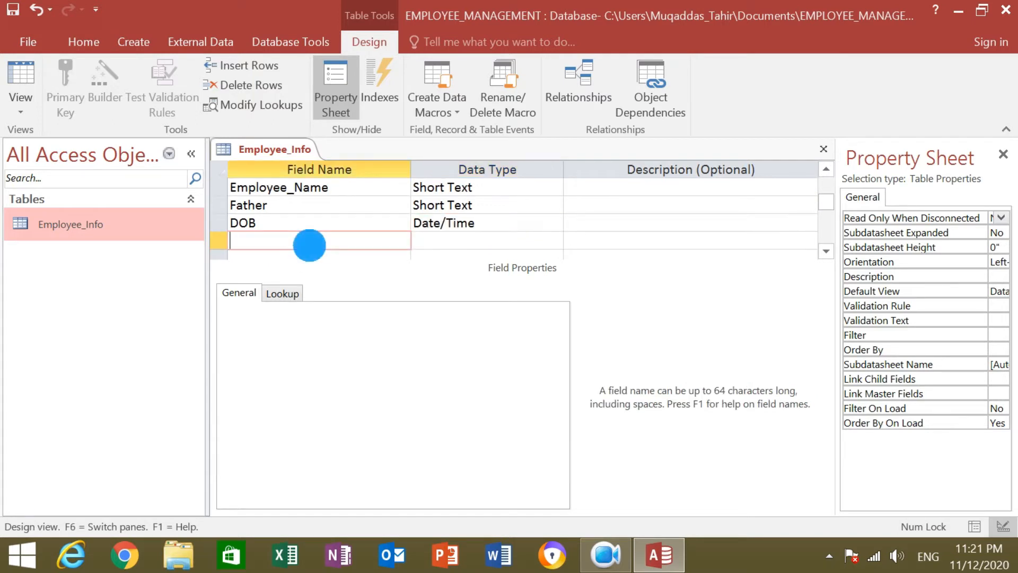
Add a Contact NO field of type Number with field size Double.
type("S")
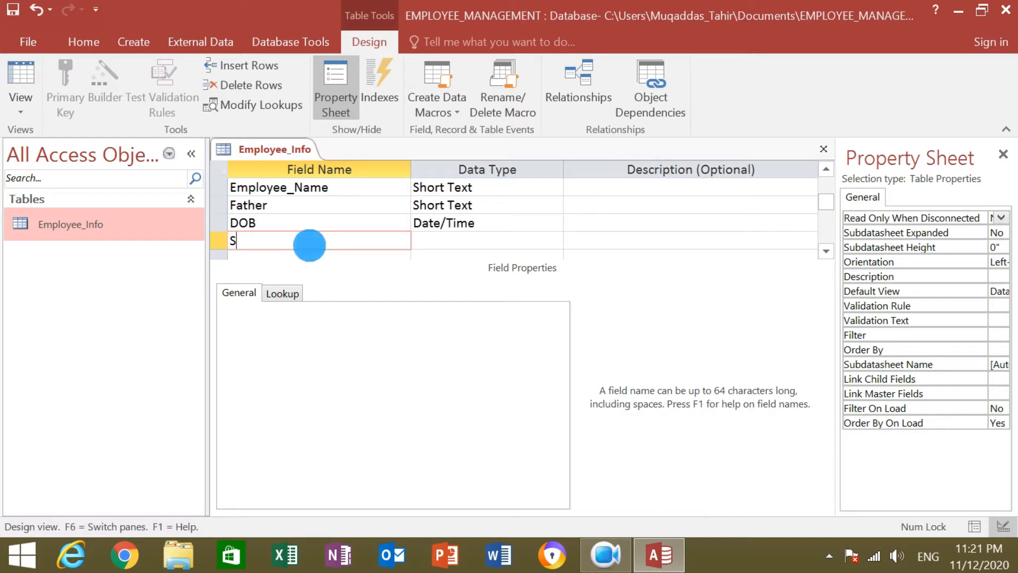
key("BackSpace")
type("Con")
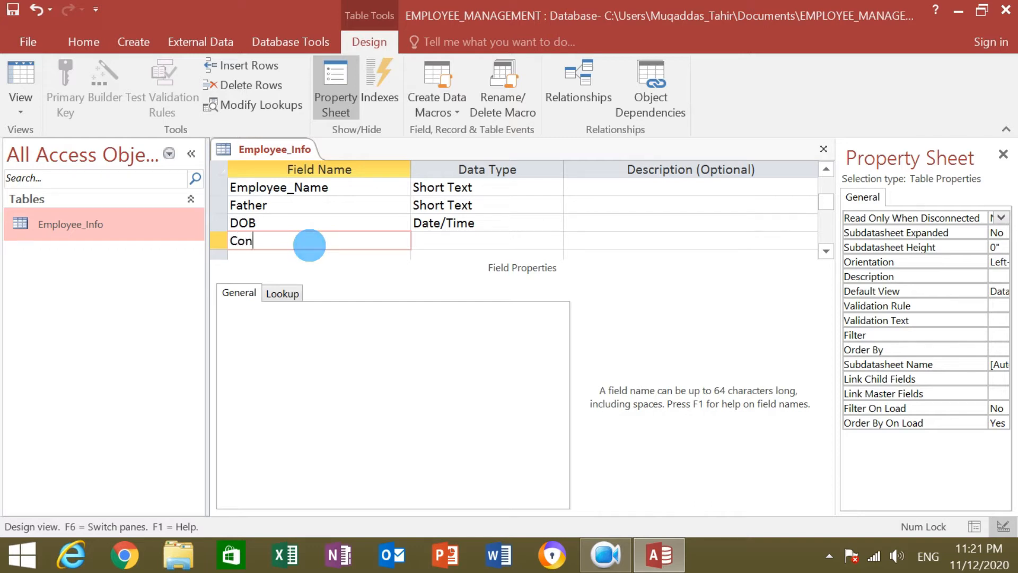
type("tact NO")
left_click(436, 240)
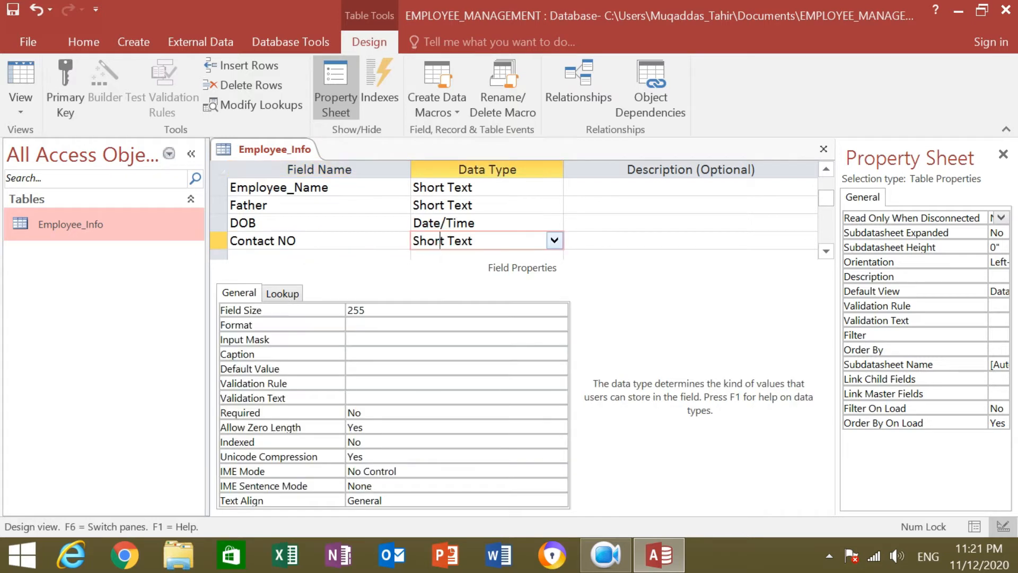
left_click(554, 241)
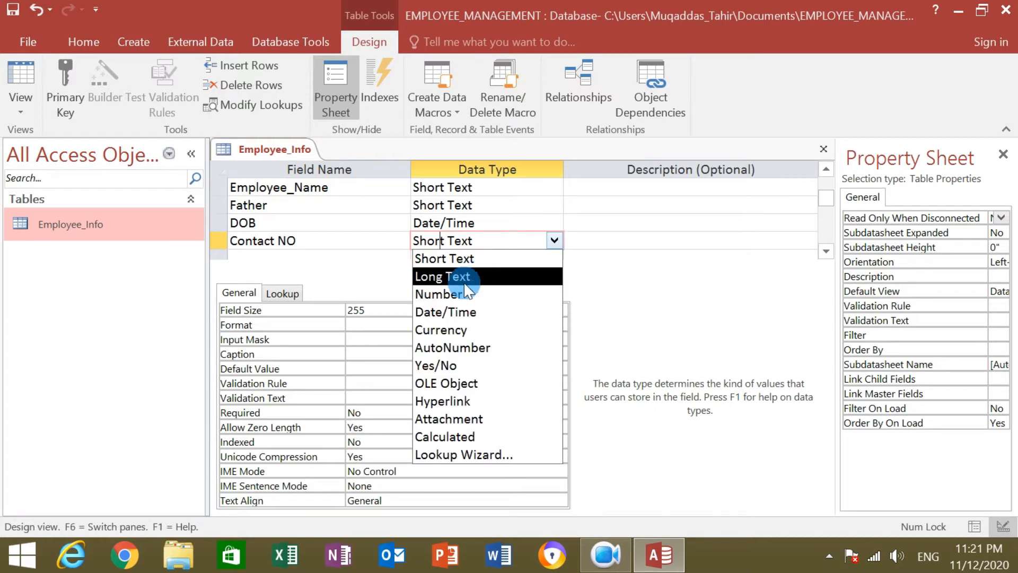
left_click(449, 294)
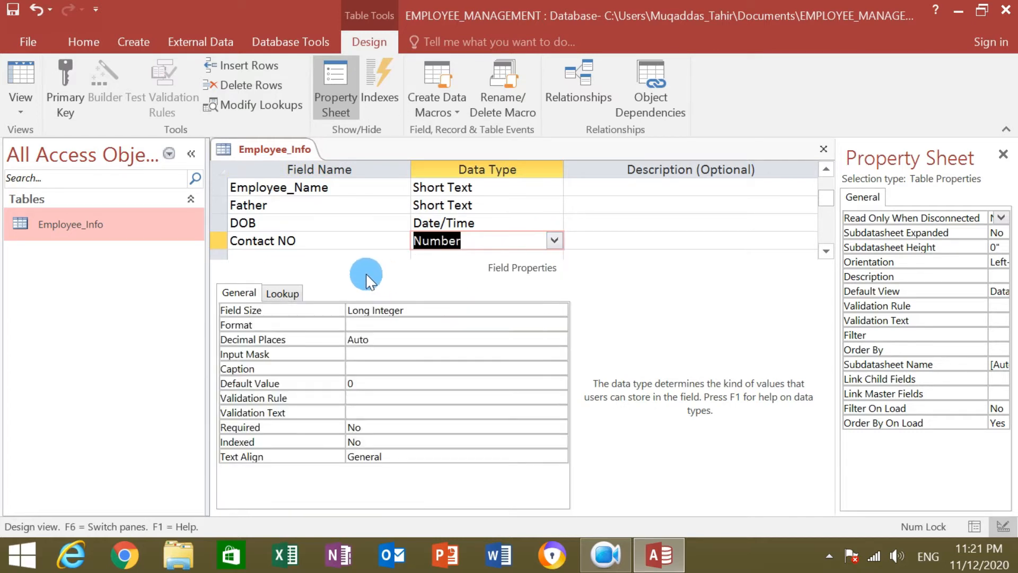
left_click(427, 309)
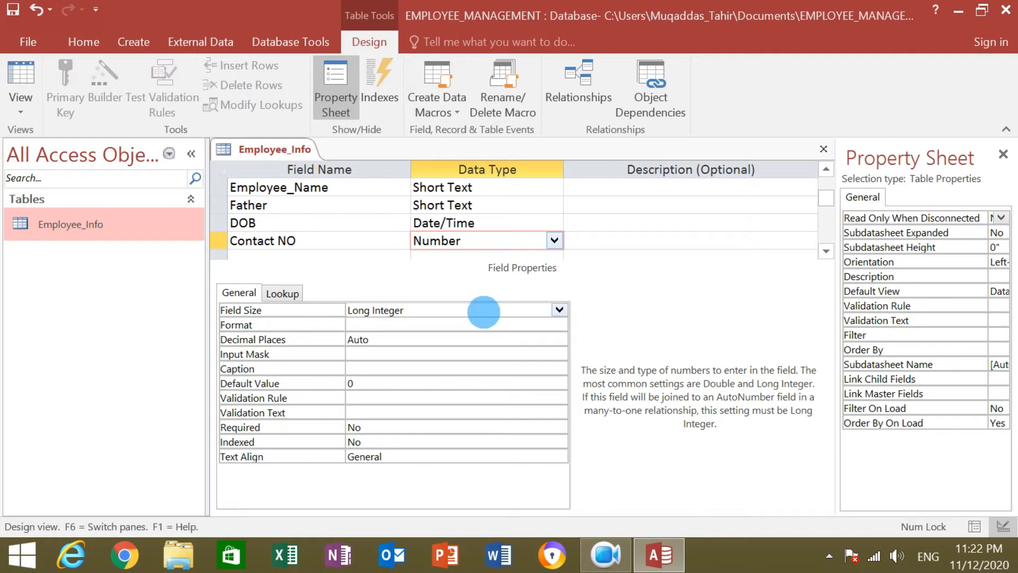
left_click(560, 310)
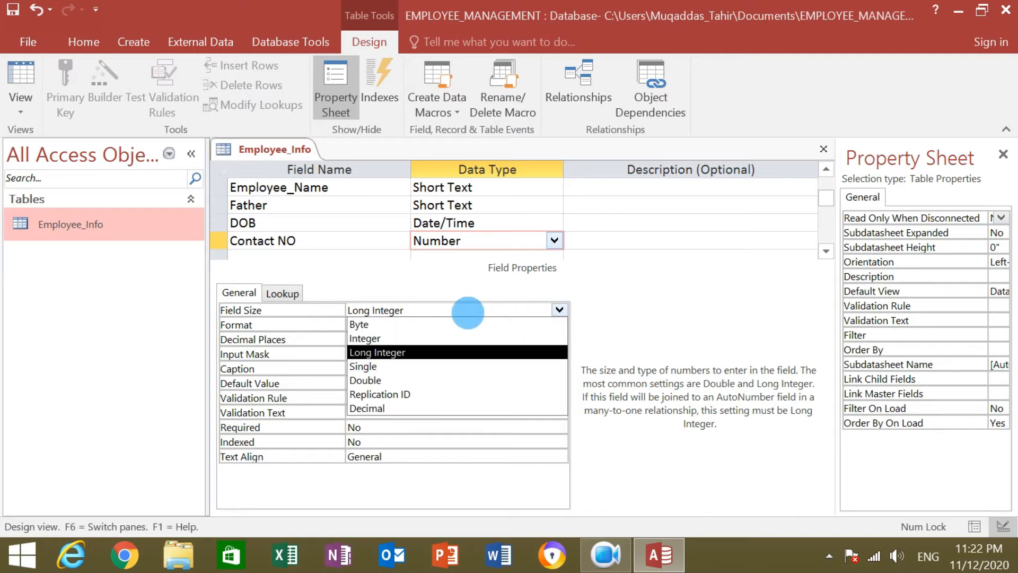
left_click(373, 380)
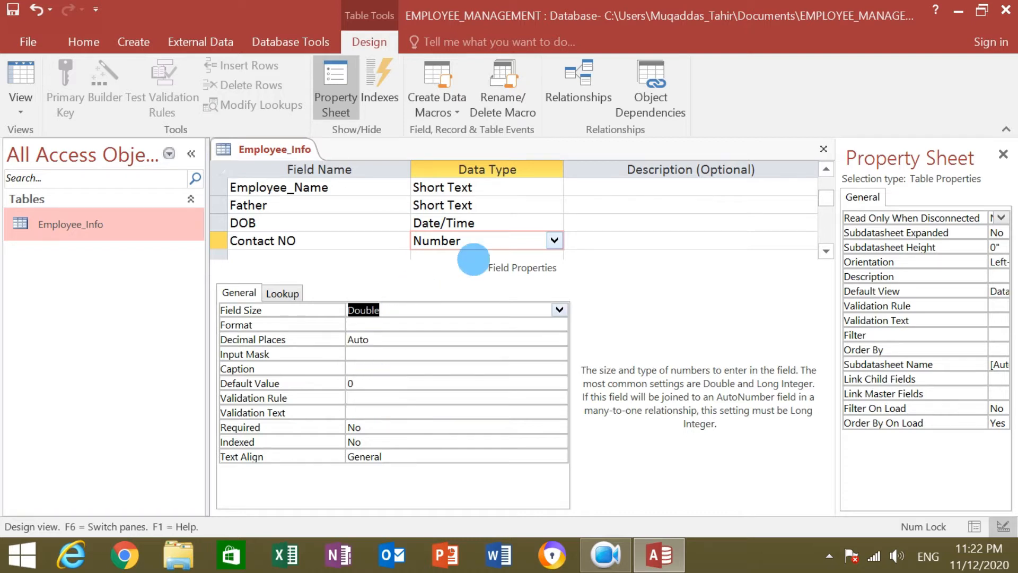
left_click(457, 264)
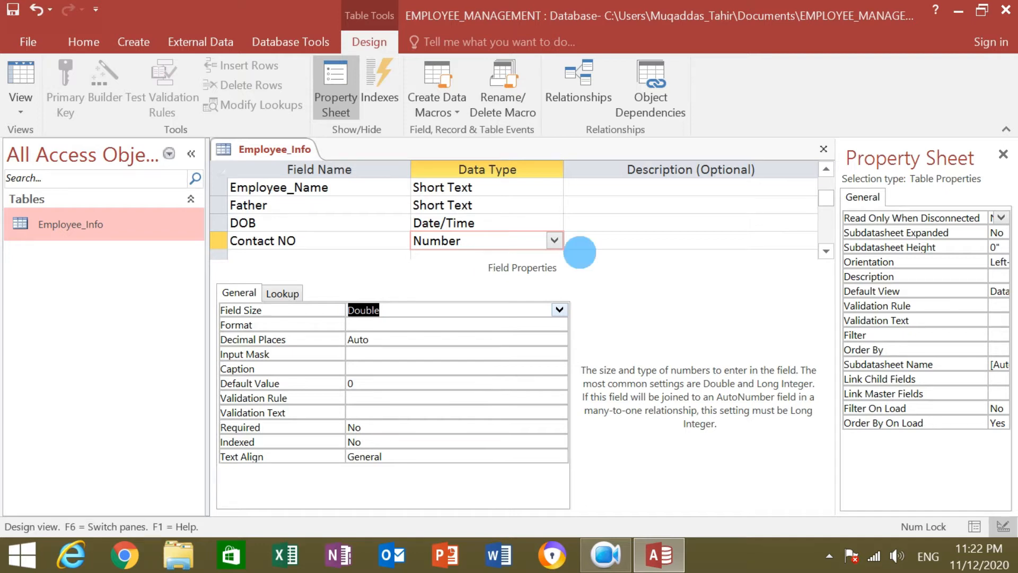
left_click(280, 253)
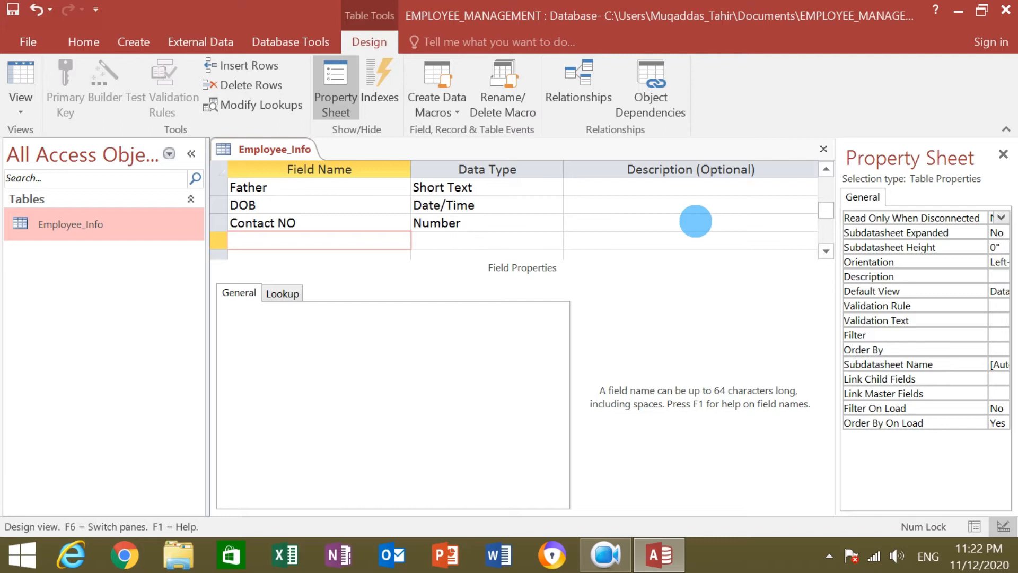
Add a Country field and choose Lookup Wizard as its data type.
type("S")
key("BackSpace")
type("Country")
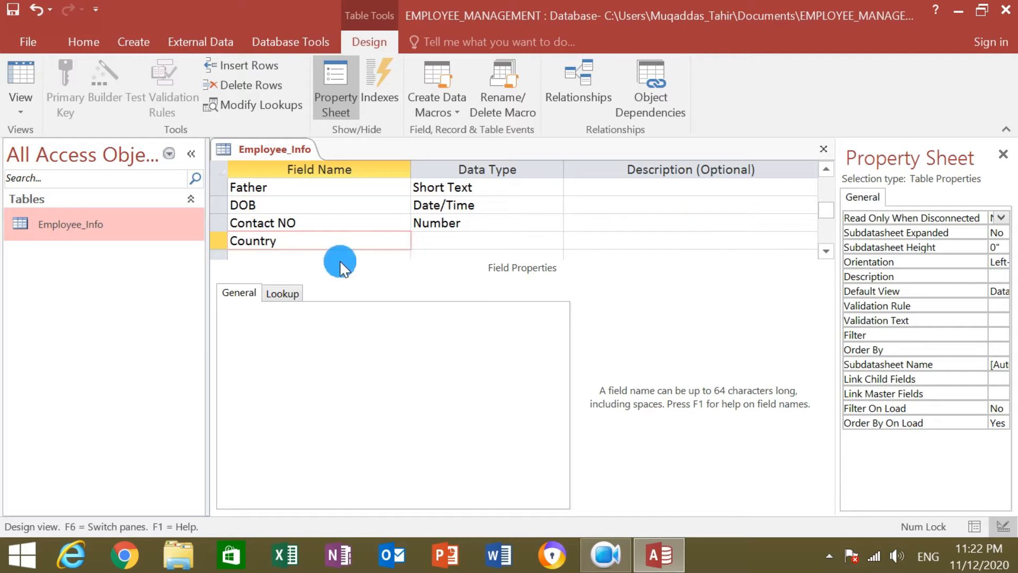
left_click(427, 240)
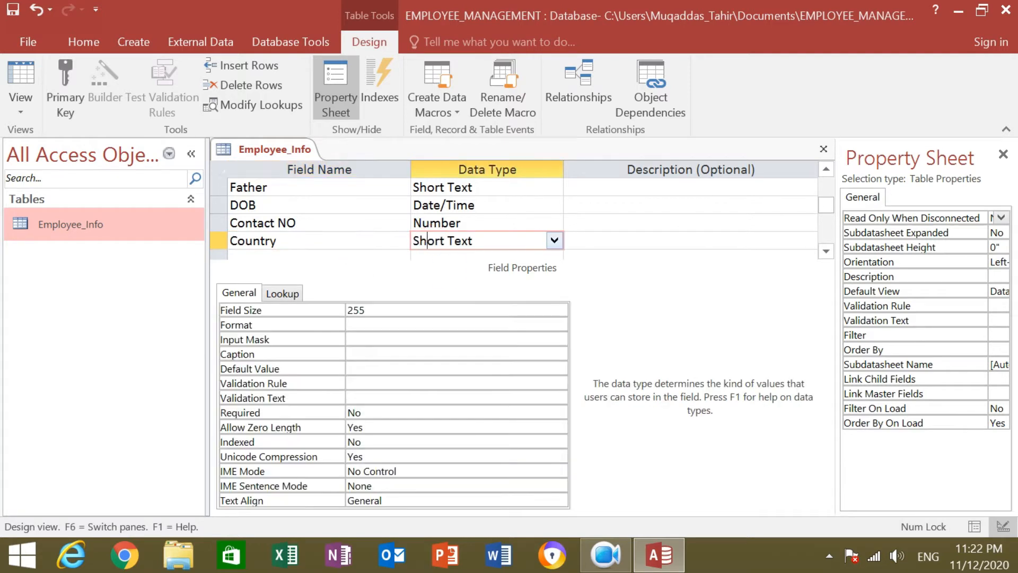
left_click(554, 241)
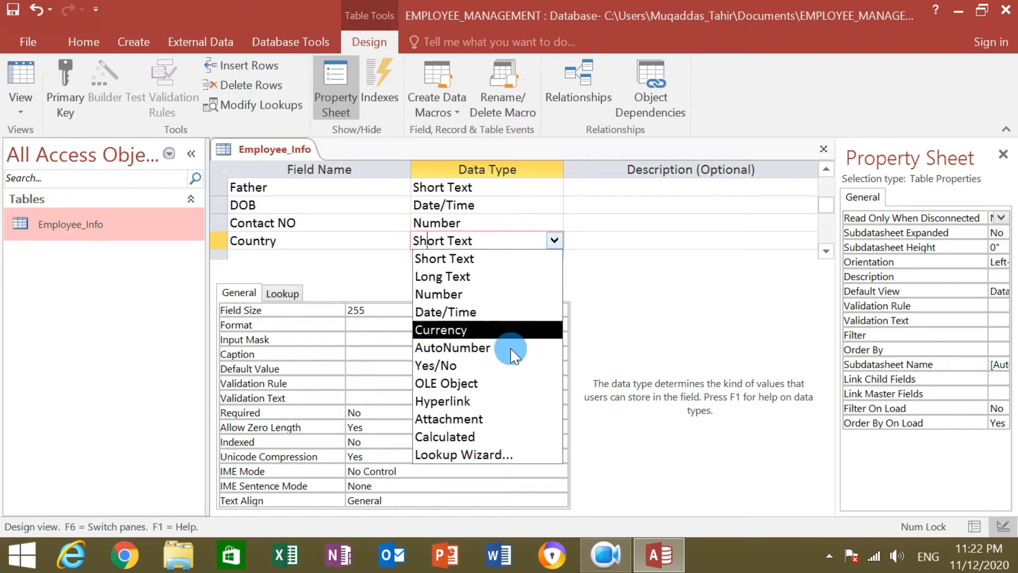
left_click(535, 456)
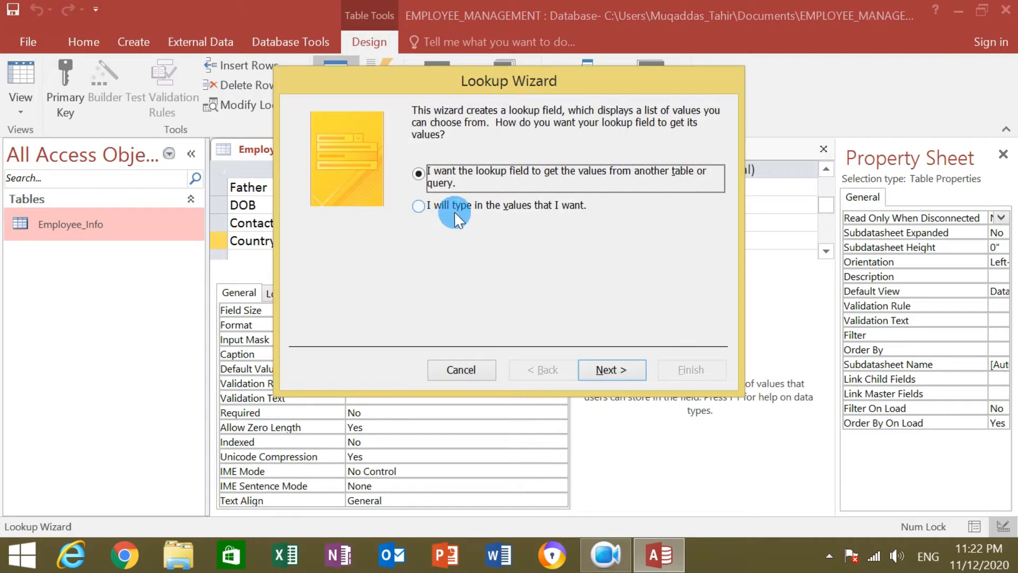
Choose typed lookup values and enter Iran, Pakistan, Germany and China.
left_click(494, 205)
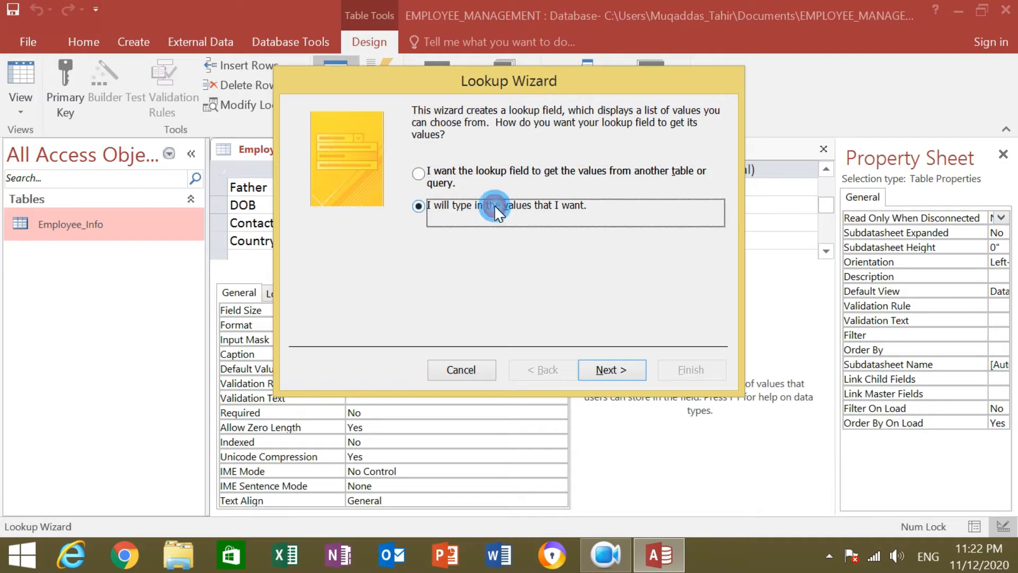
left_click(610, 369)
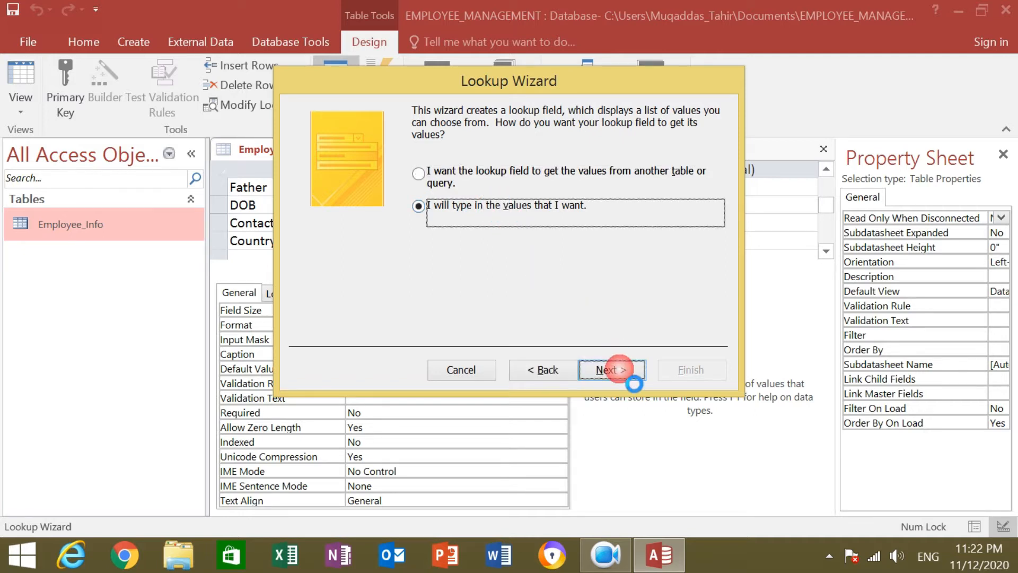
left_click(370, 223)
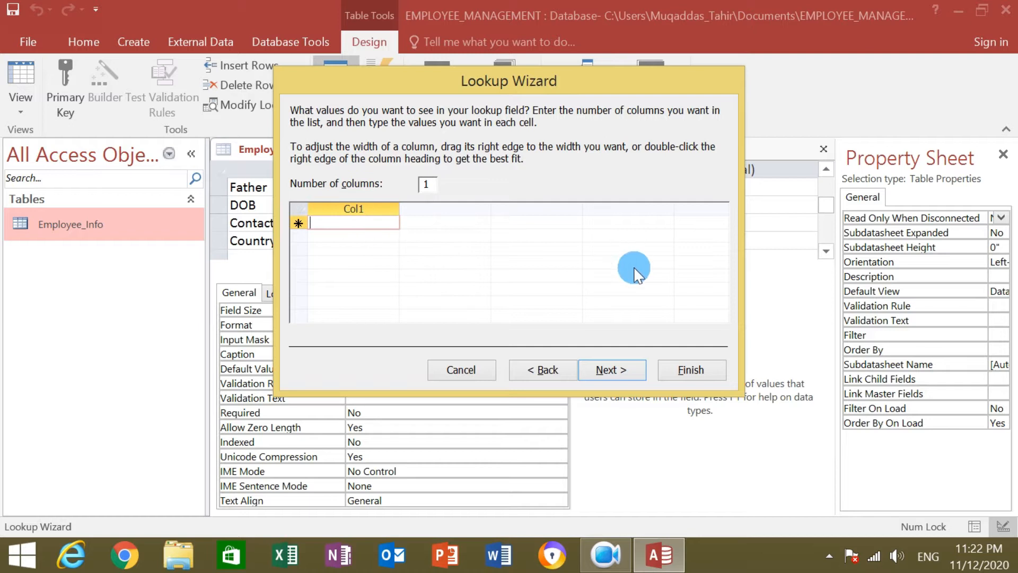
type("Iran")
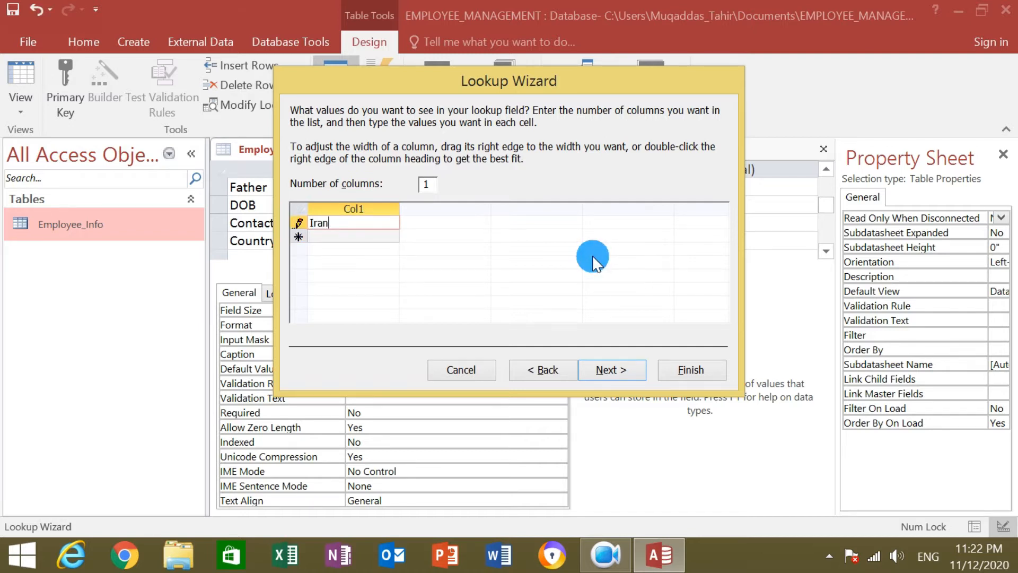
left_click(339, 235)
type("Pakistan")
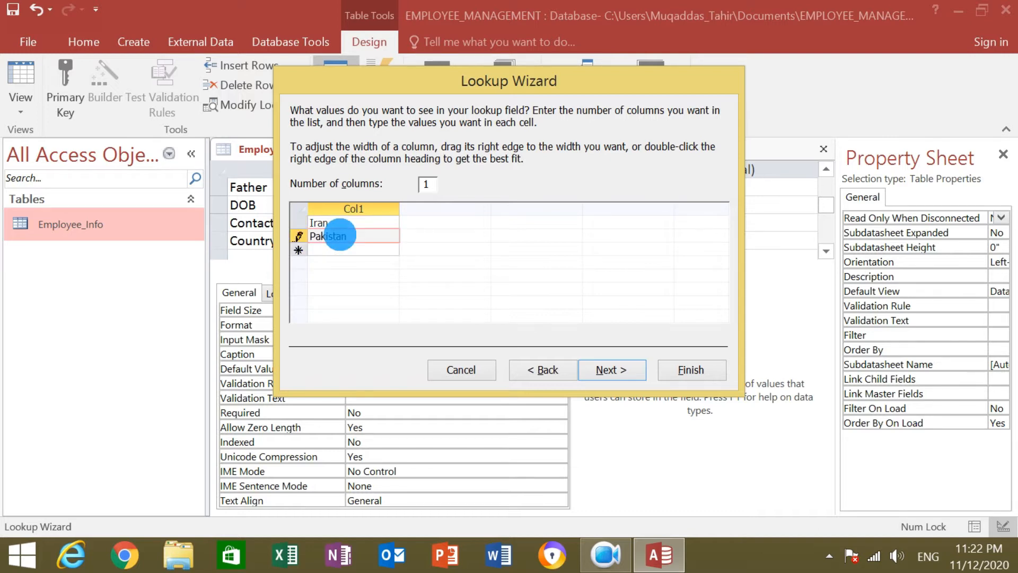
left_click(353, 255)
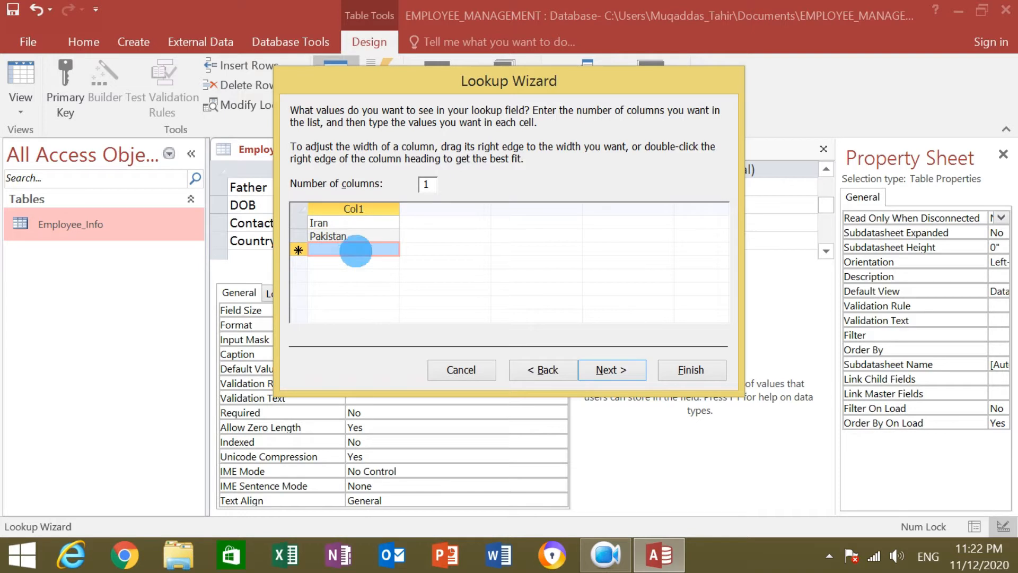
type("Germany")
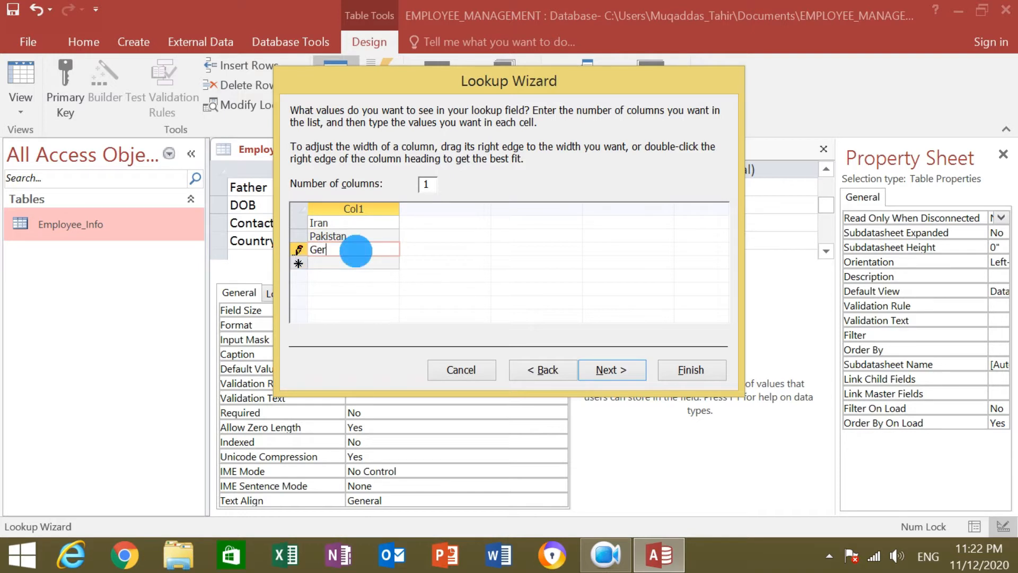
left_click(353, 262)
type("C")
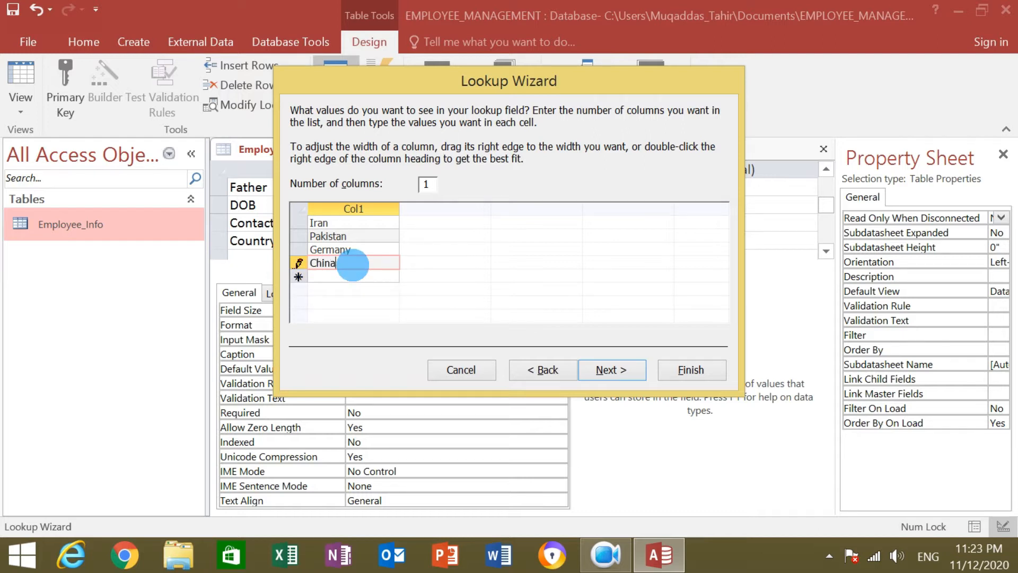
type("hina")
left_click(348, 276)
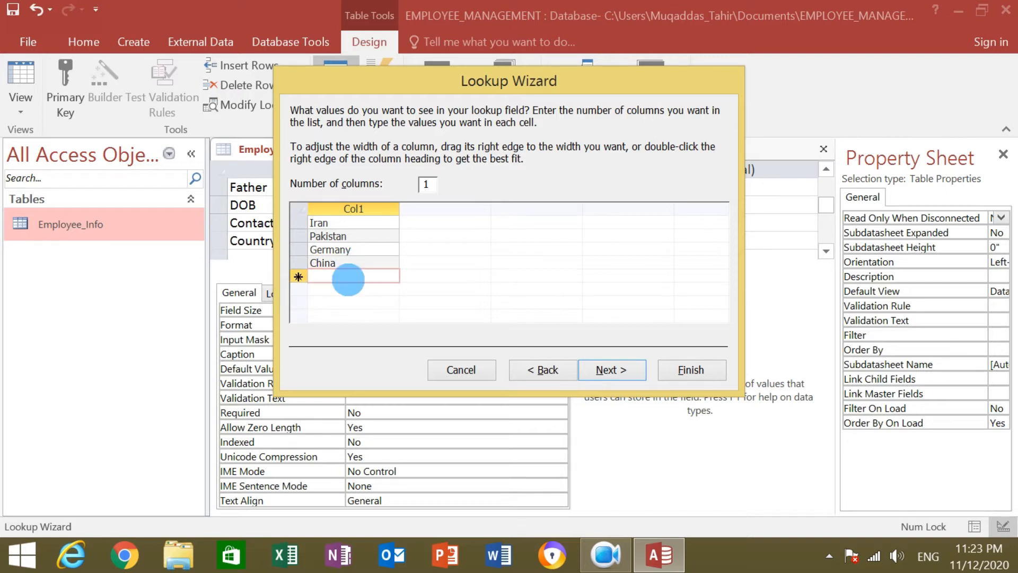
Add Italy, Canada, Japan and America to the country list.
type("Italy")
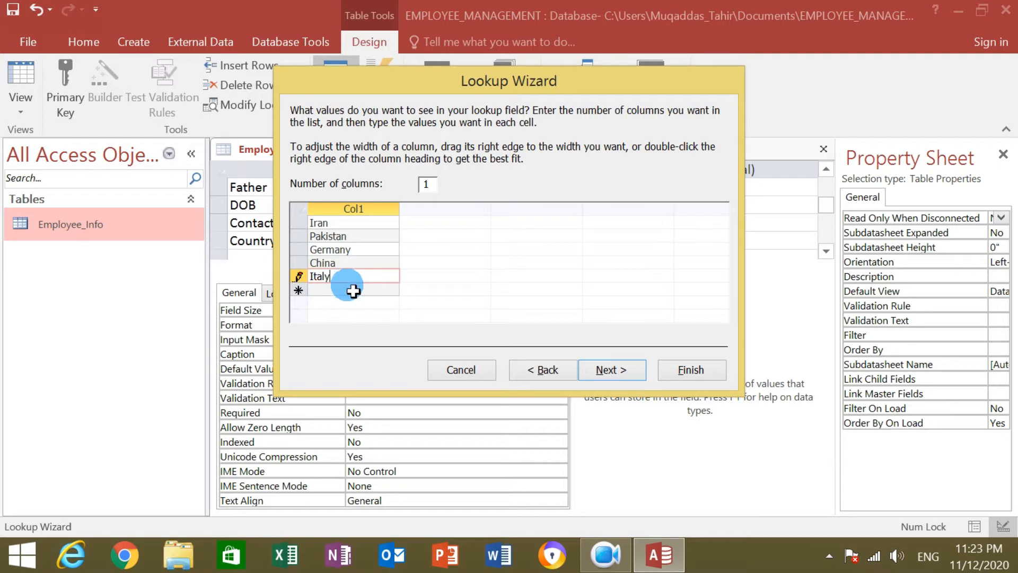
left_click(351, 289)
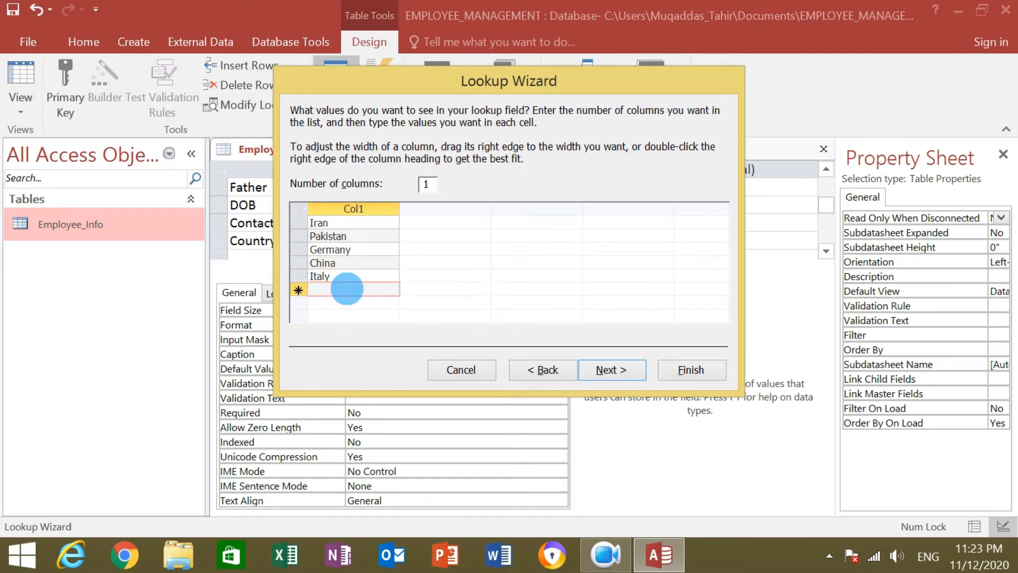
type("Canada")
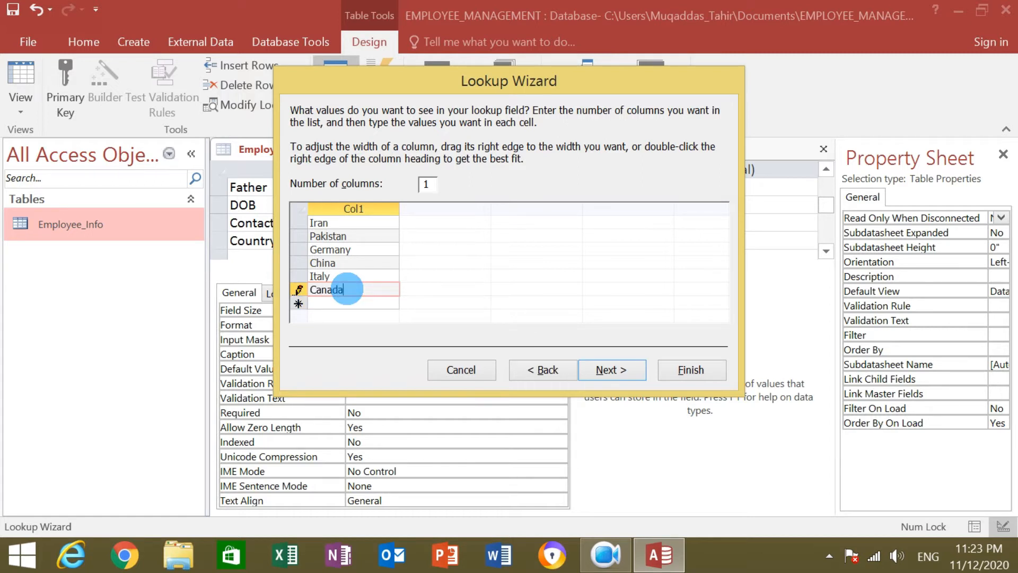
left_click(347, 301)
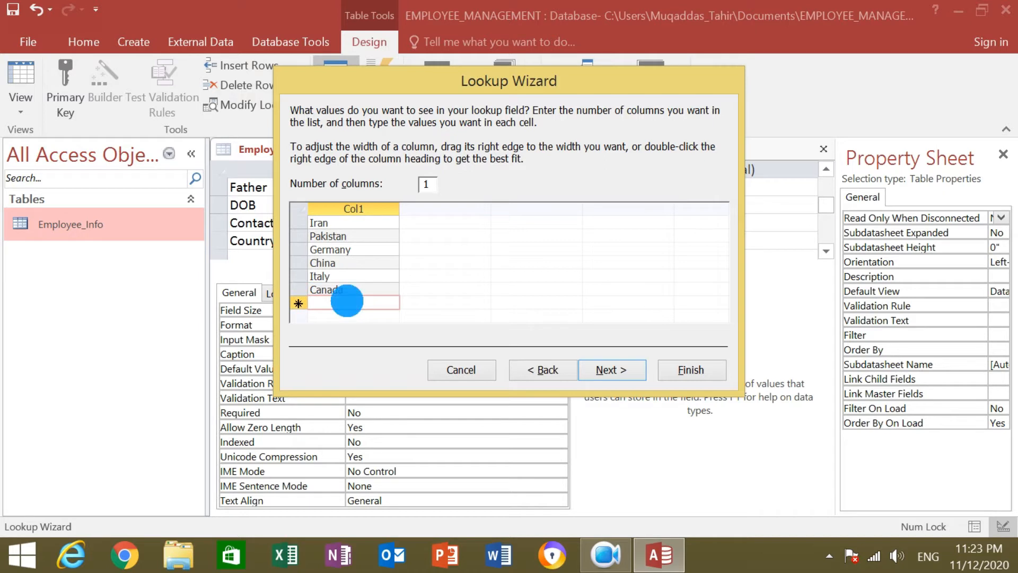
type("apan")
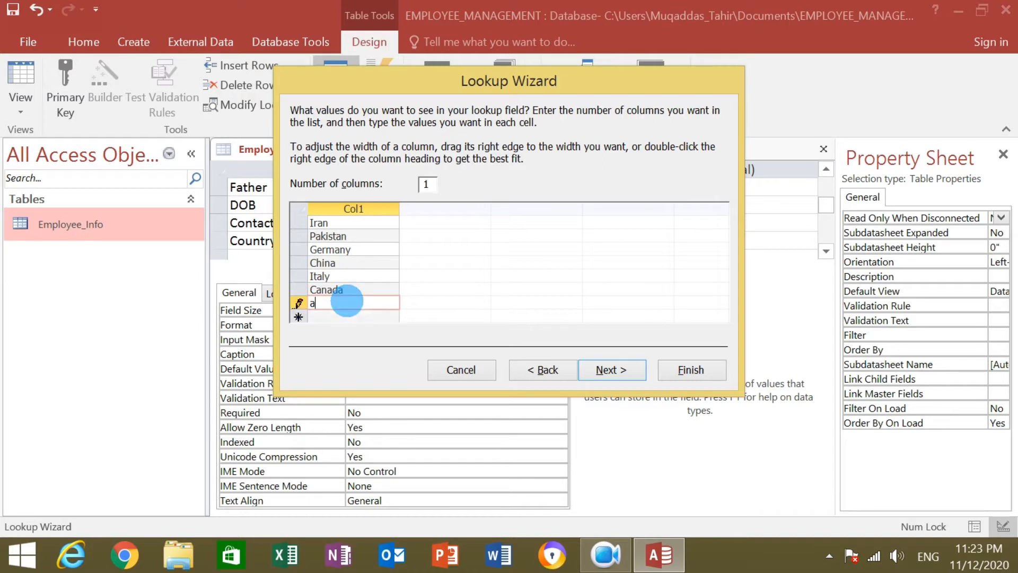
key("Left")
key("Left")
key("Left")
key("Left")
type("J")
left_click(348, 312)
type("Am")
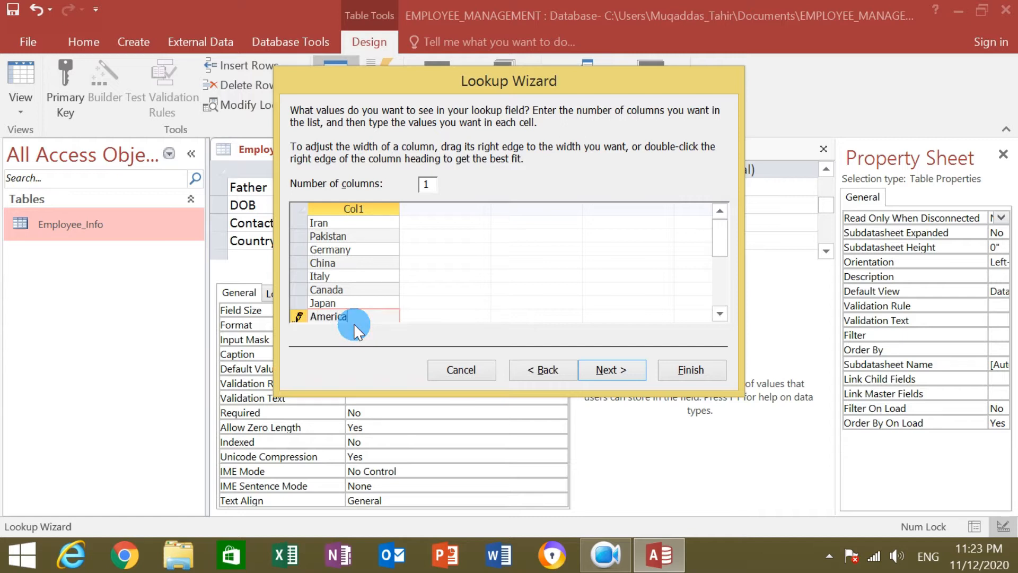
left_click(719, 313)
left_click(719, 314)
left_click(719, 313)
left_click(720, 314)
left_click(345, 276)
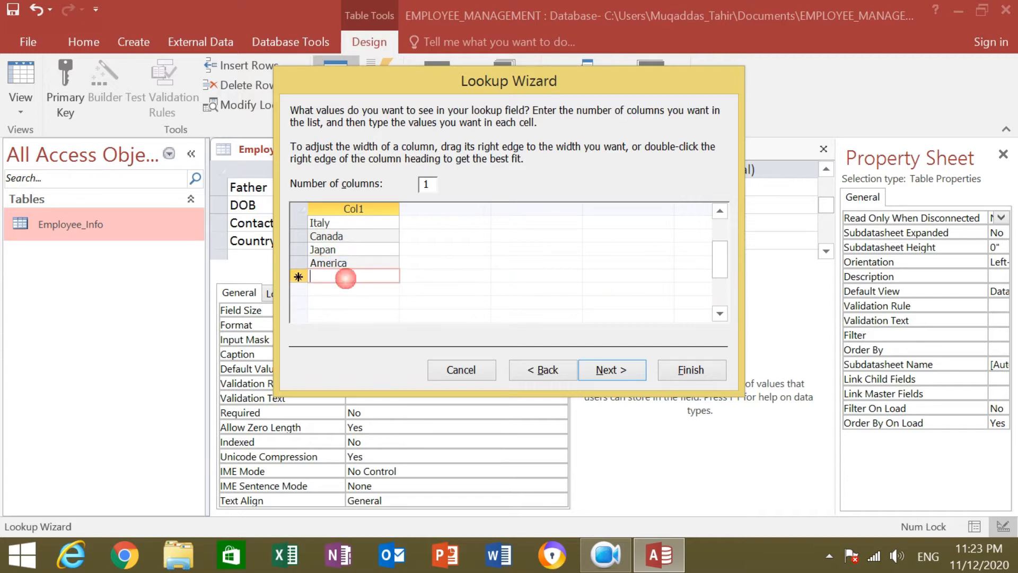
Add Brazil, Turkey and Afganistan to finish the country list.
type("Bra")
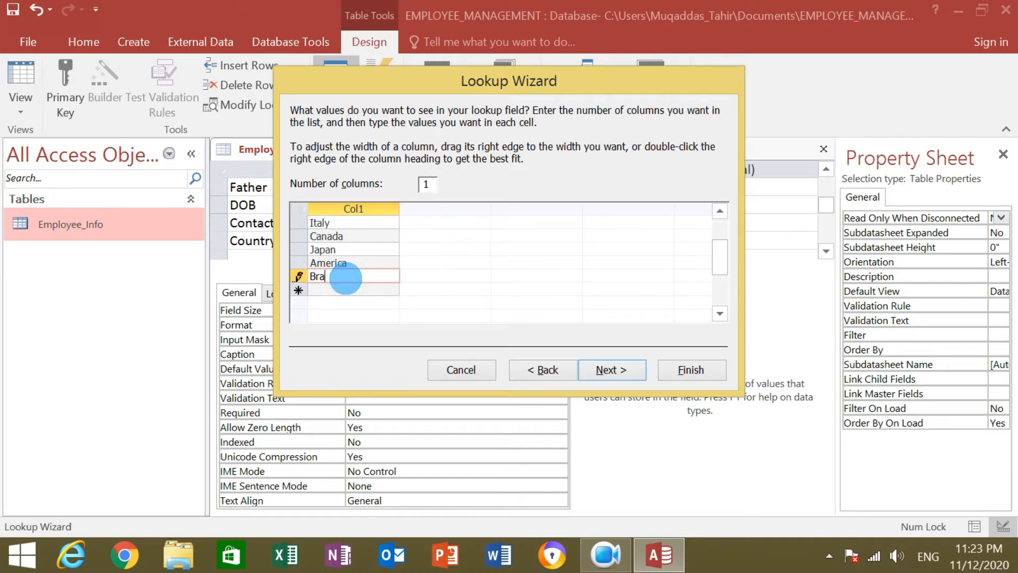
type("ilzil")
left_click(341, 290)
left_click(342, 291)
left_click(342, 290)
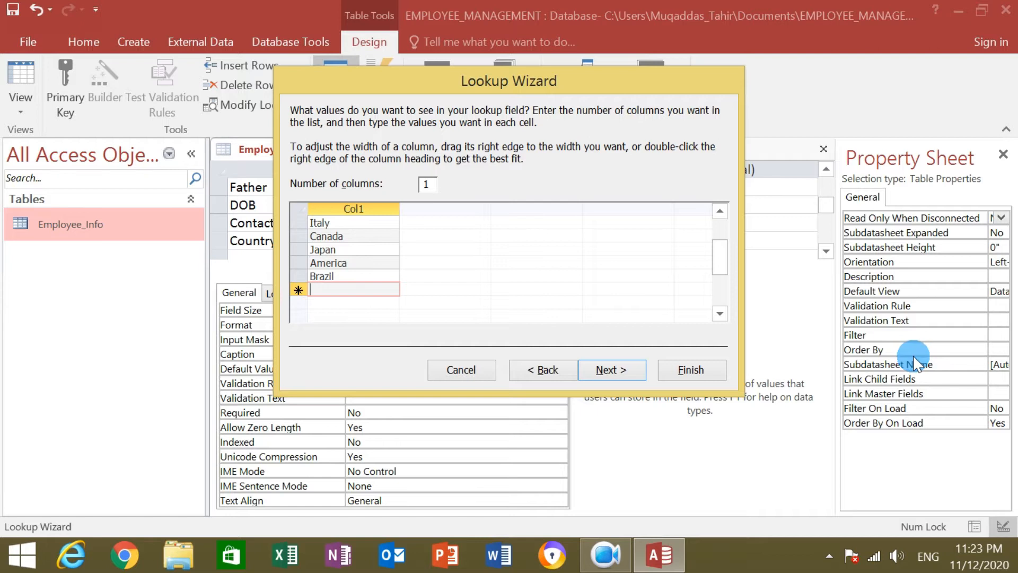
type("Tu")
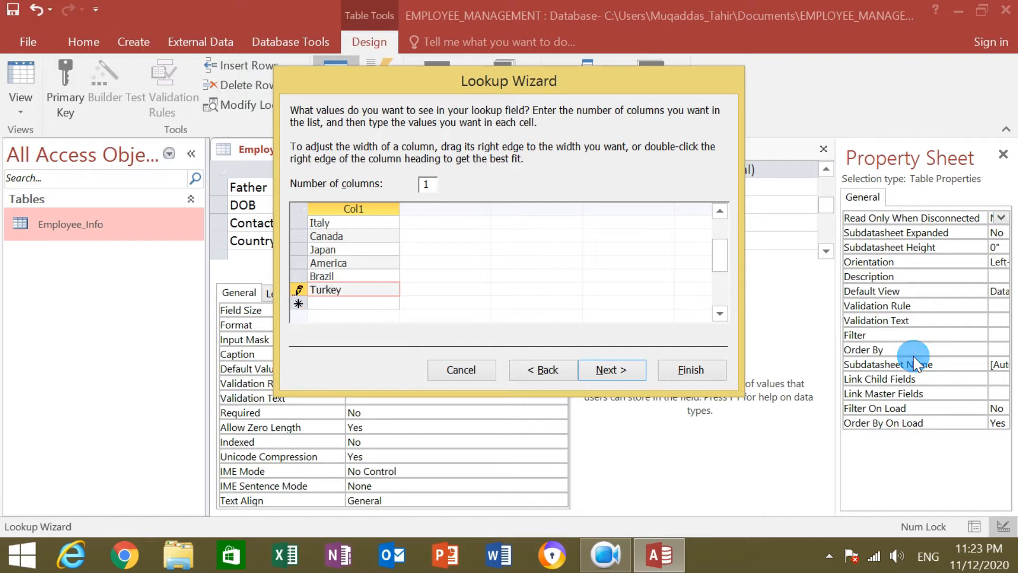
type("rkey")
left_click(353, 301)
type("Afg")
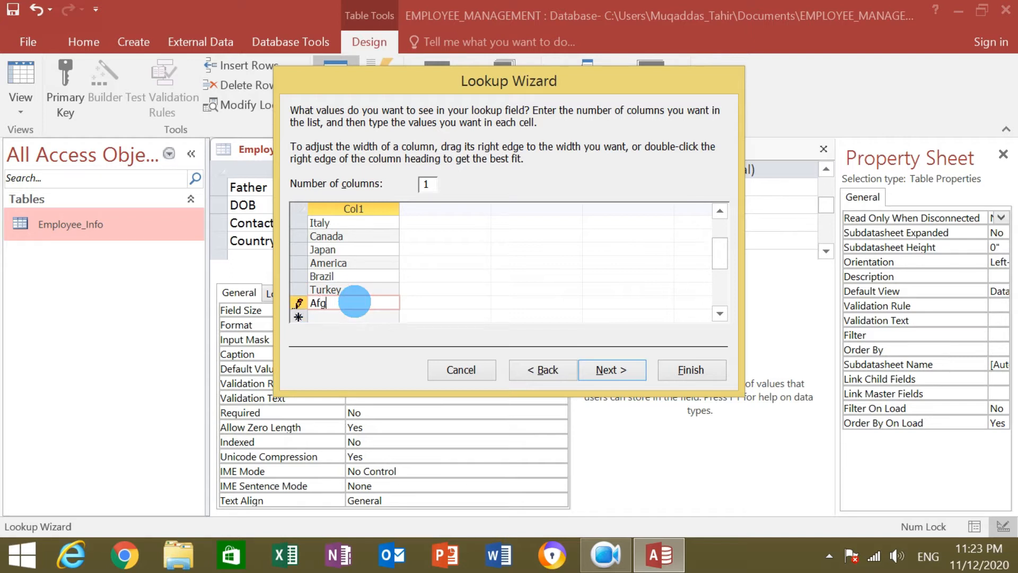
type("anistan")
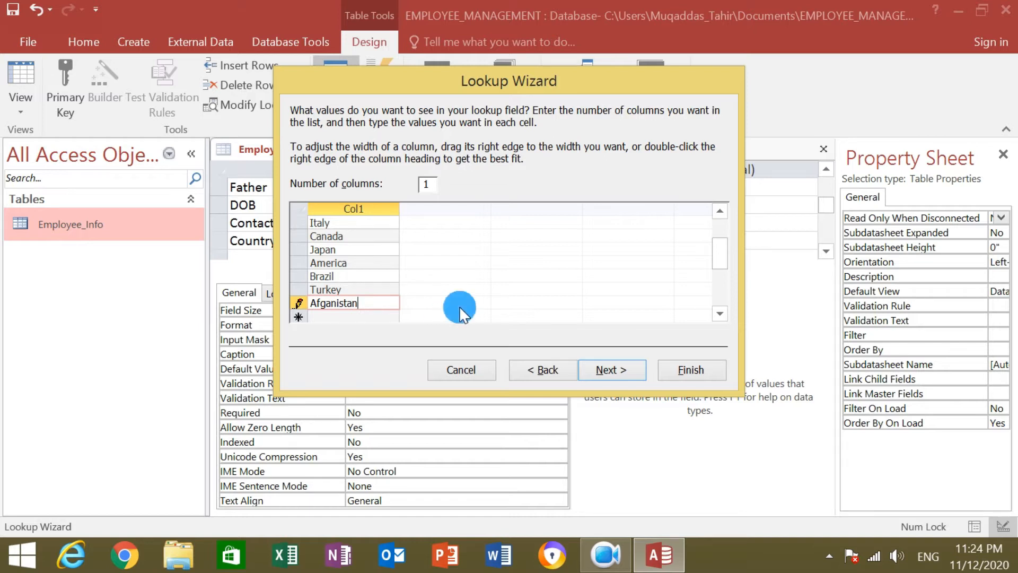
left_click_drag(723, 259, 741, 247)
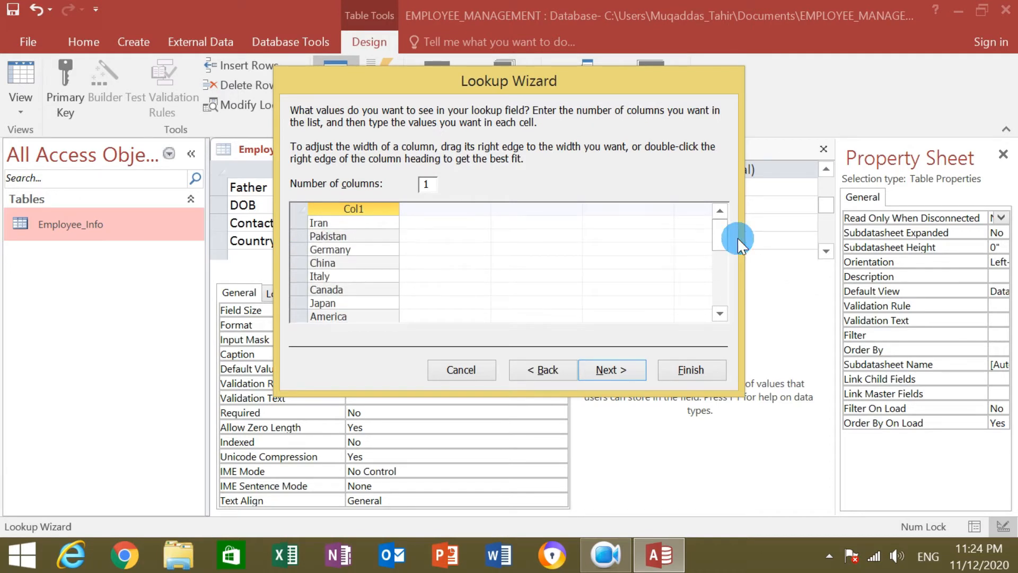
Keep the label 'Country', enable Limit To List, and finish the lookup.
left_click(631, 374)
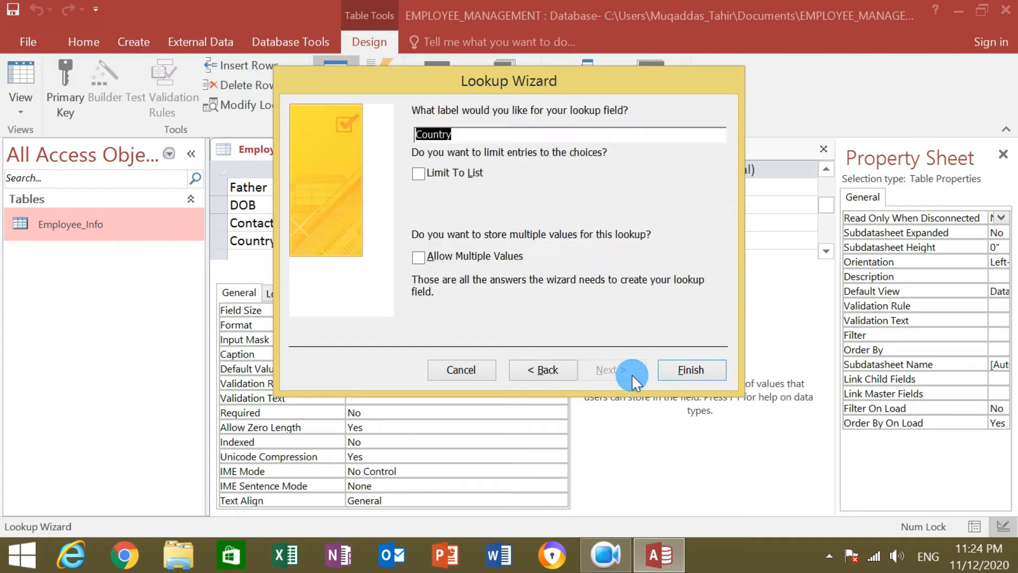
left_click(421, 175)
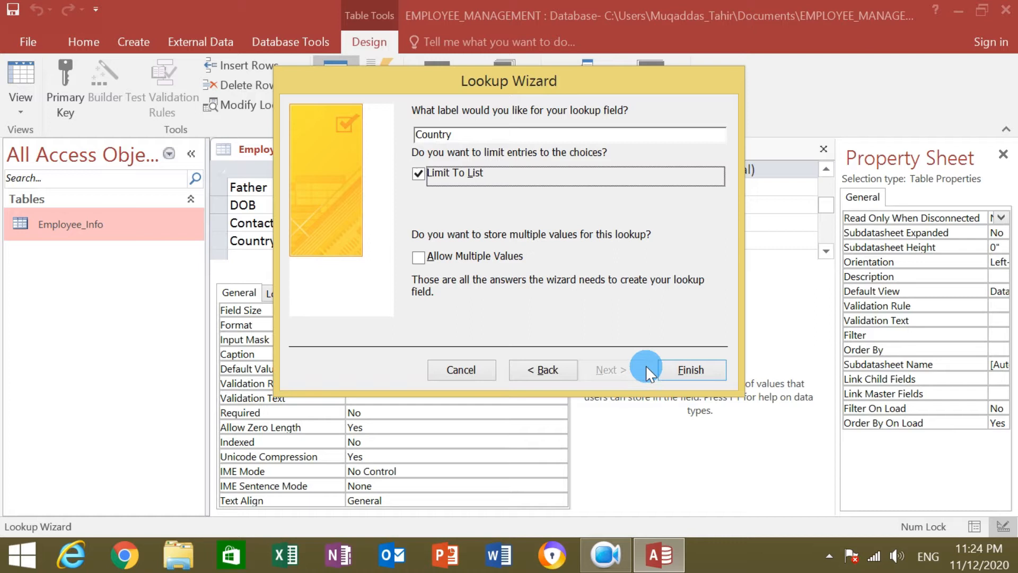
left_click(680, 368)
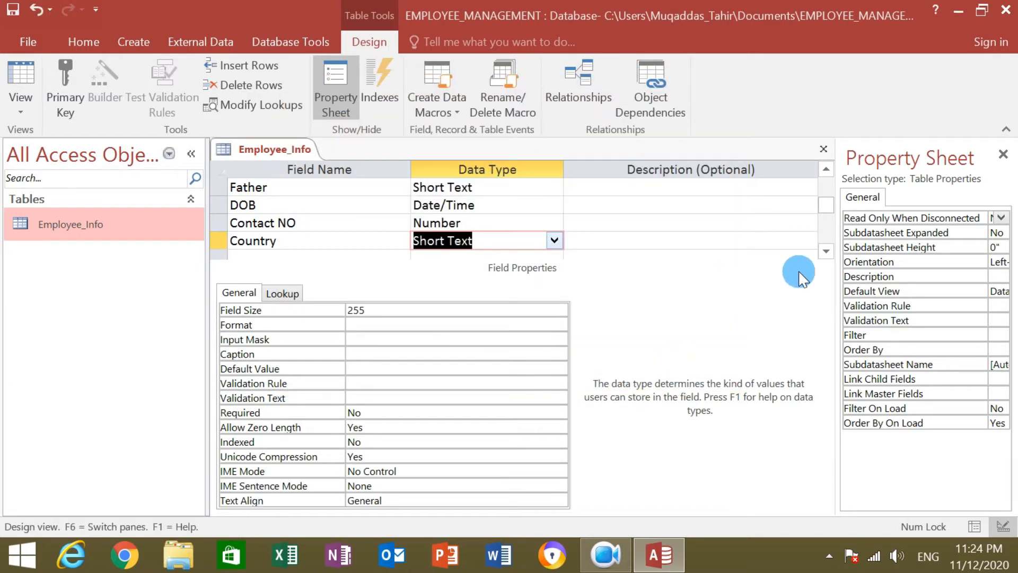
left_click(826, 251)
Add an Address field with the Long Text data type.
left_click(826, 251)
left_click(826, 251)
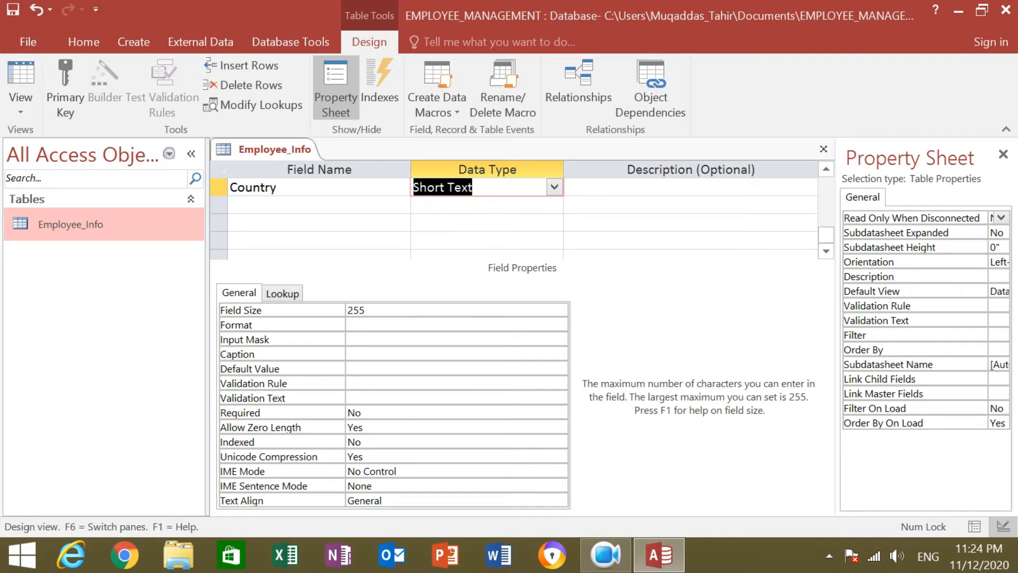
left_click(283, 204)
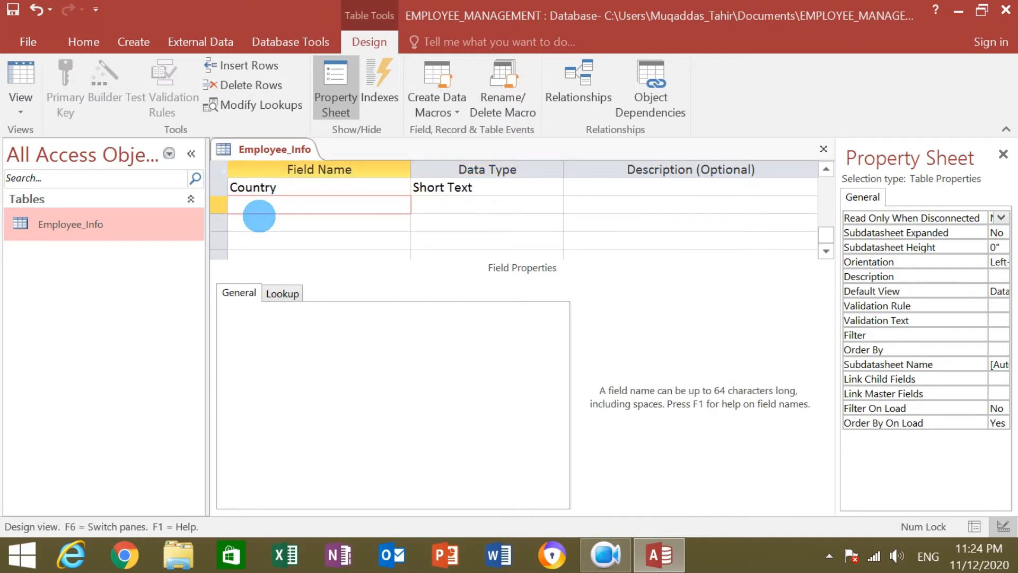
type("A")
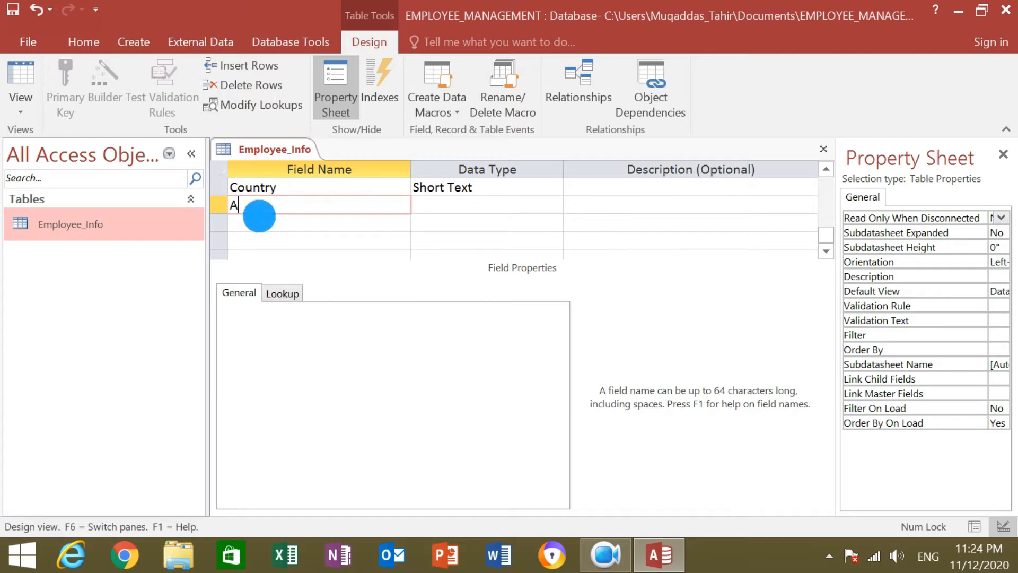
type("ddress")
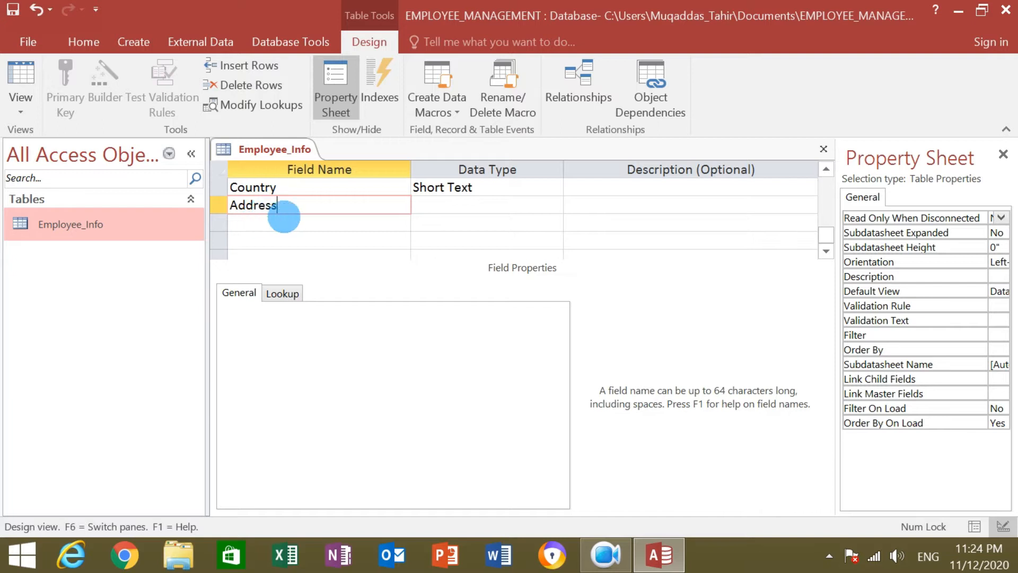
left_click(503, 207)
left_click(551, 205)
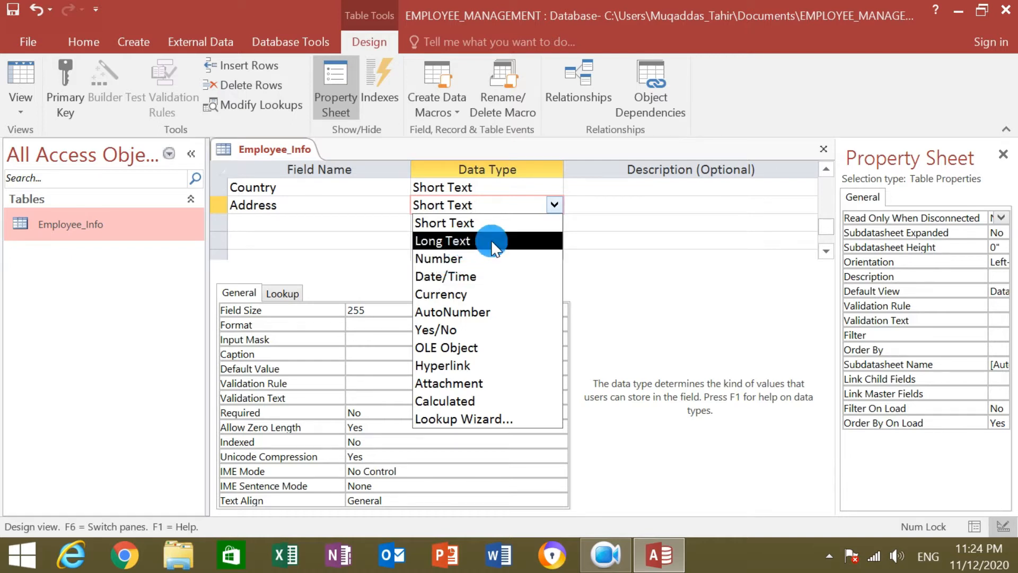
left_click(511, 240)
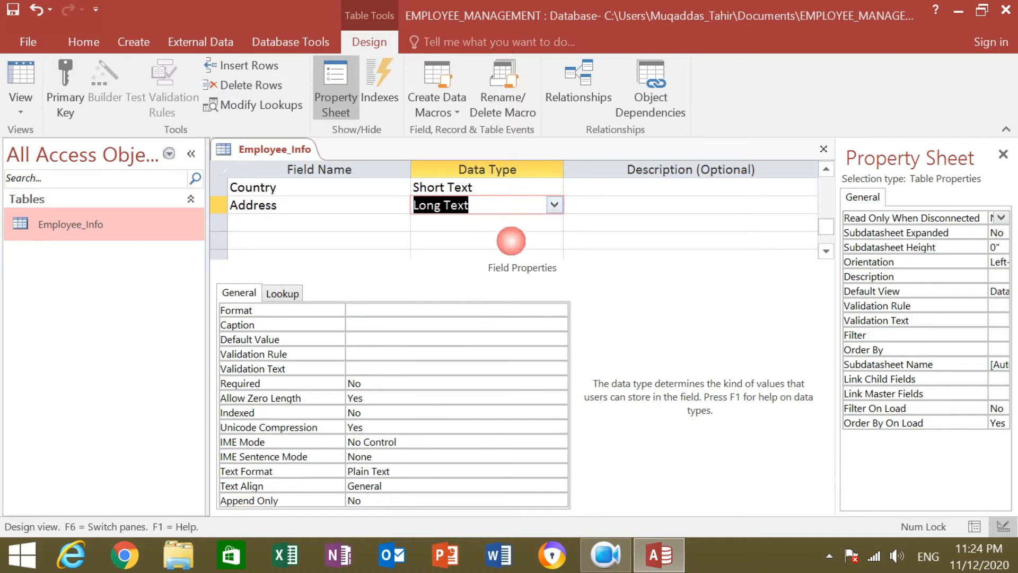
left_click(318, 227)
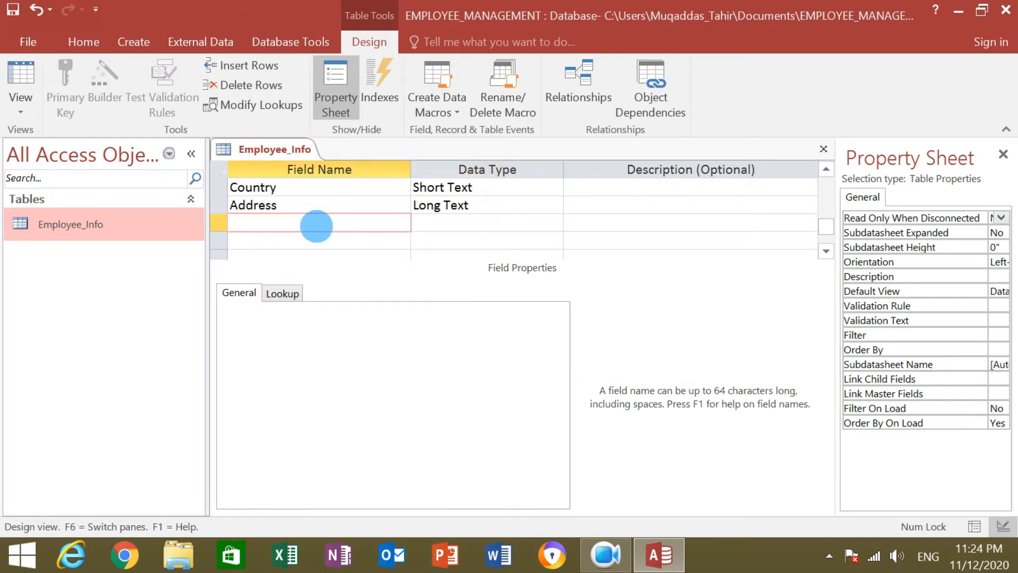
Add an Email field with the Long Text data type.
type("Email")
left_click(465, 226)
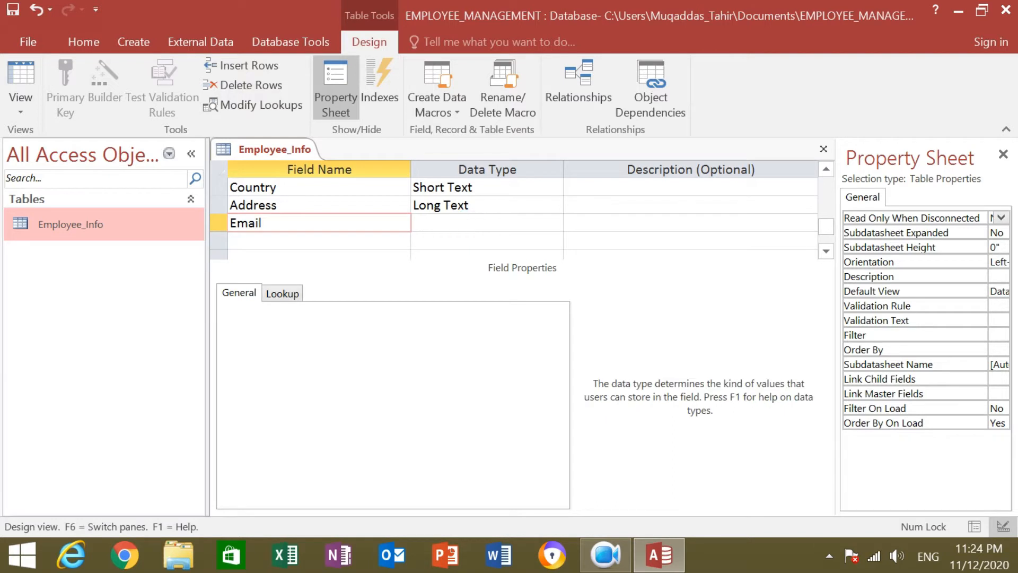
left_click(554, 223)
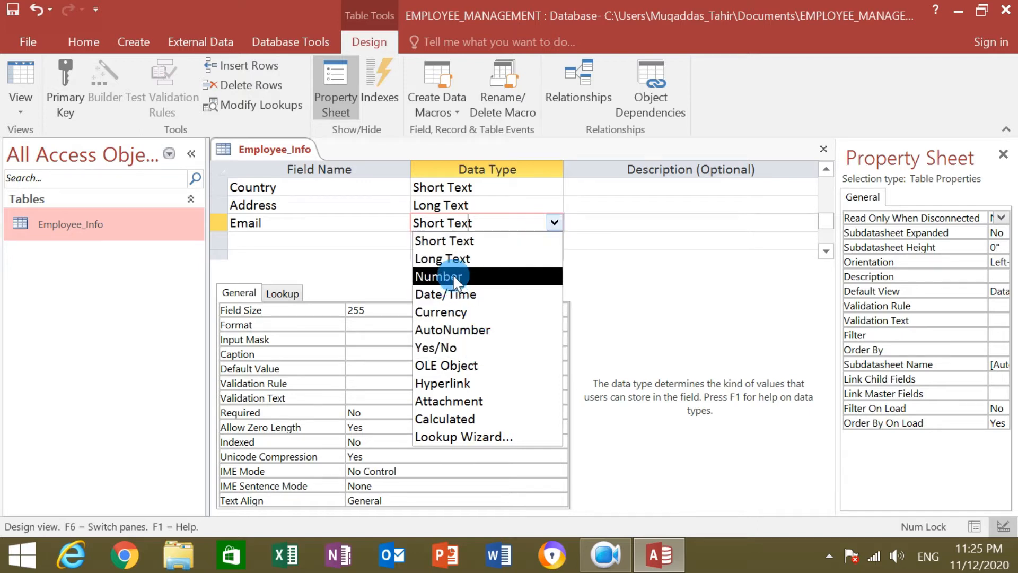
left_click(462, 240)
left_click(552, 225)
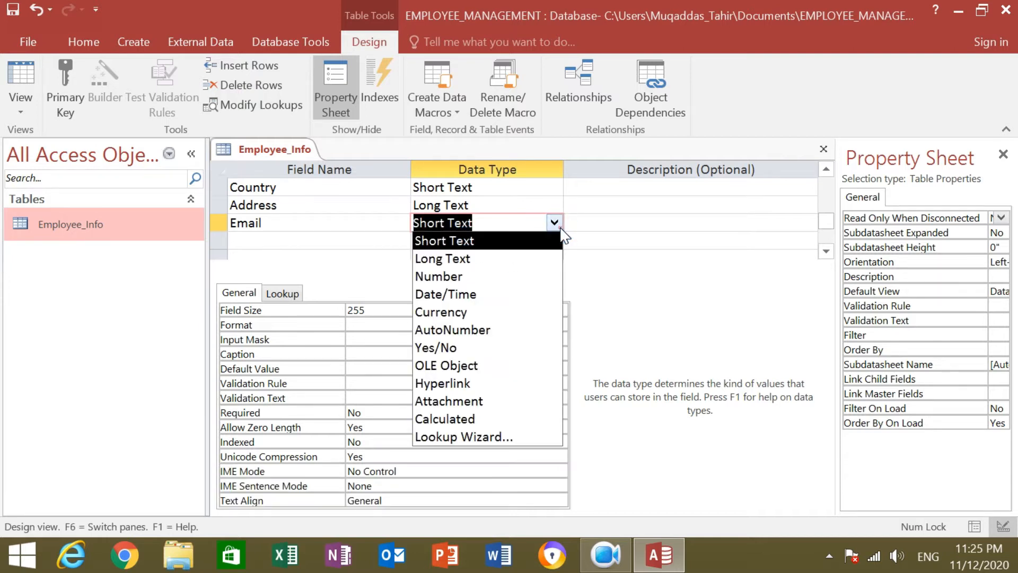
left_click(490, 256)
left_click(289, 238)
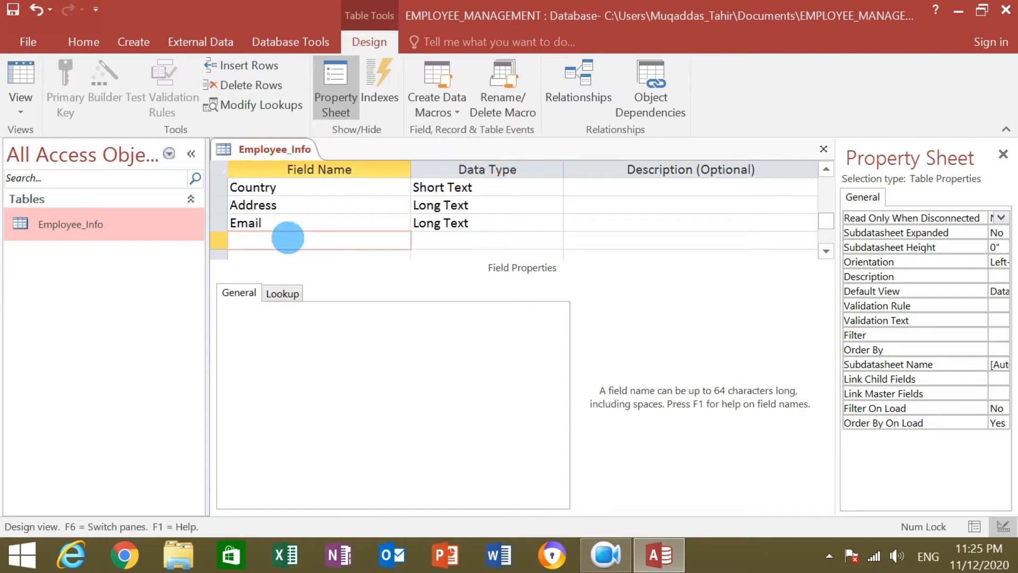
Add a Salary field with the Currency data type.
type("Salary")
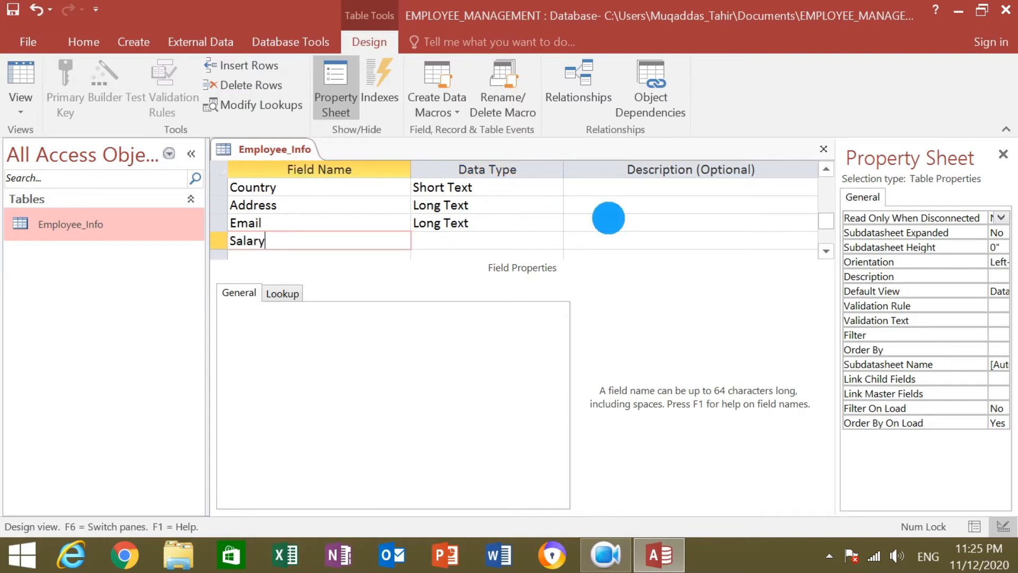
left_click(495, 241)
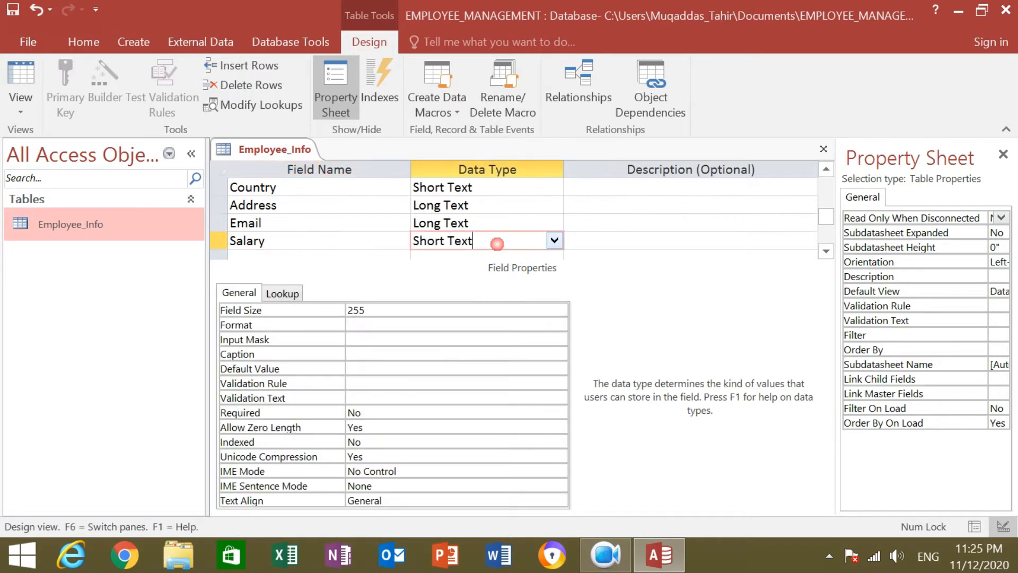
left_click(554, 241)
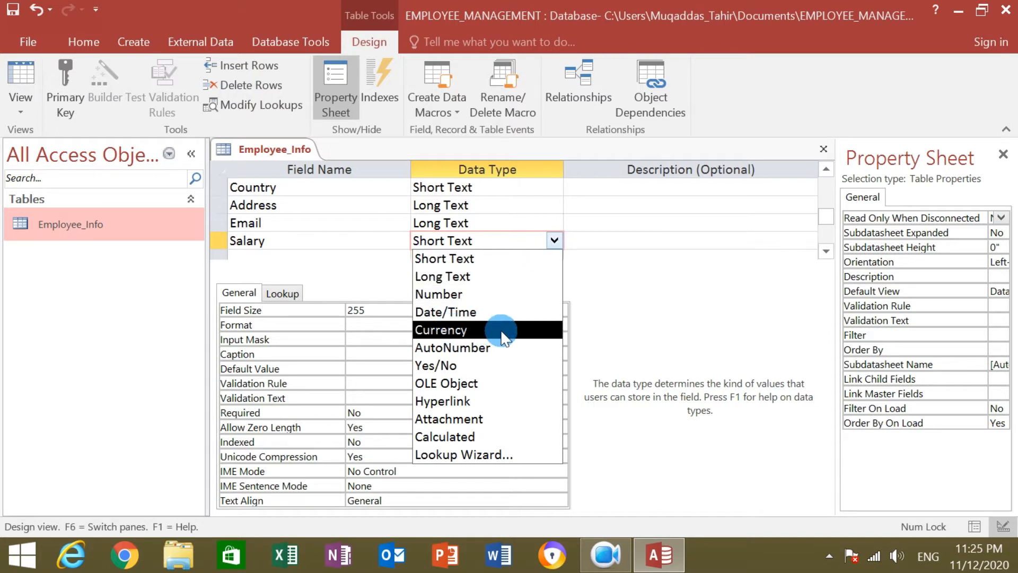
left_click(516, 329)
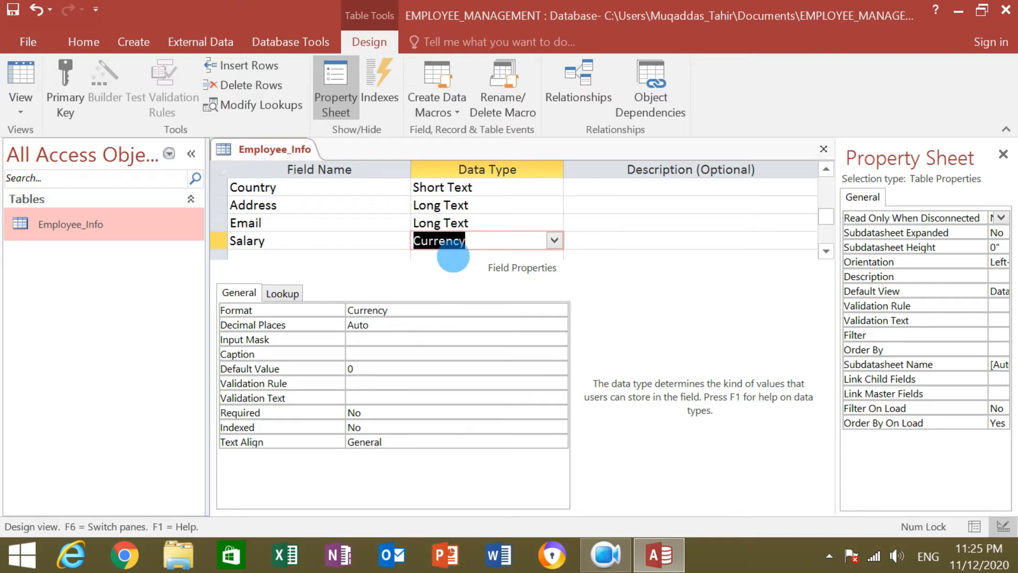
left_click(365, 256)
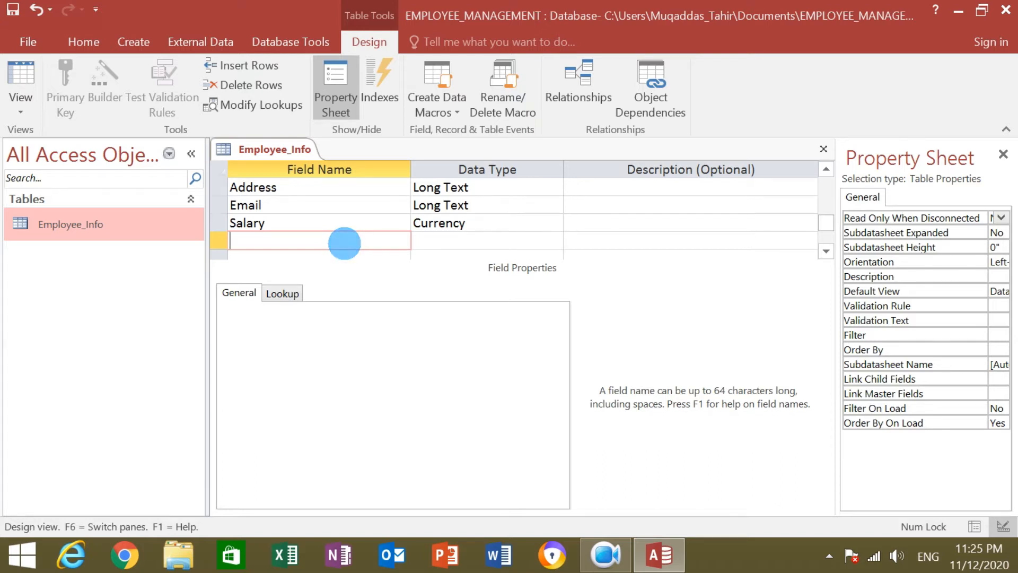
Add another DOB field set to Date/Time.
type("B")
key("BackSpace")
type("AGE")
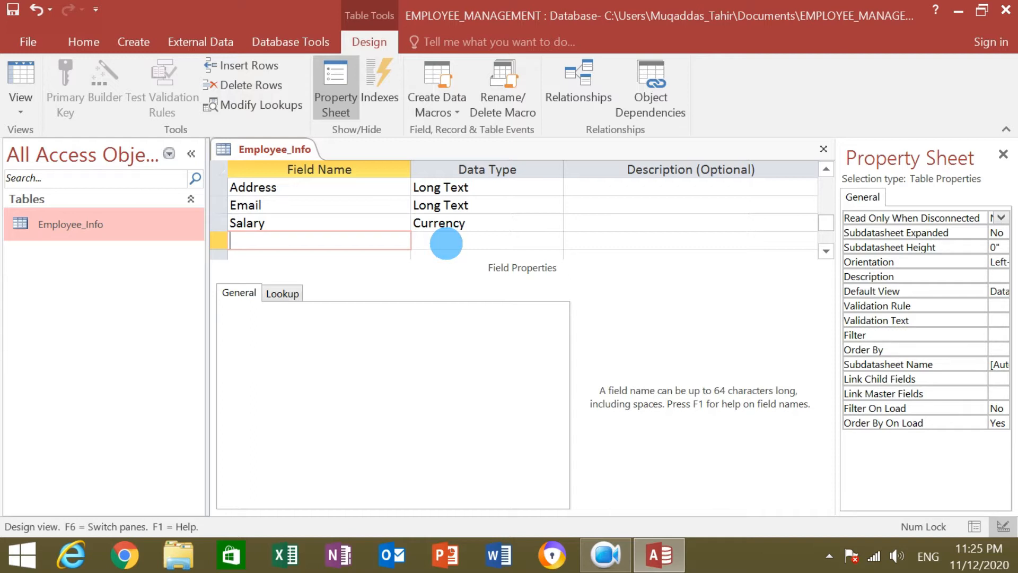
type("DOB")
left_click(446, 243)
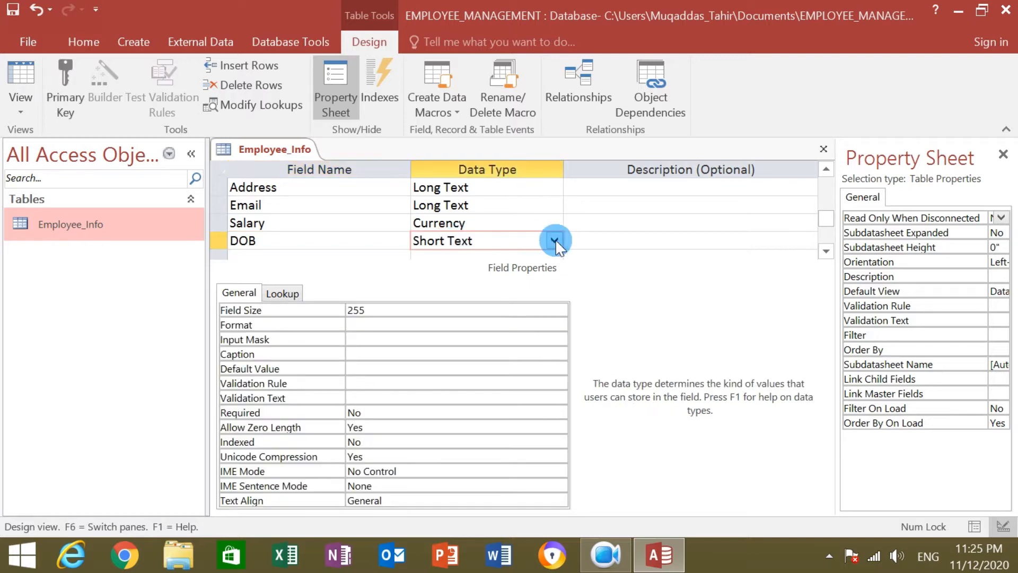
left_click(554, 240)
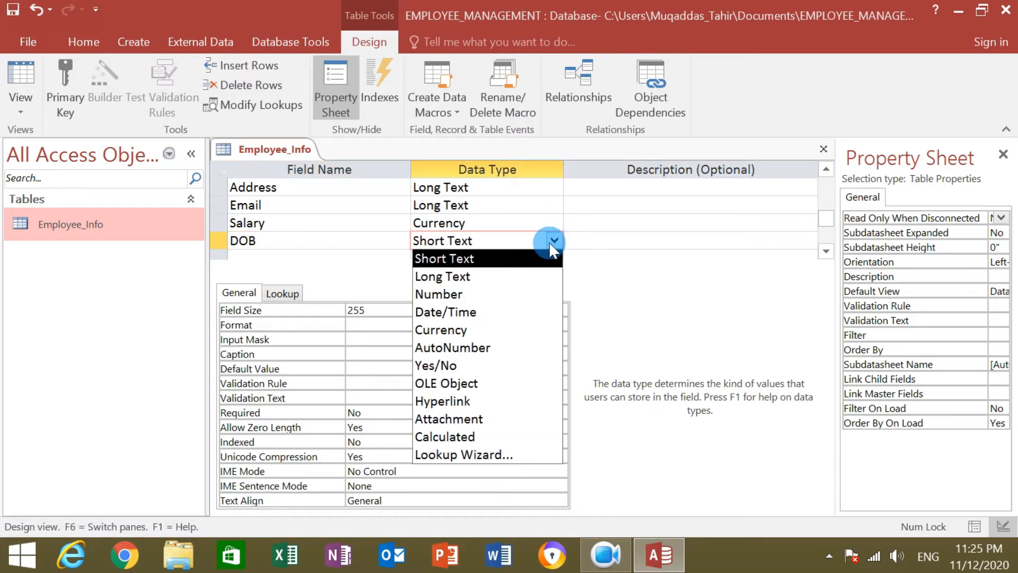
left_click(450, 312)
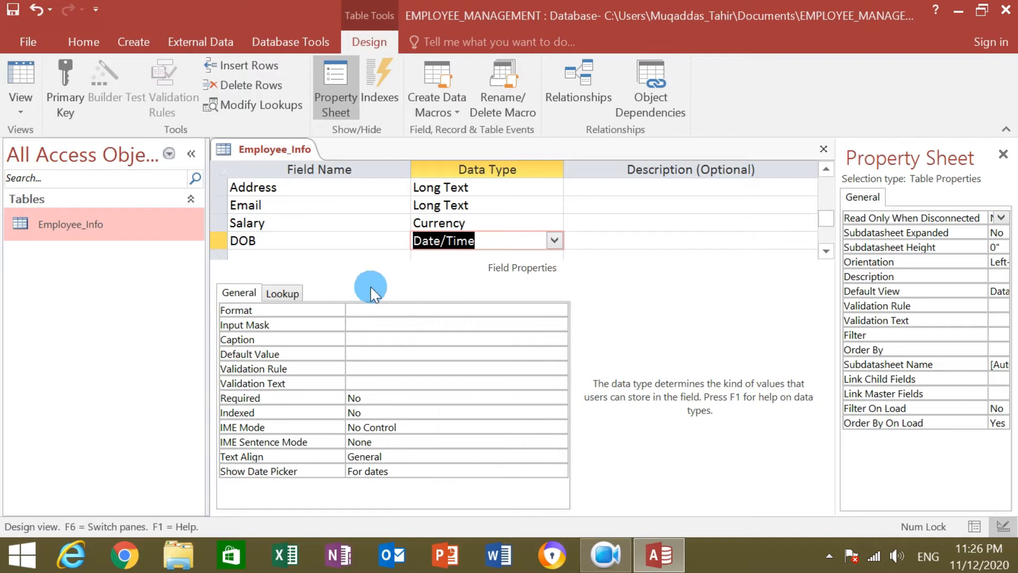
left_click(338, 257)
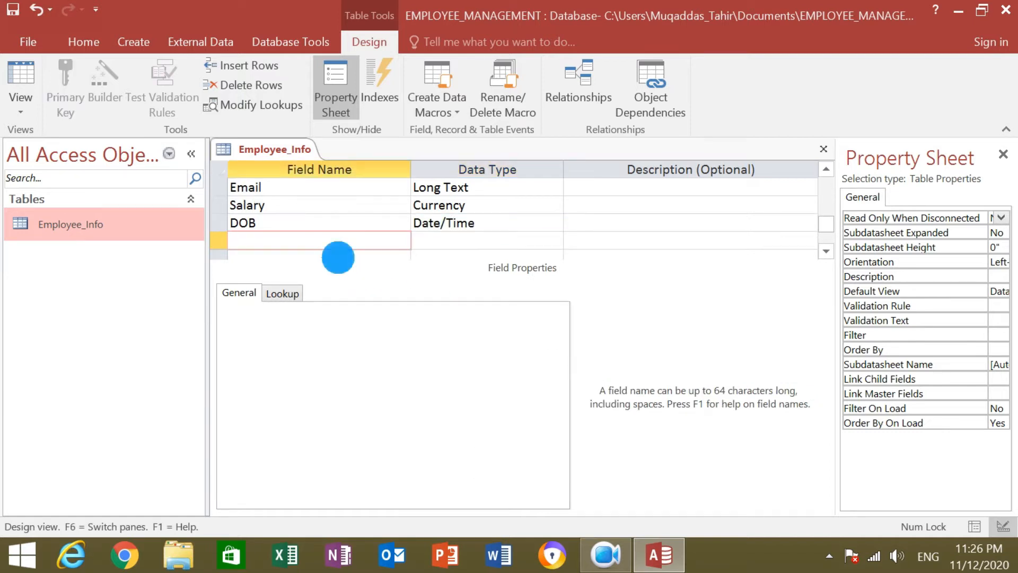
Add a Designation field as a Lookup Wizard using 'I will type in the values that I want'.
type("S")
key("BackSpace")
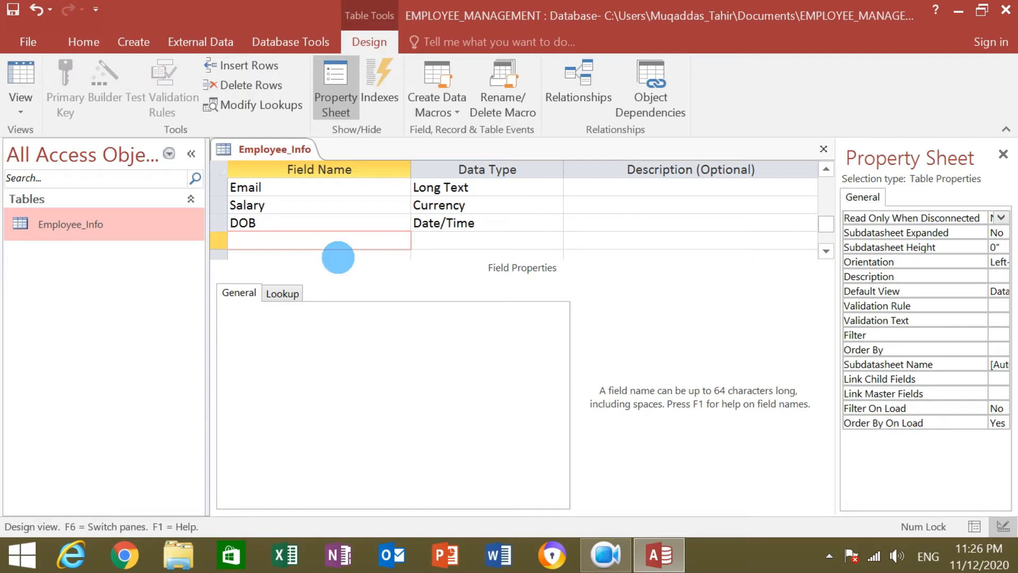
type("Desigationa")
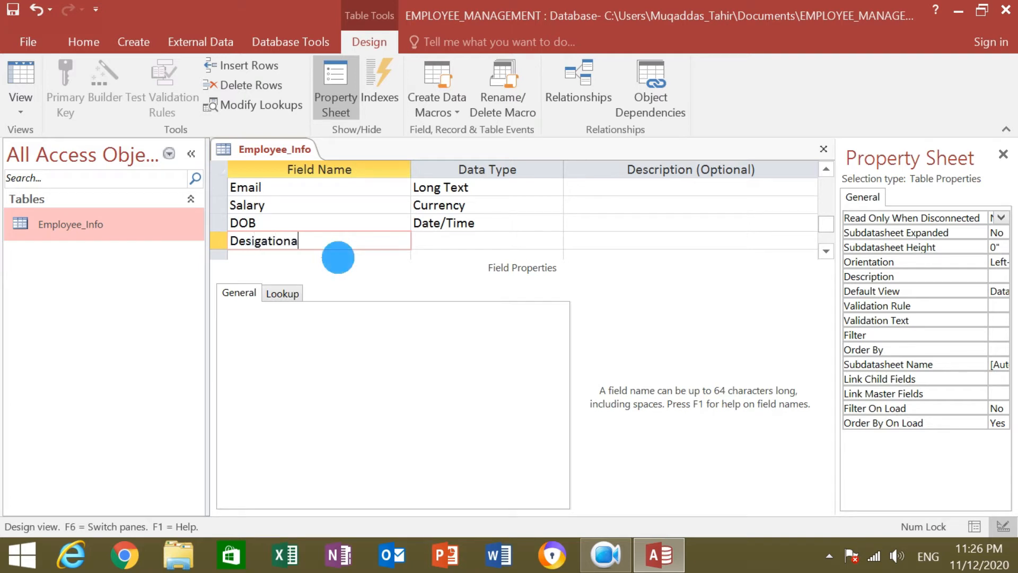
key("BackSpace")
key("BackSpace")
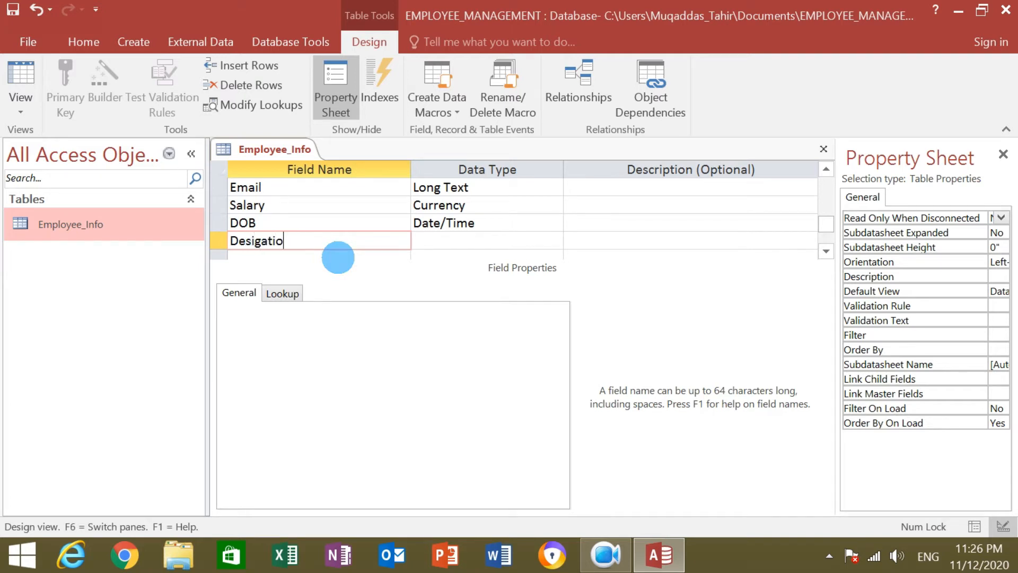
type("n")
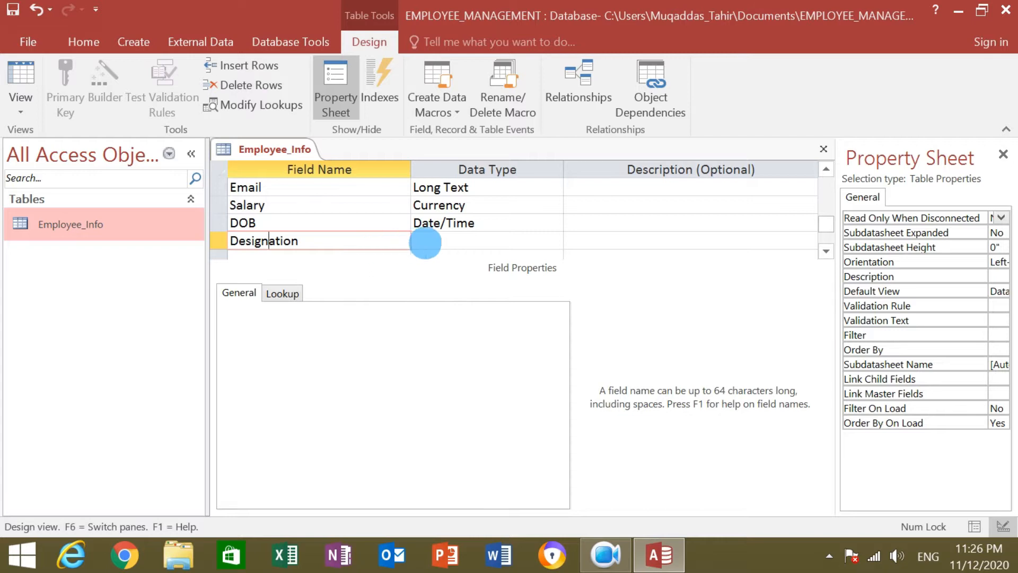
left_click(425, 240)
left_click(554, 240)
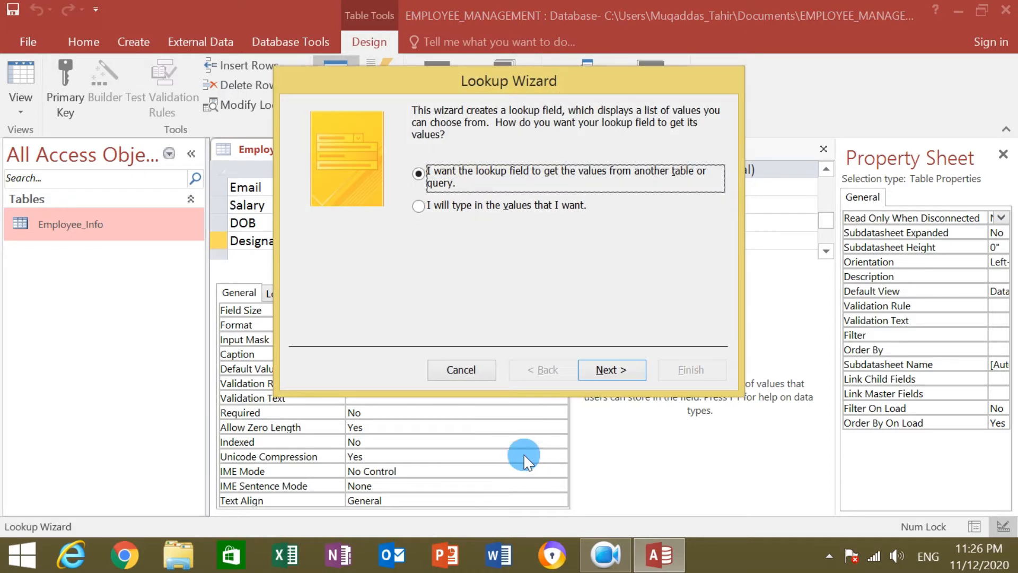
left_click(466, 205)
left_click(605, 370)
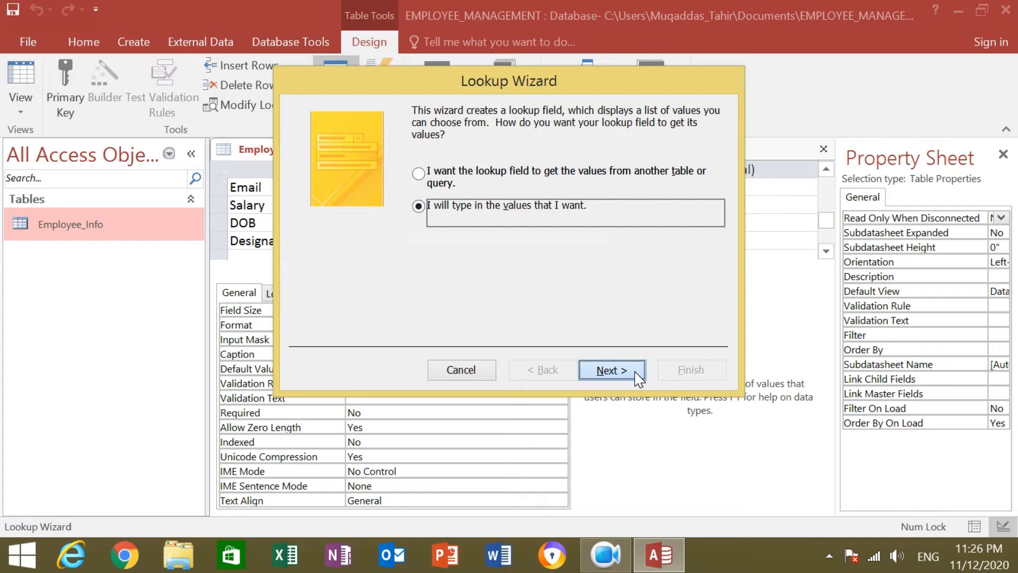
left_click(622, 368)
left_click(417, 247)
Enter the first lookup titles: Clerk, Office Boy, Account Manager and Finance Manager.
left_click(378, 223)
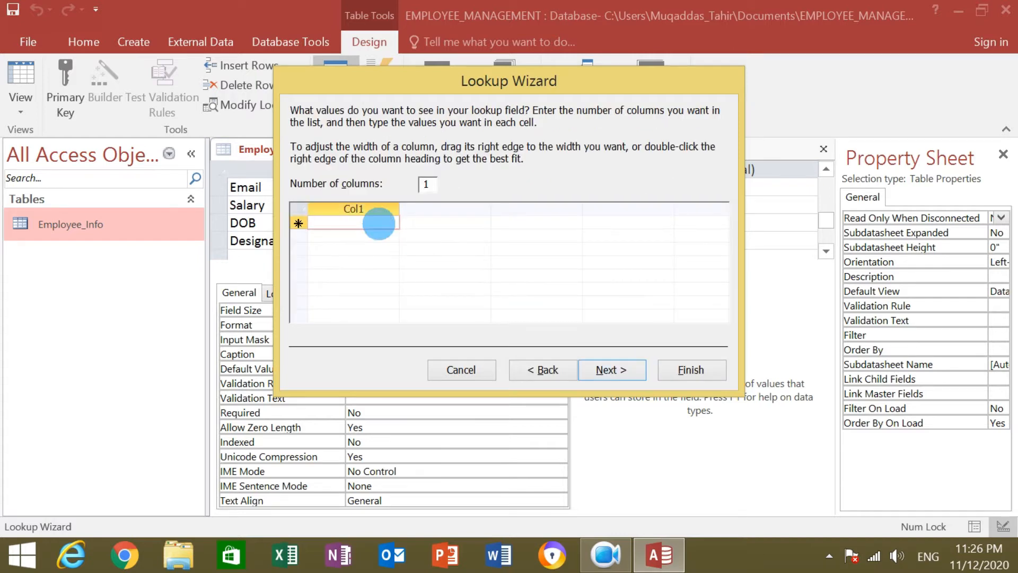
type("CL")
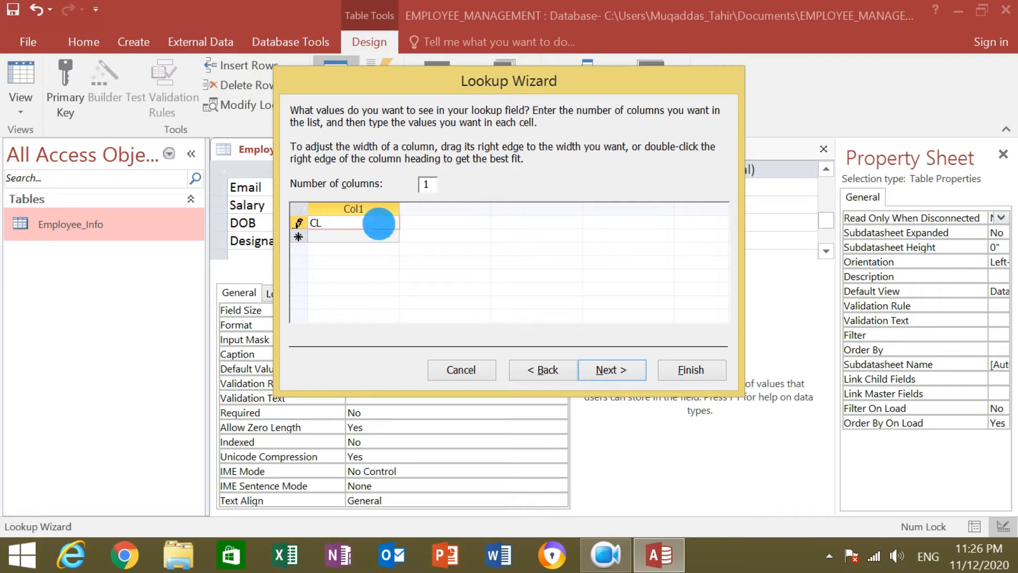
type("lerk")
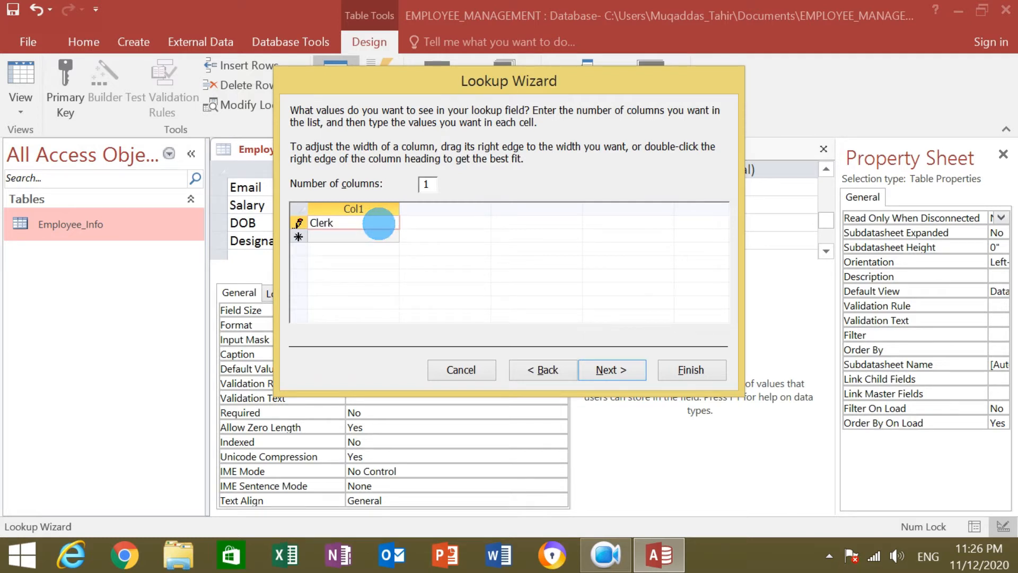
left_click(363, 234)
type("Office Boy")
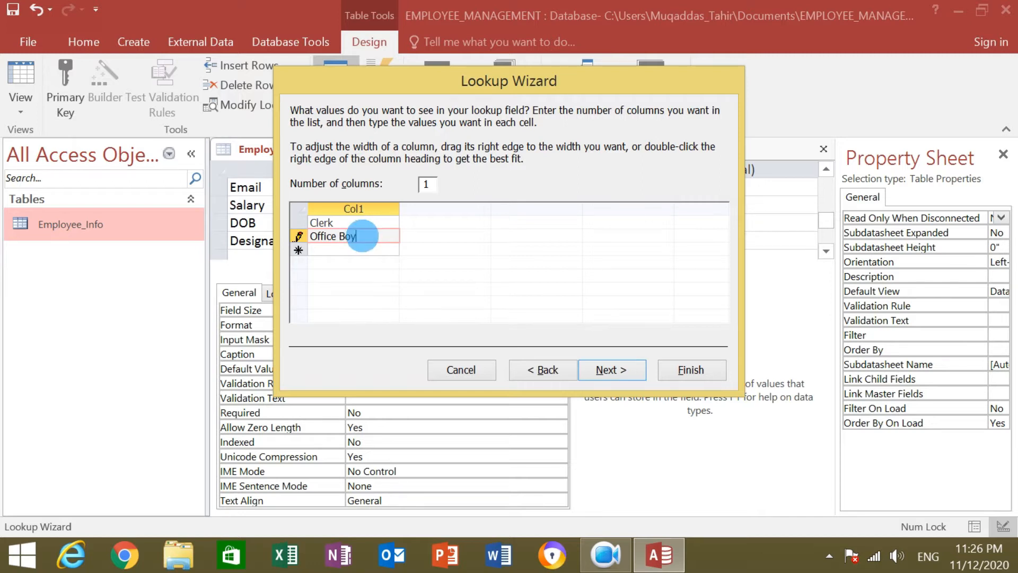
key("Return")
type("Acco")
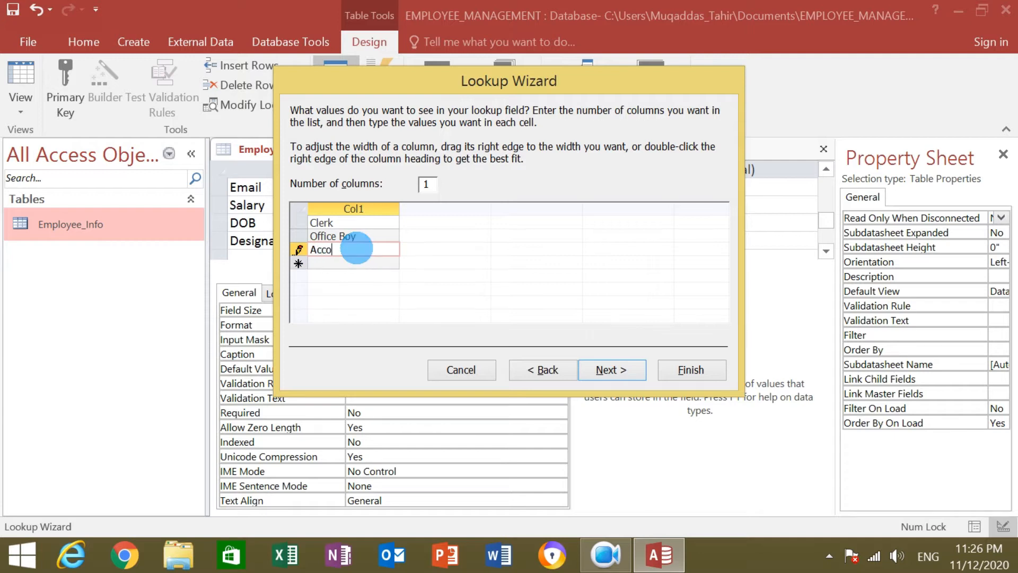
type("unt MA")
key("BackSpace")
type("a")
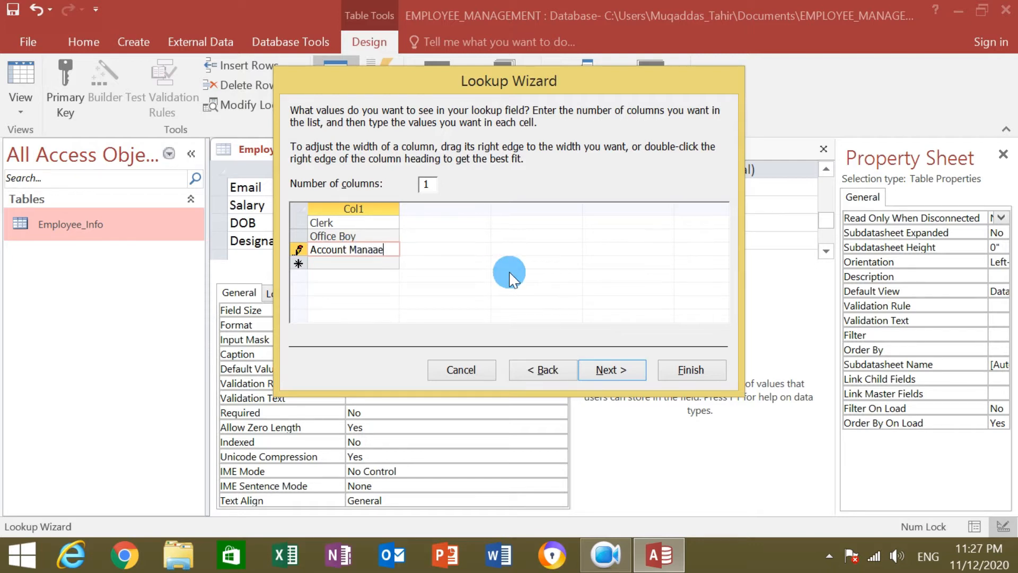
type("nager")
left_click(368, 264)
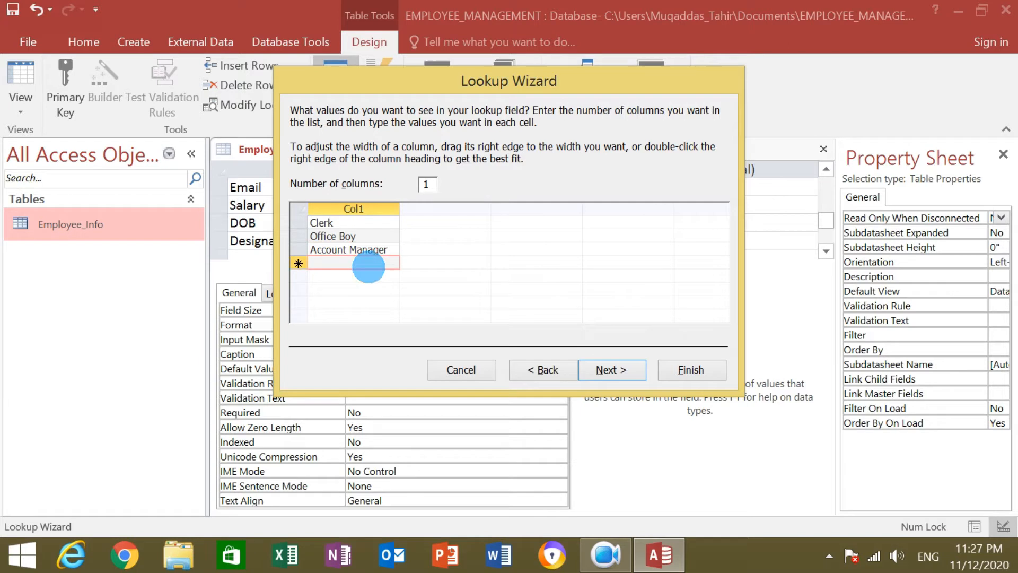
type("Finance")
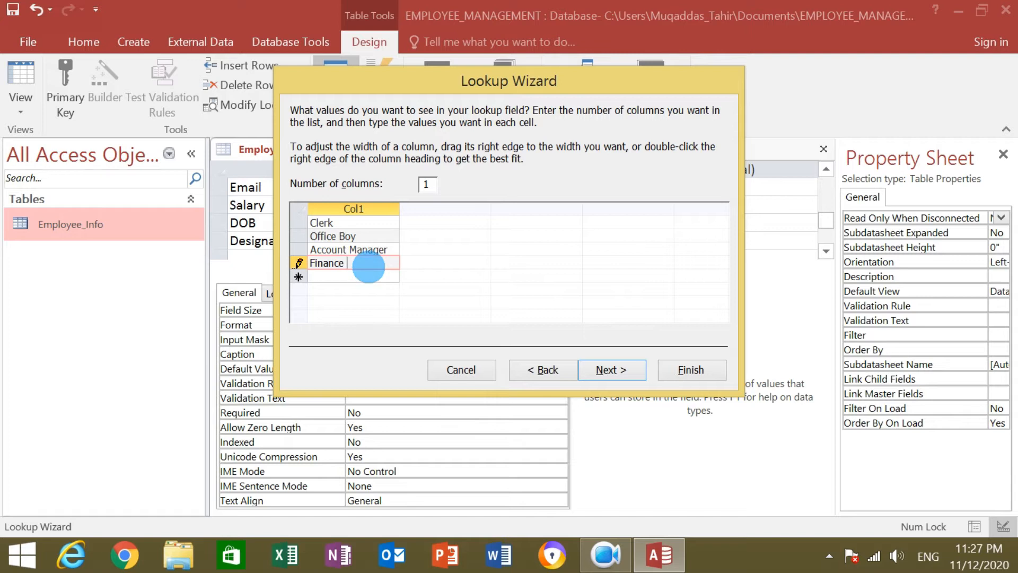
type(" Manager")
key("Return")
Add the remaining titles Accountant, CEO, Director and Network Administrator to the list.
left_click(371, 276)
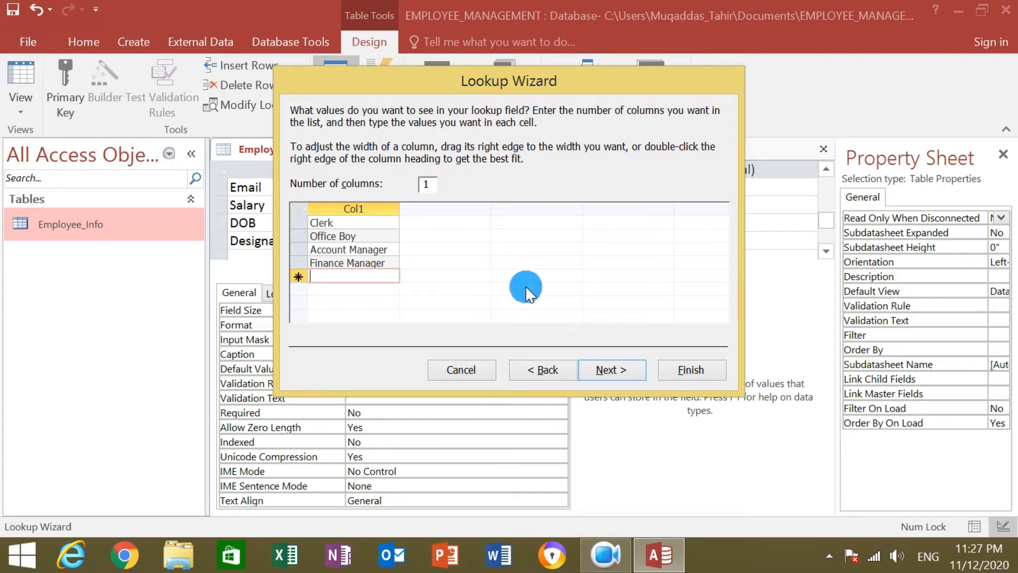
type("Accounta")
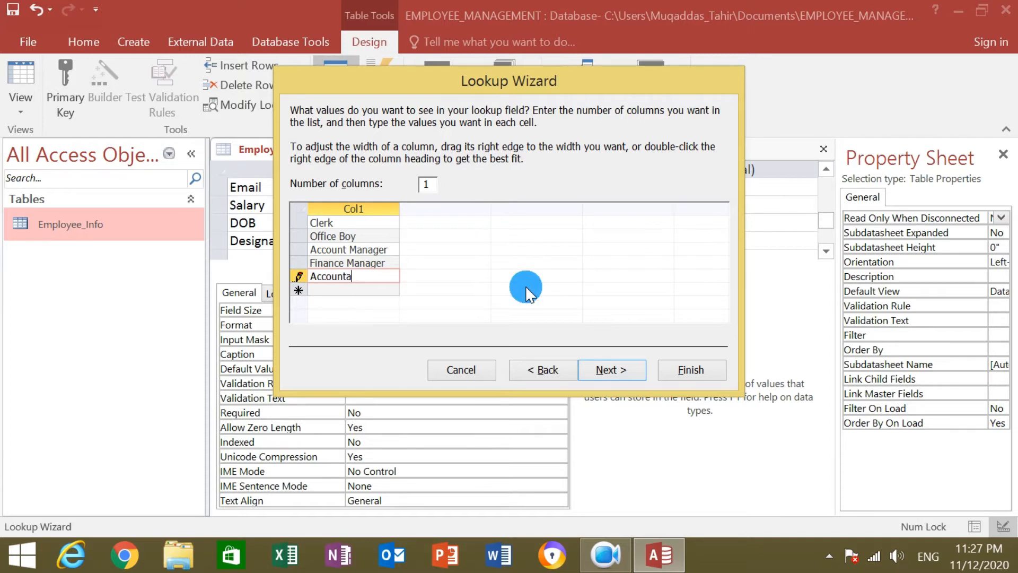
type("nt")
left_click(353, 291)
type("CEO")
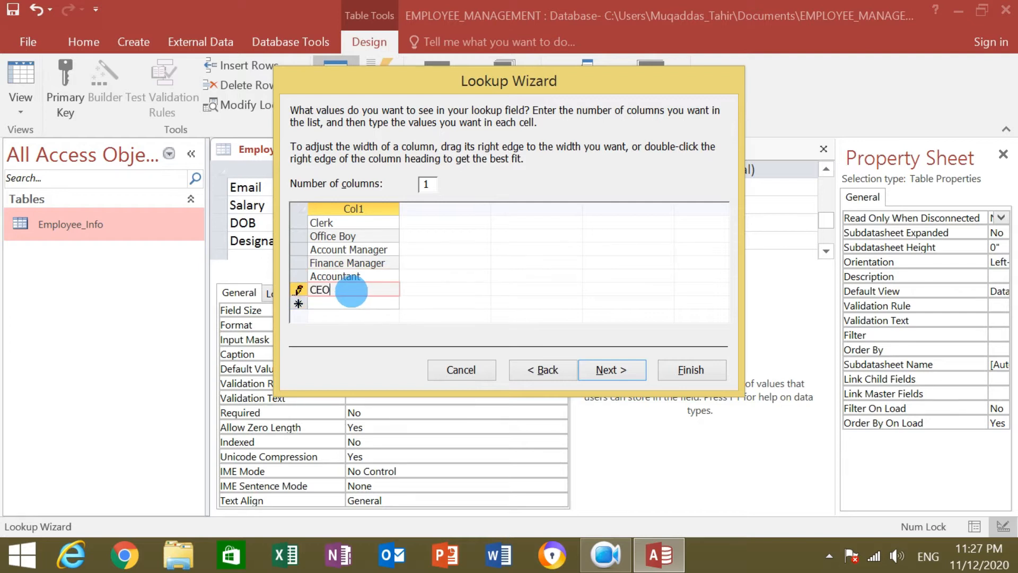
left_click(336, 303)
left_click(337, 302)
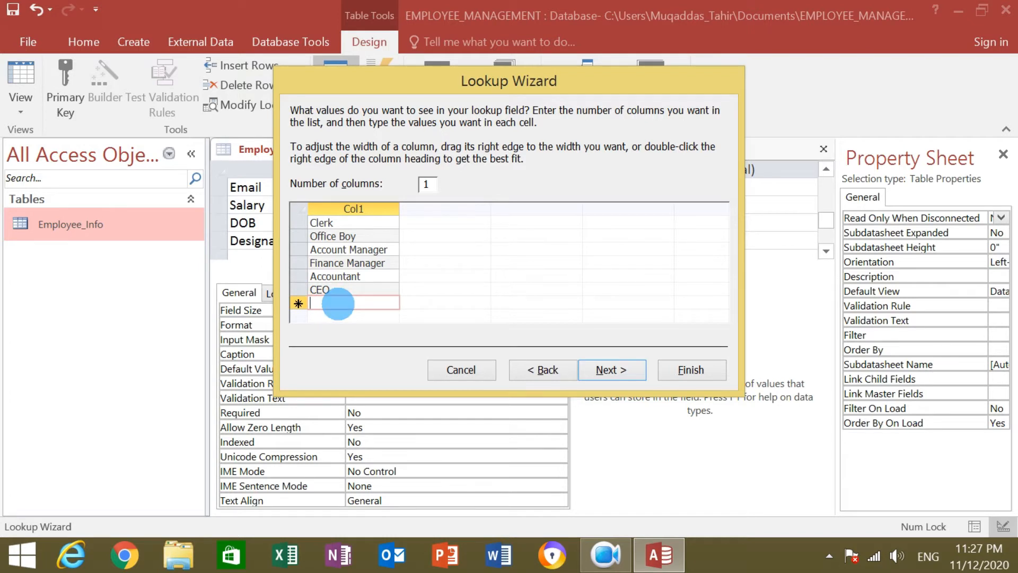
type("Director")
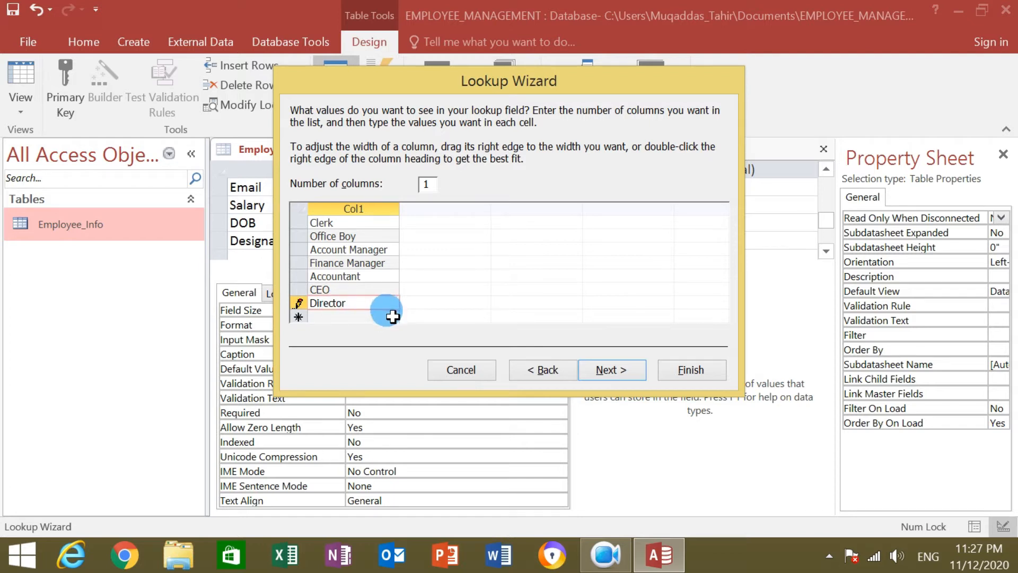
key("Return")
type("Net")
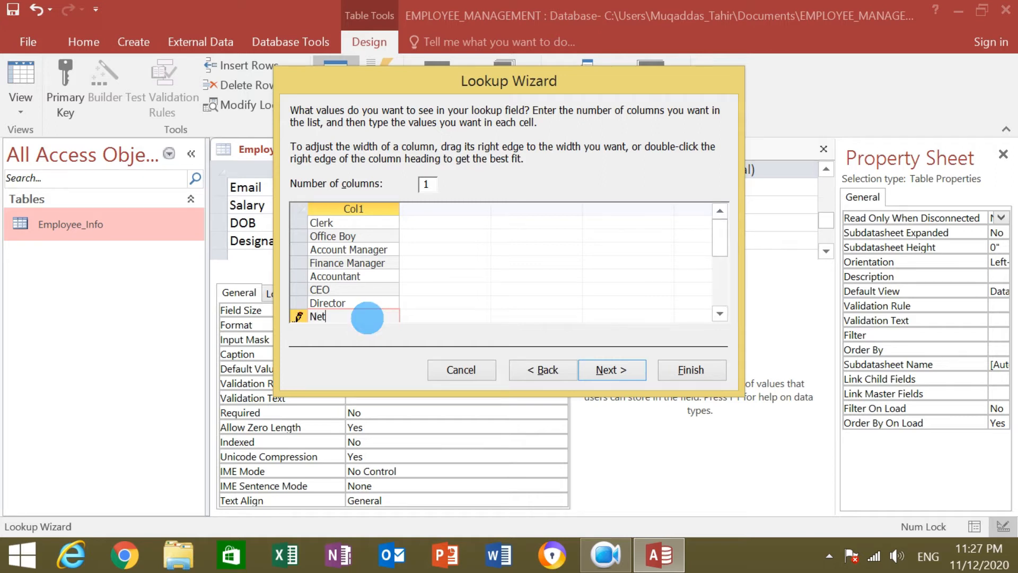
type("ork")
key("BackSpace")
type("w")
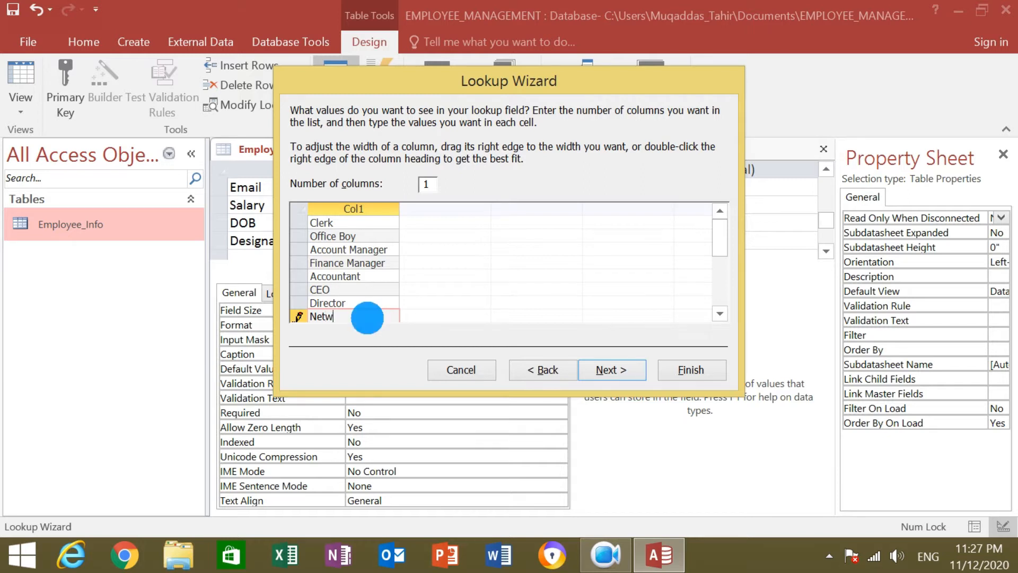
type("ork A")
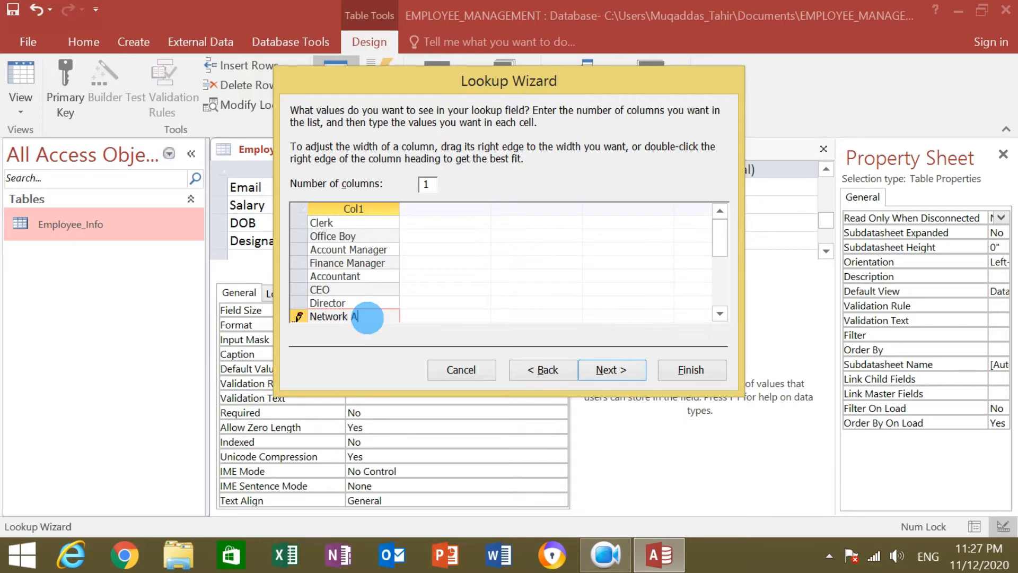
type("dmi")
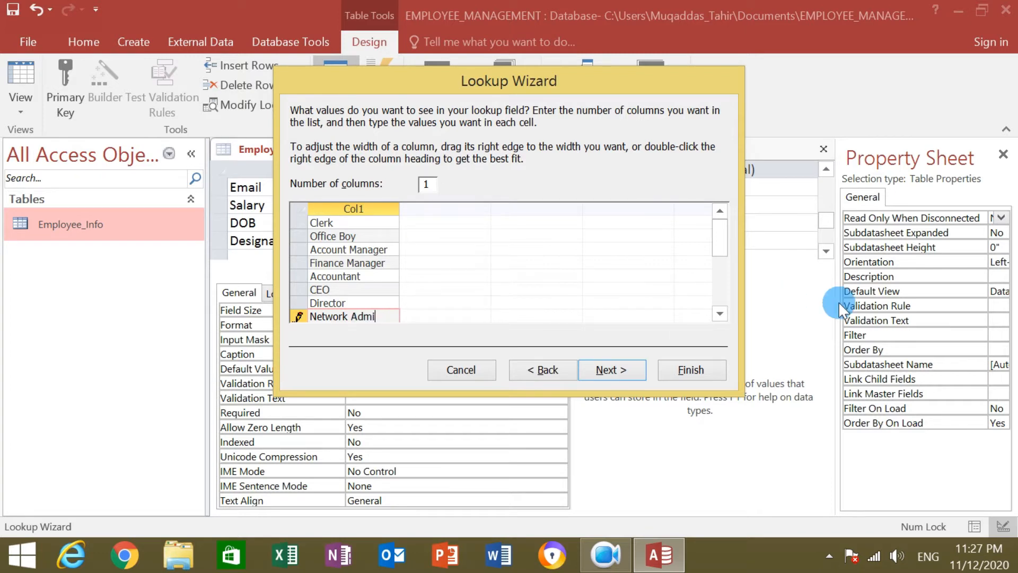
type("iistrator")
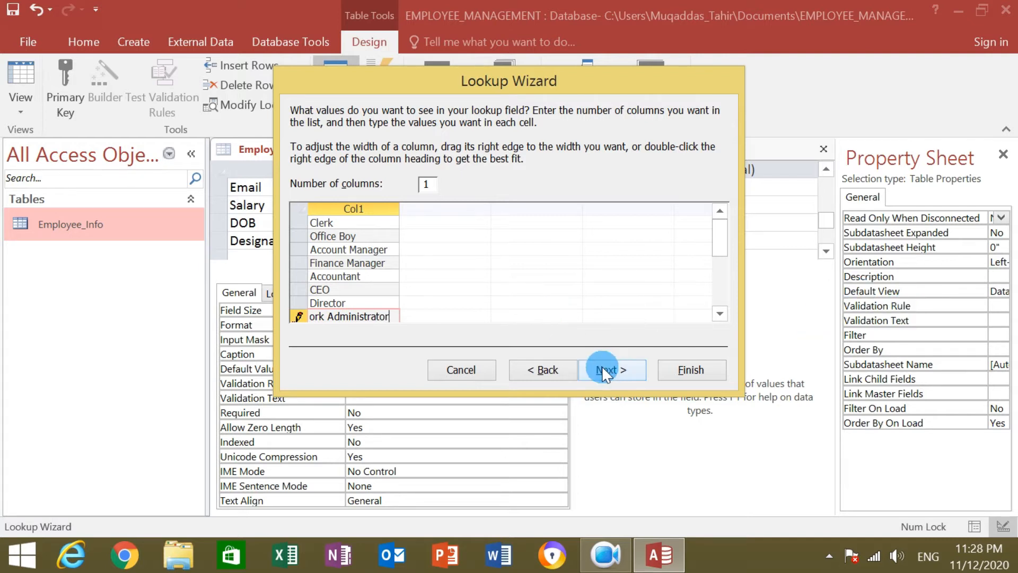
Limit the Designation lookup to the listed titles and finish the wizard.
left_click_drag(719, 240, 727, 214)
left_click(629, 374)
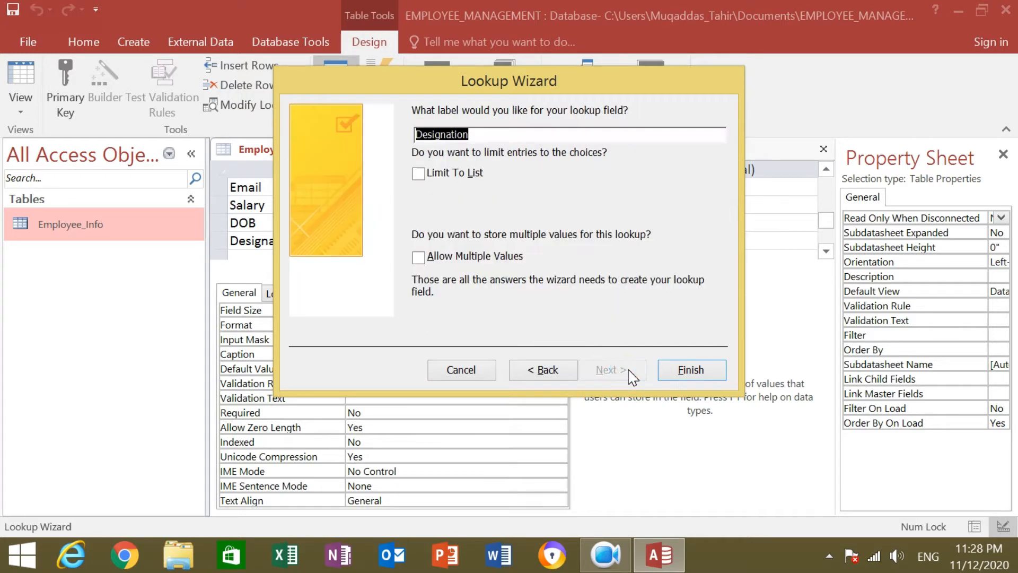
left_click(419, 176)
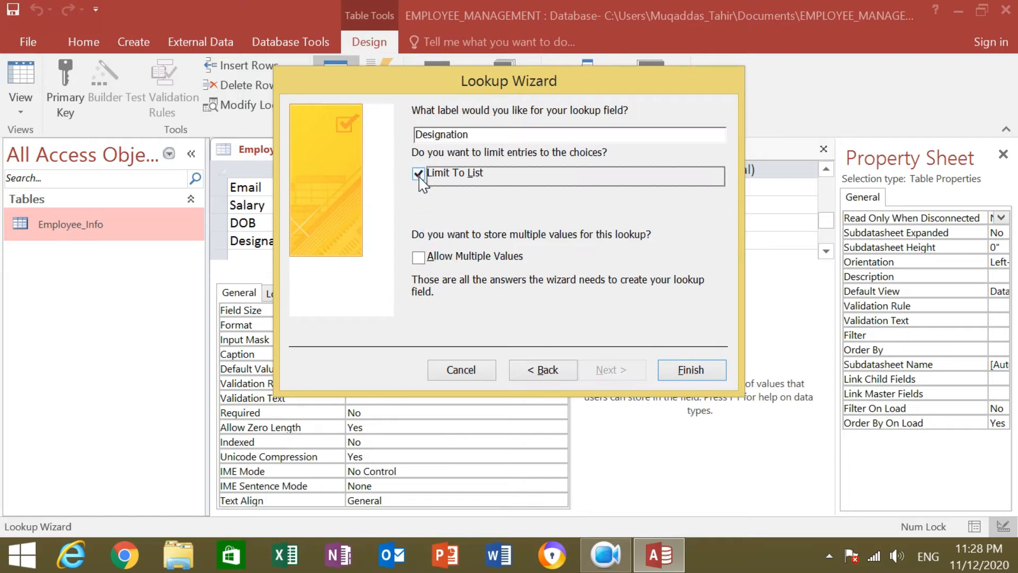
left_click(699, 370)
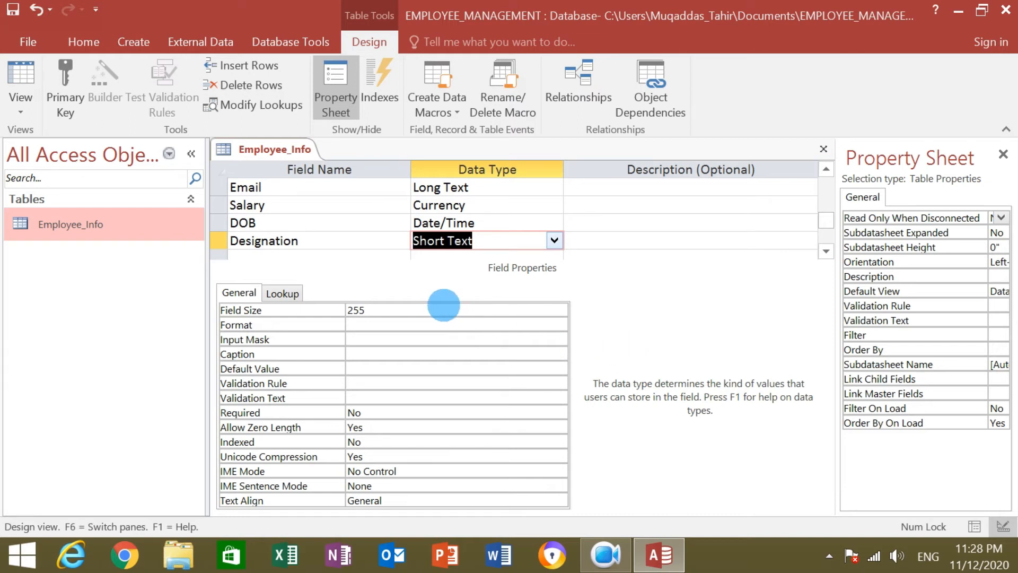
Add a Picture field with data type OLE Object below Designation.
left_click(826, 251)
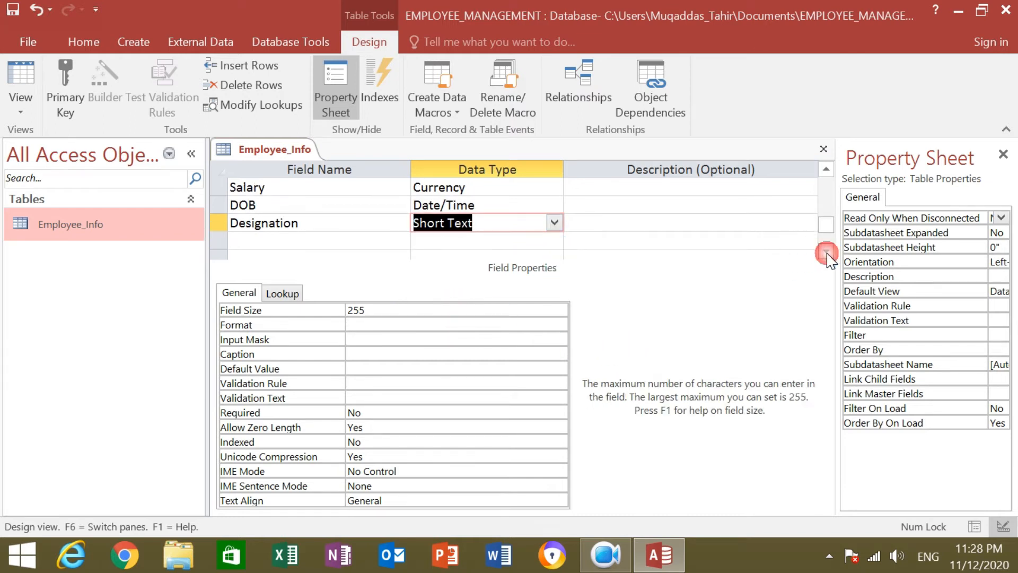
left_click(826, 253)
left_click(341, 223)
type("Picture")
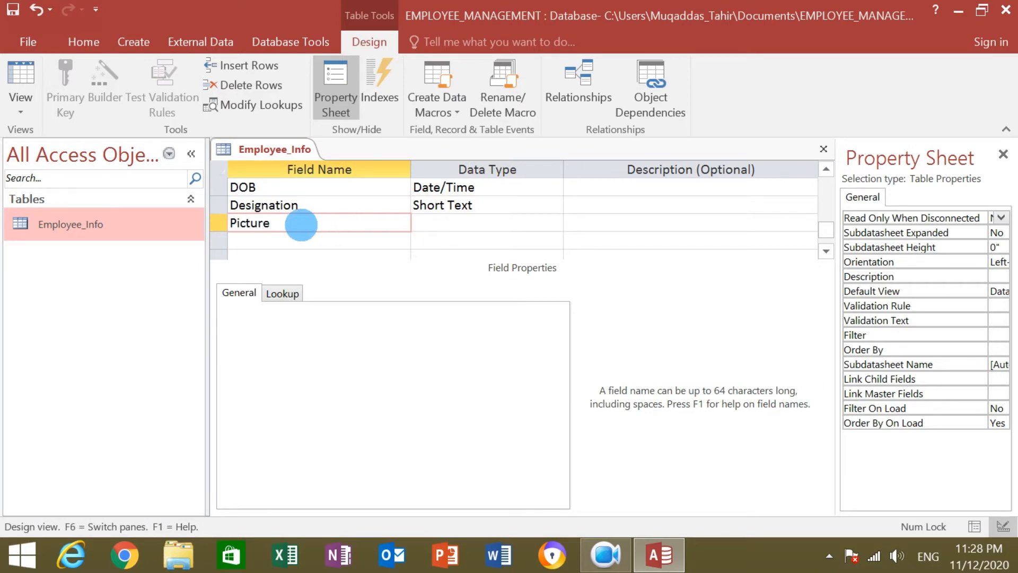
left_click(467, 223)
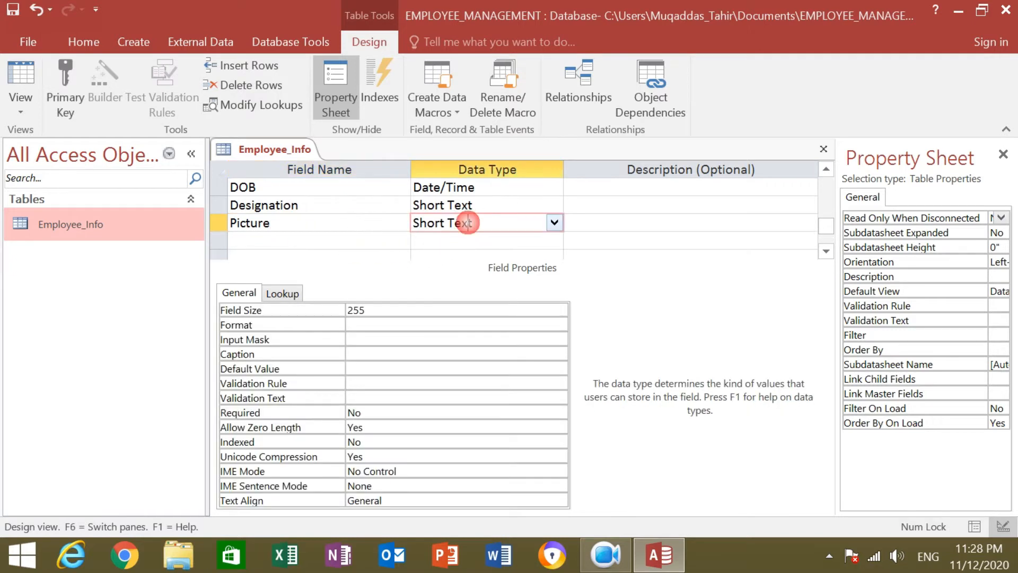
left_click(557, 222)
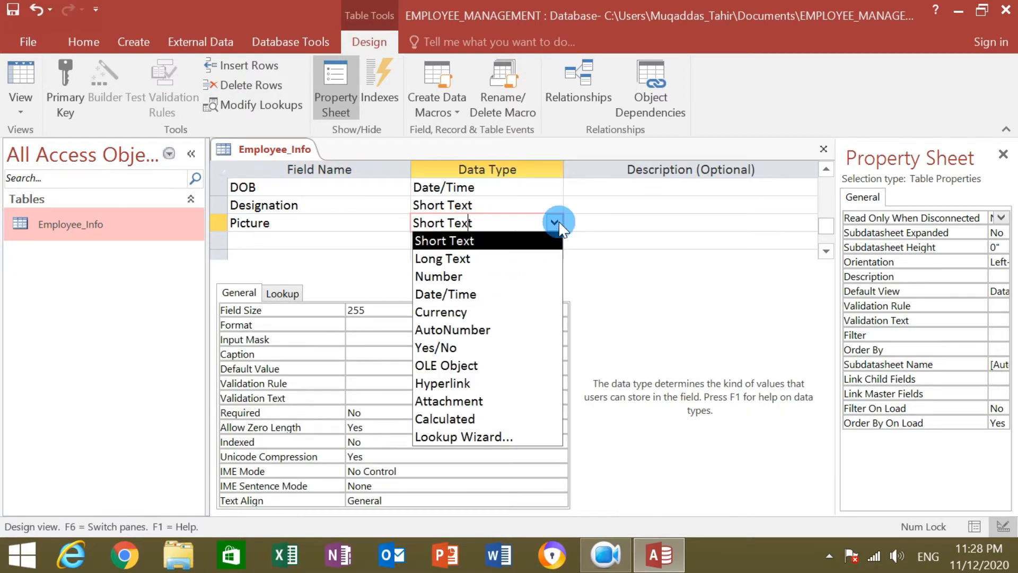
left_click(488, 365)
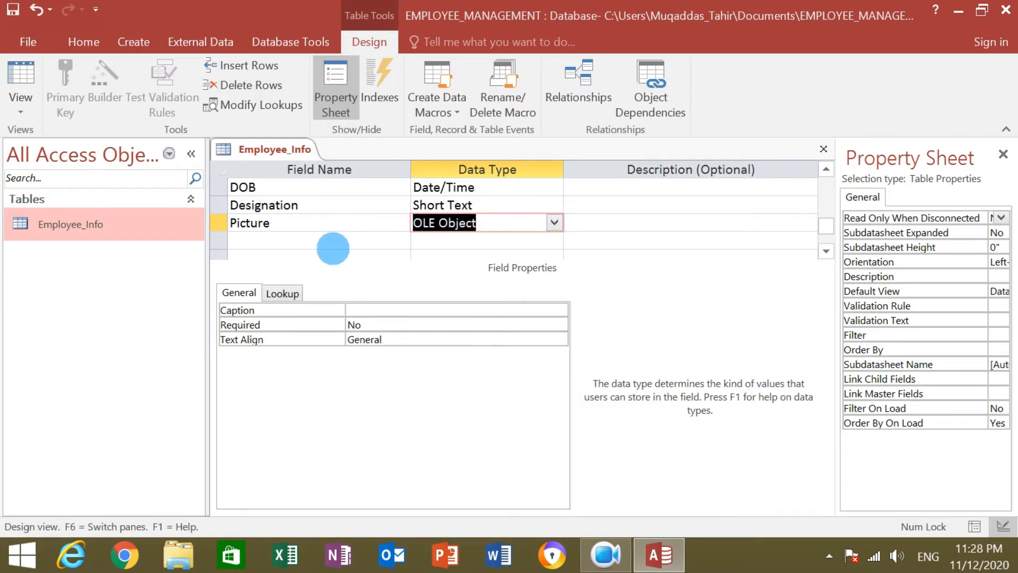
left_click(331, 241)
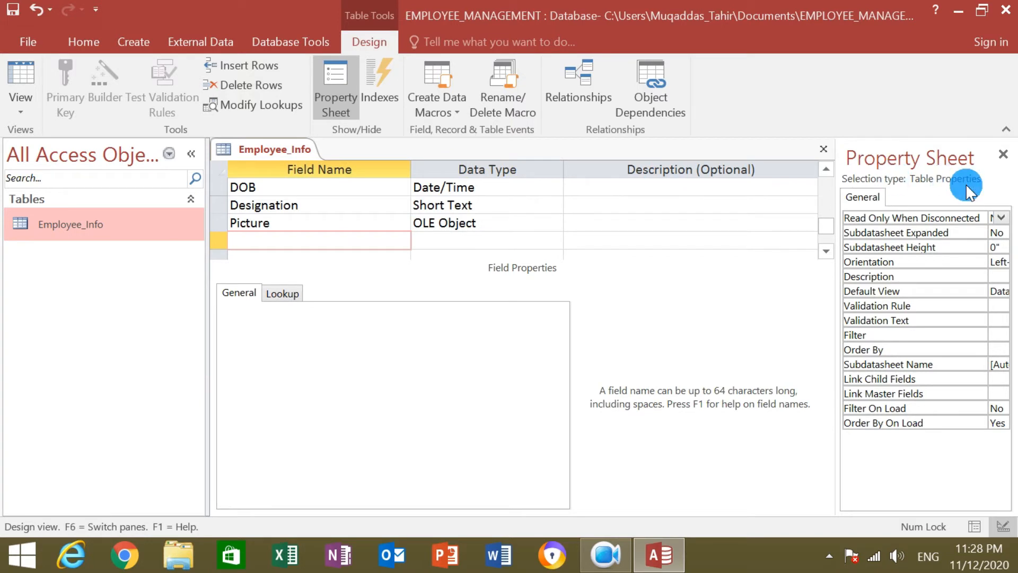
Add a Married field with data type Yes/No below Picture.
type("Married")
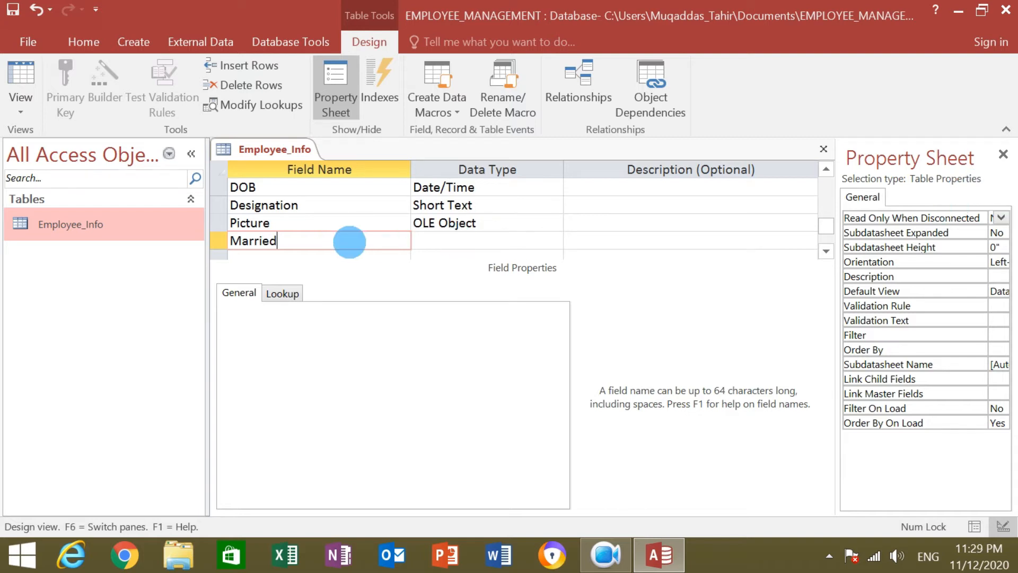
left_click(460, 241)
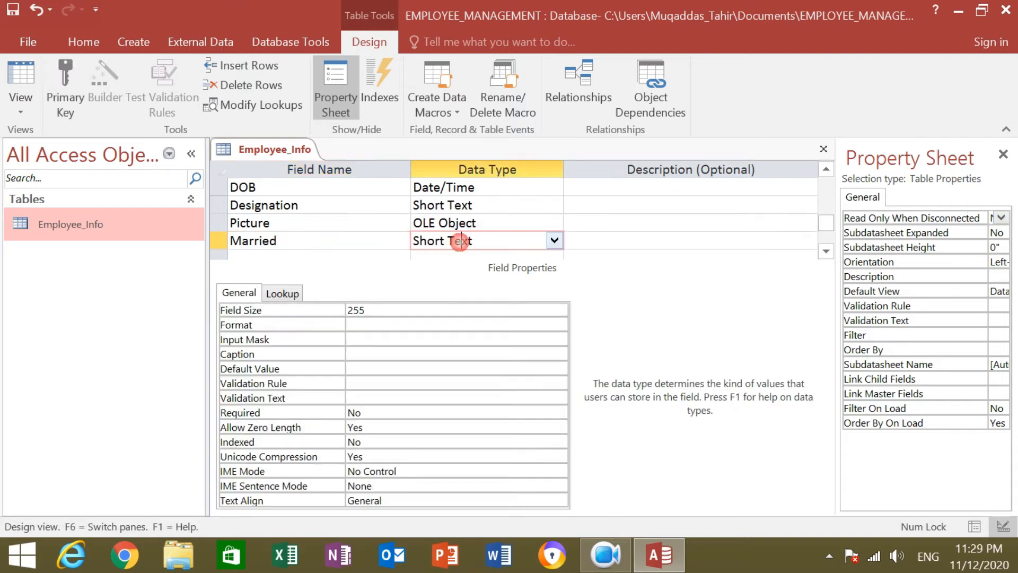
left_click(555, 240)
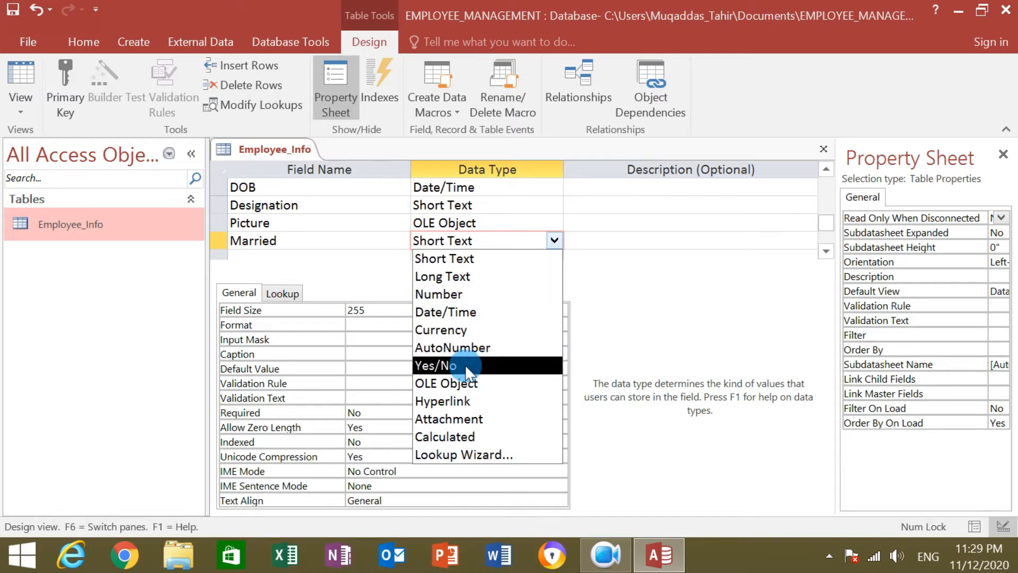
left_click(485, 366)
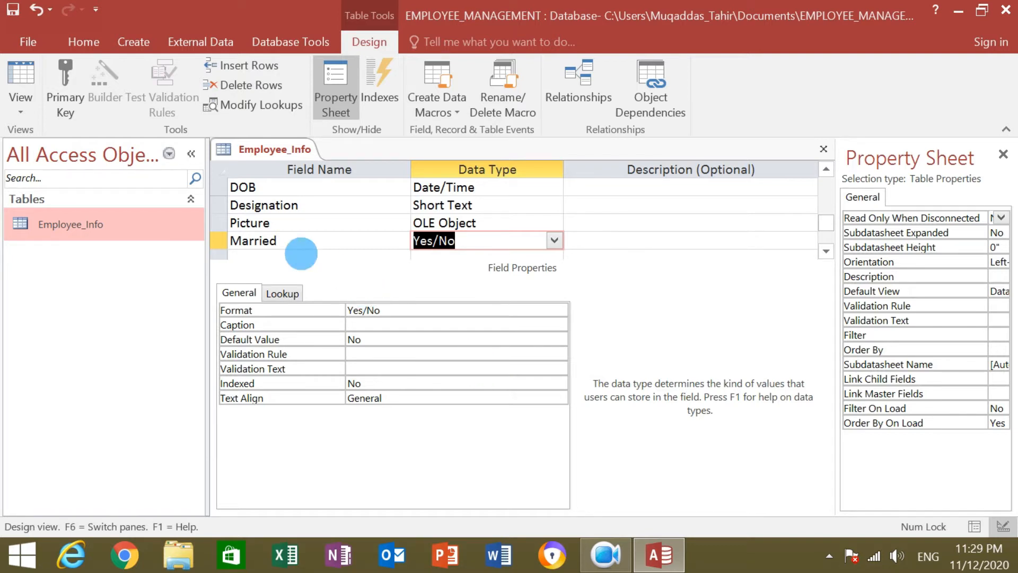
left_click(282, 255)
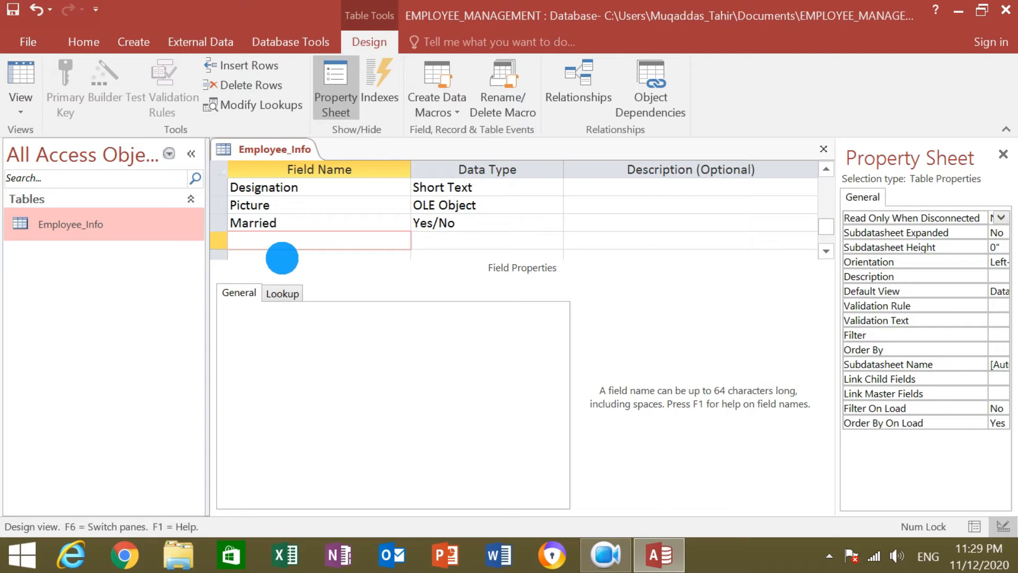
mouse_move(827, 232)
left_mouse_down()
mouse_move(832, 180)
mouse_move(824, 255)
mouse_move(822, 232)
left_mouse_up()
left_click(182, 249)
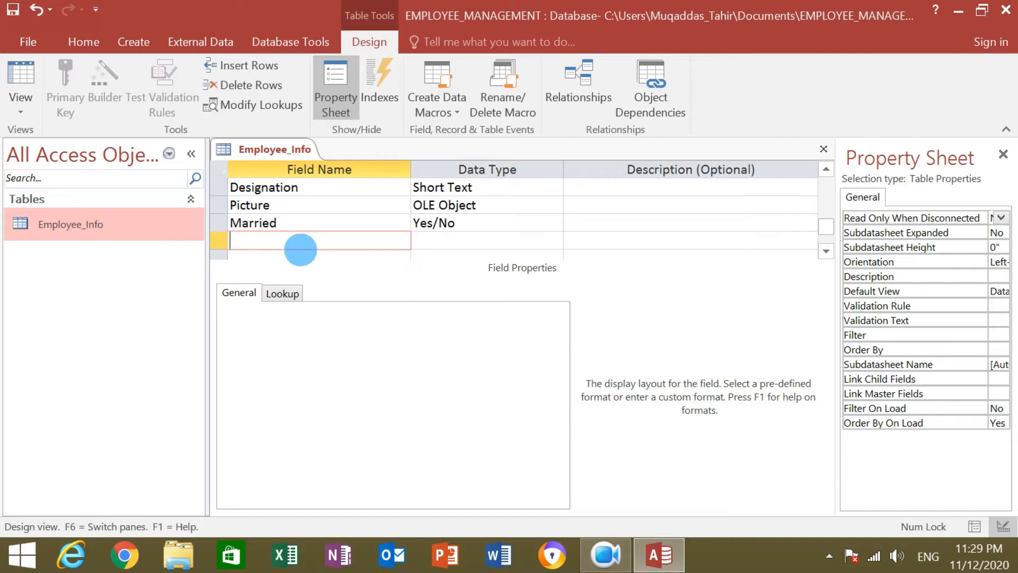
Add a Bonus field below Married and set its data type to Calculated.
left_click(303, 243)
type("Bonus")
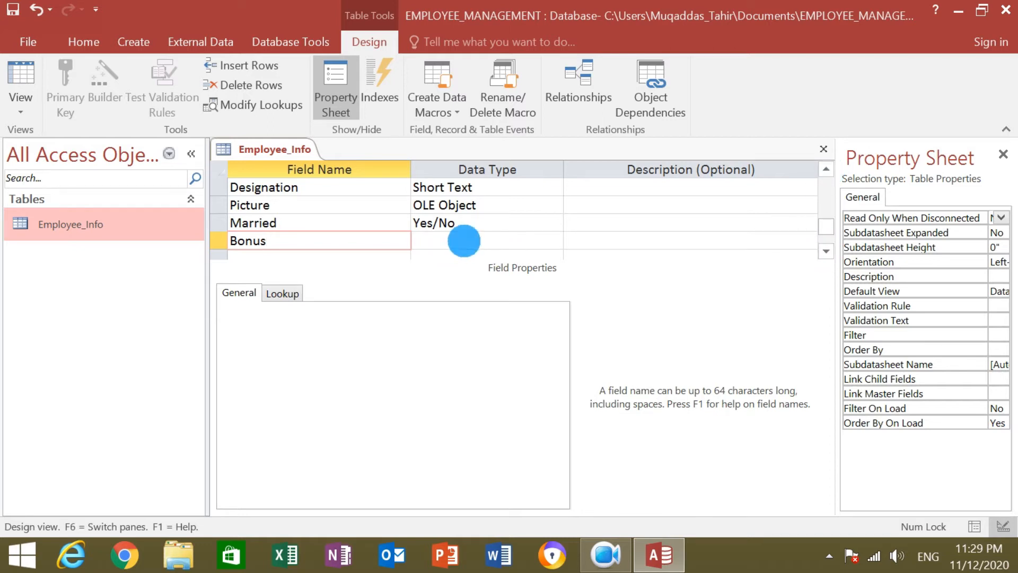
left_click(464, 241)
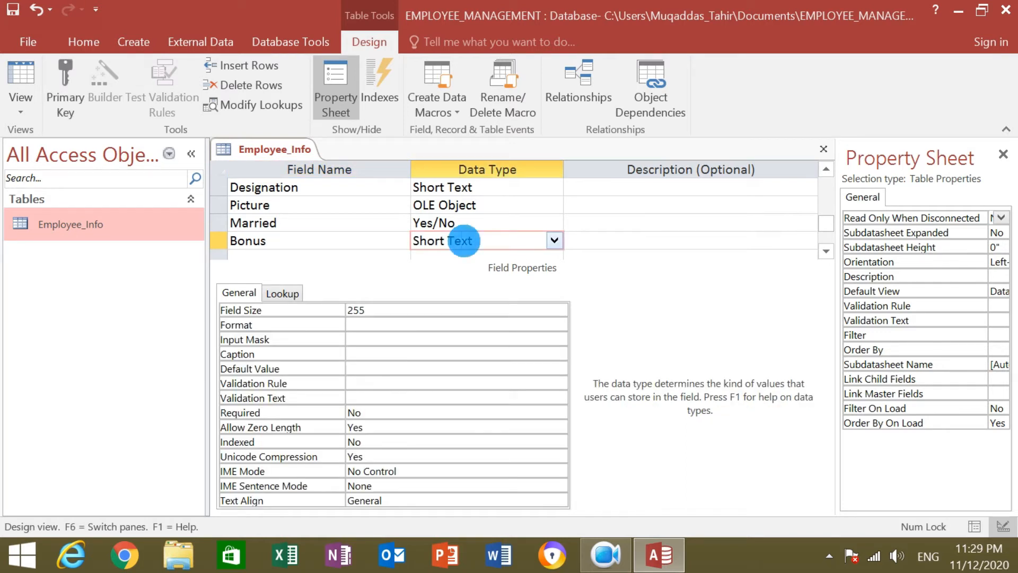
left_click(554, 240)
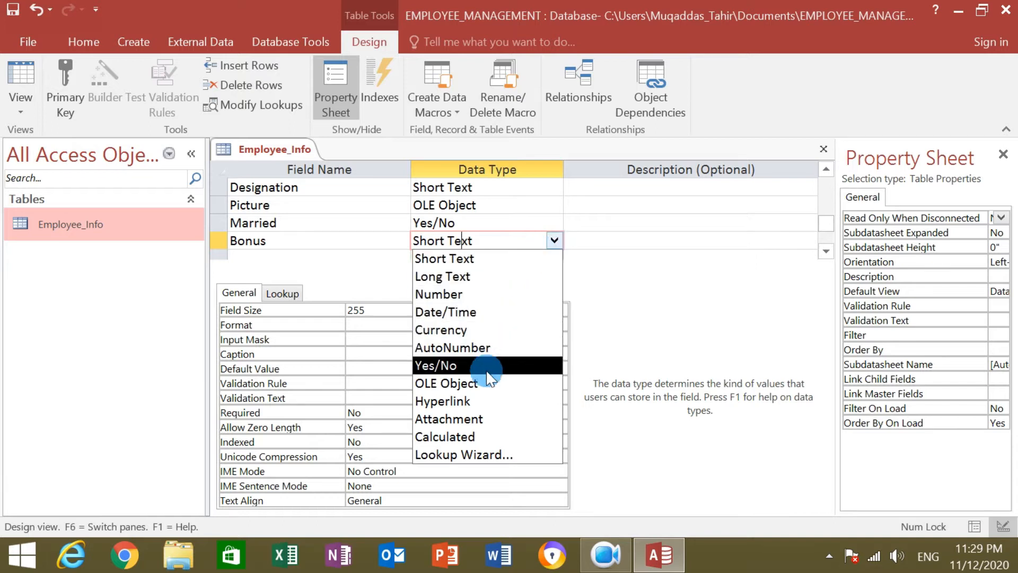
left_click(501, 434)
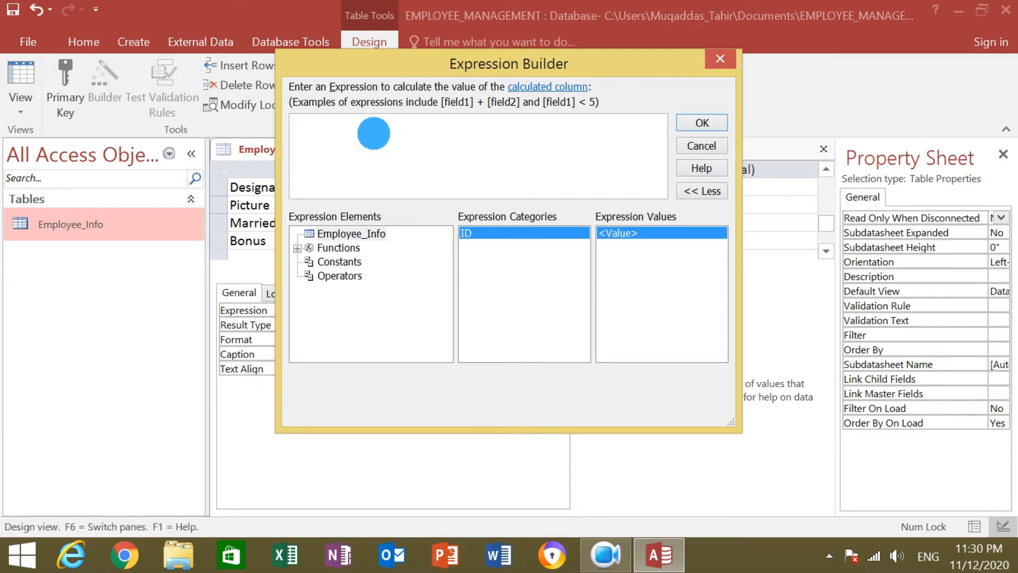
Erase the partial [Salary expression and cancel the Expression Builder, leaving Bonus blank.
type("[")
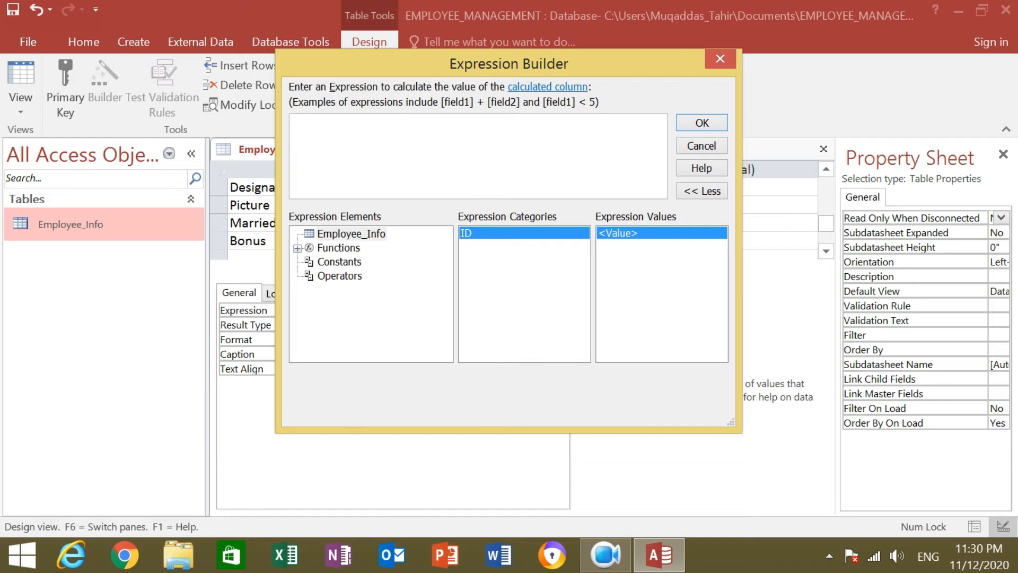
type("s")
type("Salary")
left_click(295, 254)
left_click(331, 149)
left_click(346, 133)
key("BackSpace")
key("BackSpace")
key("BackSpace")
key("BackSpace")
key("BackSpace")
key("BackSpace")
key("BackSpace")
left_click(699, 145)
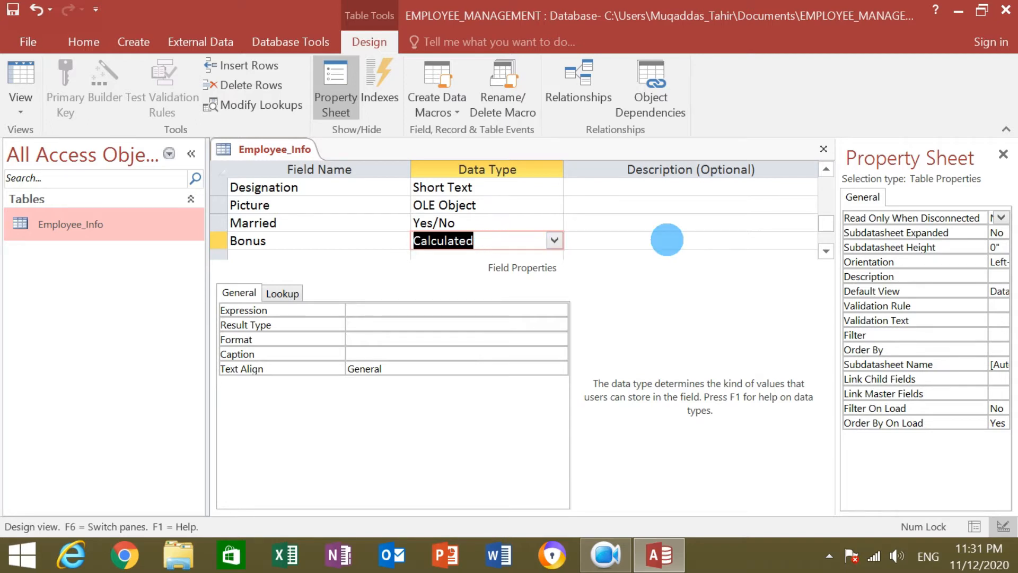
Try saving the table design and dismiss the duplicate DOB field warning.
left_click(822, 145)
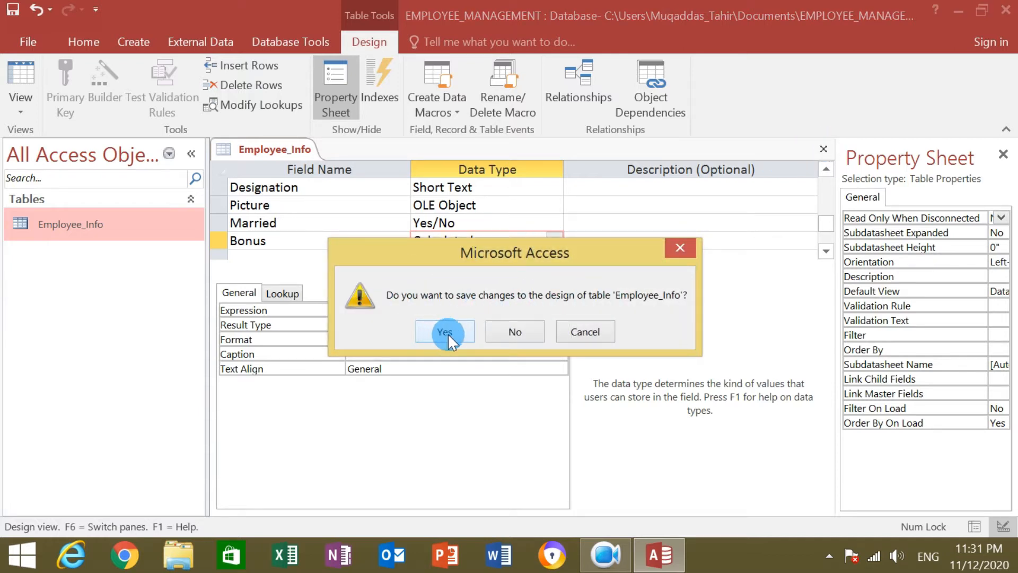
left_click(463, 329)
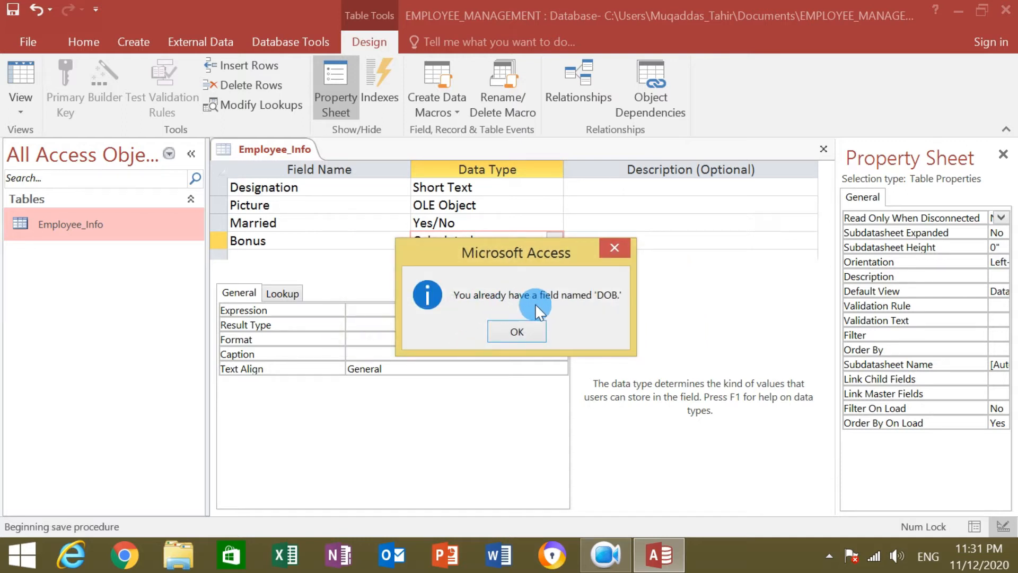
left_click(536, 331)
Delete the duplicate DOB row below Father.
left_click_drag(828, 222, 839, 191)
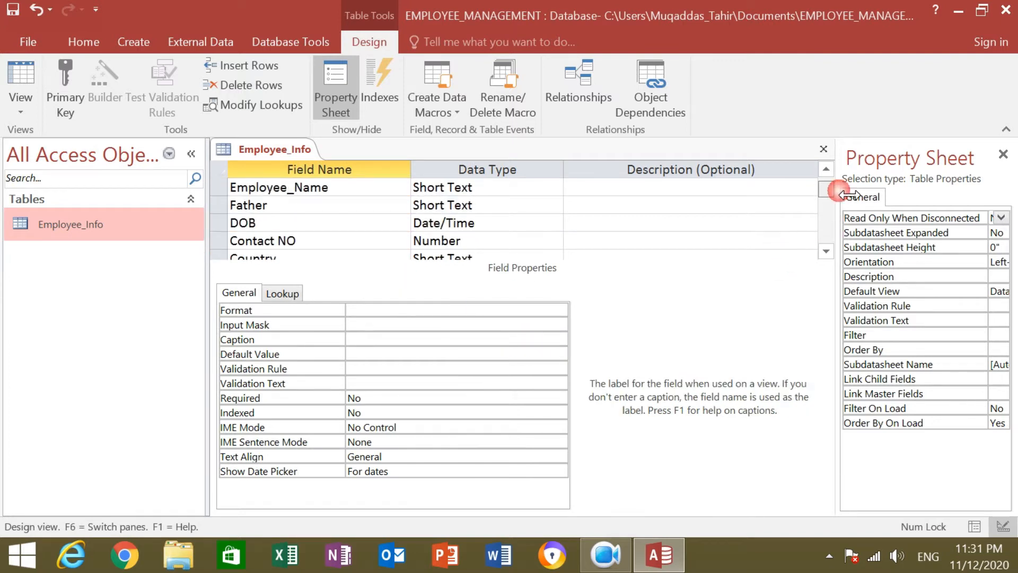
left_click(215, 222)
right_click(215, 222)
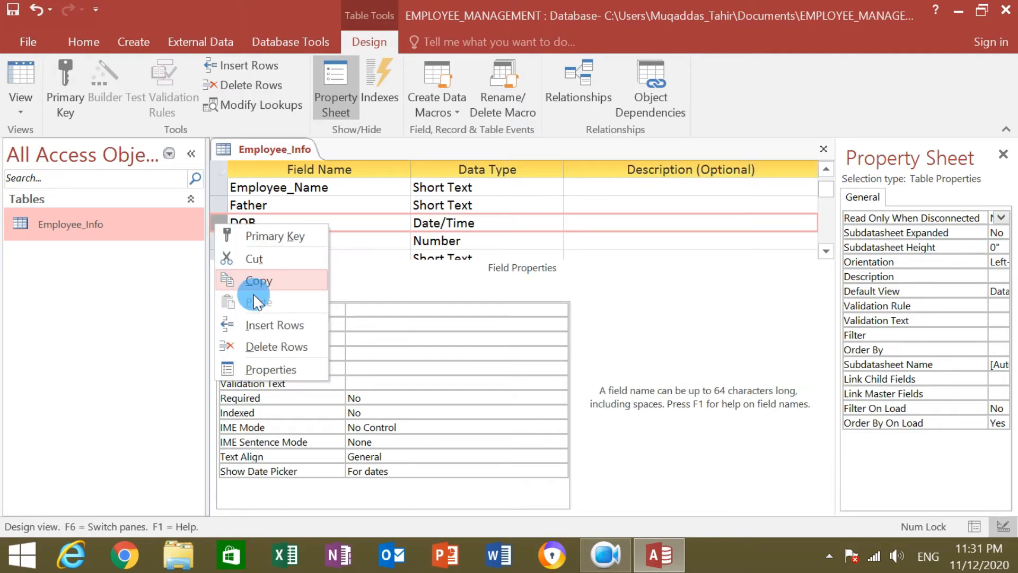
left_click(291, 346)
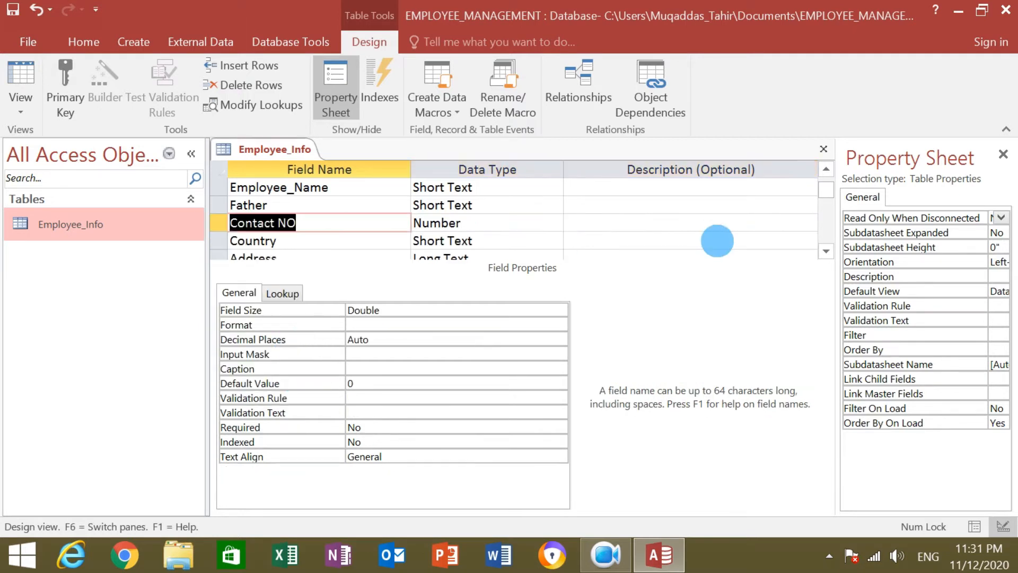
Attempt to save the design again and acknowledge the missing-expression errors.
left_click(821, 148)
left_click(445, 331)
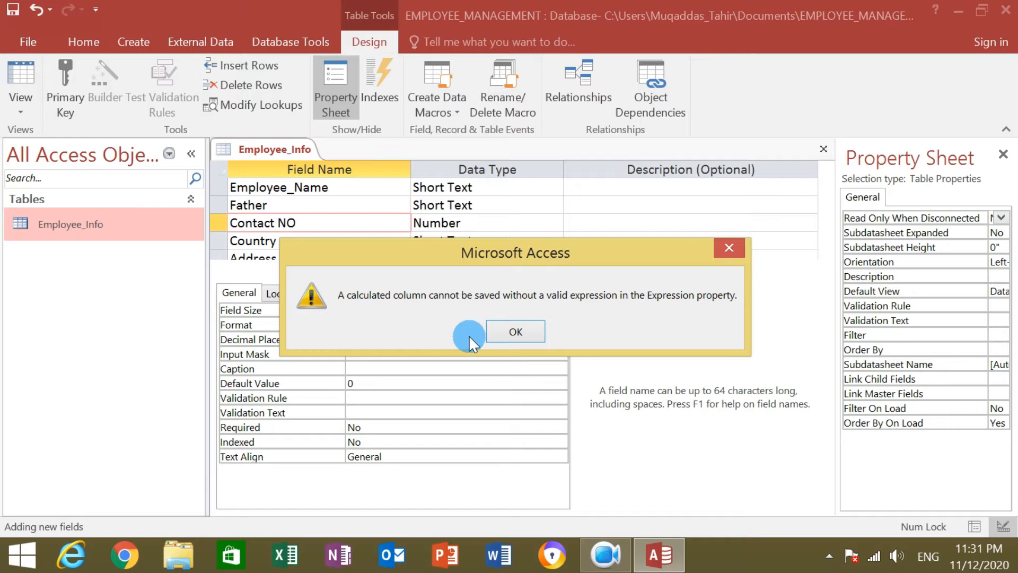
mouse_move(660, 555)
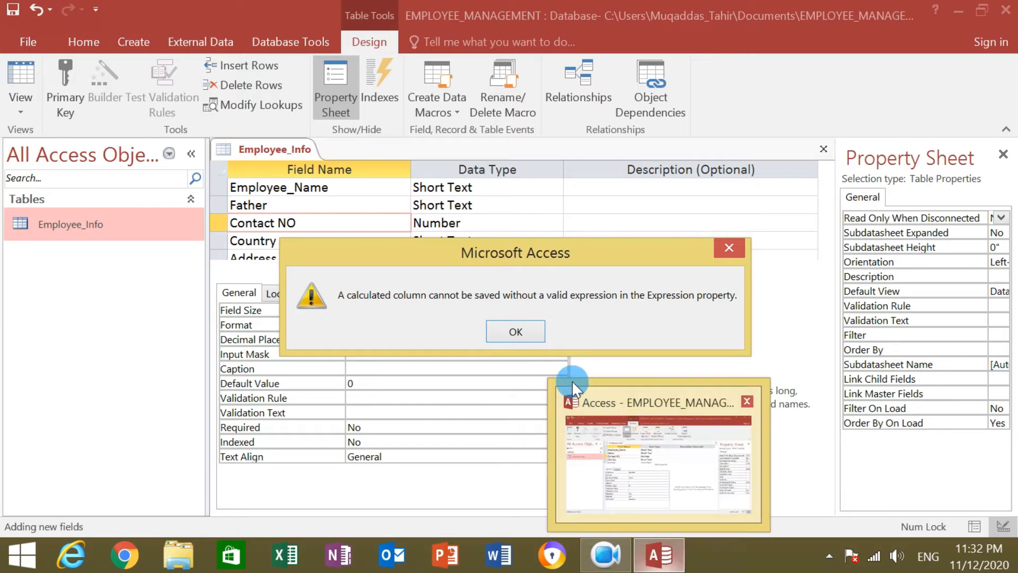
left_click(527, 332)
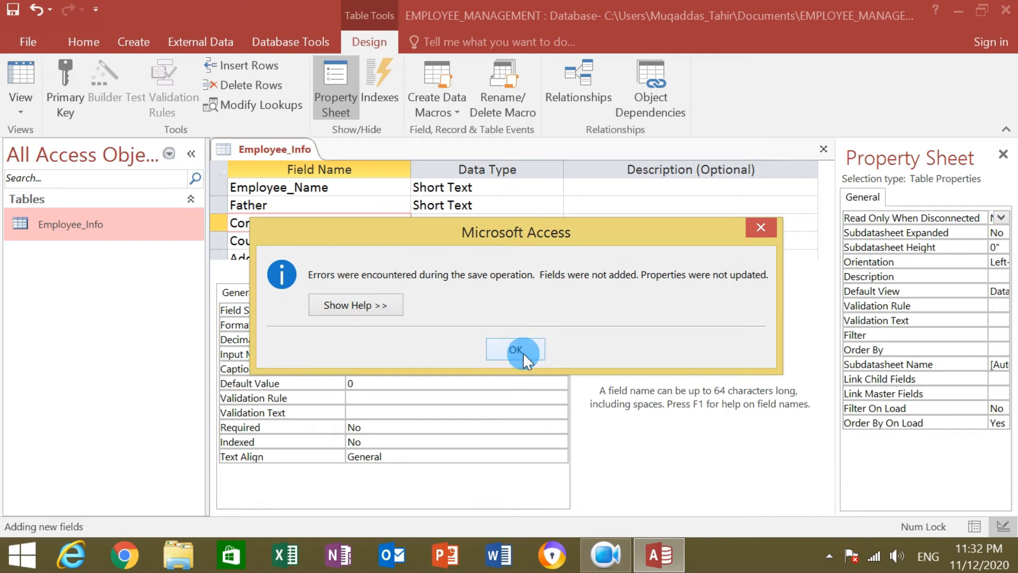
left_click(523, 352)
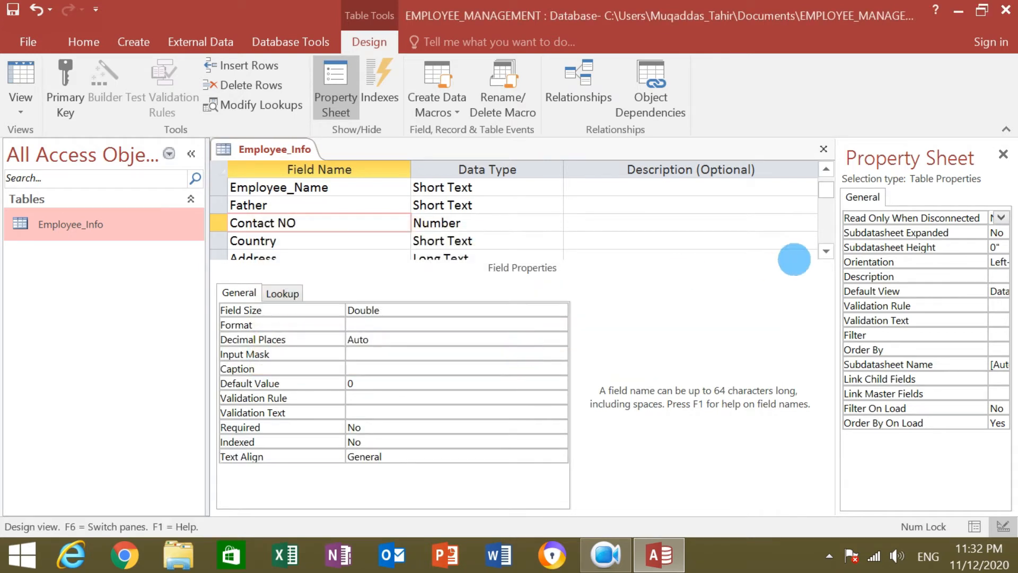
Keep Bonus as Calculated and open the Expression Builder for its Expression property.
left_click(829, 252)
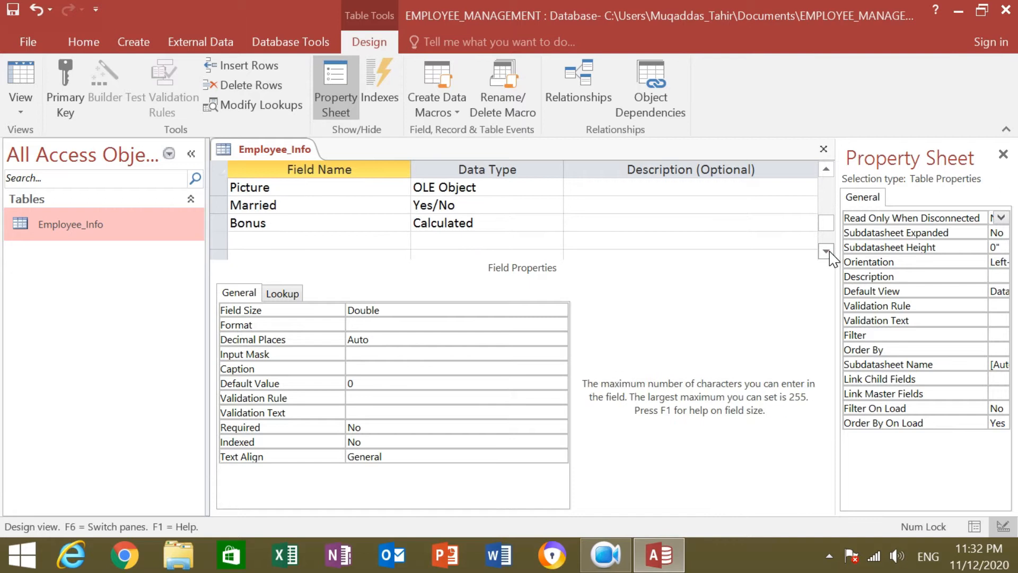
left_click(527, 223)
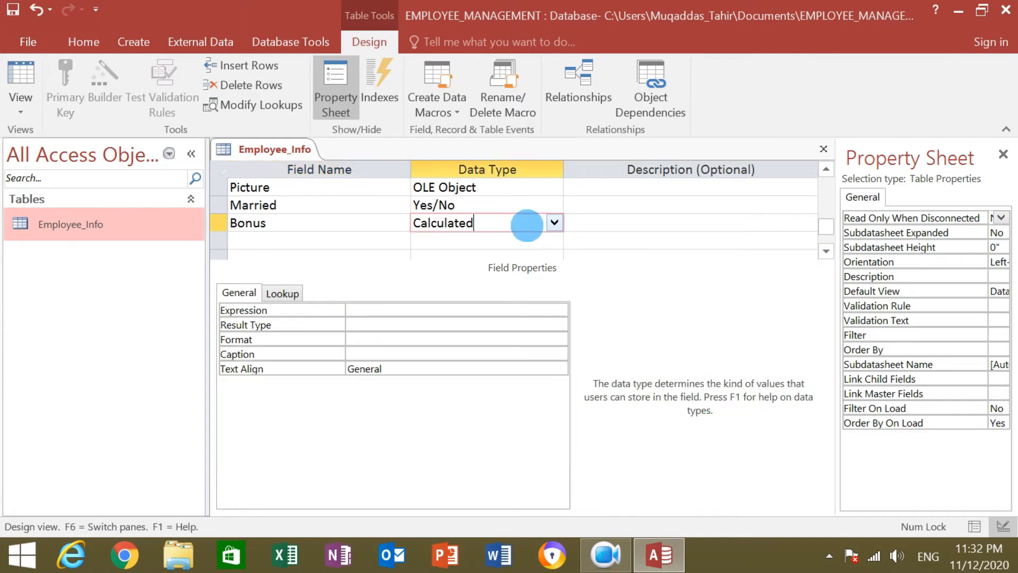
left_click(554, 223)
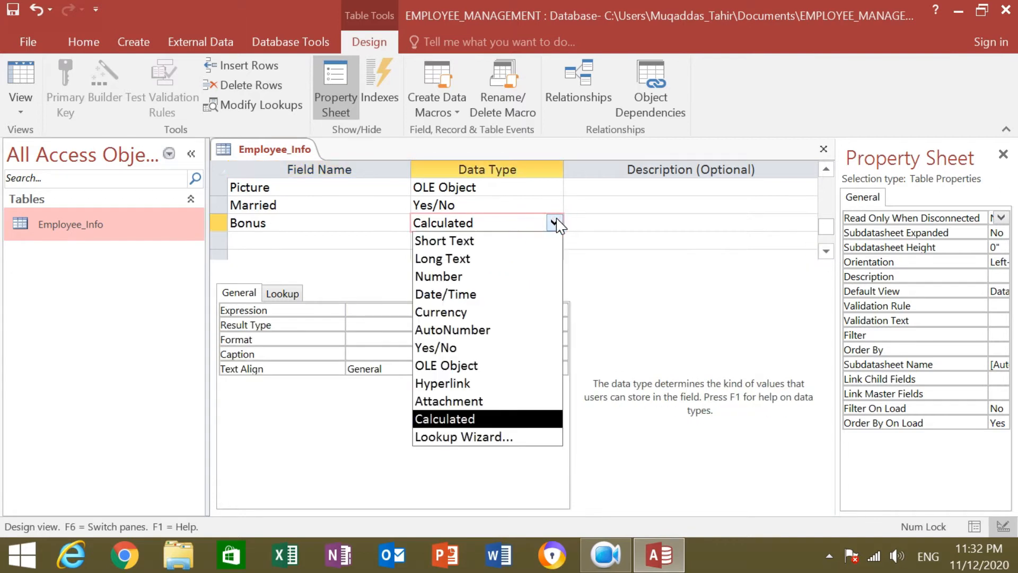
left_click(466, 419)
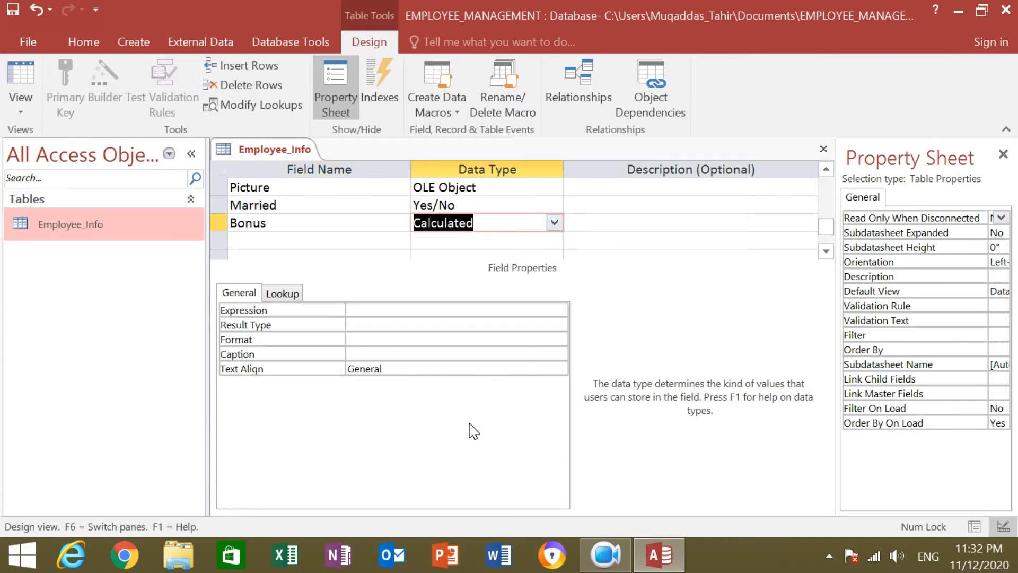
left_click(277, 314)
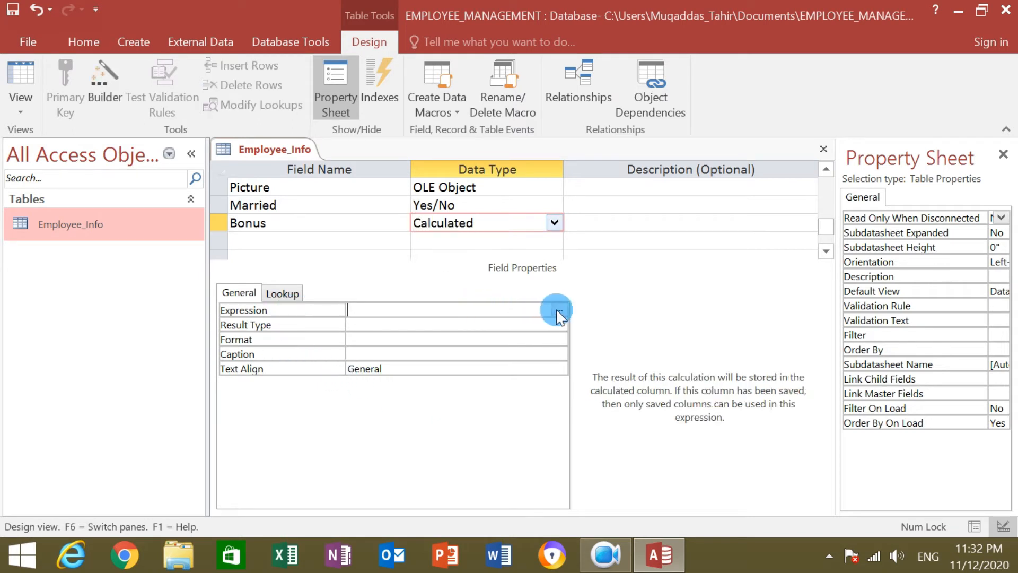
left_click(559, 311)
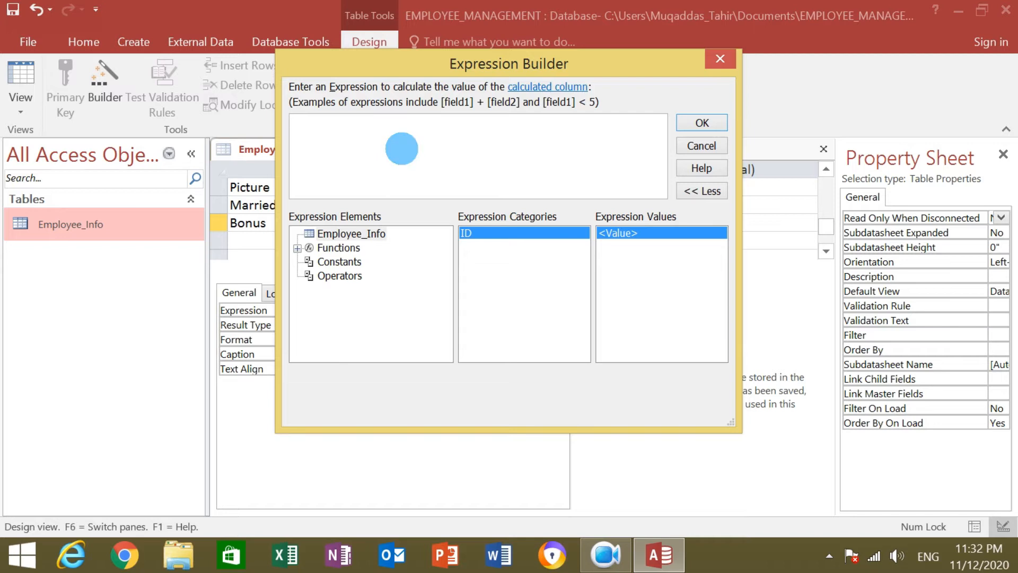
Set Bonus's expression to [ID] * 100 and confirm it.
type("[")
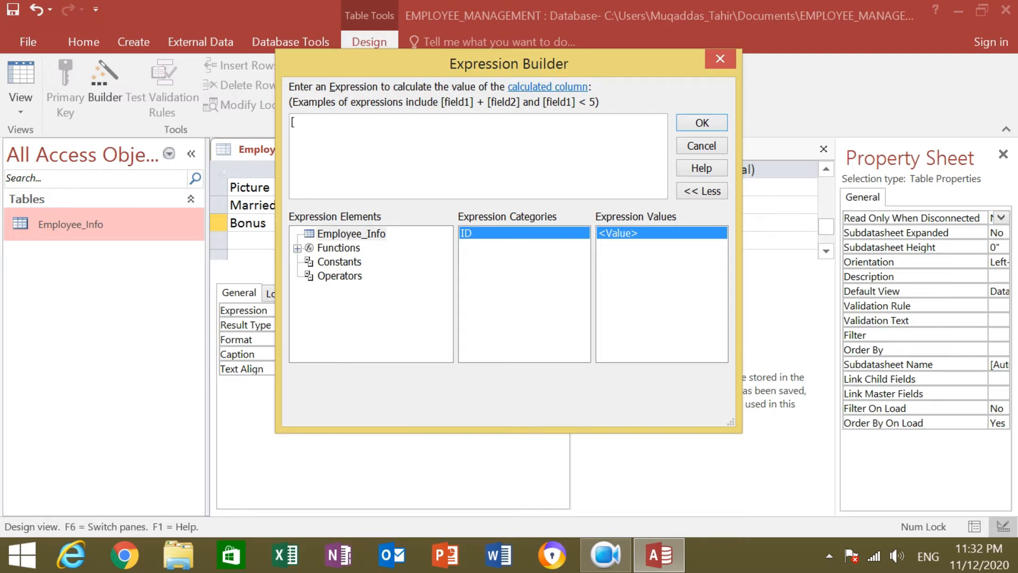
type("]")
key("Left")
type("I")
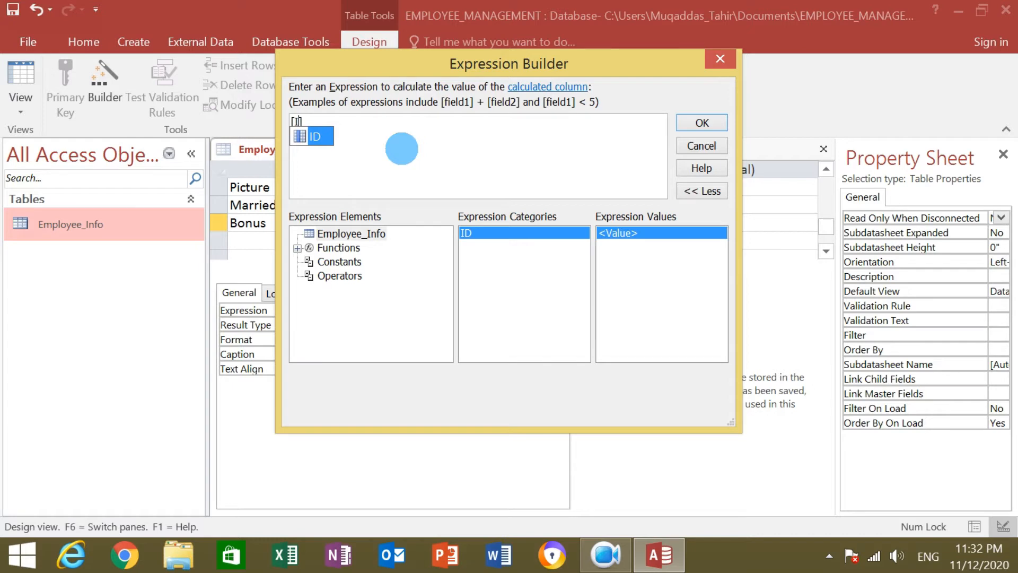
key("Tab")
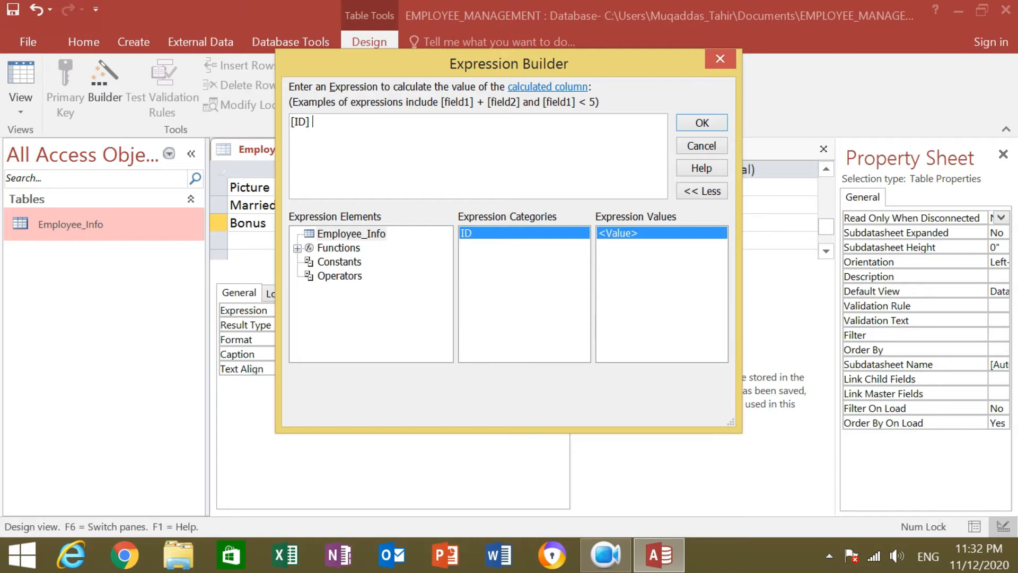
type("*")
type("5")
type("0")
key("BackSpace")
key("BackSpace")
type("00")
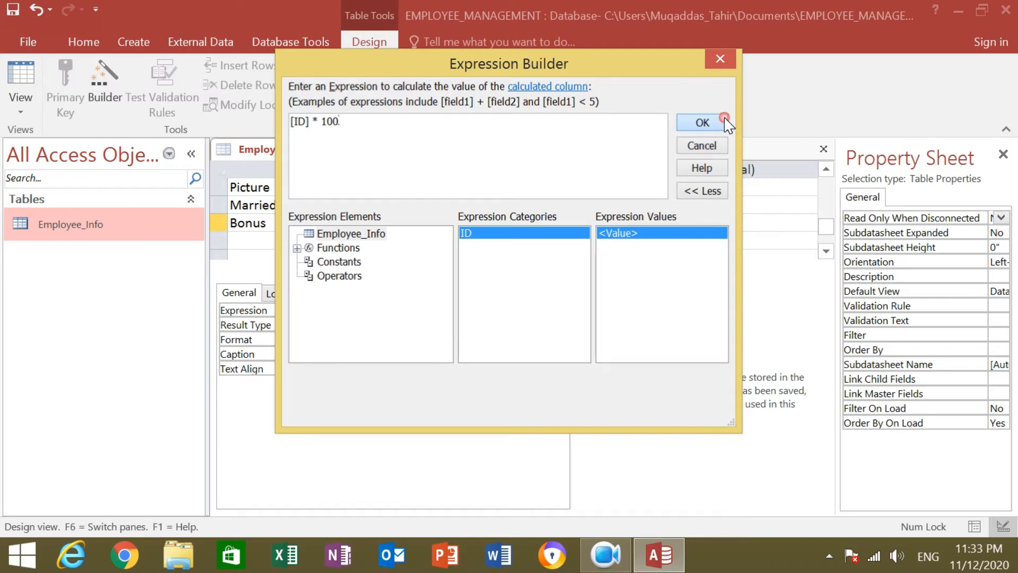
left_click(702, 123)
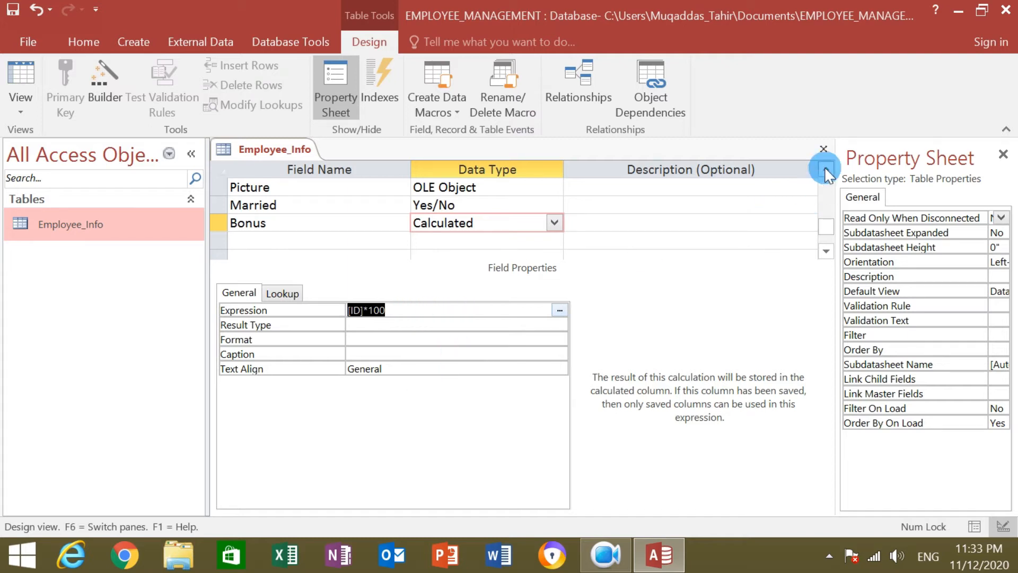
Save the Employee_Info design and open the table in Datasheet view.
left_click(823, 149)
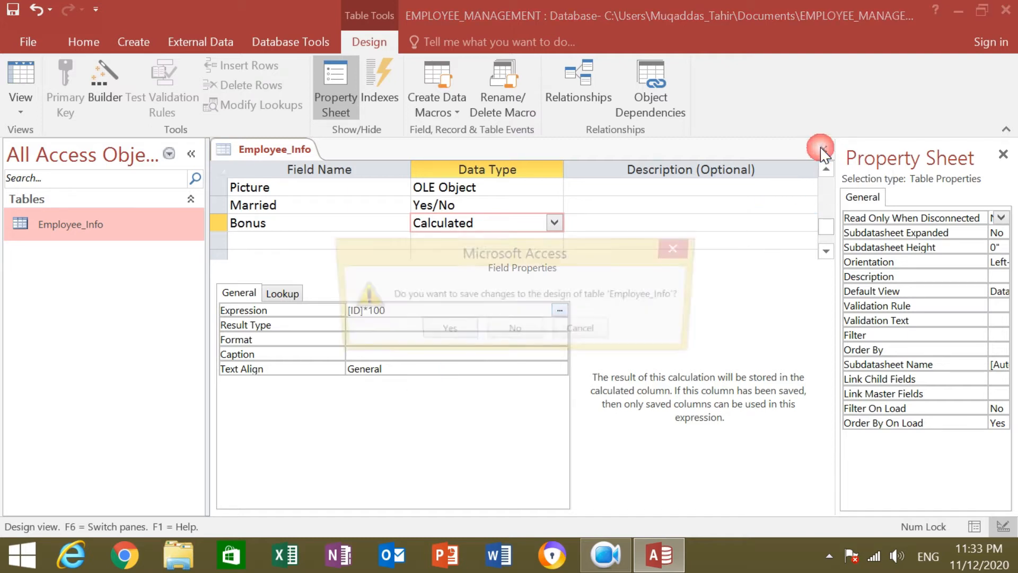
left_click(462, 333)
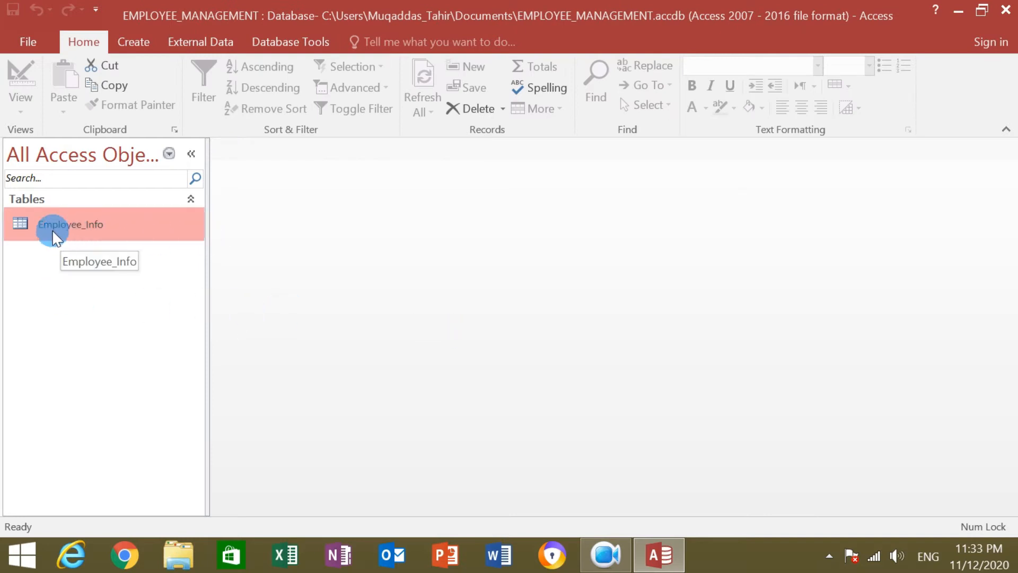
double_click(130, 226)
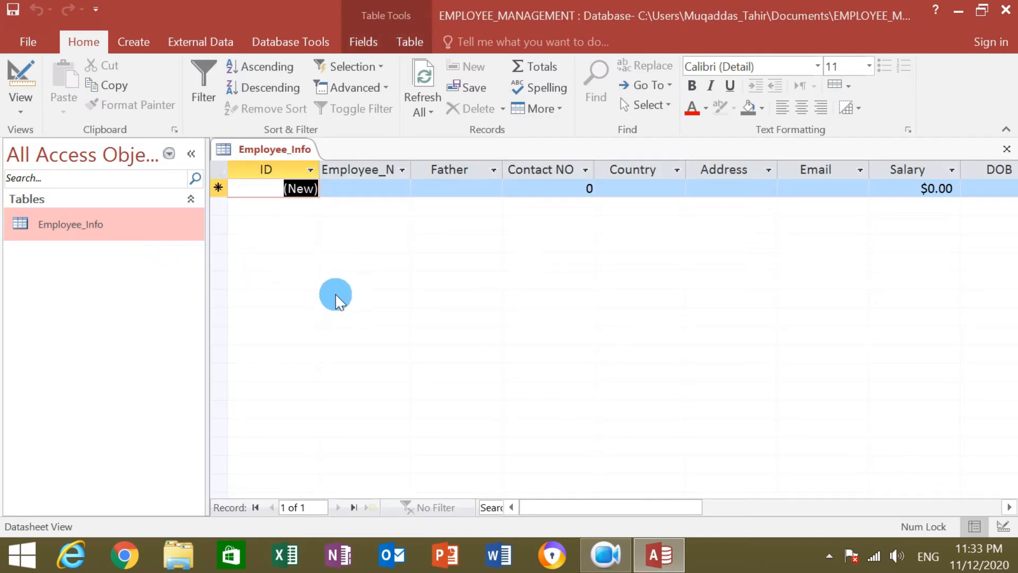
Enter the employee's name, father's name and contact number in record 1.
left_click(390, 188)
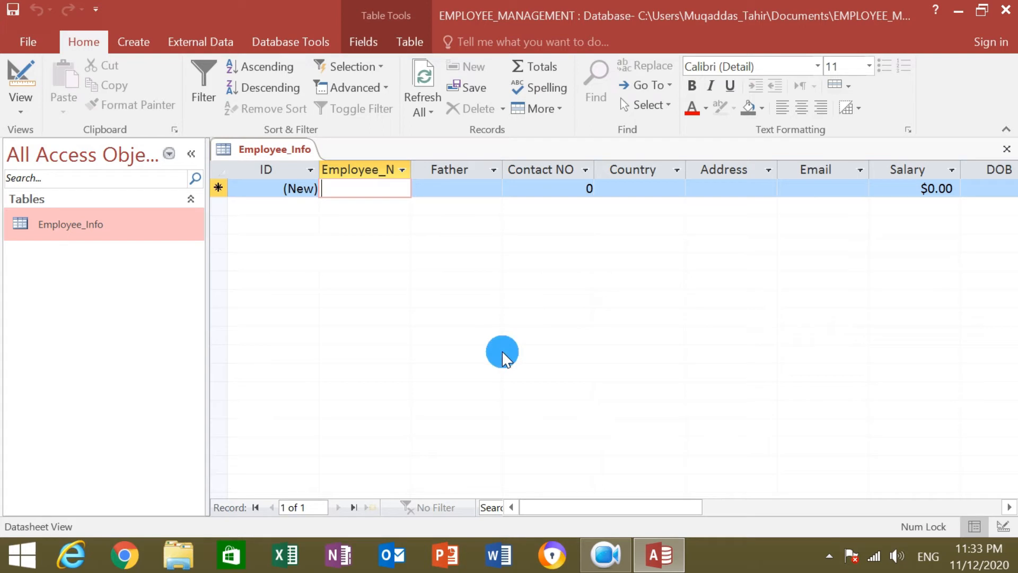
type("Rehan")
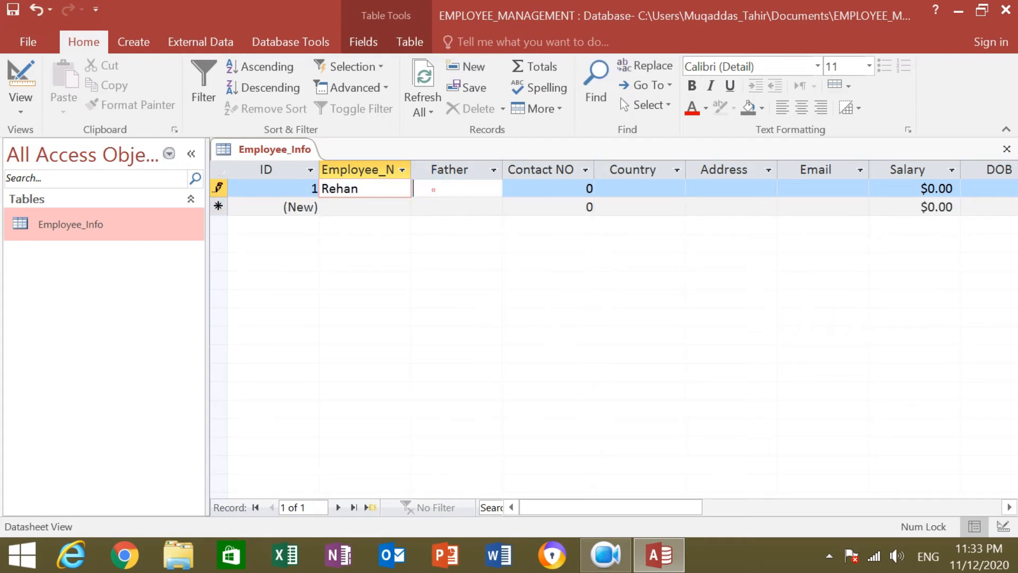
left_click(433, 189)
type("Naeem")
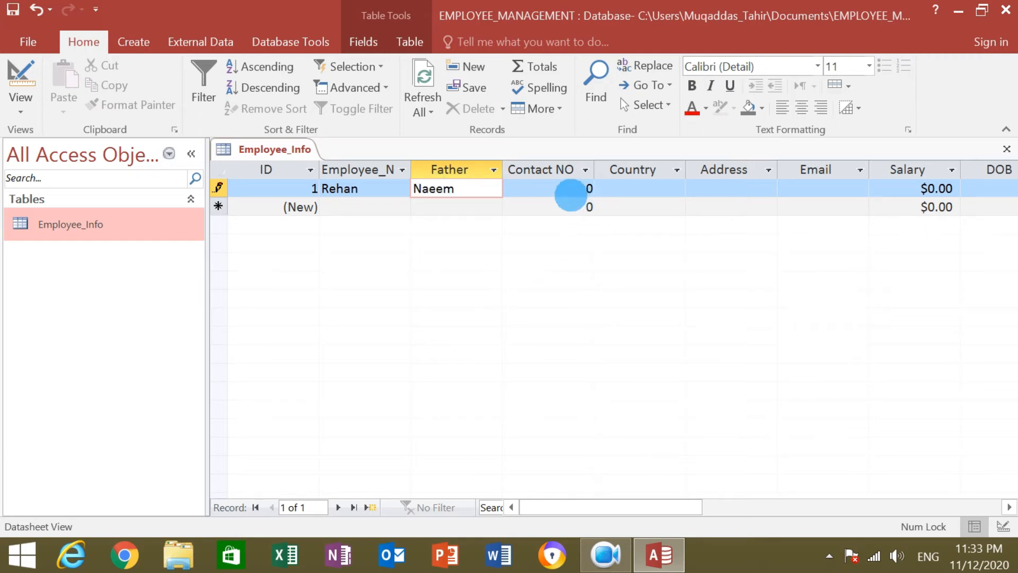
left_click(566, 190)
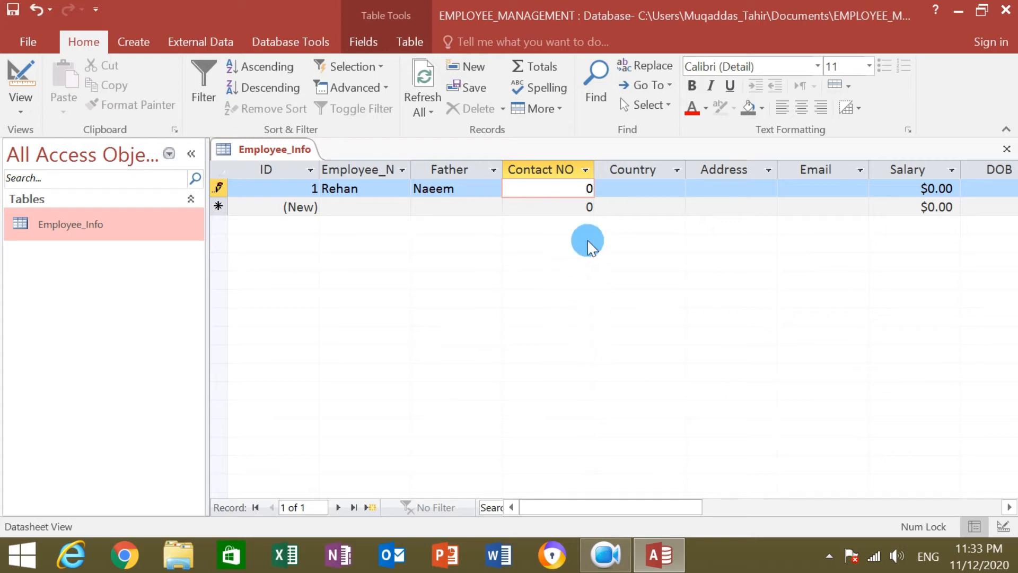
left_click(592, 190)
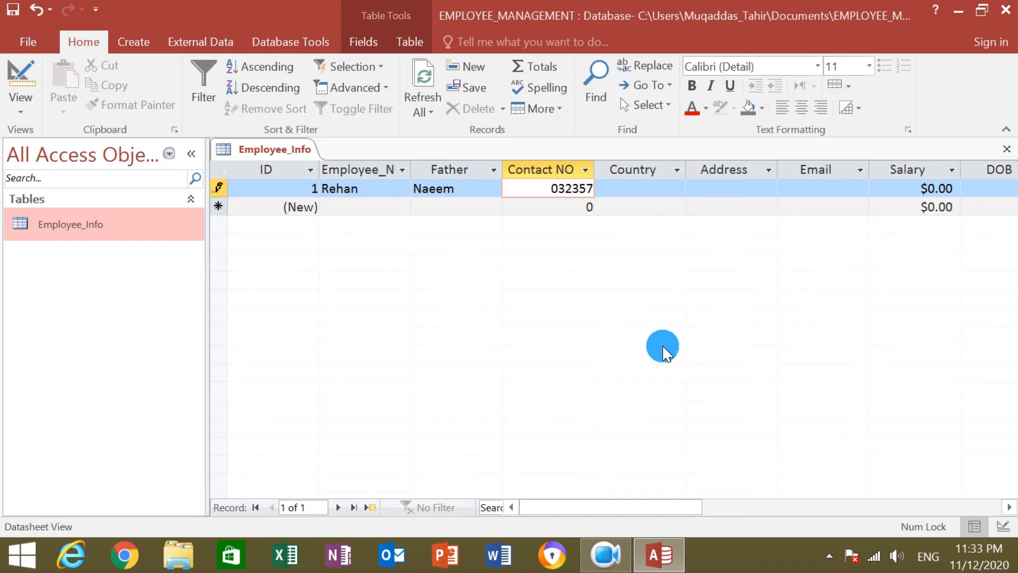
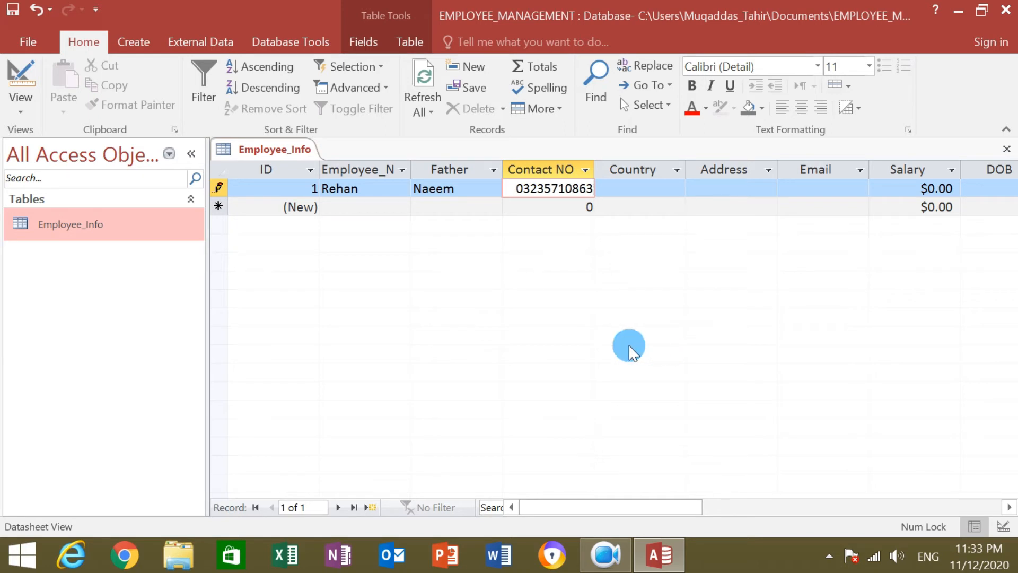
Set the first record's Country to Pakistan.
left_click(633, 190)
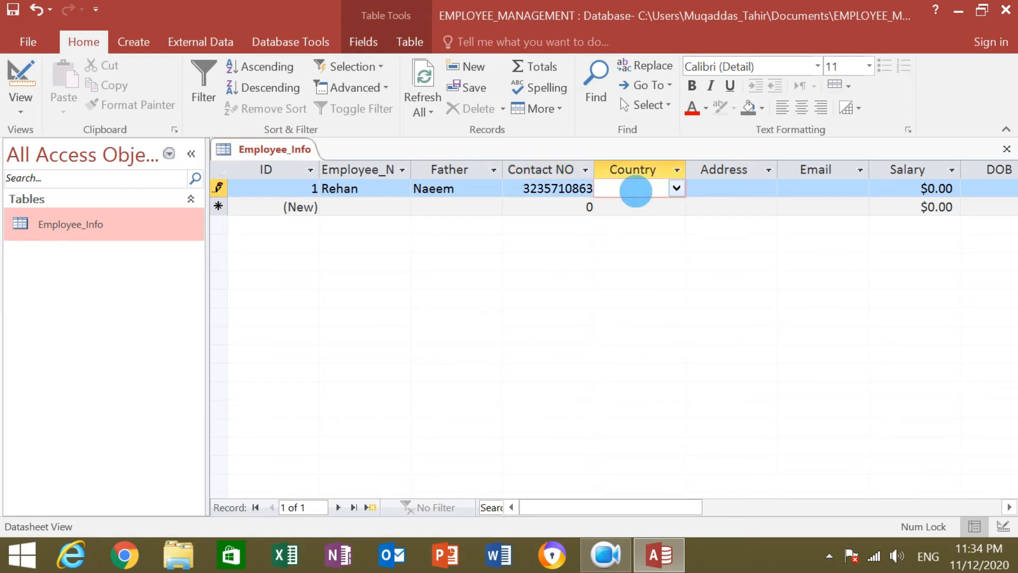
left_click(676, 189)
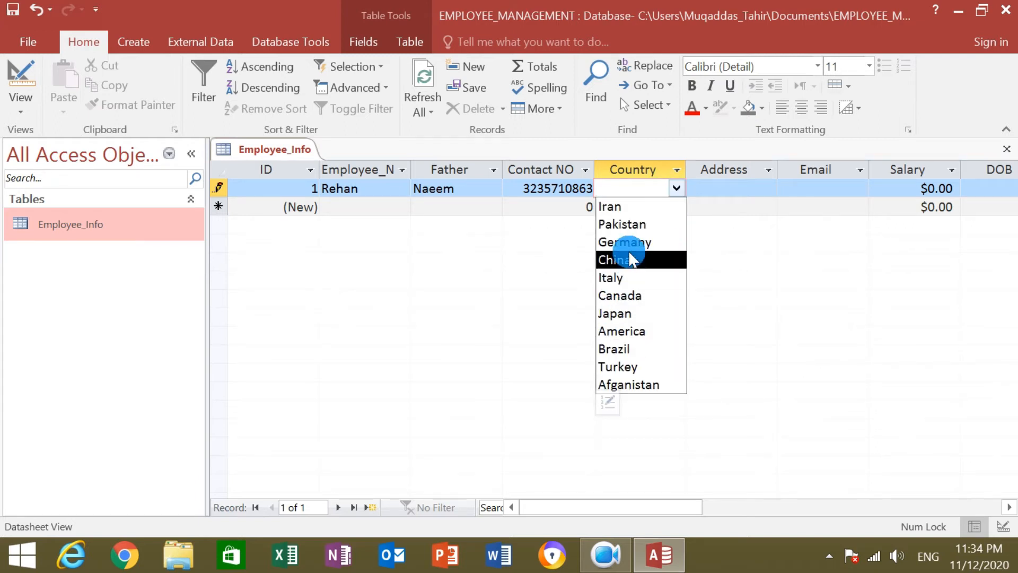
left_click(622, 224)
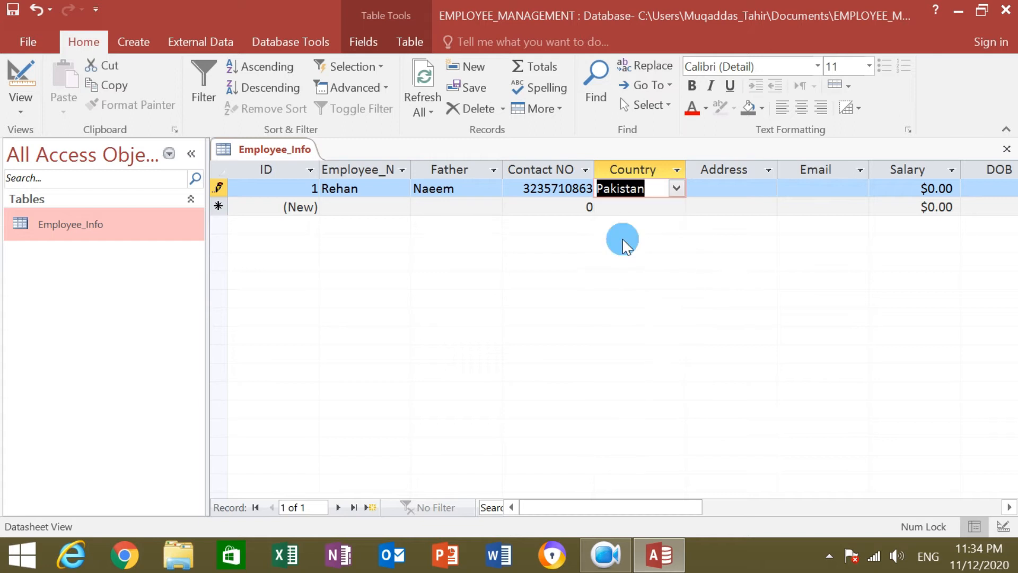
Type the employee's house address in the Address field and commit the record.
left_click(713, 189)
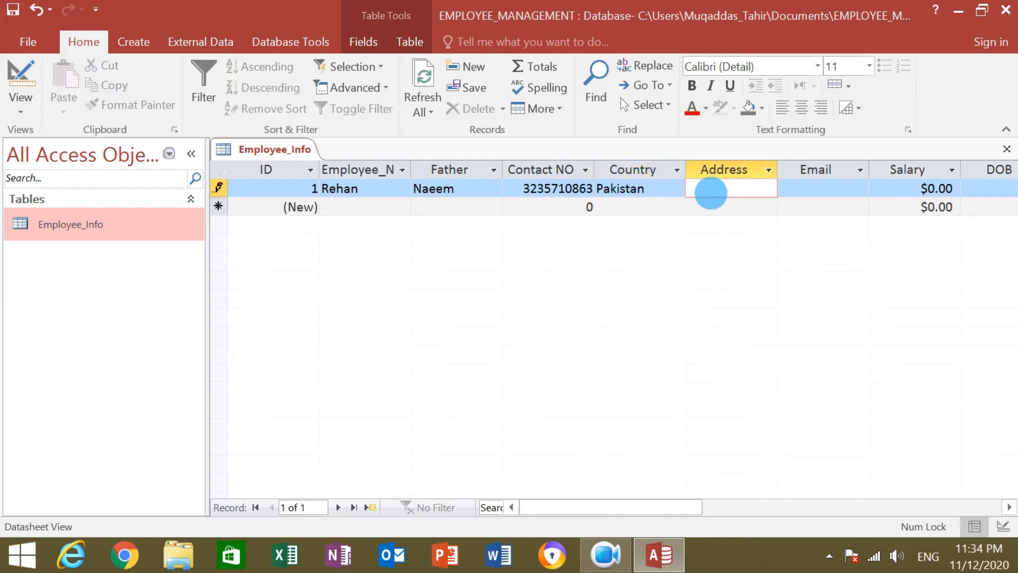
left_click(711, 286)
type("House")
left_click(710, 284)
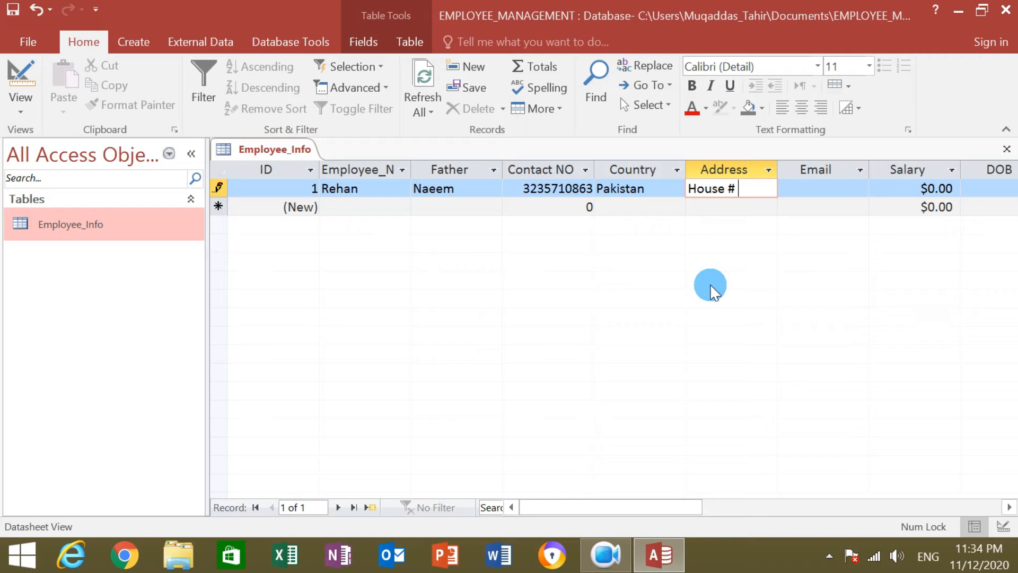
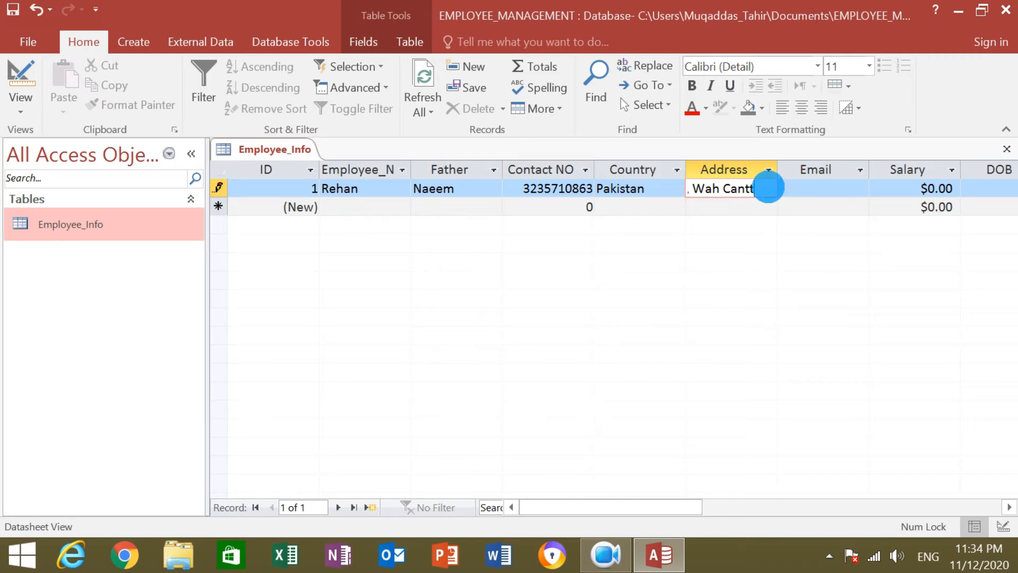
key("ctrl+a")
left_click(748, 204)
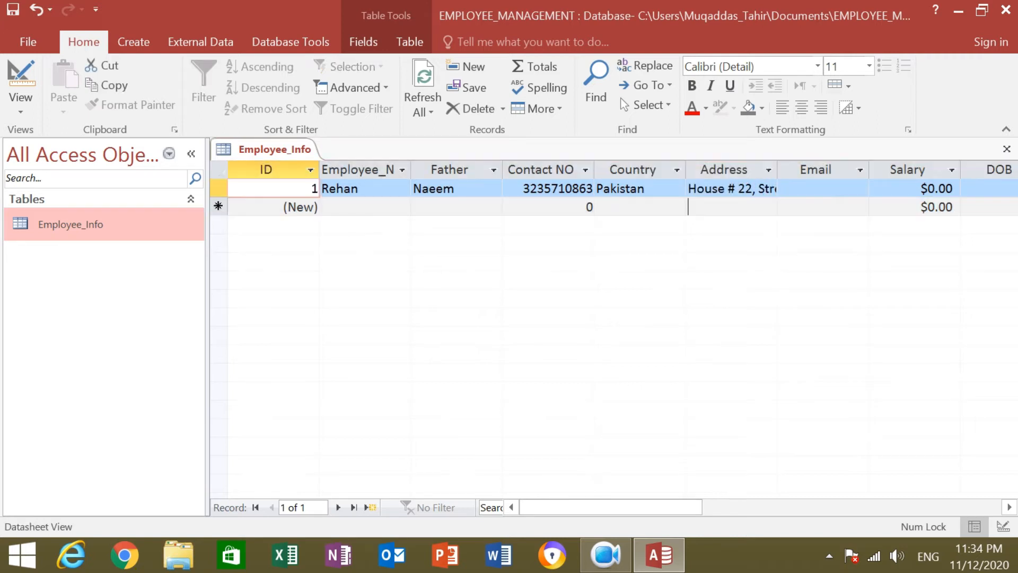
Select and copy the first record's Address text.
left_click(694, 188)
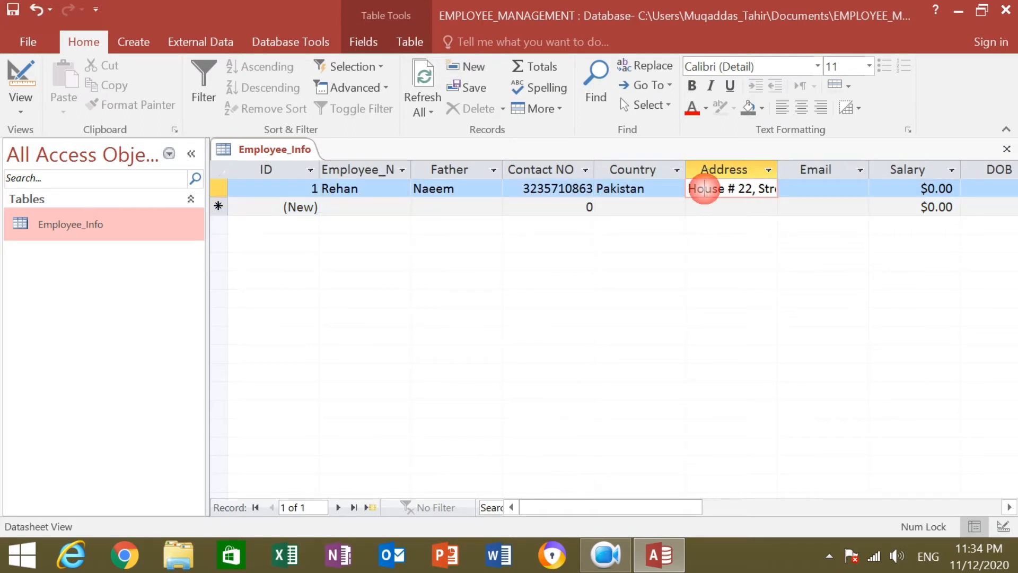
left_click(688, 186)
key("shift+Right")
key("shift+Right")
key("shift+Right")
key("shift+Right")
key("shift+Right")
key("shift+Right")
key("shift+Right")
key("shift+Right")
key("shift+Right")
key("shift+Right")
key("shift+Right")
key("shift+Right")
key("shift+Right")
key("shift+Right")
key("shift+Right")
key("shift+Right")
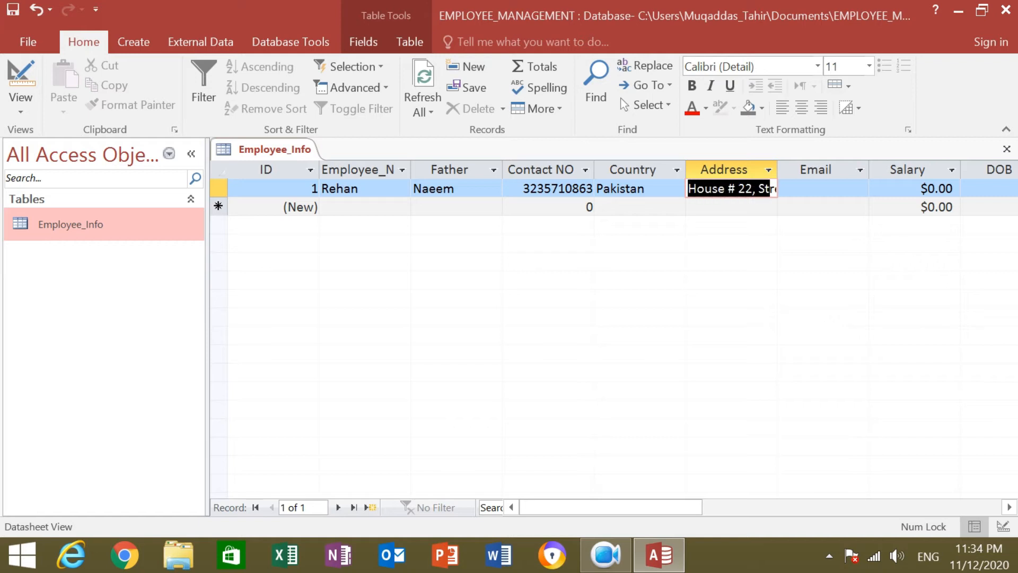
key("shift+Right")
key("shift+Right")
key("shift+Right")
key("shift+Right")
key("shift+Right")
key("shift+Right")
key("shift+Right")
key("shift+Right")
key("shift+Right")
key("shift+Right")
key("shift+Right")
key("shift+Right")
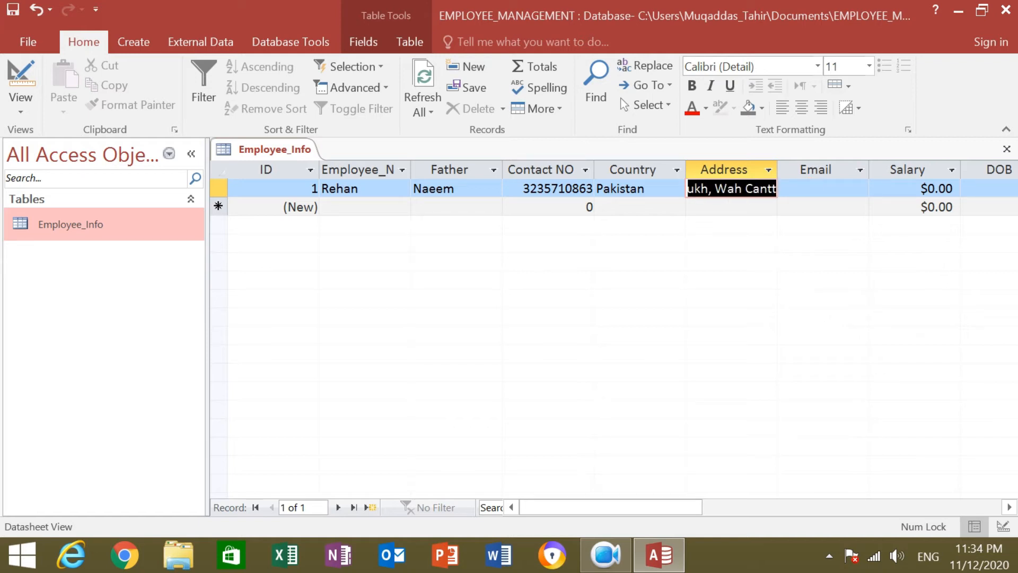
key("ctrl+c")
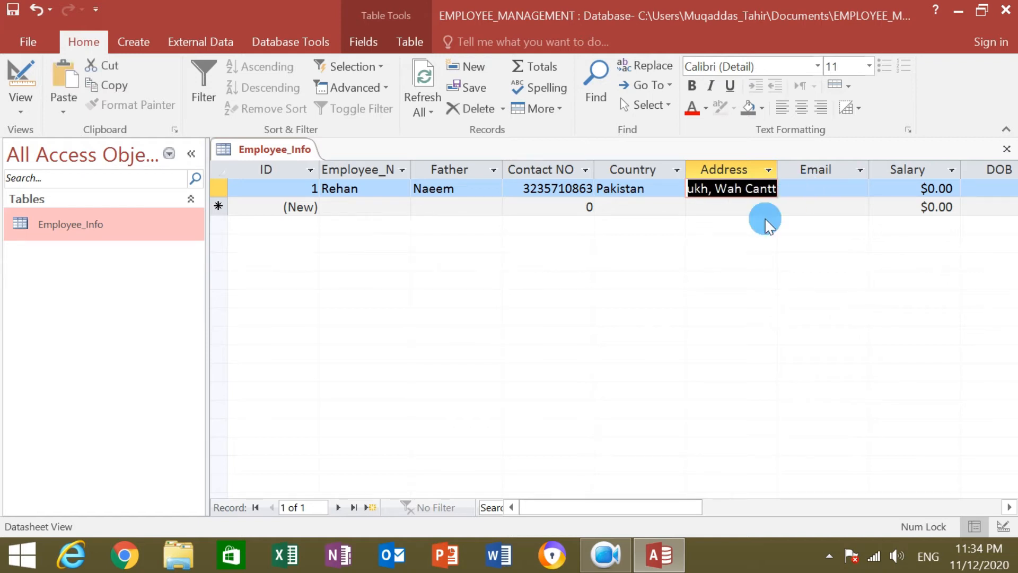
Enter the employee's e-mail address in record 1's Email field.
left_click(814, 190)
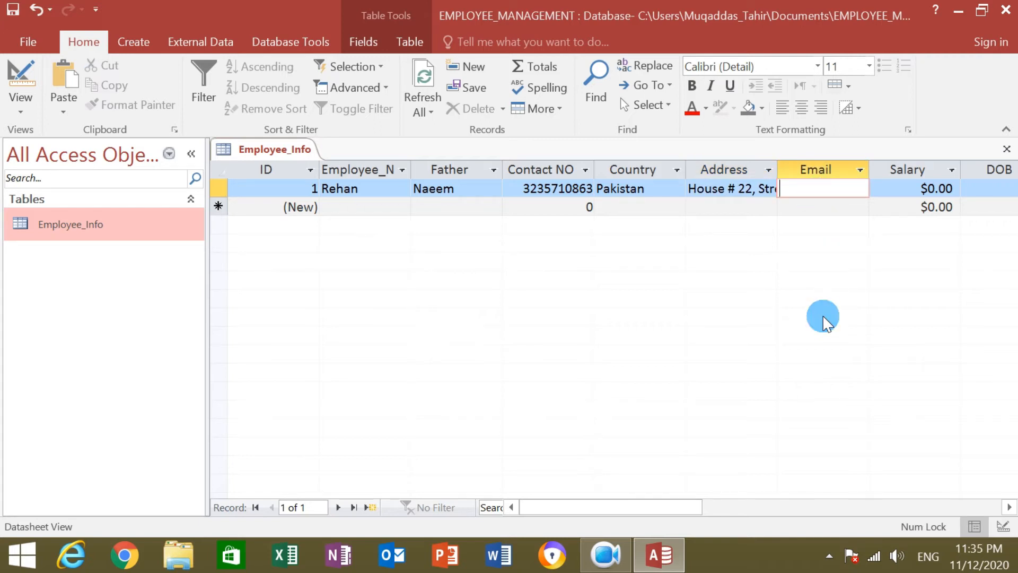
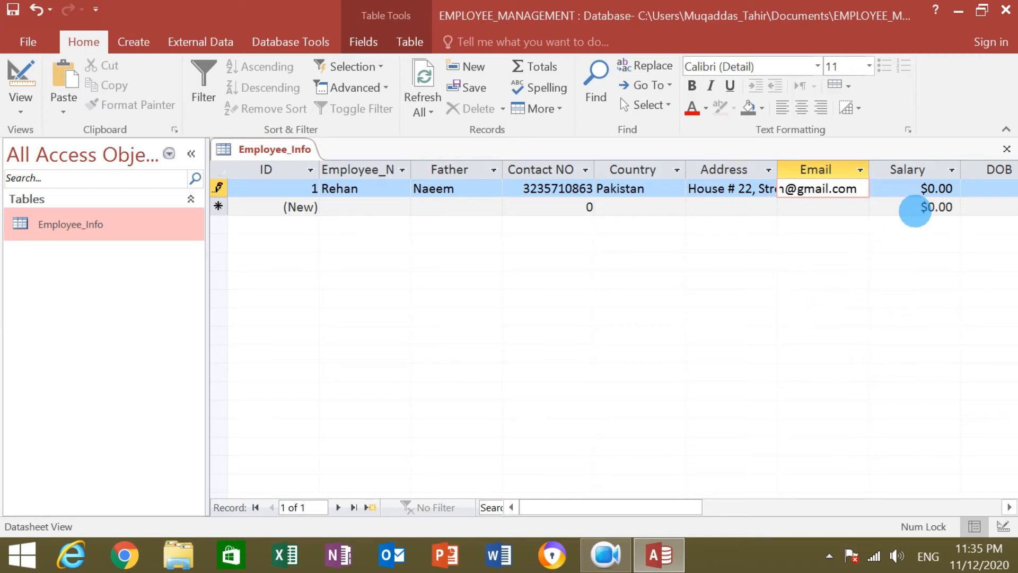
left_click(940, 190)
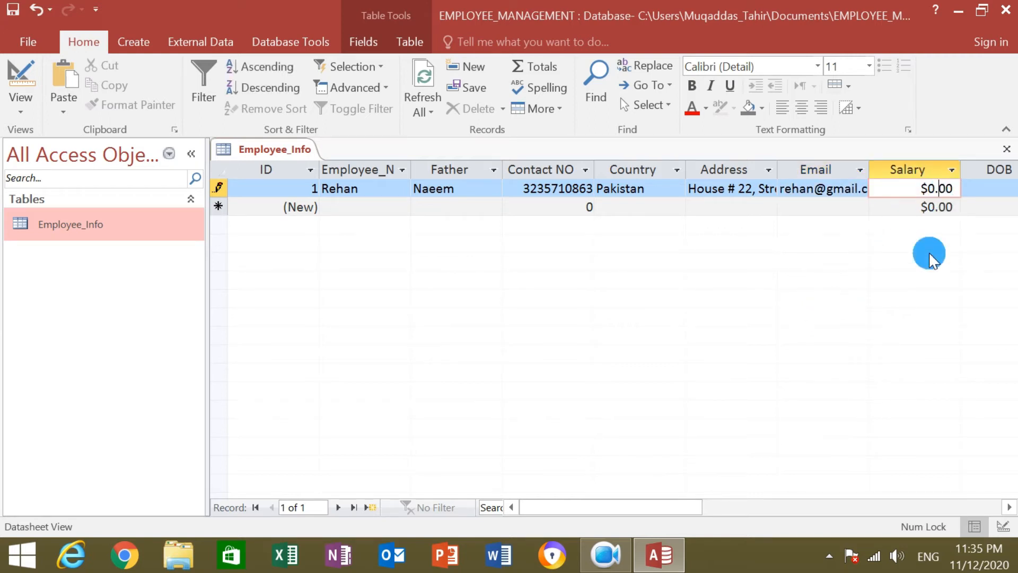
Replace record 1's default $0.00 Salary with 80,000.
left_click(953, 188)
key("BackSpace")
left_click(953, 188)
key("BackSpace")
key("BackSpace")
key("BackSpace")
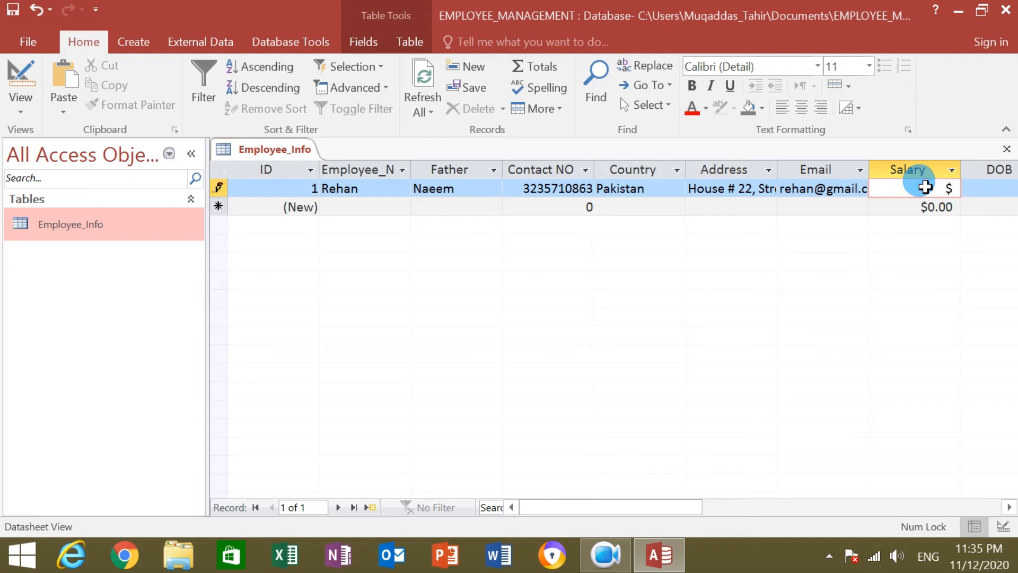
type("80,000")
left_click(978, 190)
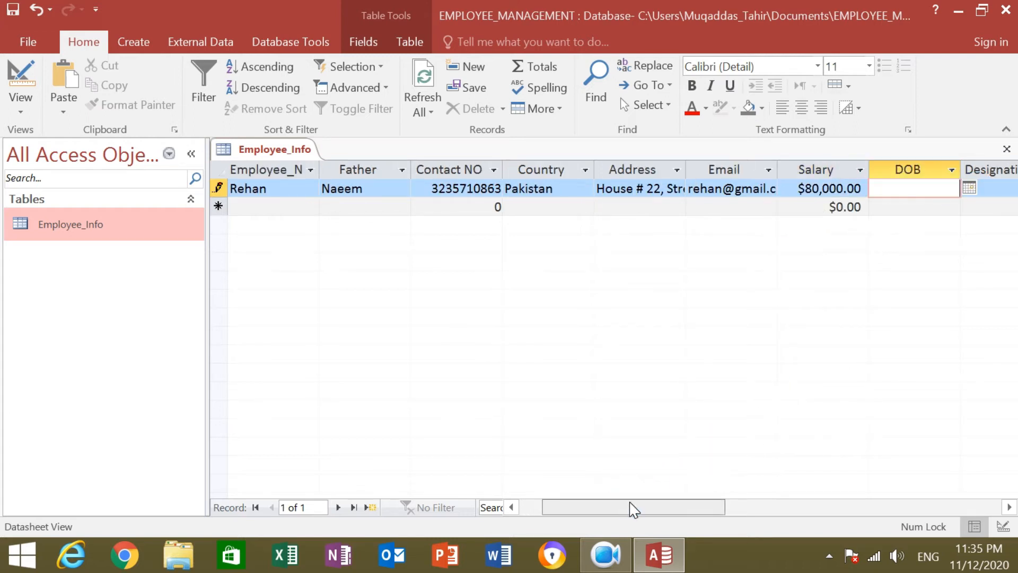
Pick a November date for record 1's DOB from the calendar picker.
left_click_drag(631, 506, 697, 508)
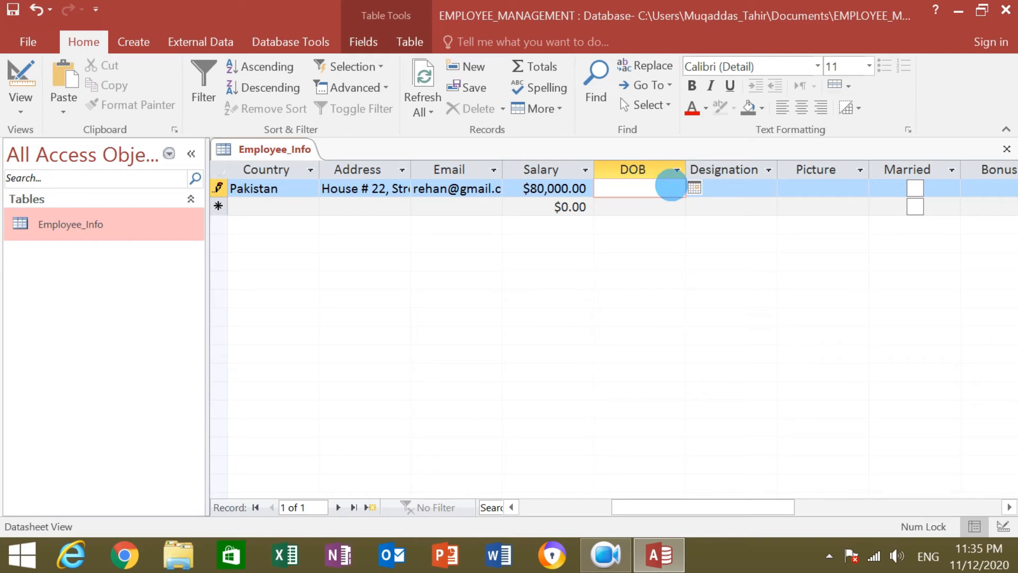
left_click(694, 189)
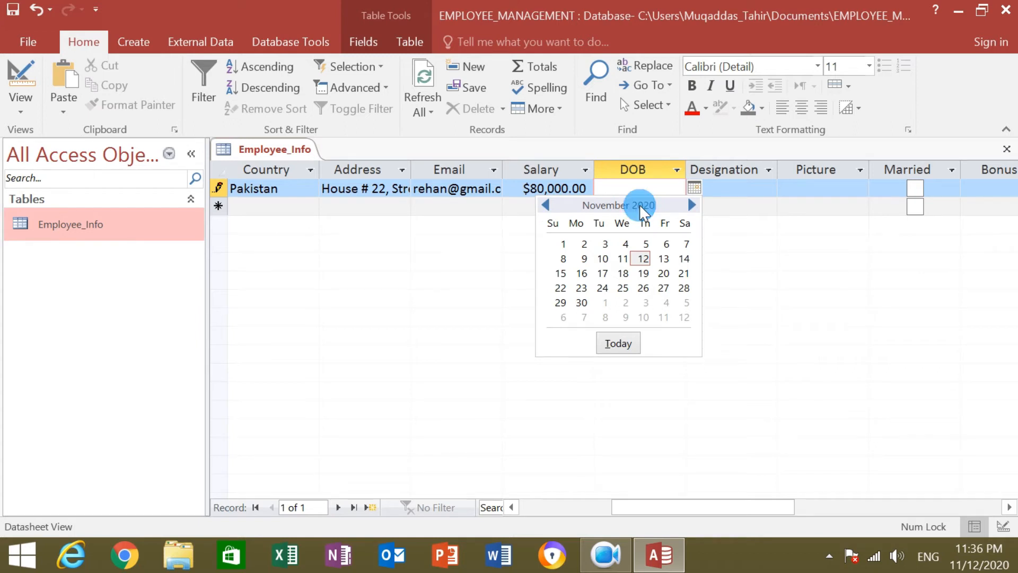
left_click(621, 256)
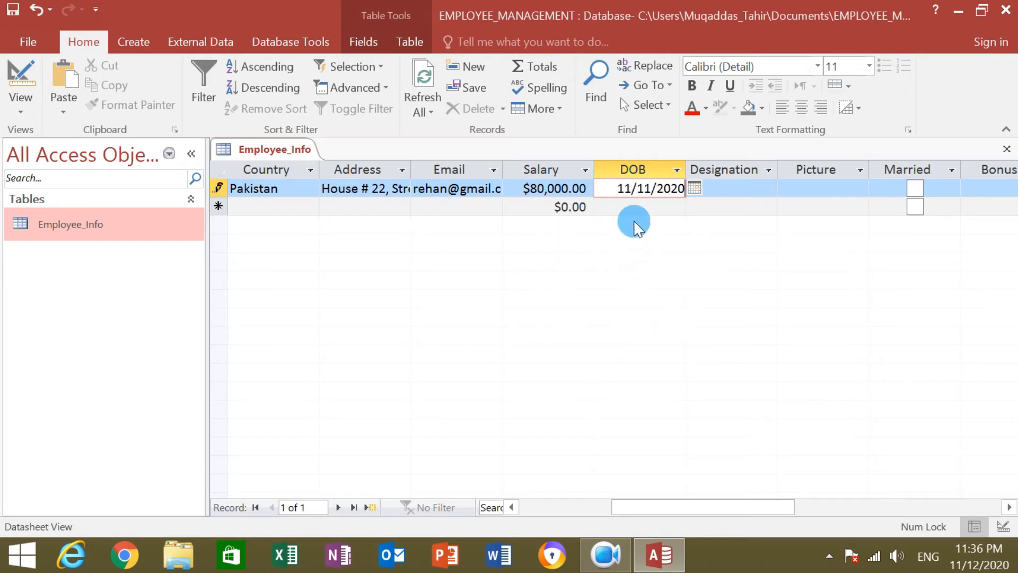
left_click(692, 188)
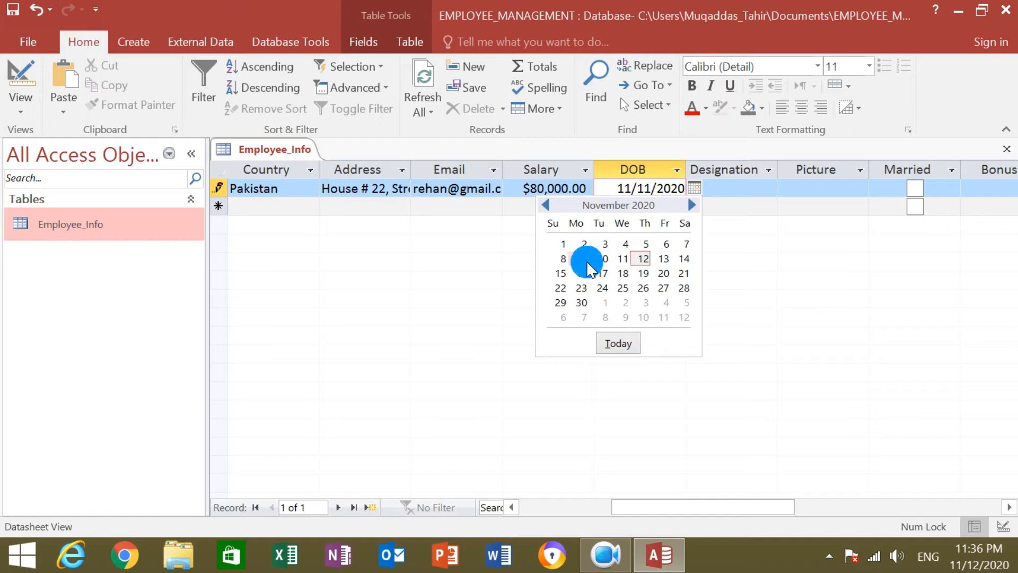
left_click(582, 273)
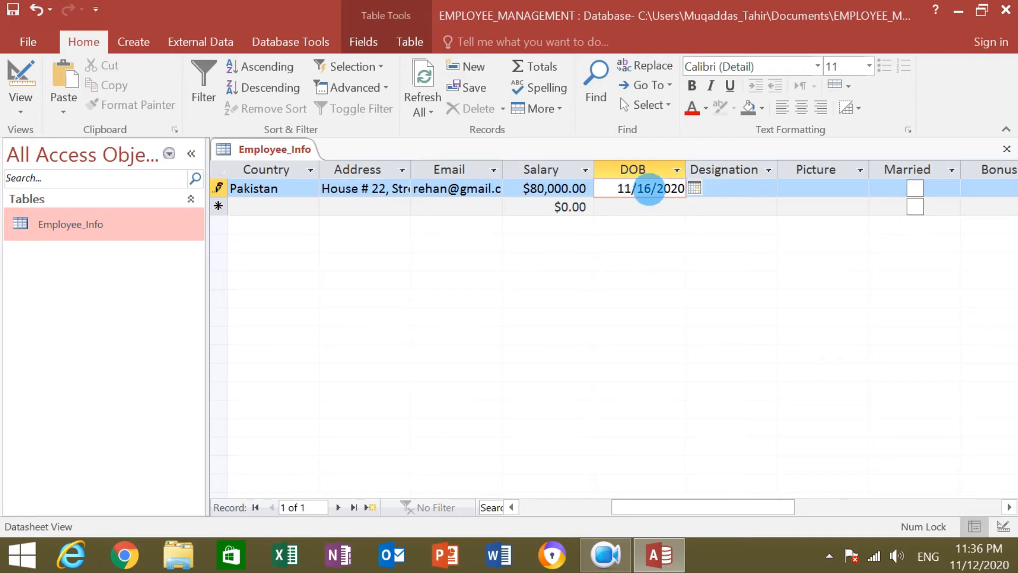
left_click(631, 188)
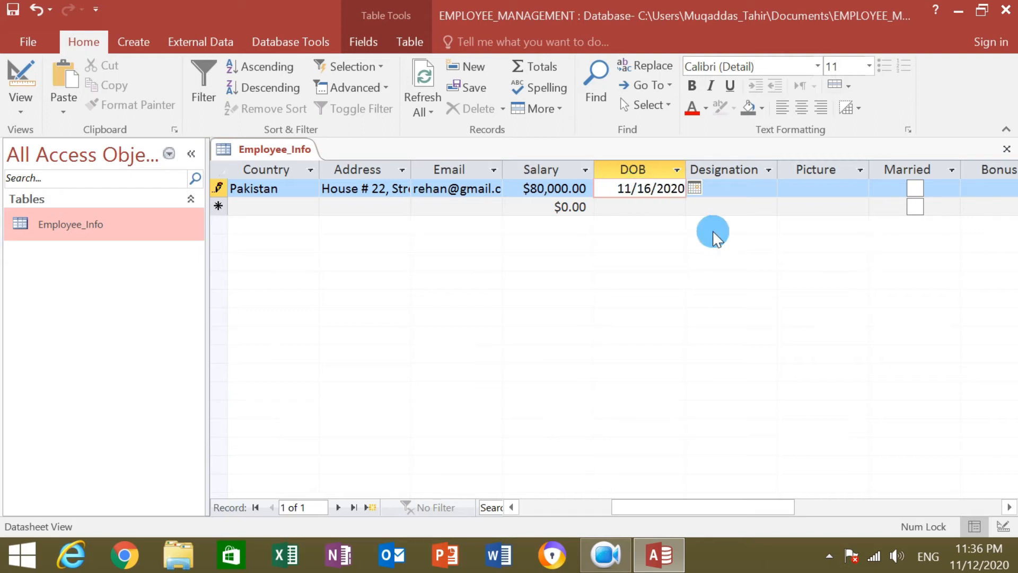
key("BackSpace")
type("8")
key("BackSpace")
key("BackSpace")
key("BackSpace")
key("BackSpace")
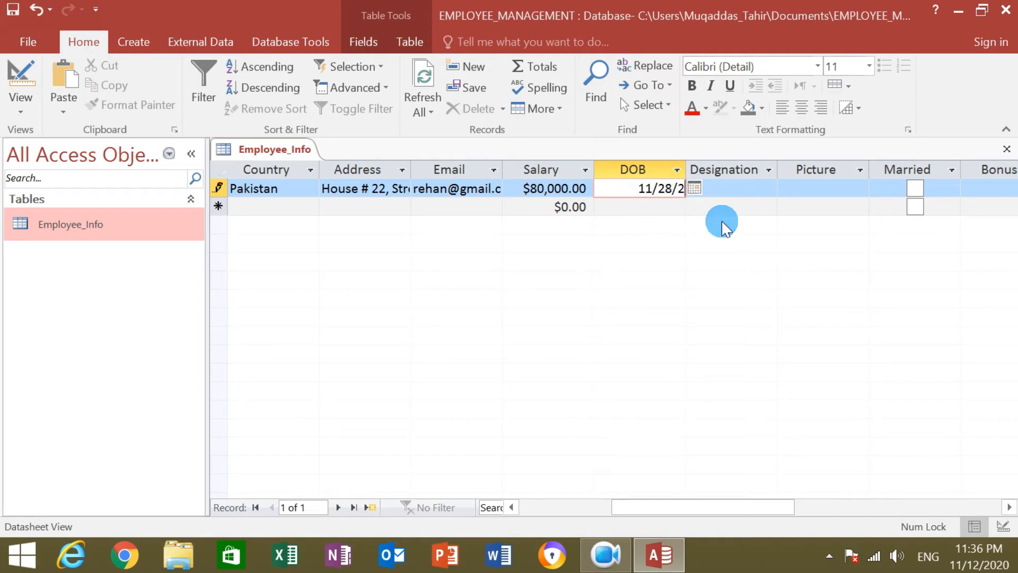
type("198")
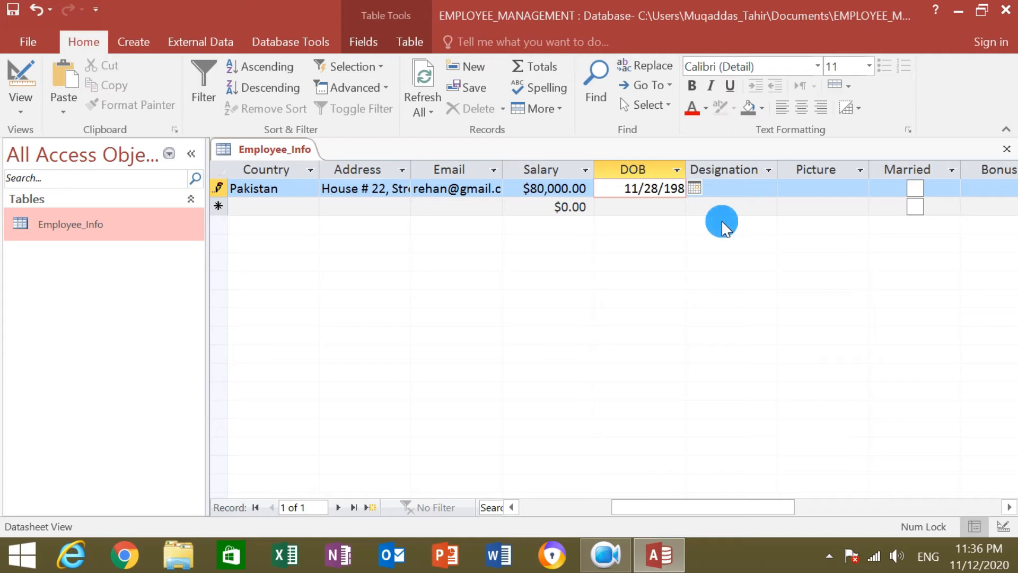
type("6")
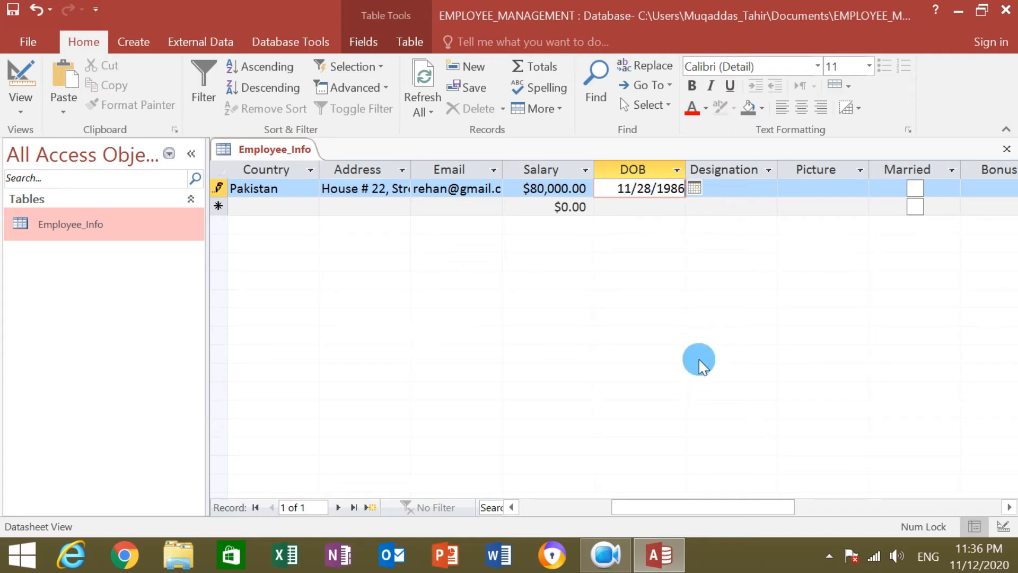
Choose Finance Manager from record 1's Designation list.
left_click(745, 188)
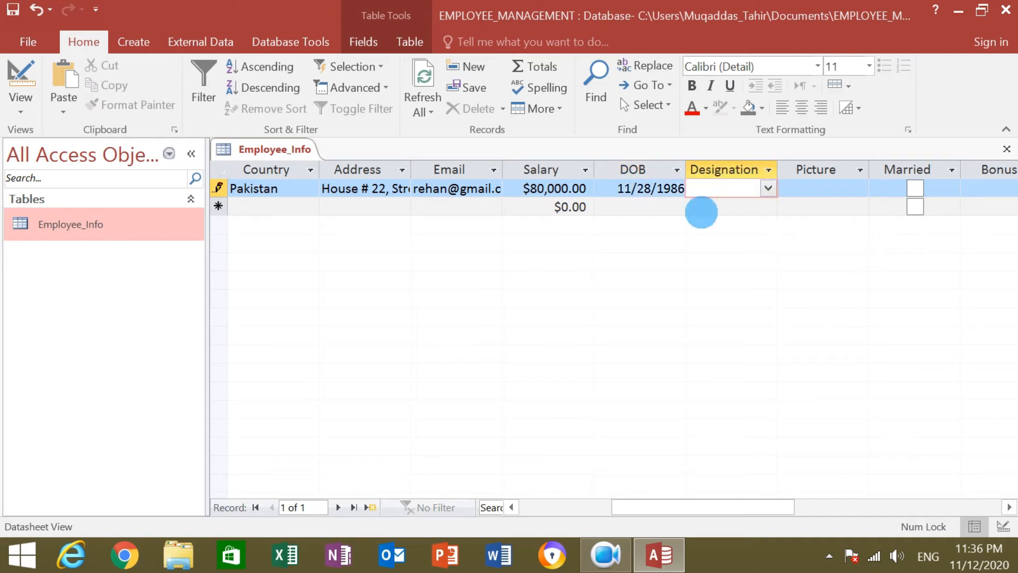
left_click(768, 187)
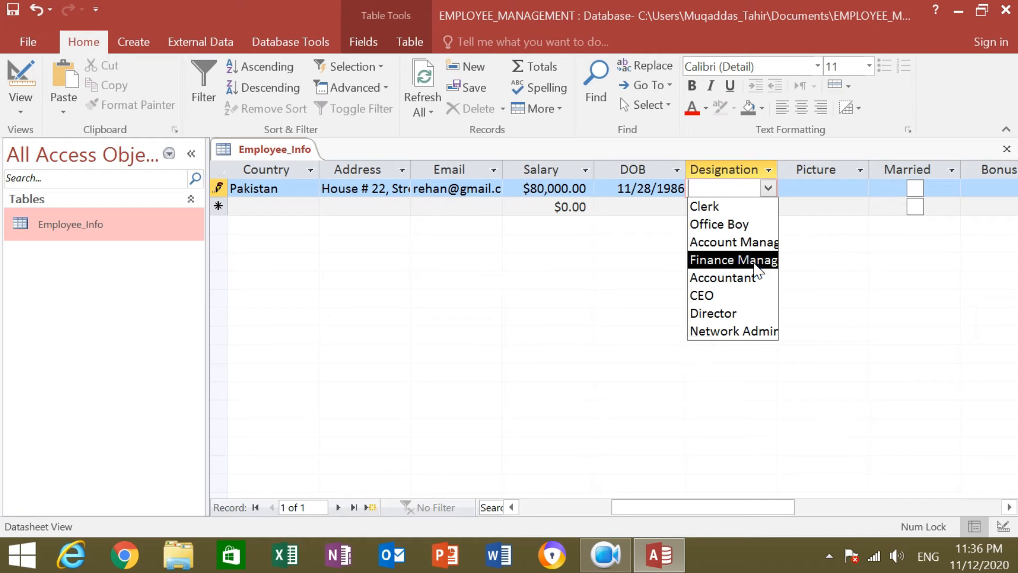
left_click(753, 260)
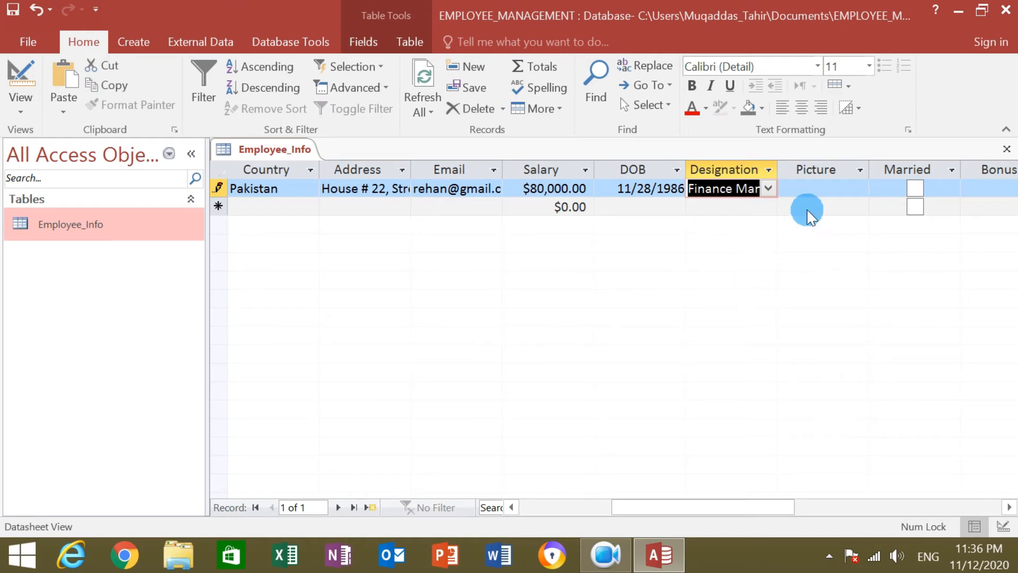
left_click(808, 189)
Start inserting a Bitmap Image object into Picture, set to Create from File.
right_click(808, 189)
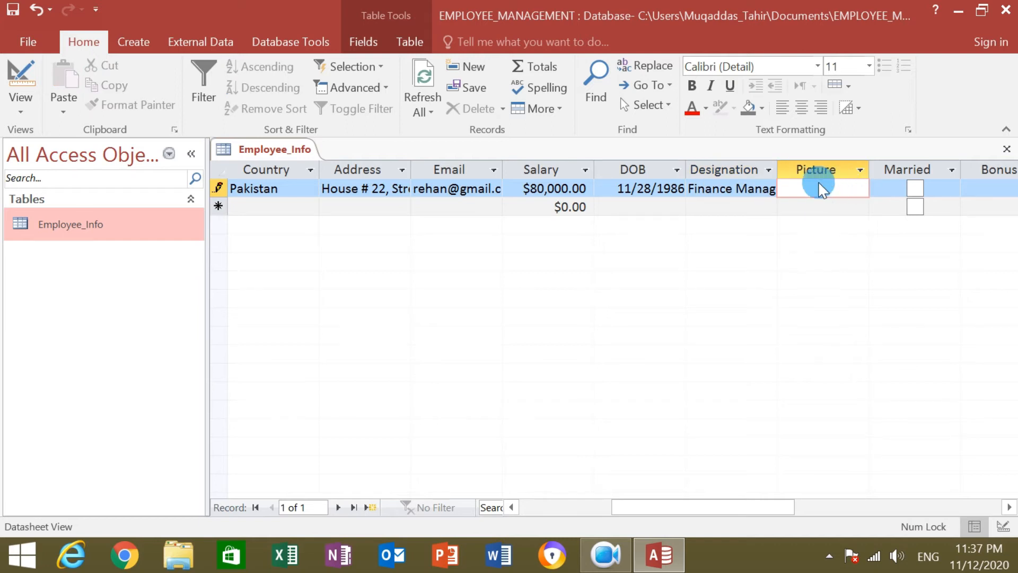
right_click(815, 189)
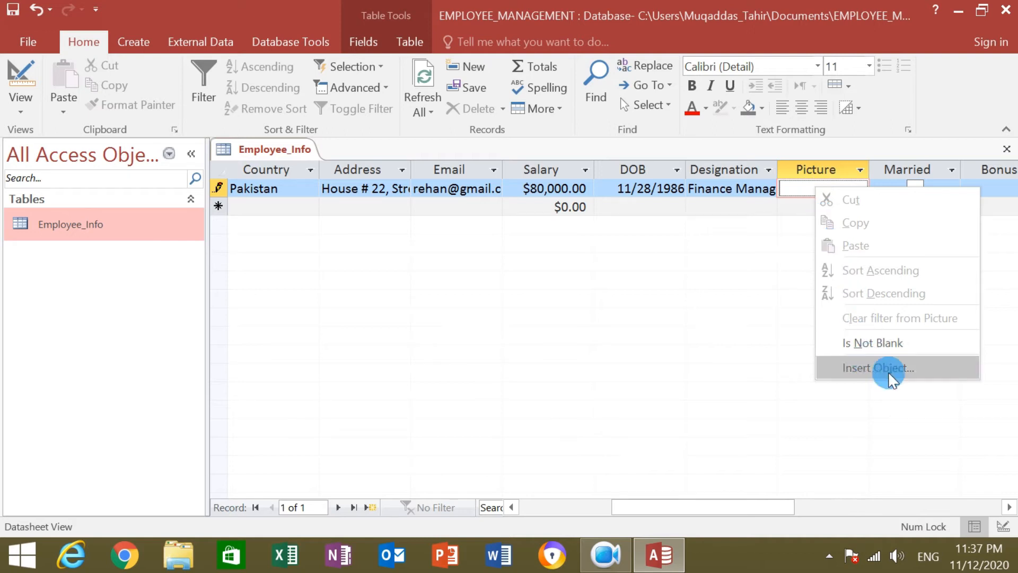
left_click(930, 367)
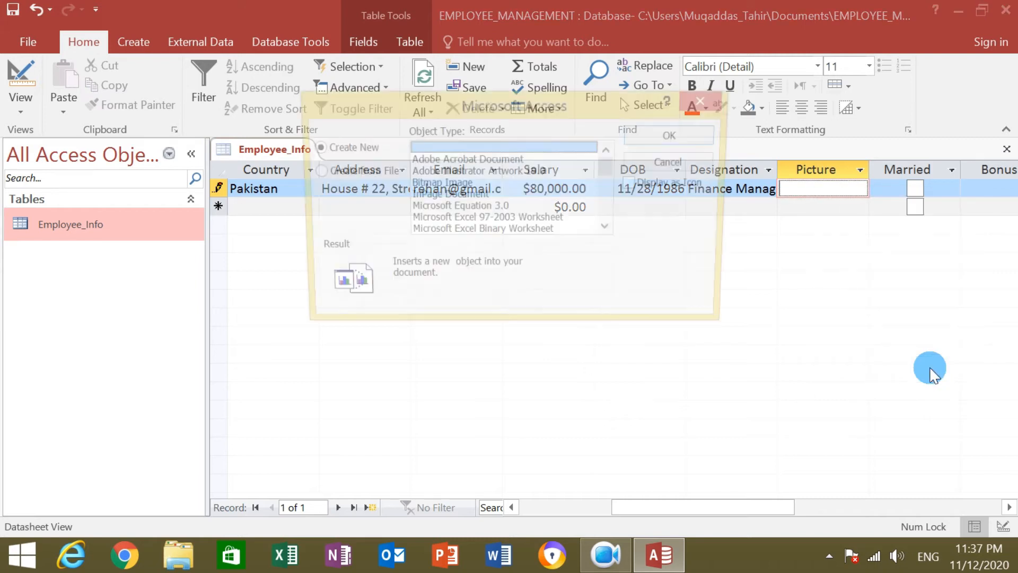
left_click(453, 184)
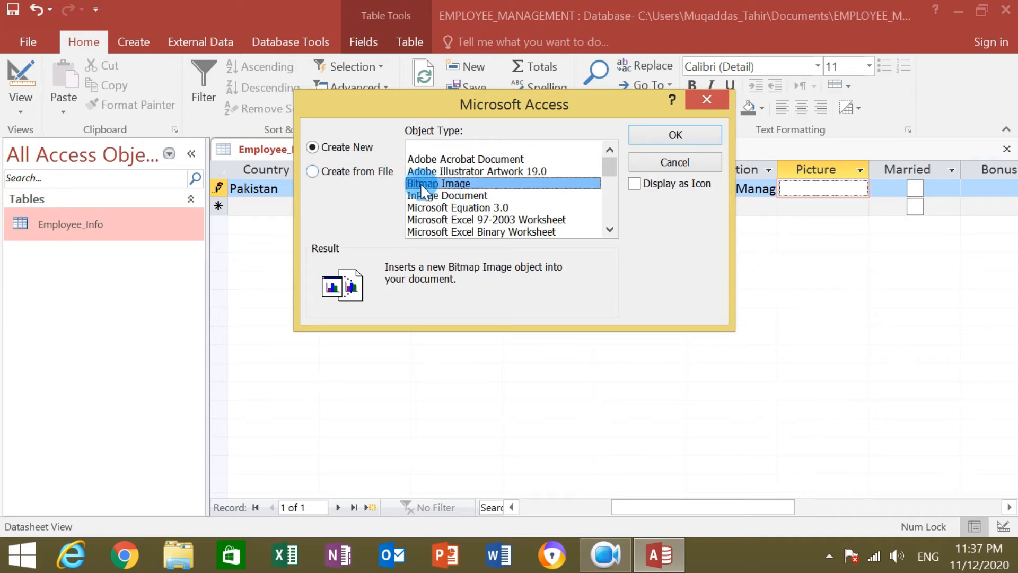
left_click(366, 172)
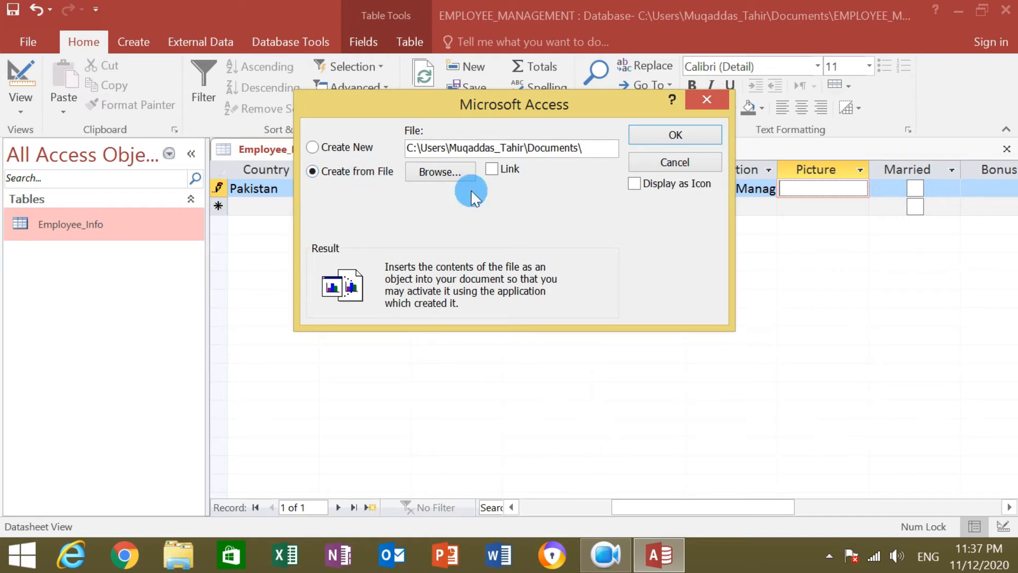
Browse the Documents and Downloads folders for the picture file.
left_click(454, 174)
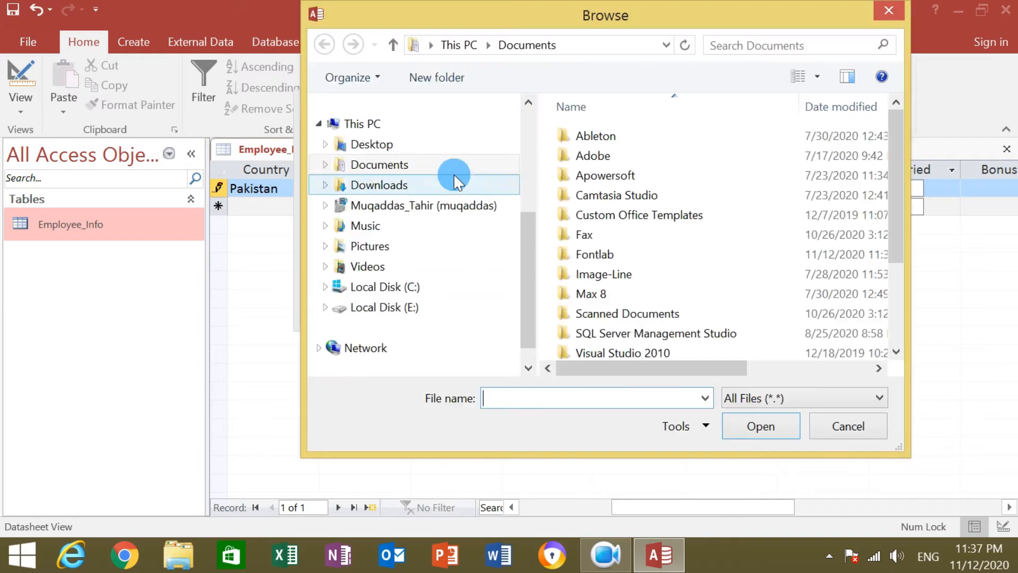
left_click(391, 166)
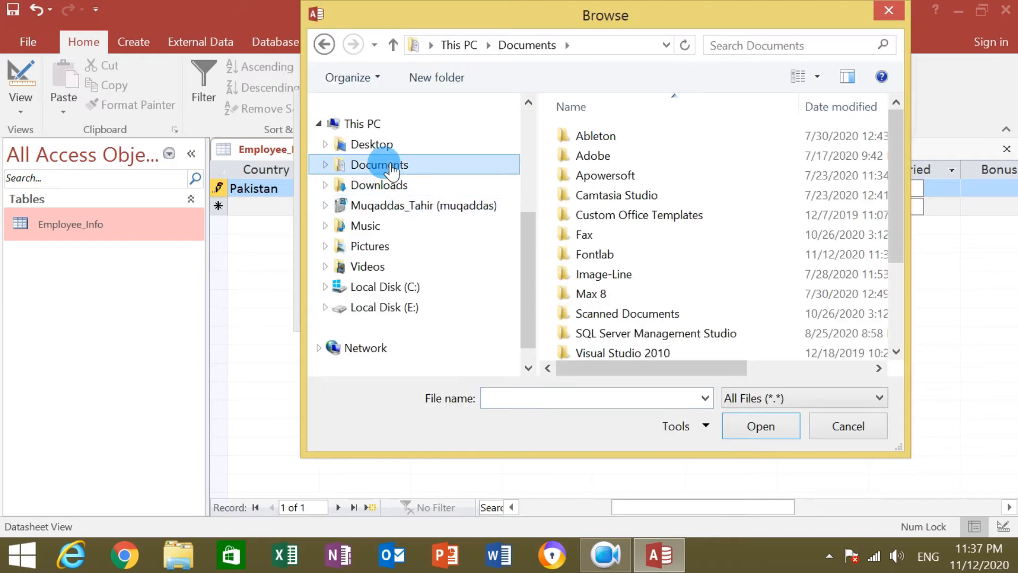
left_click(392, 186)
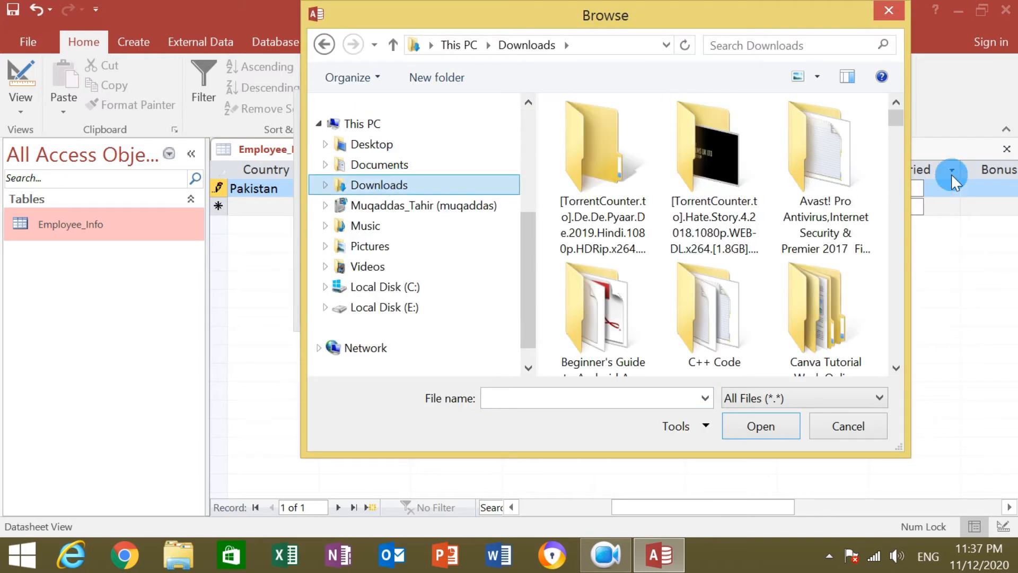
left_click_drag(899, 104, 910, 309)
left_click(418, 191)
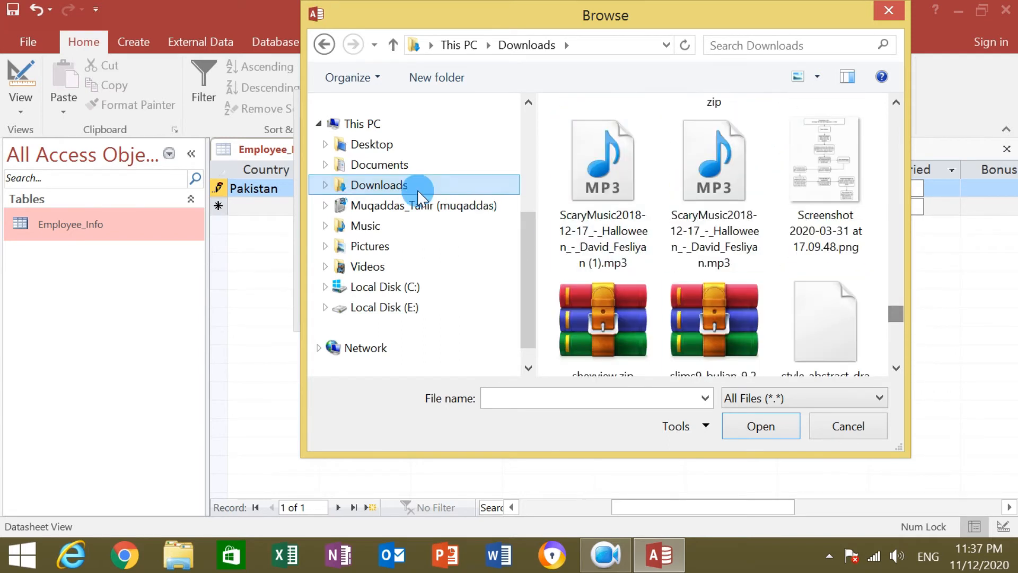
left_click(379, 165)
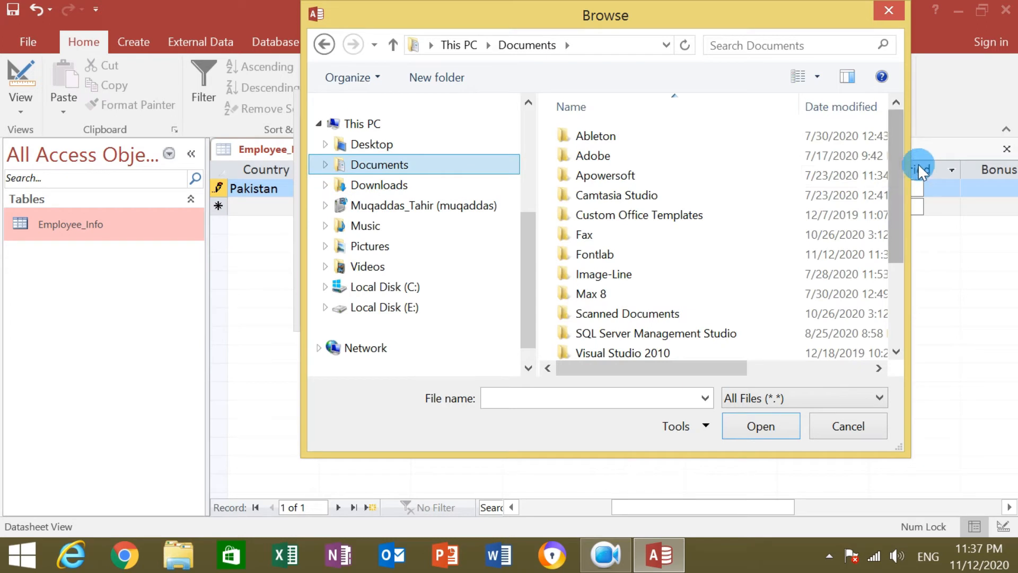
mouse_move(893, 150)
left_mouse_down()
mouse_move(895, 171)
mouse_move(894, 150)
left_mouse_up()
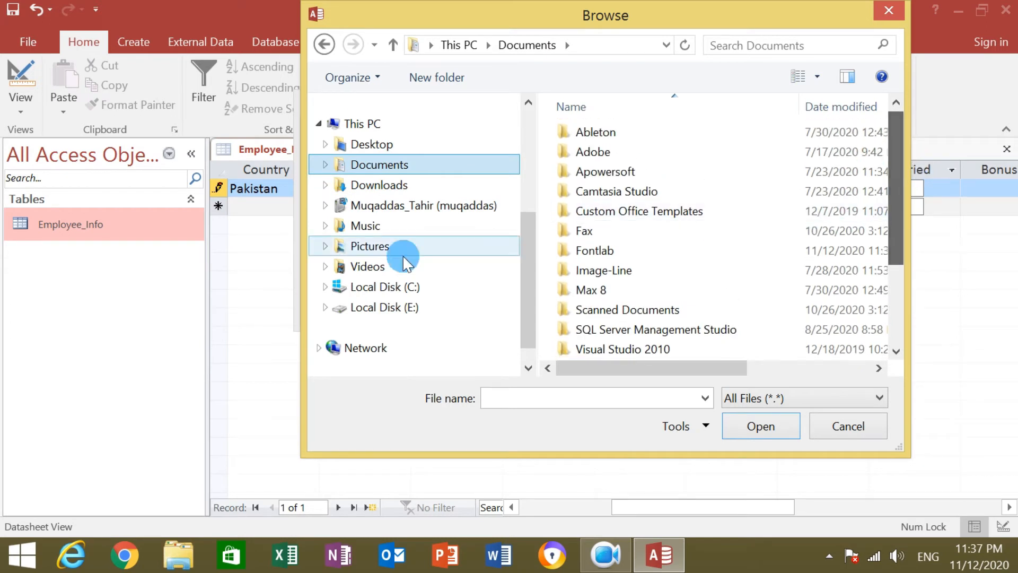
Select 3.bmp in the Pictures folder as the source file.
left_click(370, 245)
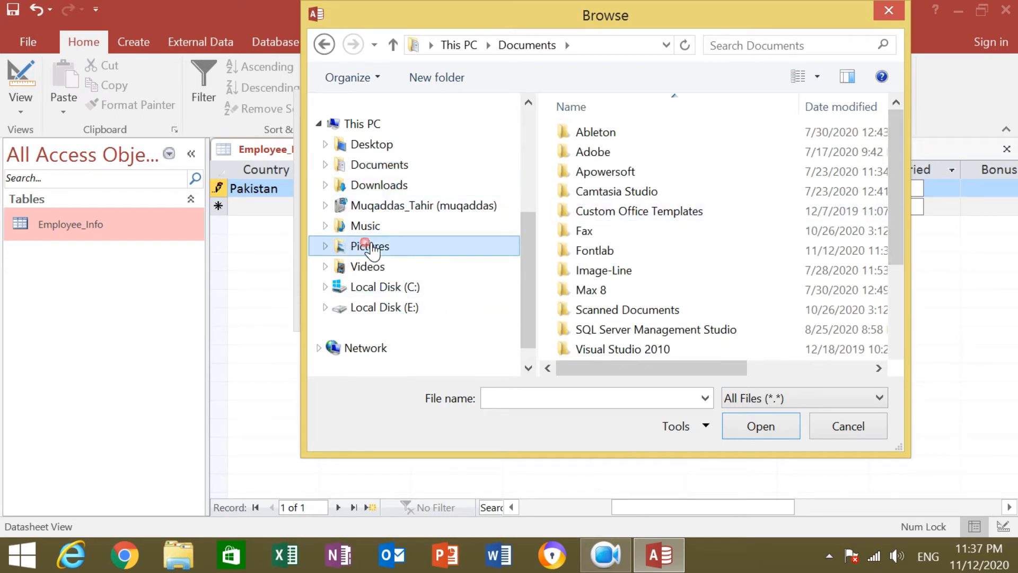
left_click(704, 183)
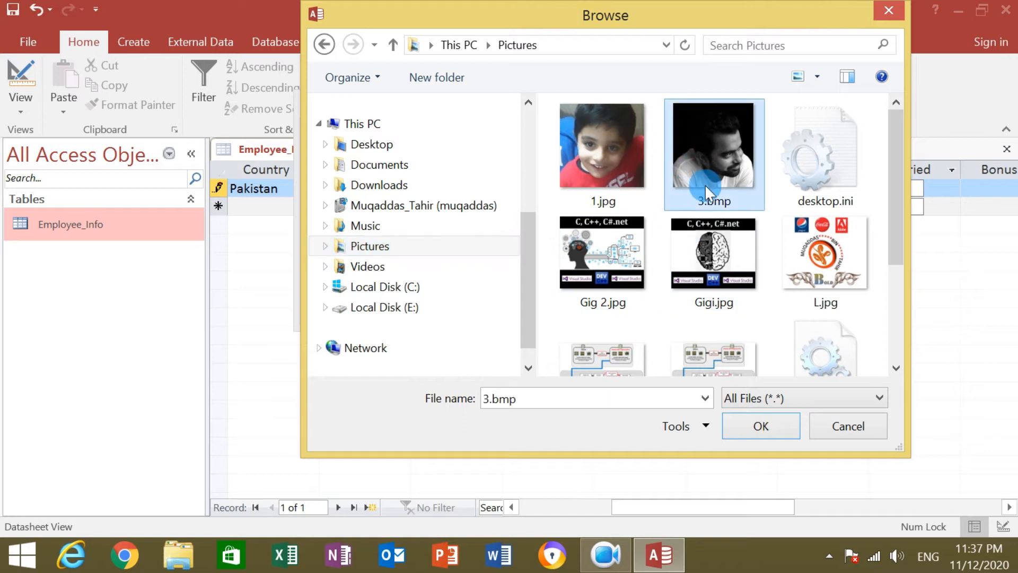
left_click(707, 152)
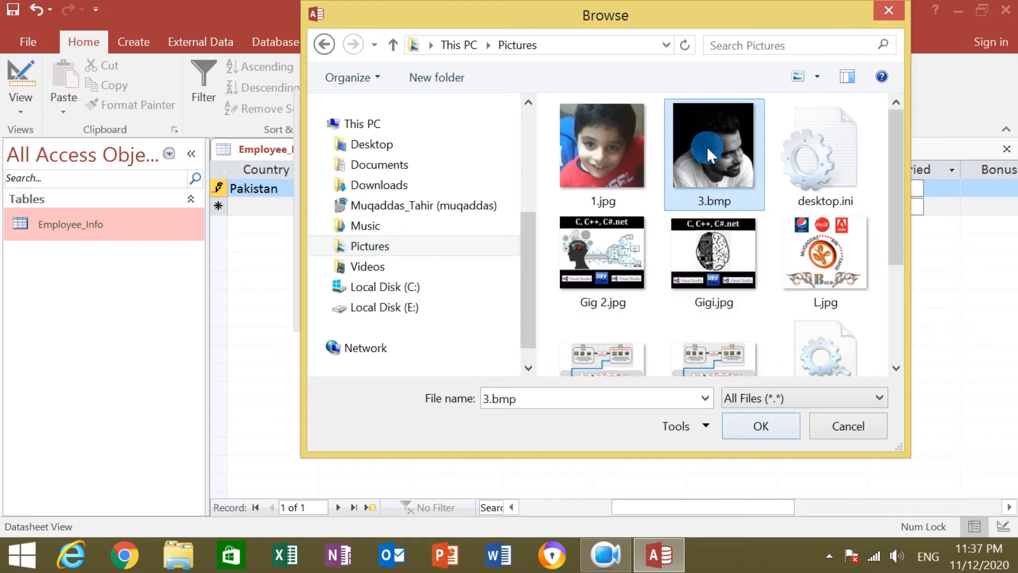
left_click(764, 429)
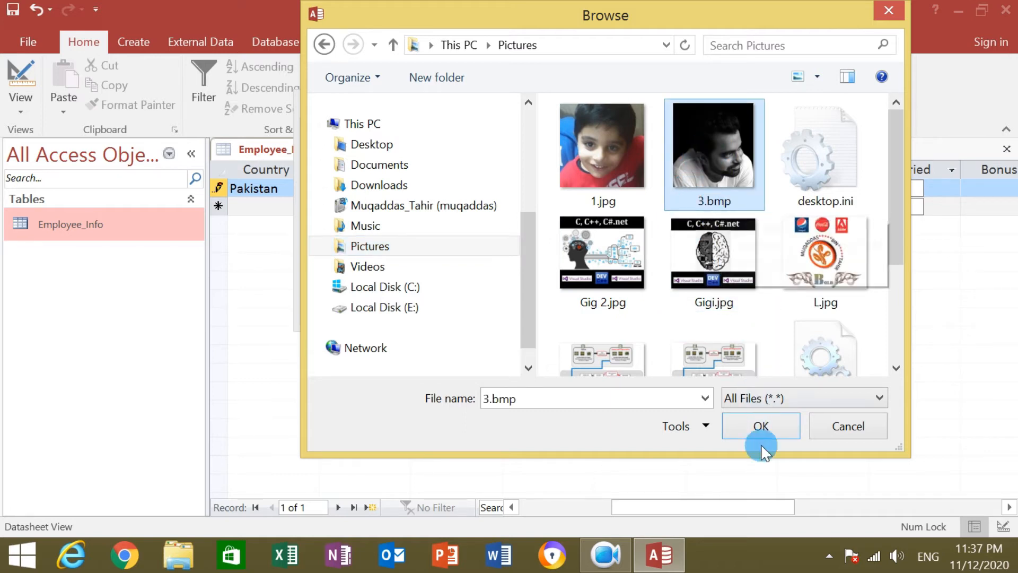
left_click(714, 204)
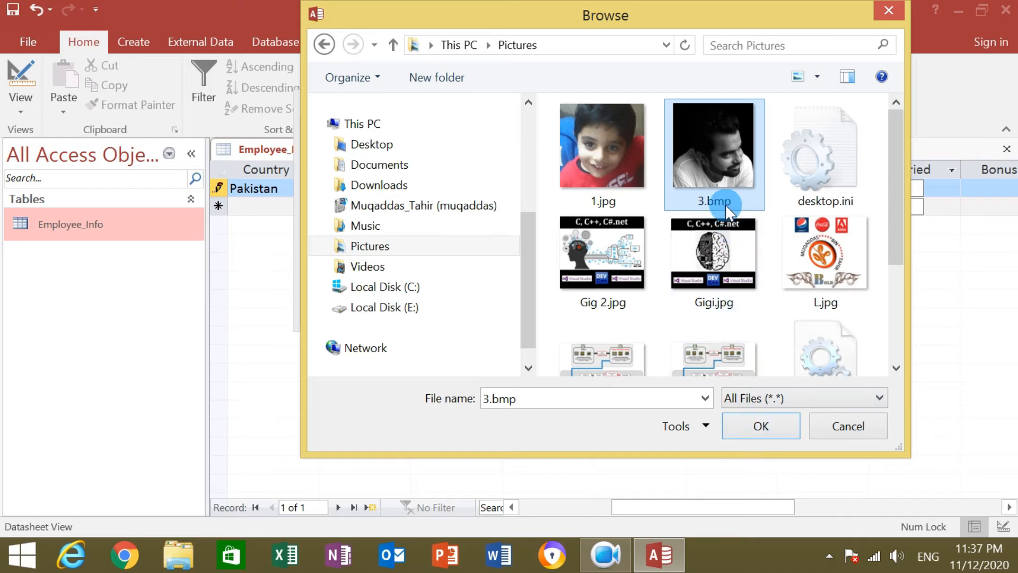
left_click(784, 436)
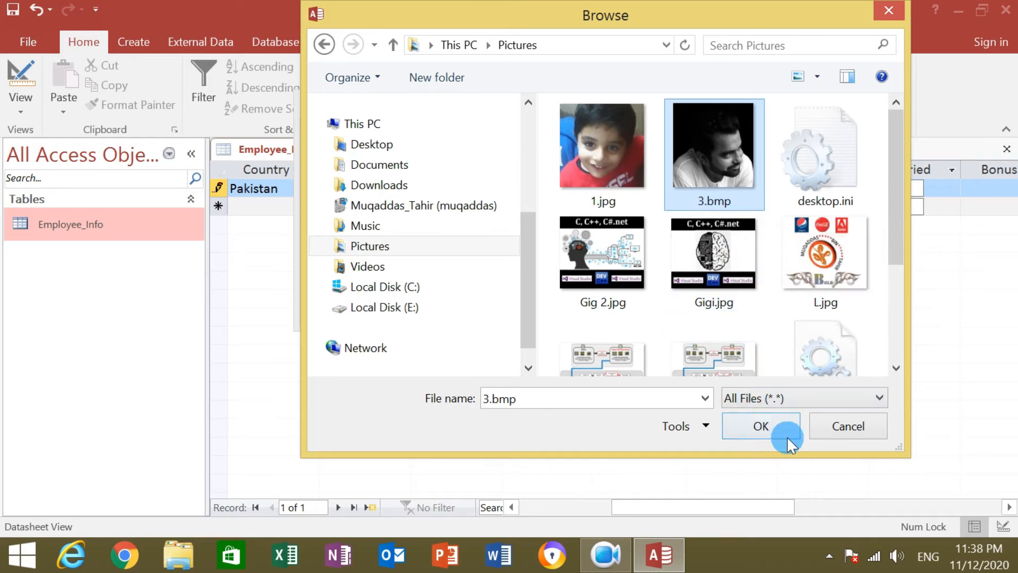
left_click(789, 436)
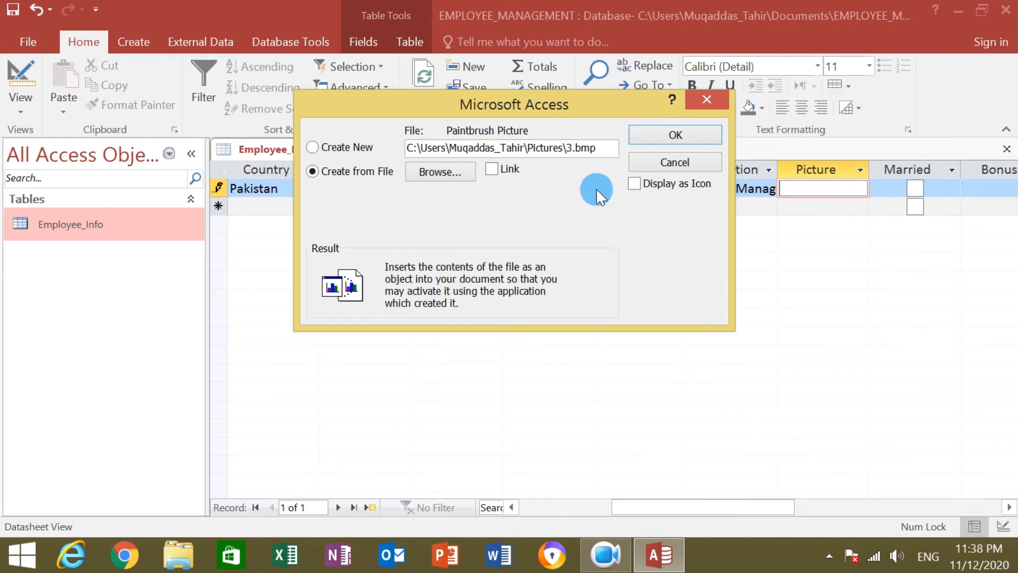
Insert 3.bmp as a Bitmap Image into Picture and tick Married.
left_click(694, 137)
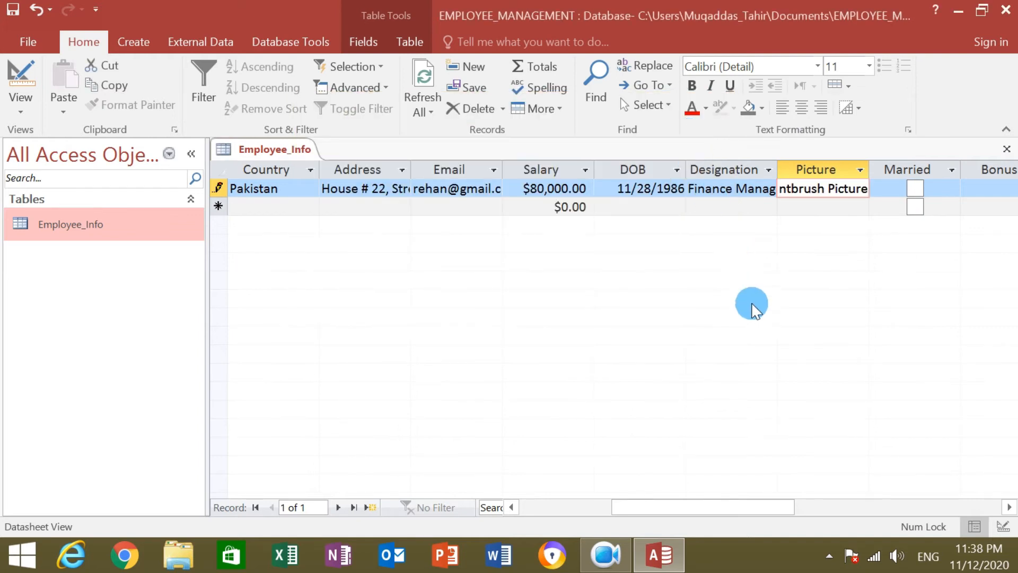
left_click_drag(609, 508, 663, 508)
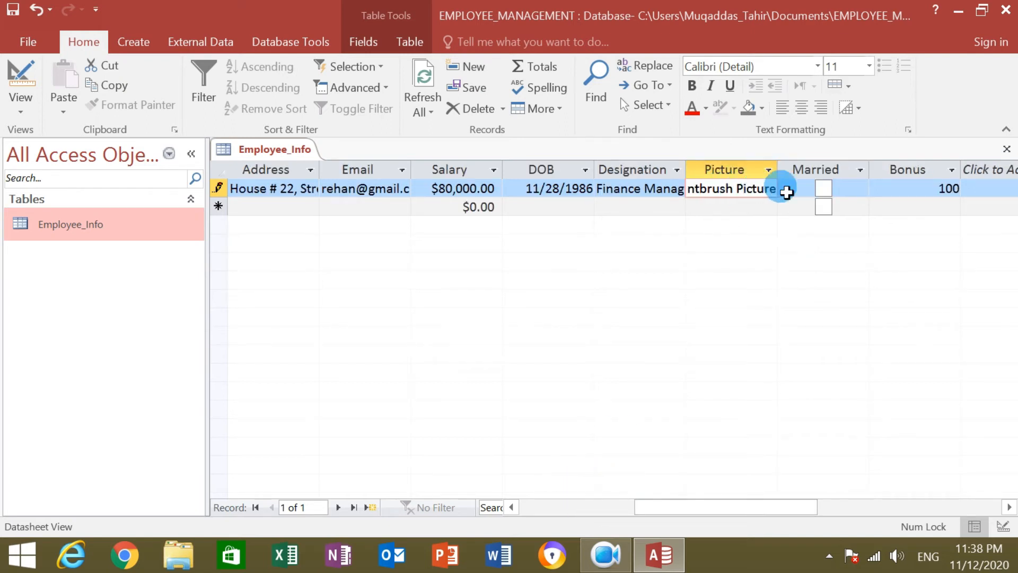
left_click(823, 188)
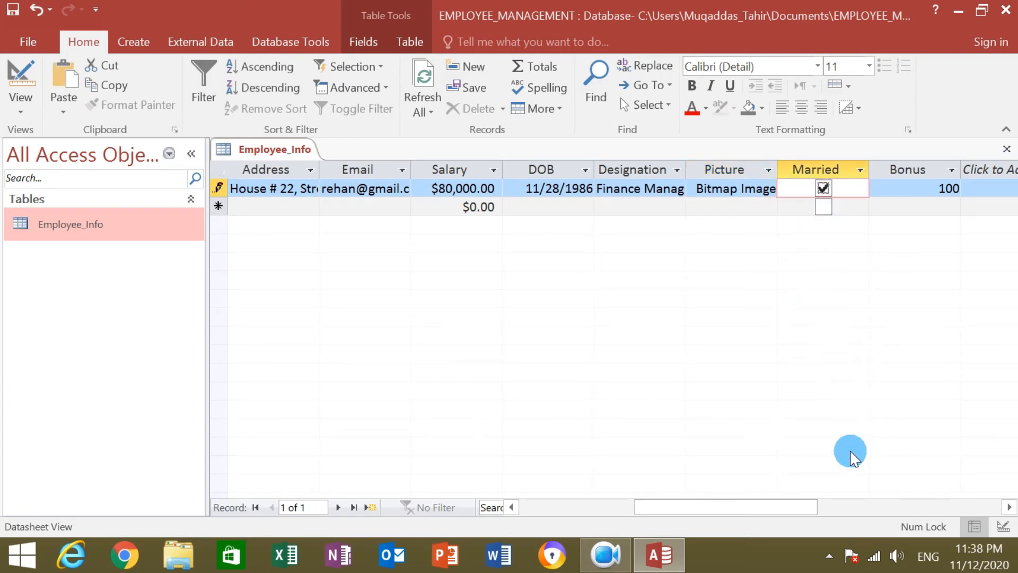
Confirm Bonus shows 100 and begin a second employee record.
left_click_drag(761, 506, 577, 516)
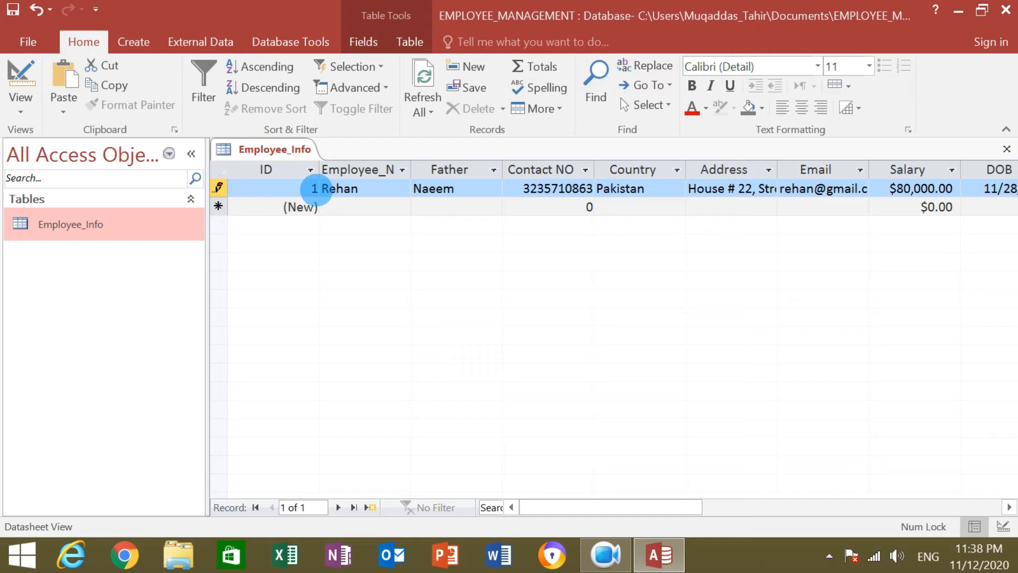
left_click_drag(634, 504, 775, 509)
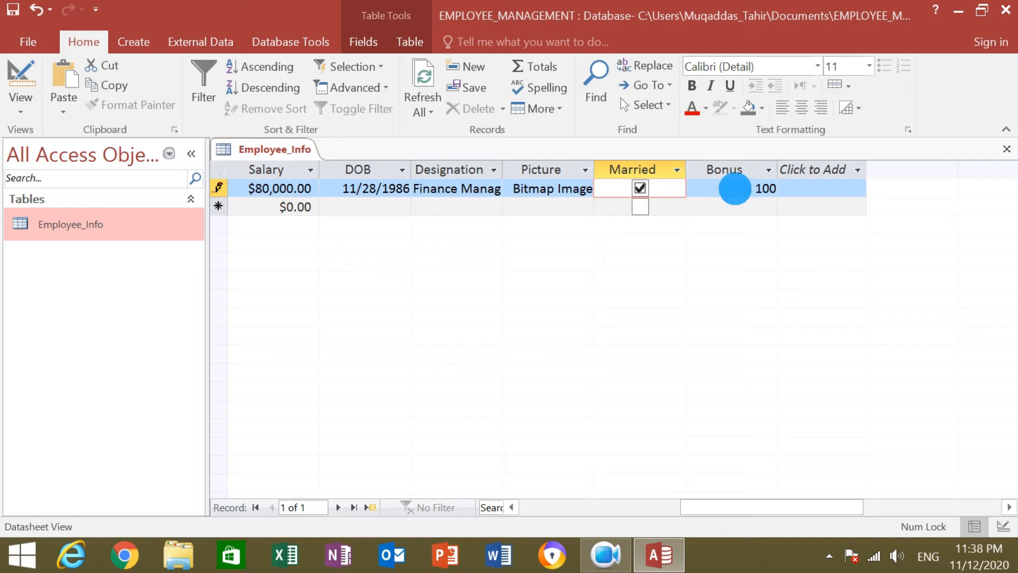
left_click(735, 189)
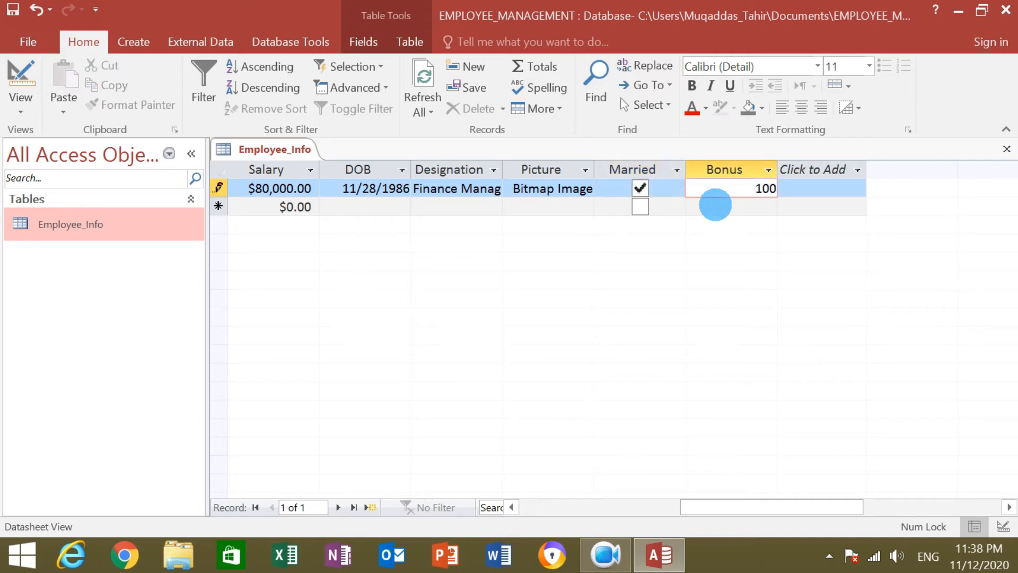
left_click_drag(746, 508, 487, 504)
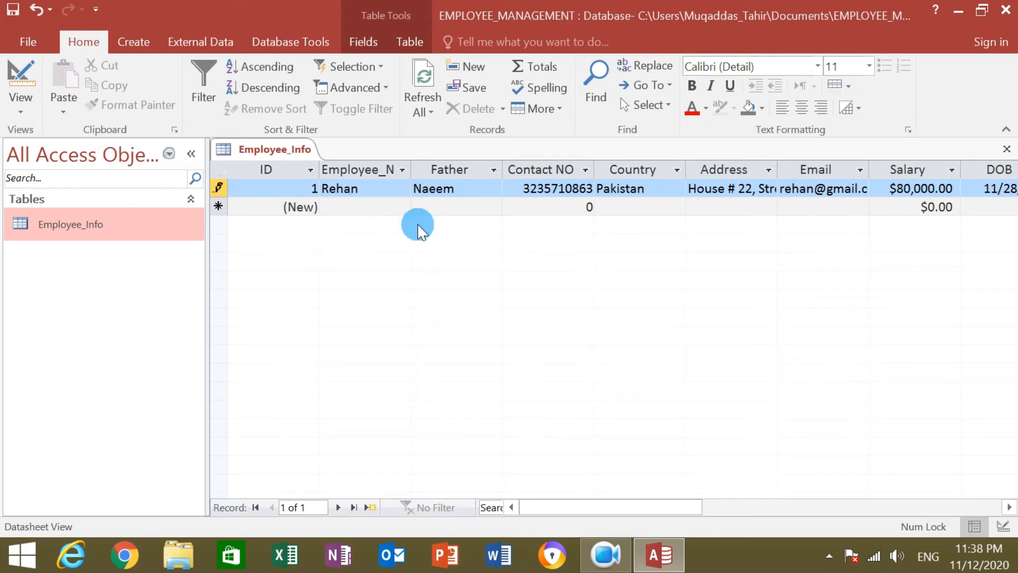
left_click_drag(634, 509, 791, 520)
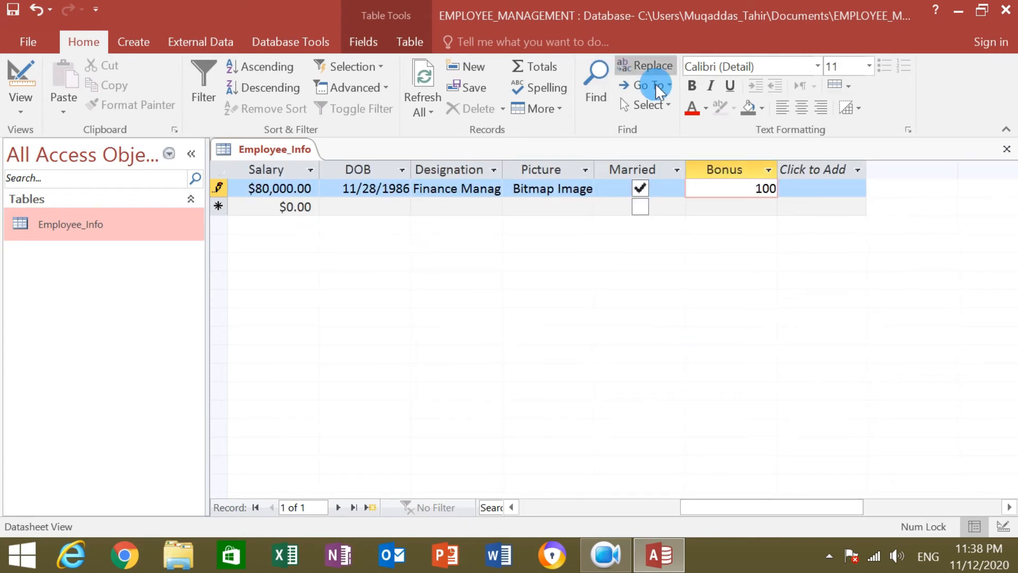
left_click_drag(742, 509, 574, 508)
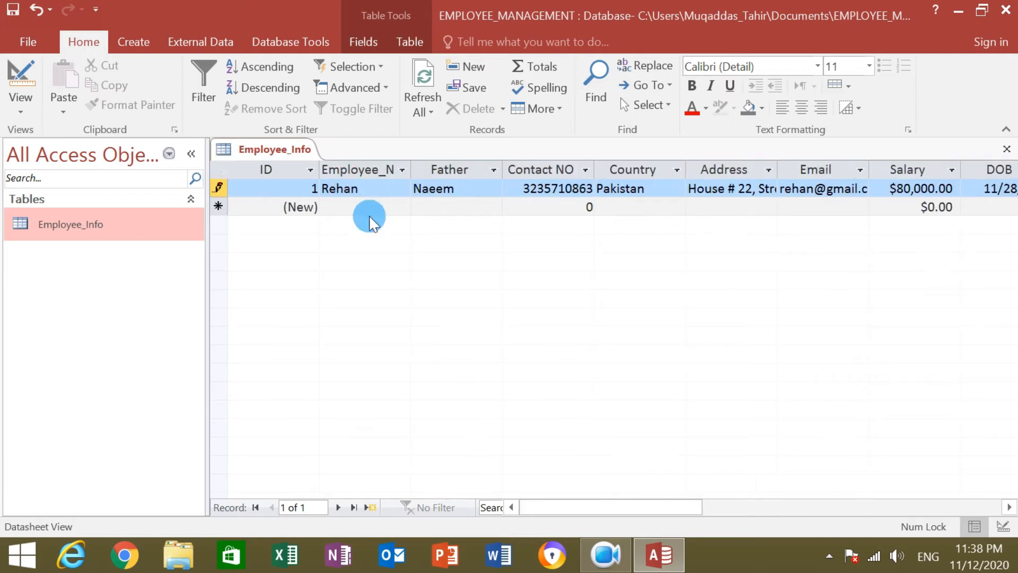
left_click(353, 208)
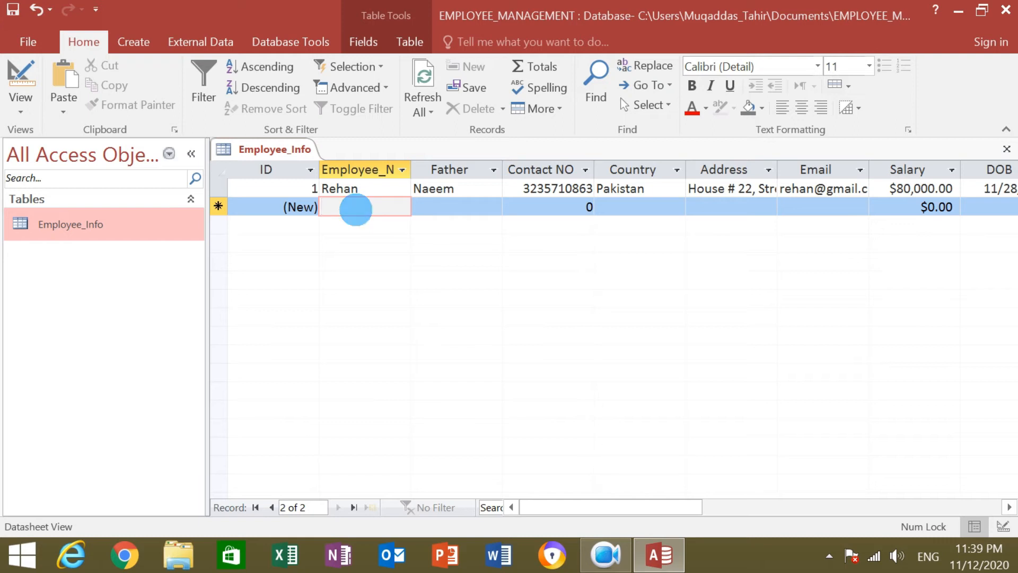
Enter the second employee's name and father's name in record 2.
type("Kh")
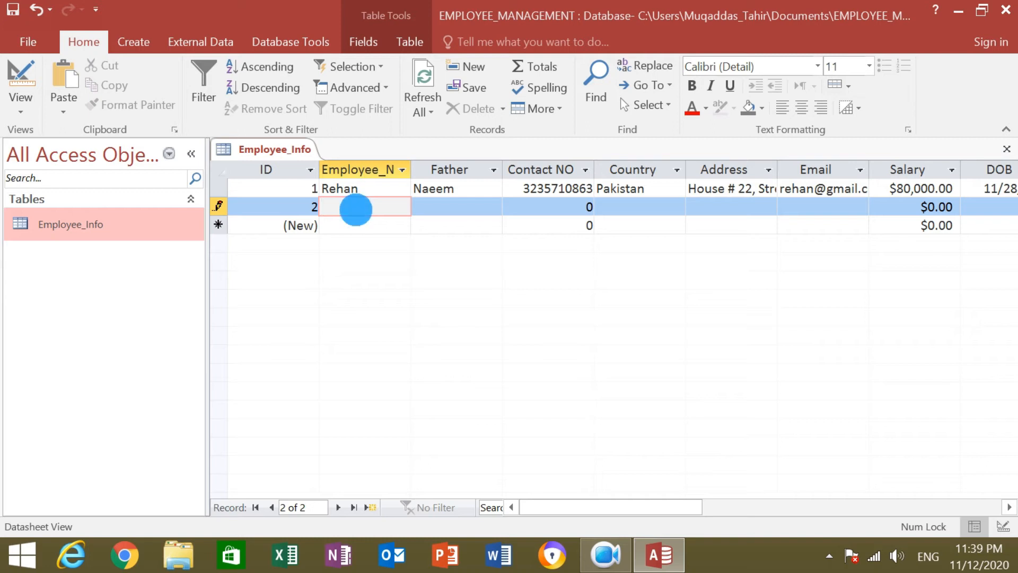
type("ohn")
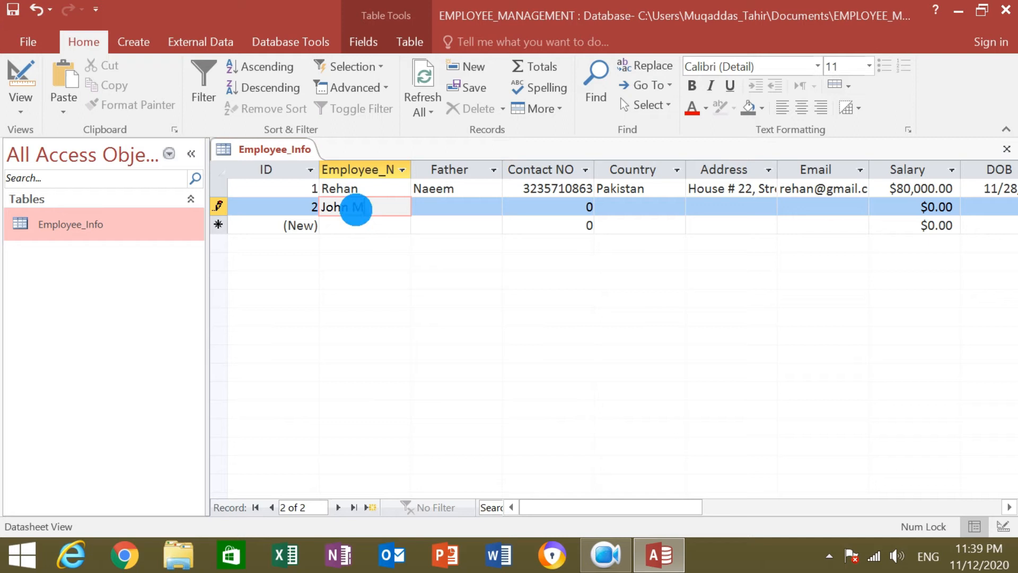
type("M")
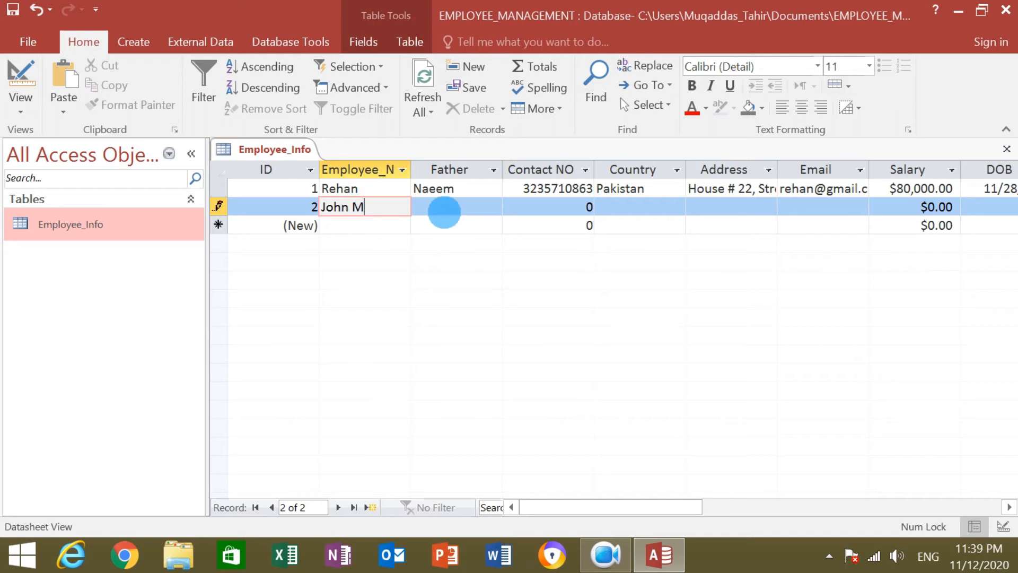
left_click(444, 208)
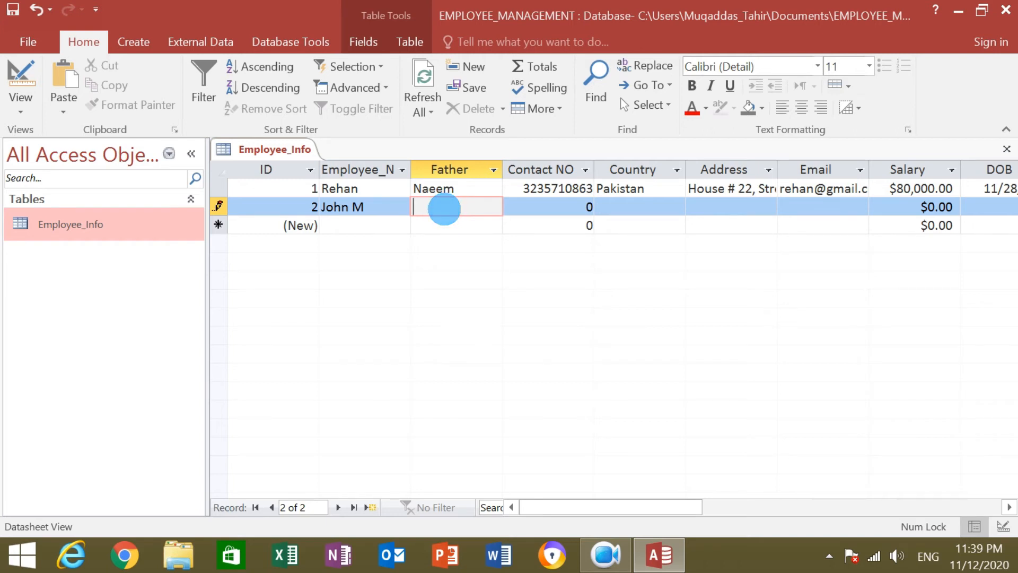
type("illiam")
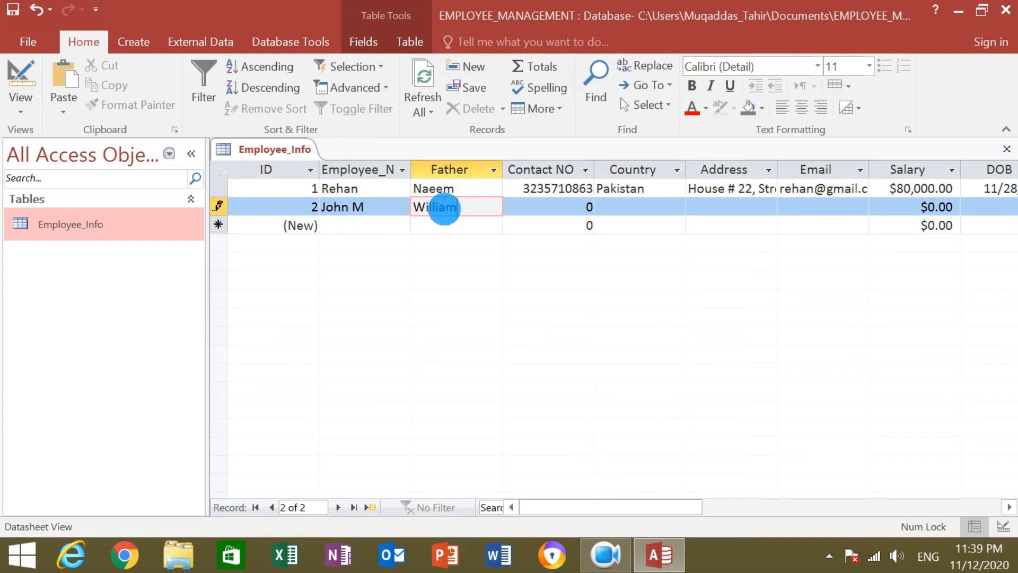
Enter record 2's contact number and set its Country to Italy.
left_click(560, 207)
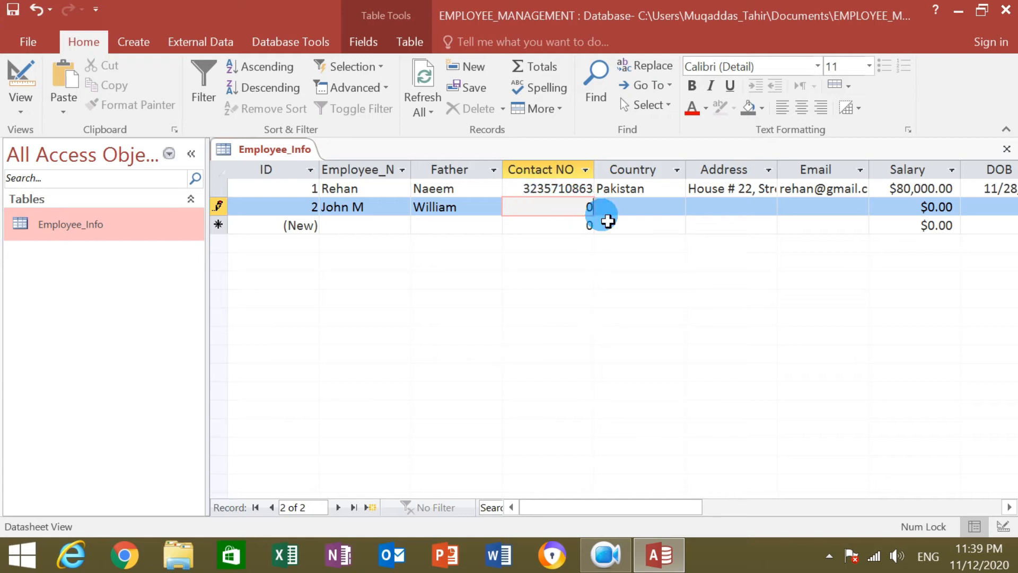
type("d")
key("BackSpace")
key("BackSpace")
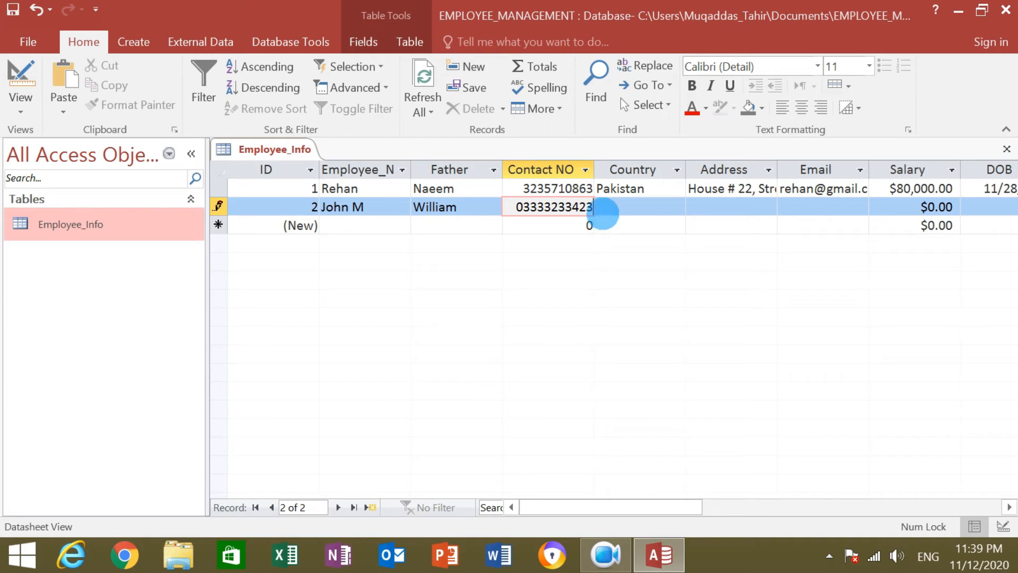
left_click(615, 208)
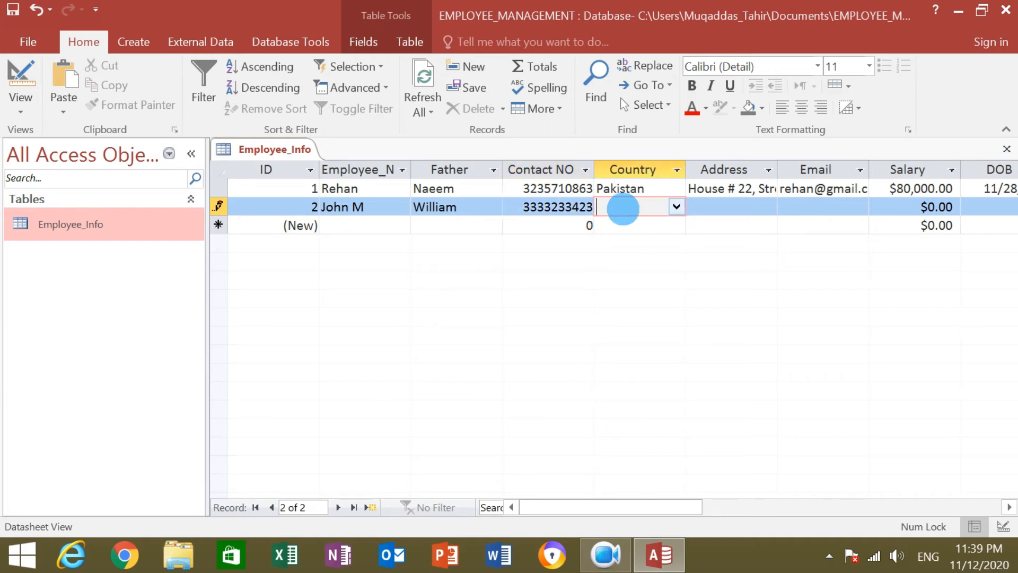
left_click(676, 207)
left_click(677, 207)
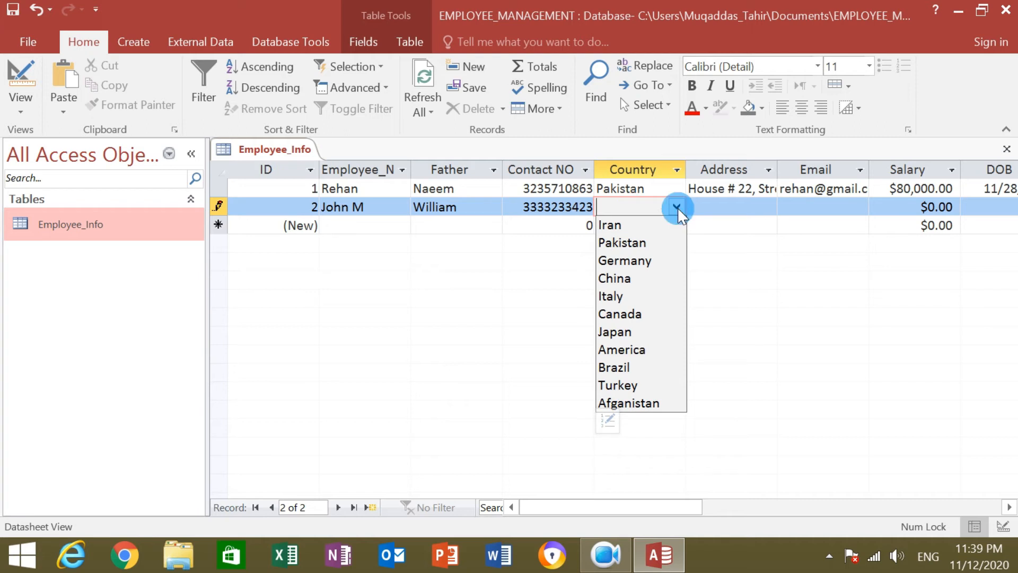
left_click(622, 296)
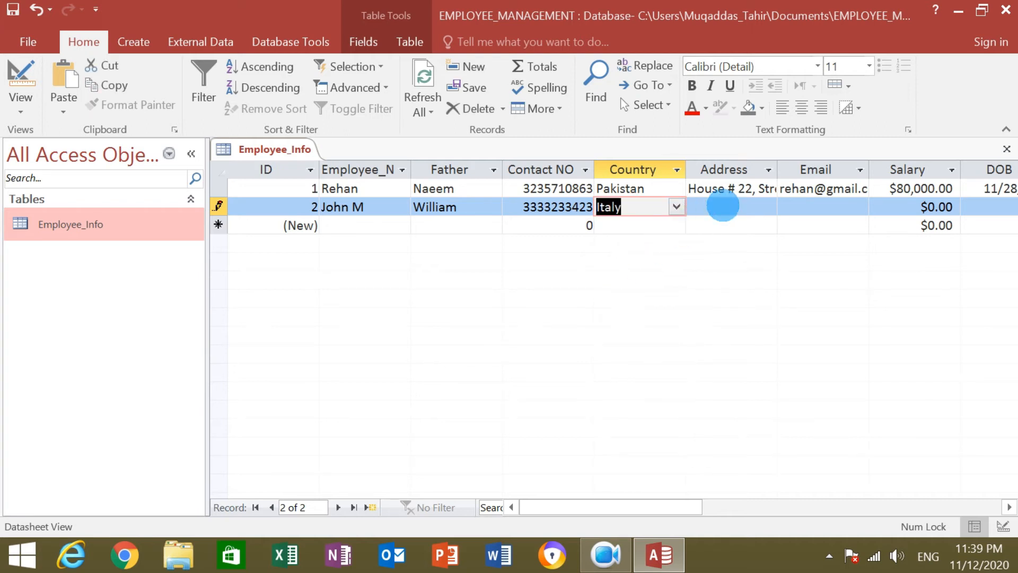
left_click(723, 205)
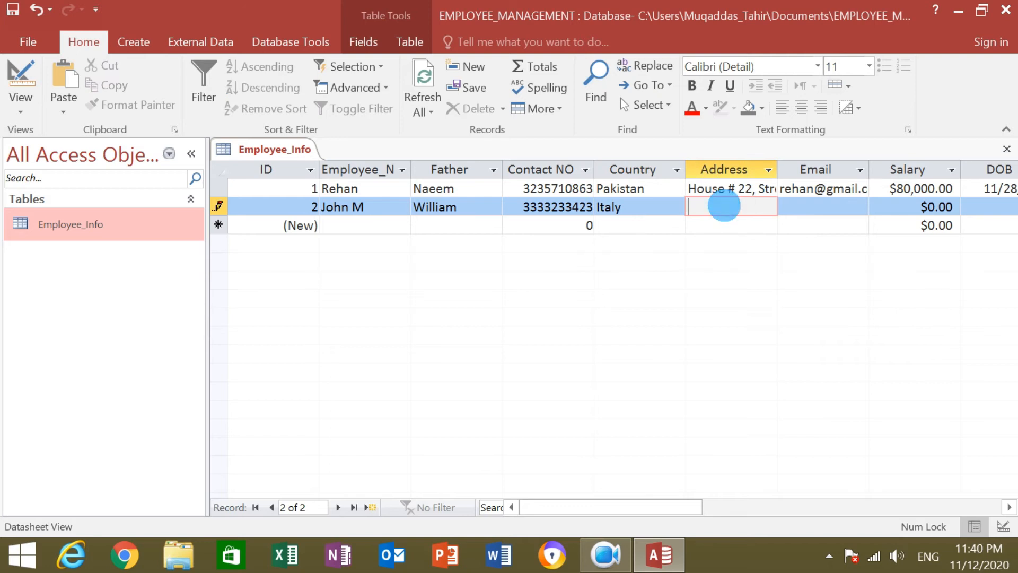
Paste record 2's address and correct the house number to 25.
key("ctrl+v")
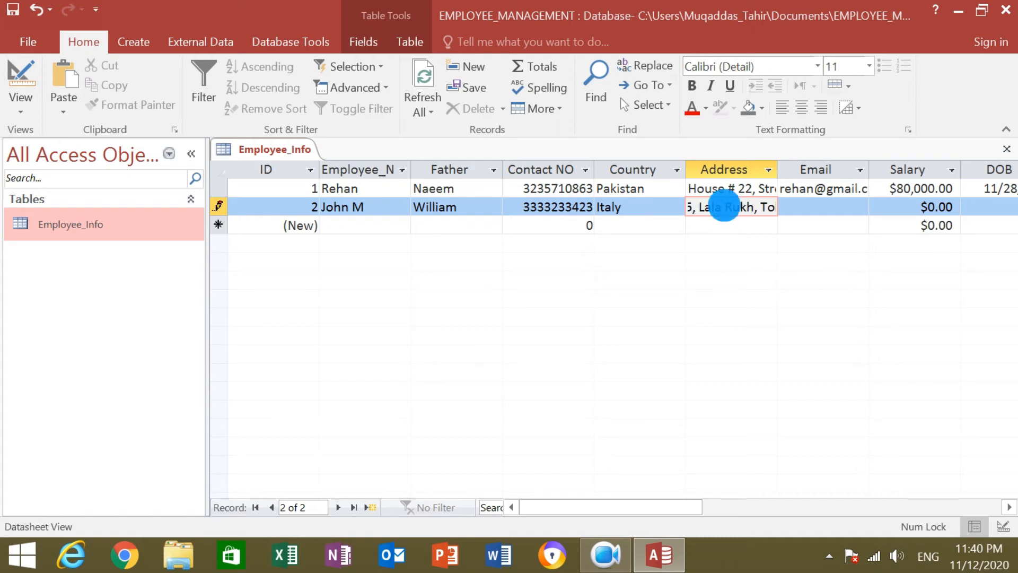
key("BackSpace")
key("BackSpace")
key("BackSpace")
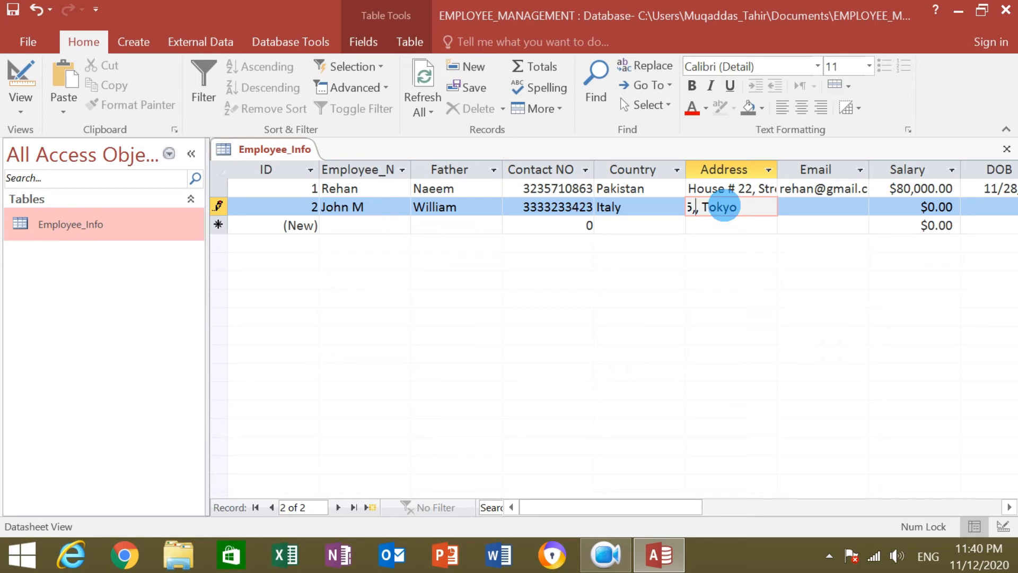
key("Left")
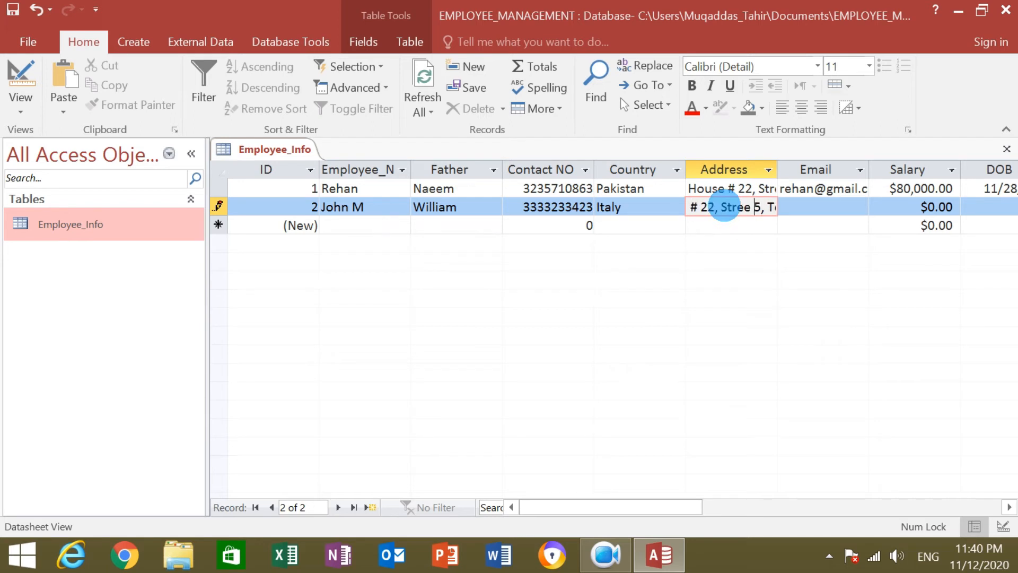
key("BackSpace")
type("5")
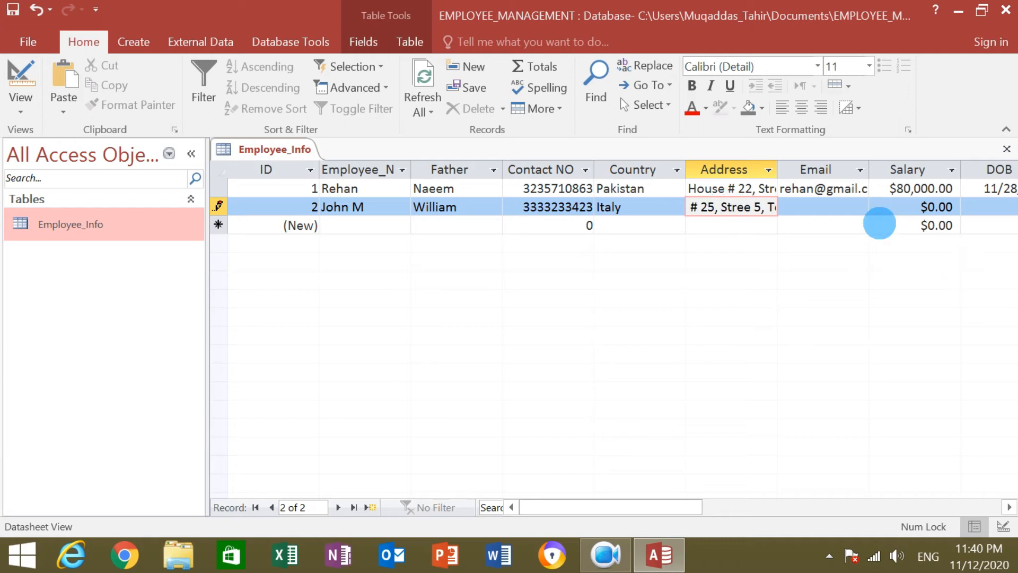
left_click(800, 206)
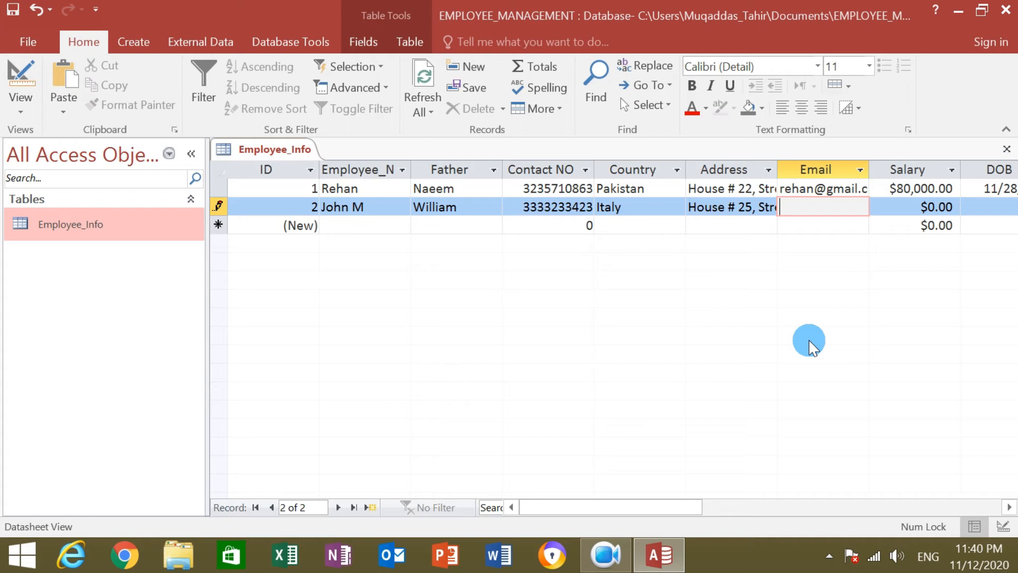
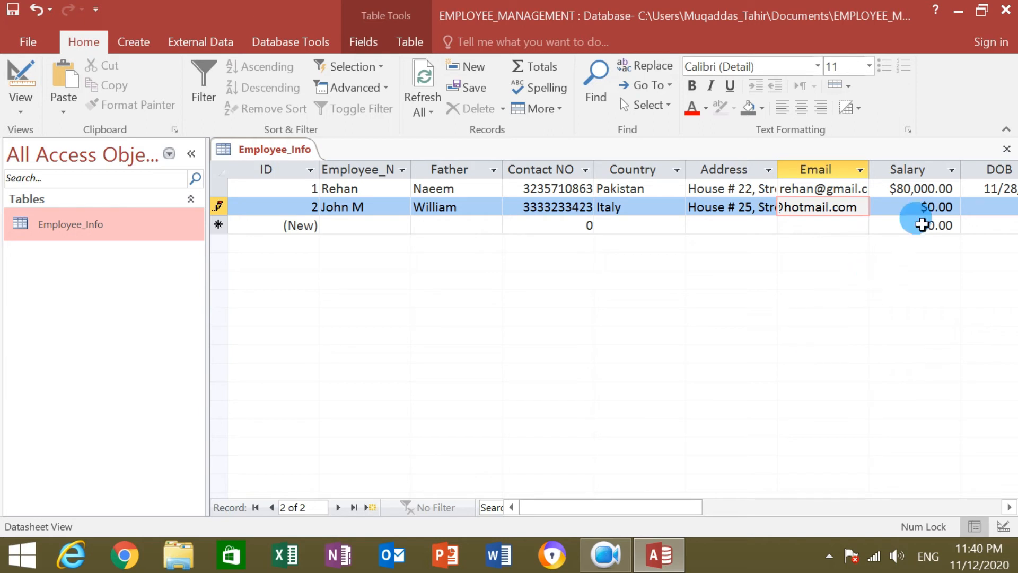
Enter the employee's e-mail address and set Salary to 50000.
left_click(936, 208)
left_click(949, 208)
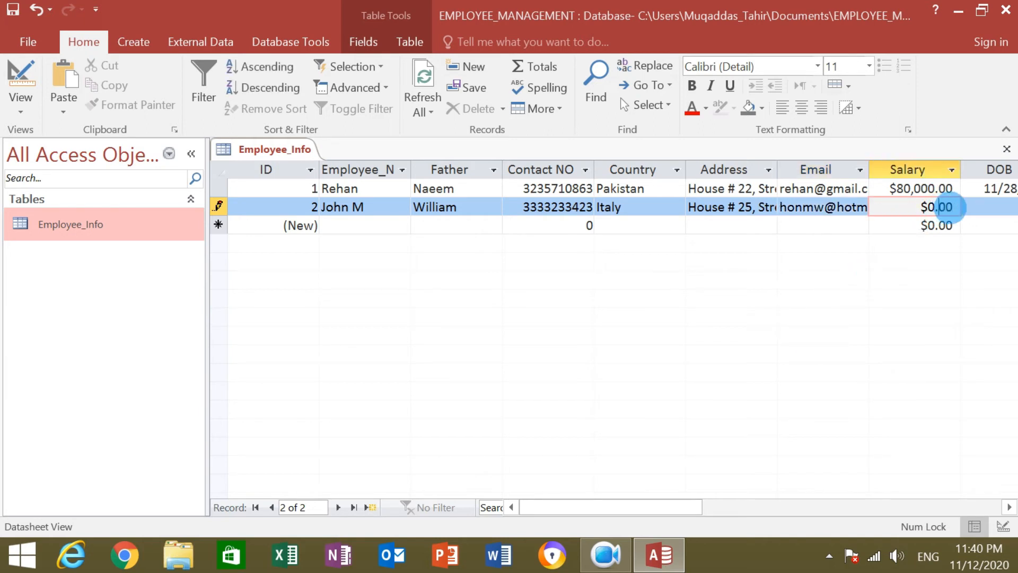
left_click(957, 207)
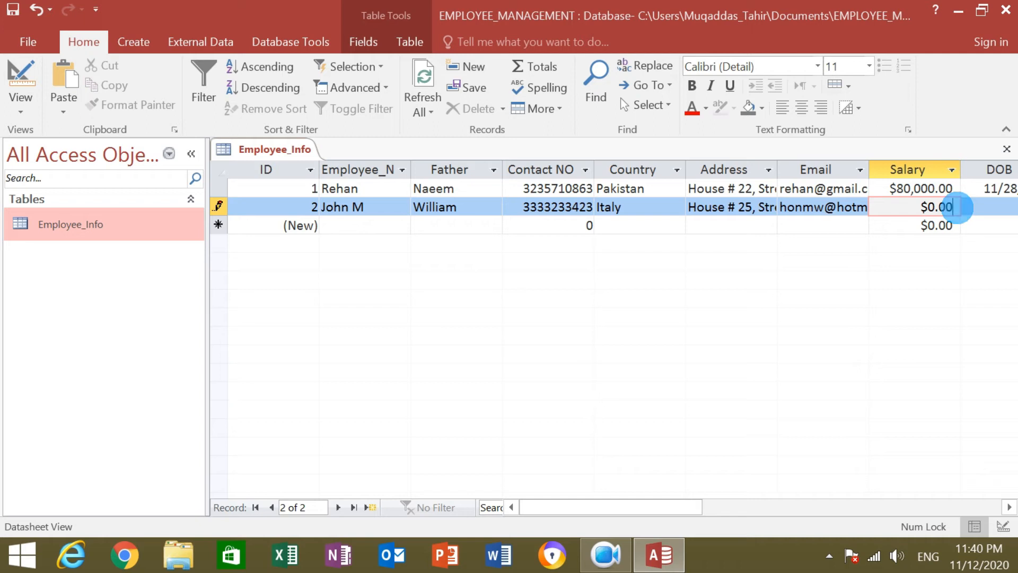
left_click(927, 207)
key("Delete")
key("Delete")
key("Delete")
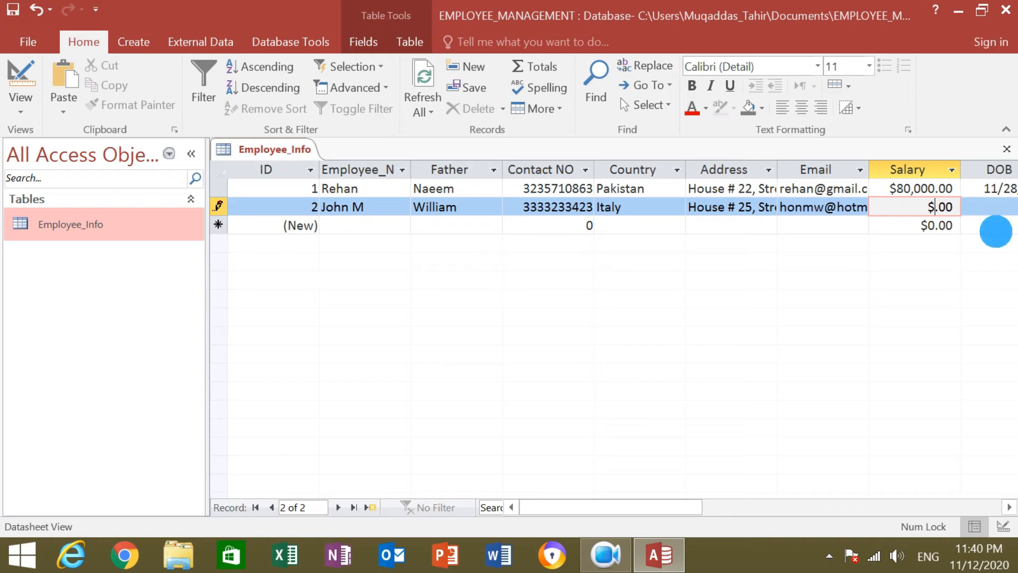
key("Delete")
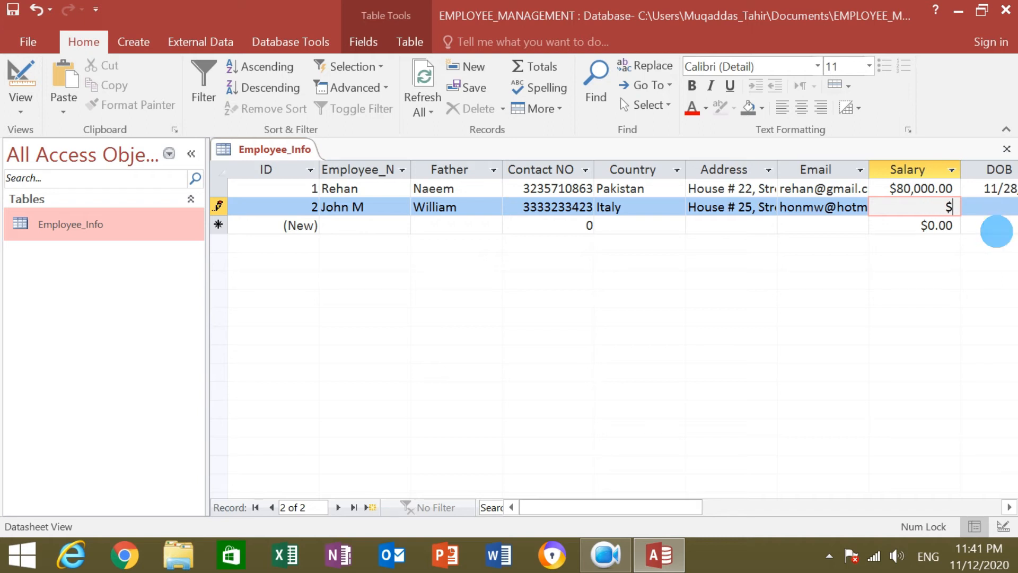
type("50000")
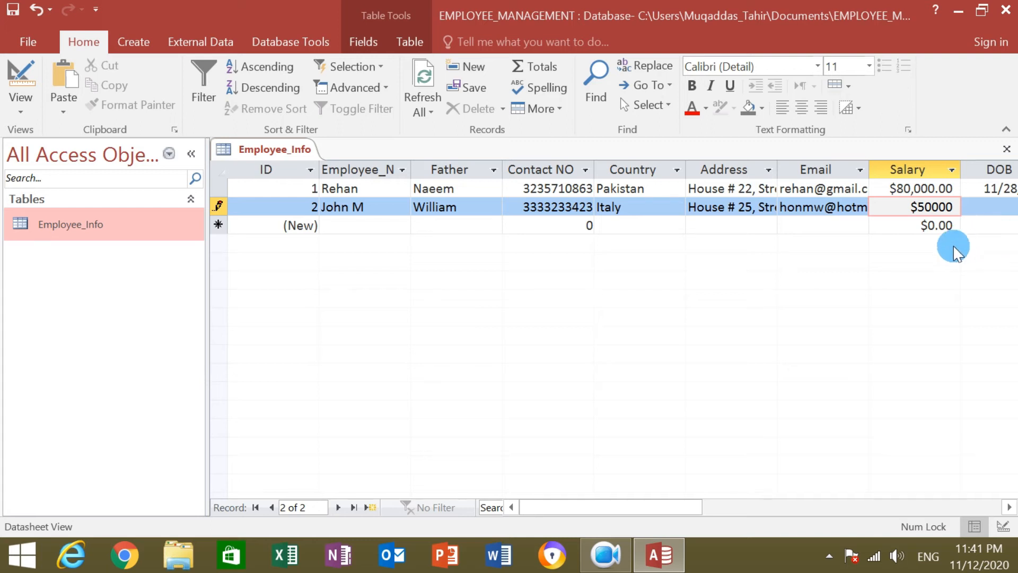
left_click(981, 210)
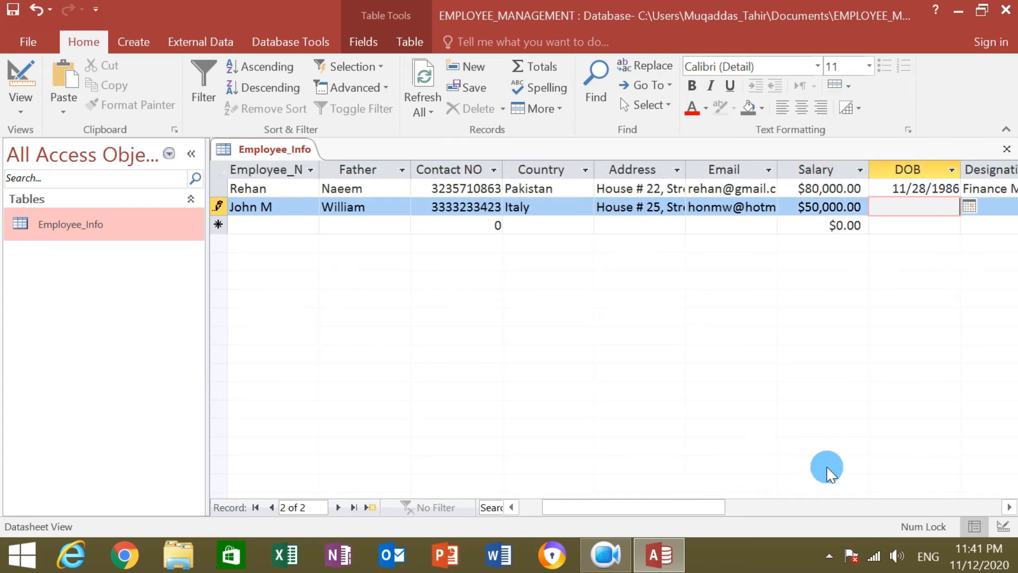
Set record 2's date of birth to 11/23/1980.
left_click_drag(659, 513, 689, 508)
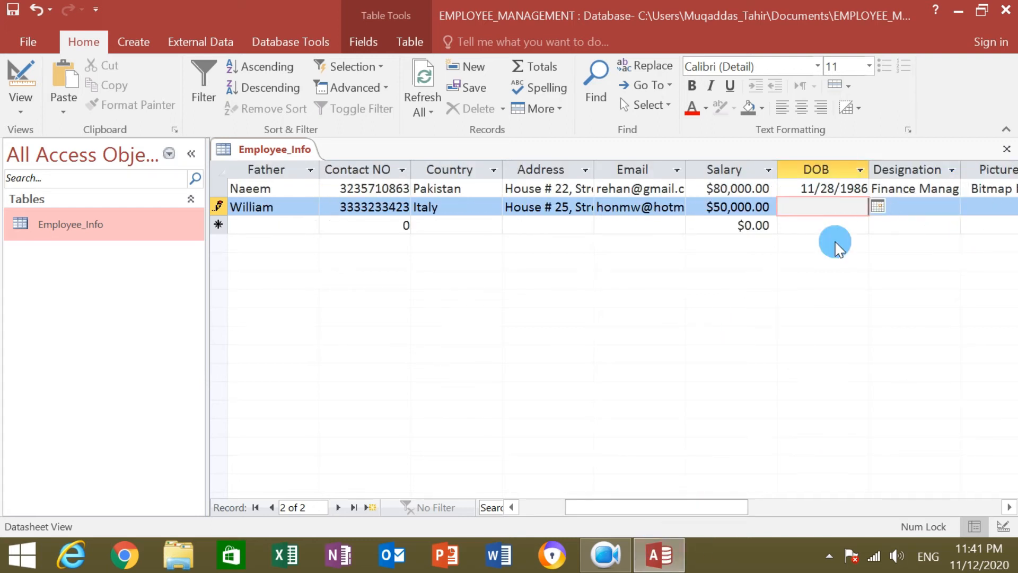
left_click(878, 207)
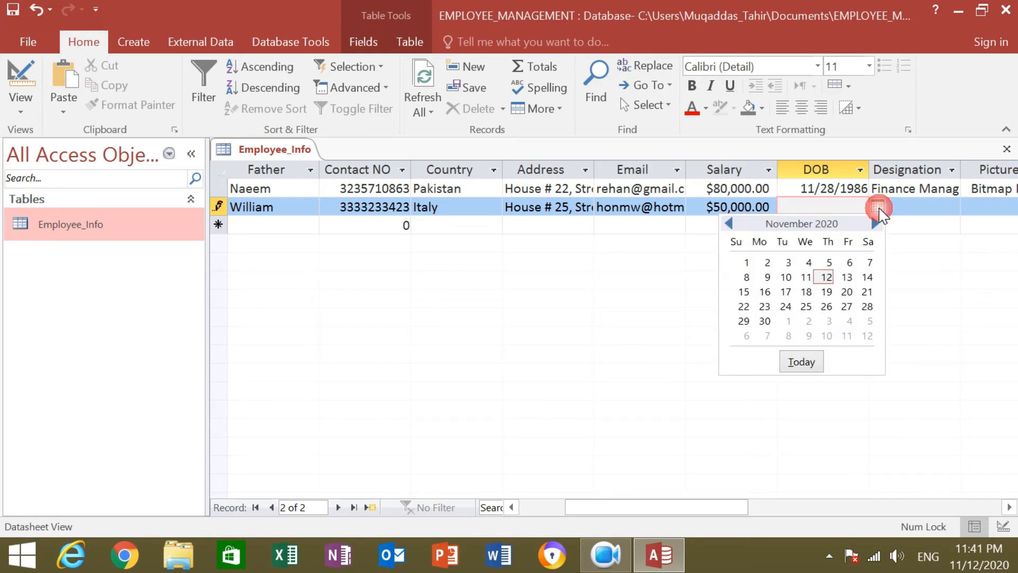
left_click(770, 306)
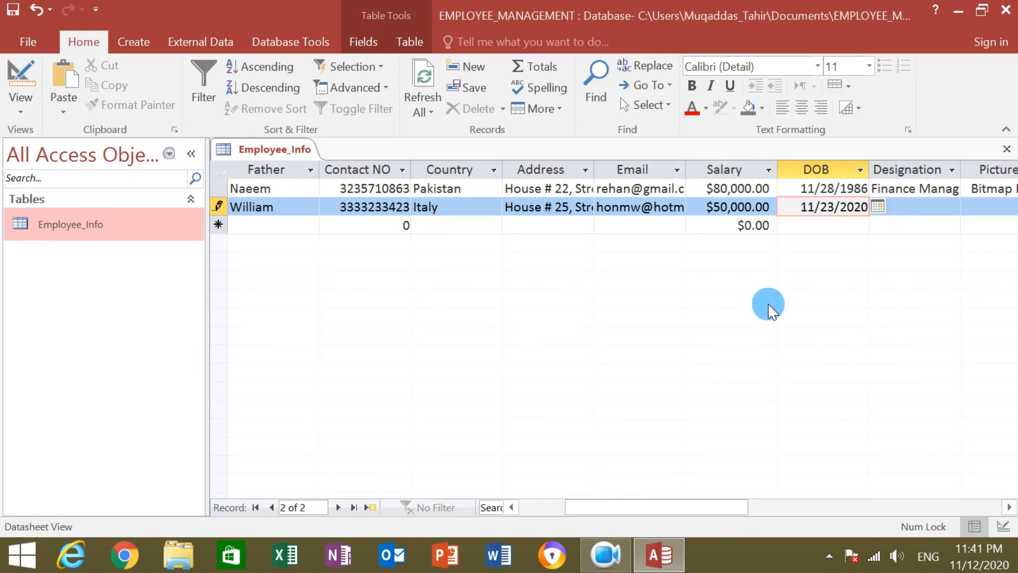
left_click(909, 207)
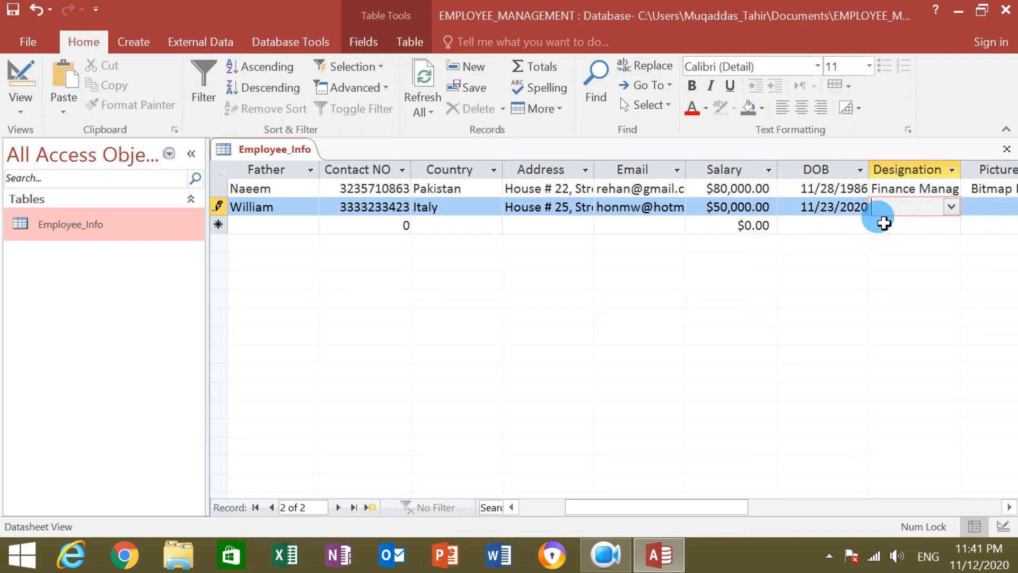
left_click(862, 207)
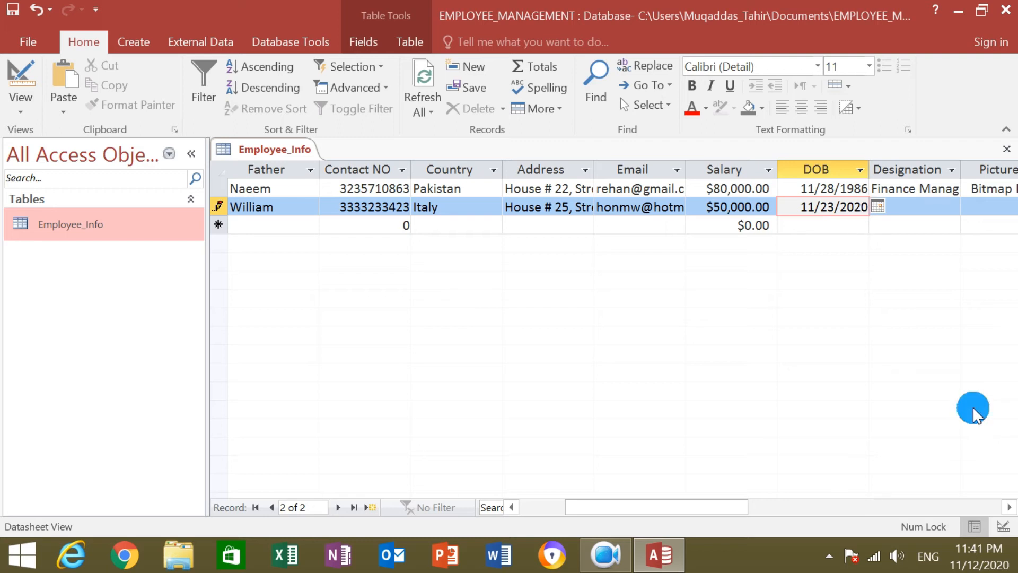
key("BackSpace")
key("BackSpace")
key("BackSpace")
key("BackSpace")
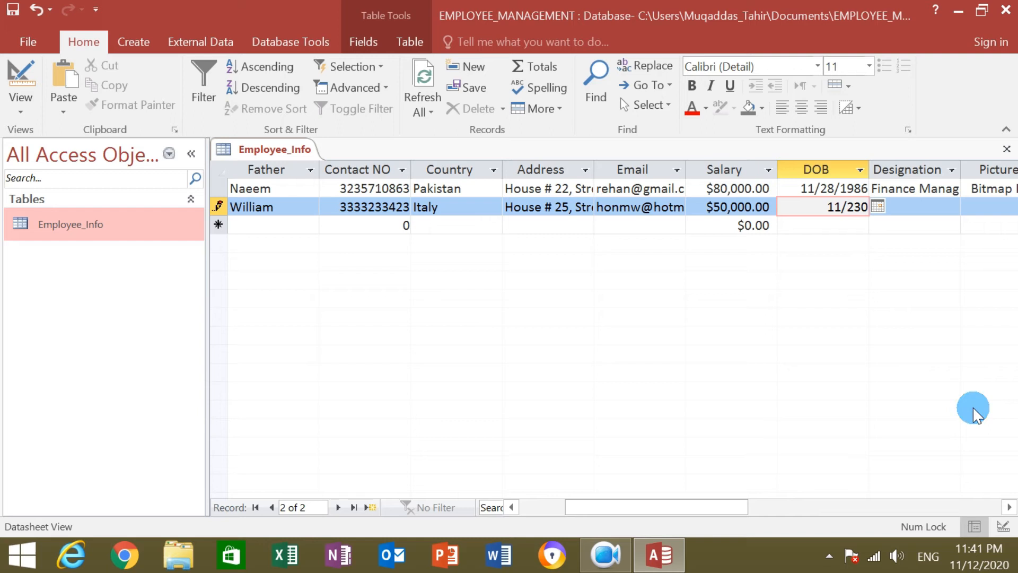
type("/198")
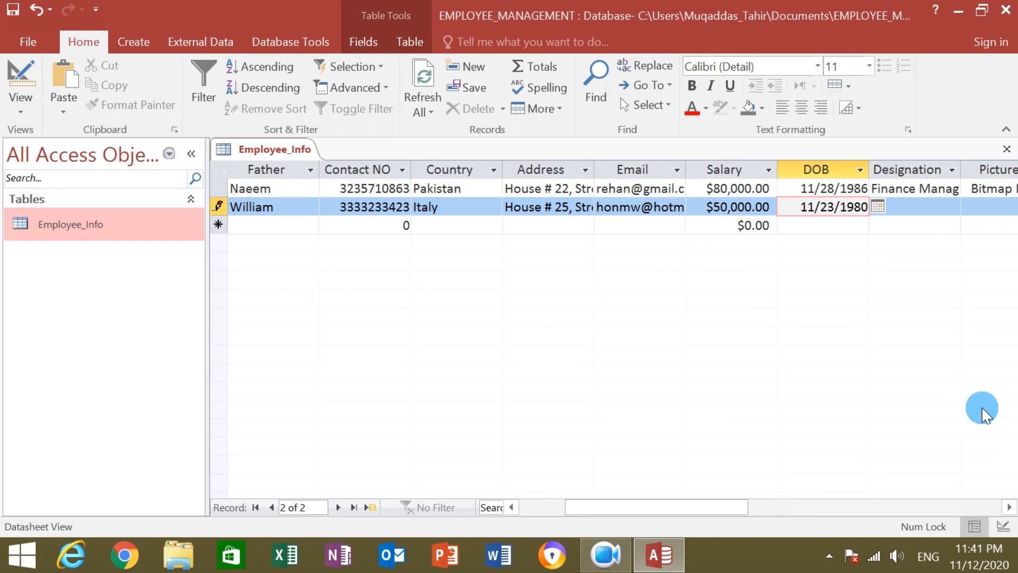
Set record 2's Designation to Accountant and tick Married.
left_click_drag(615, 508, 673, 527)
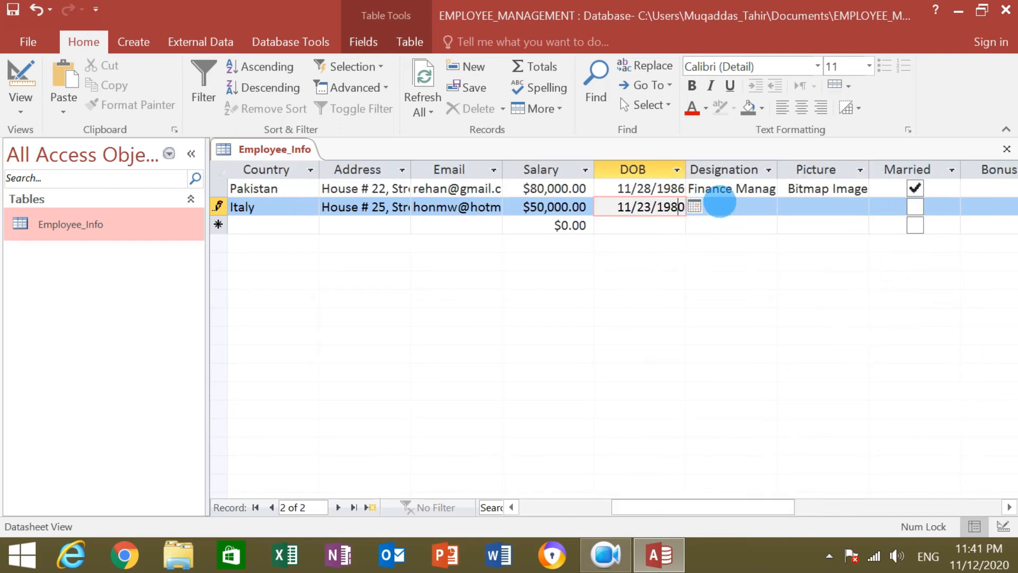
left_click(715, 204)
left_click(768, 203)
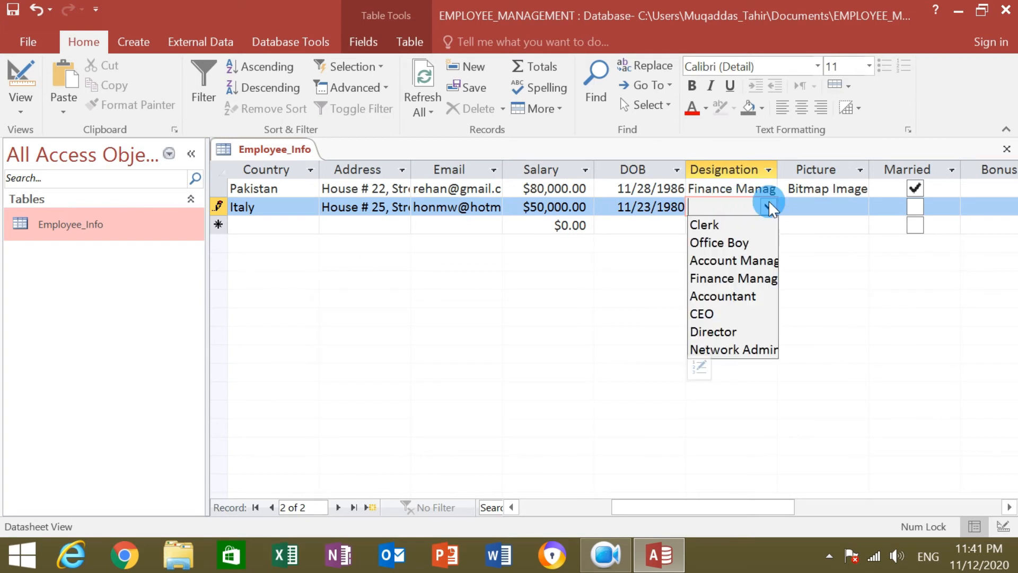
left_click(725, 296)
left_click(828, 206)
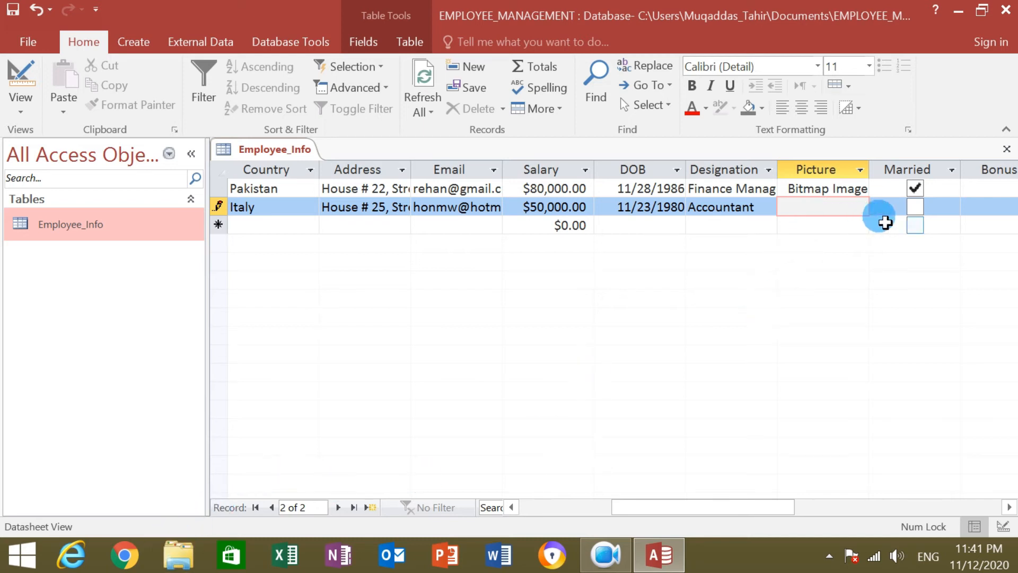
left_click(917, 208)
left_click(915, 207)
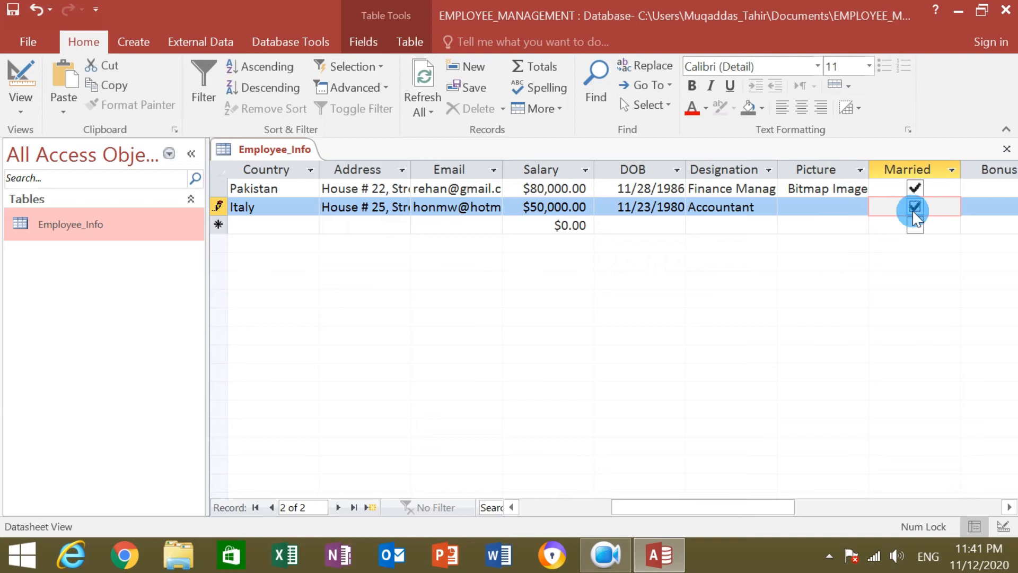
left_click_drag(710, 506, 770, 510)
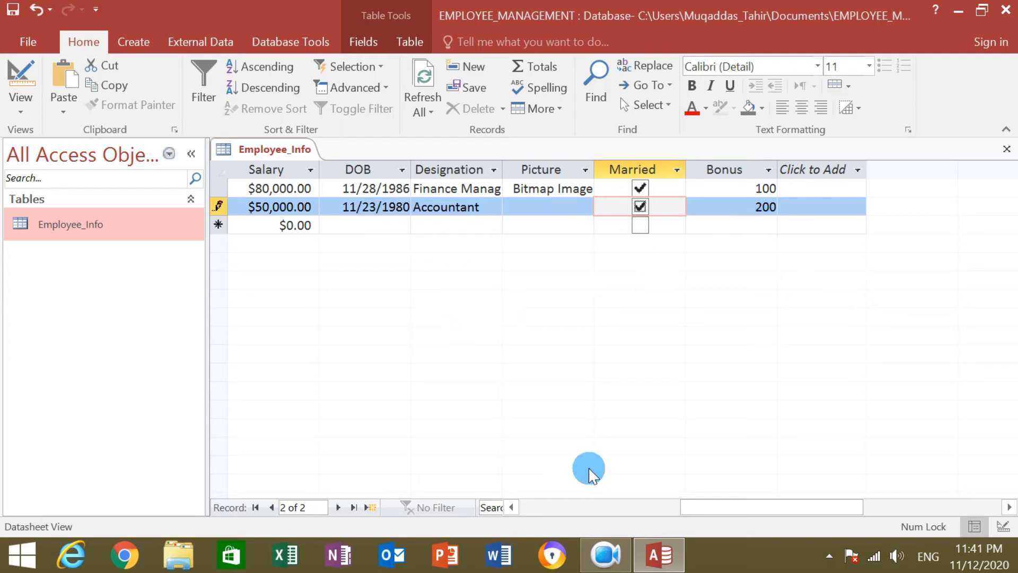
mouse_move(723, 509)
left_mouse_down()
mouse_move(555, 504)
mouse_move(711, 503)
left_mouse_up()
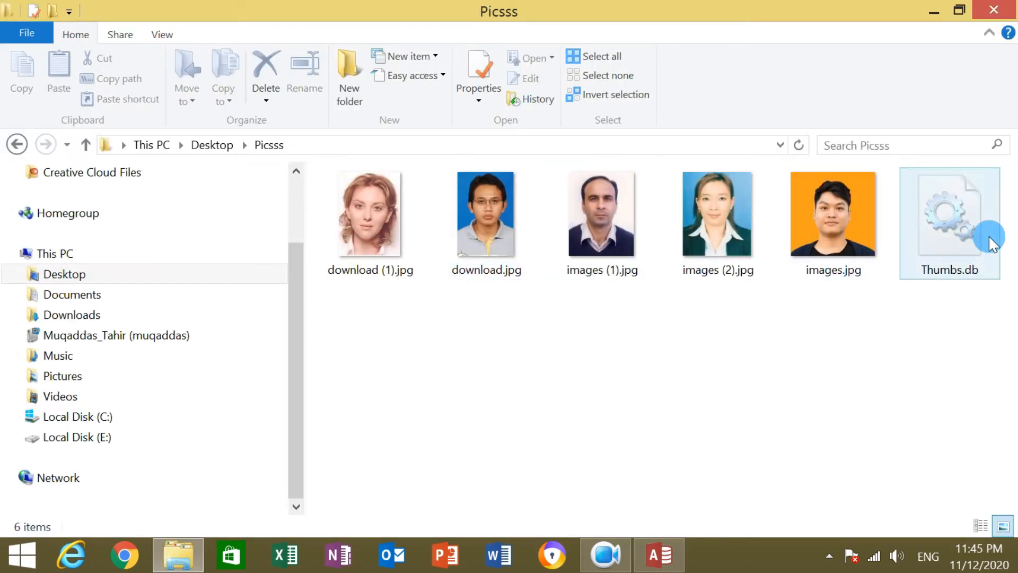
Delete Thumbs.db and rename download (1).jpg to download (1).bmp.
left_click(987, 241)
key("Delete")
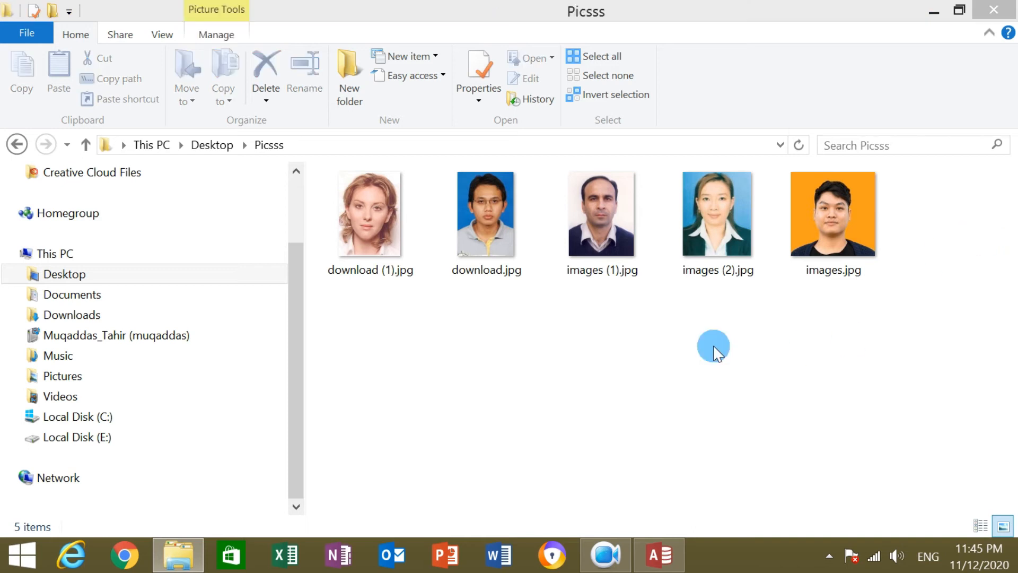
left_click_drag(364, 305, 827, 200)
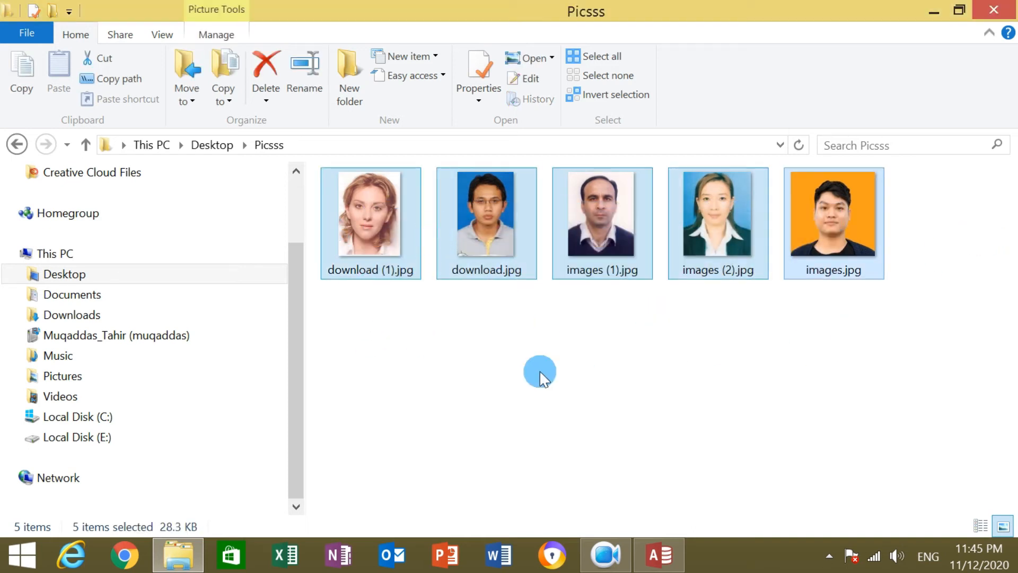
left_click(377, 337)
left_click(411, 275)
left_click(412, 272)
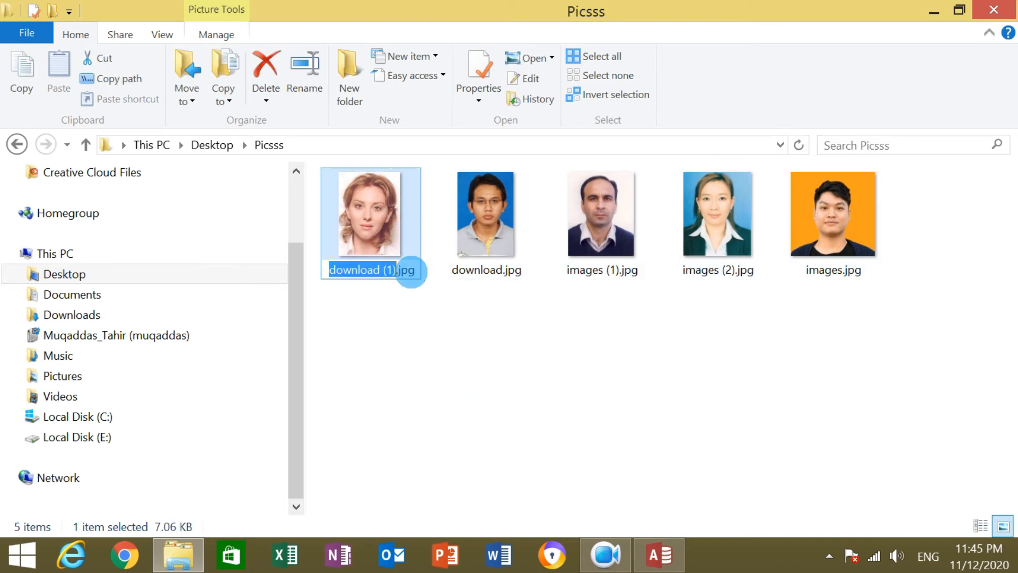
double_click(409, 270)
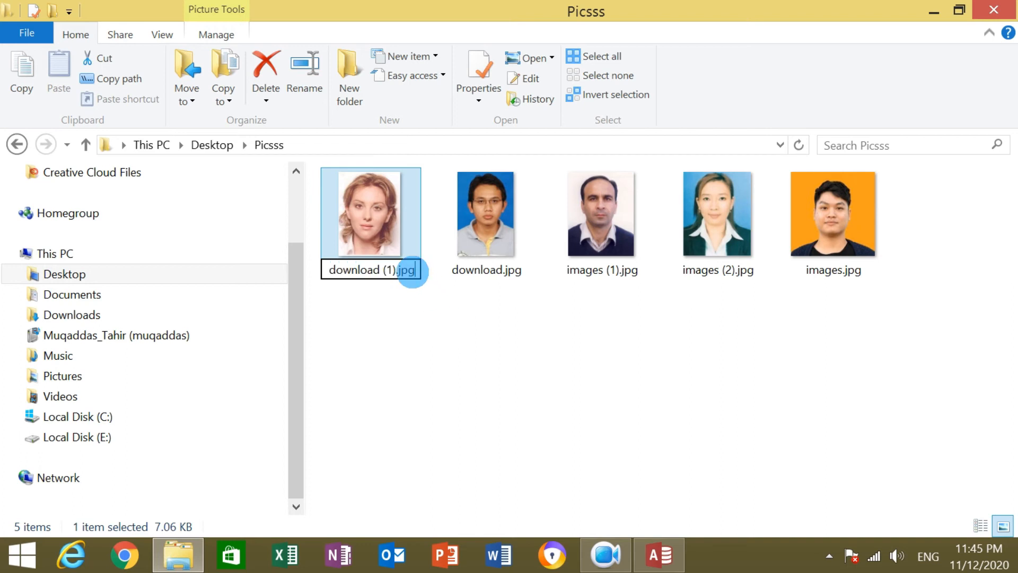
key("BackSpace")
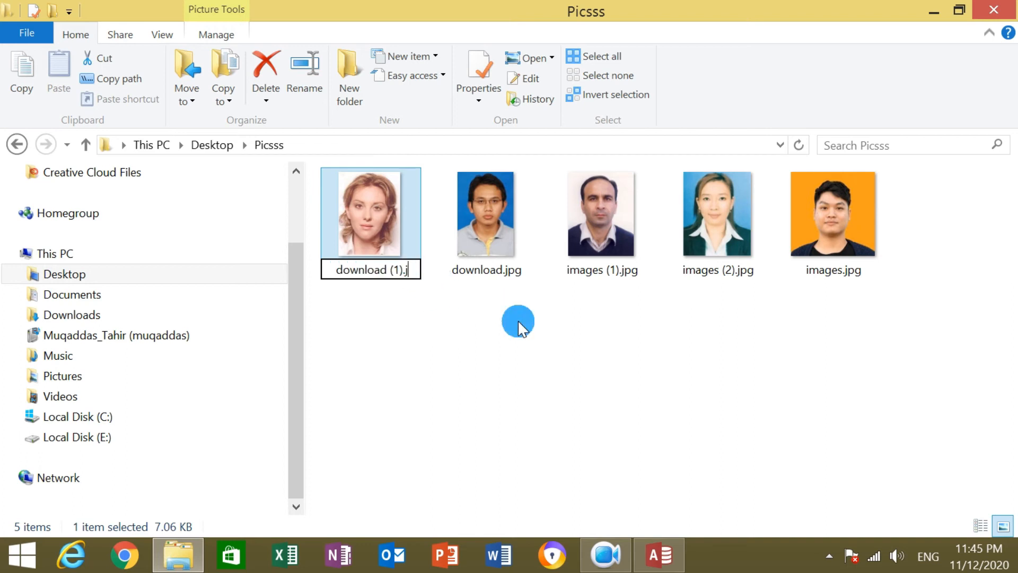
type("bmp")
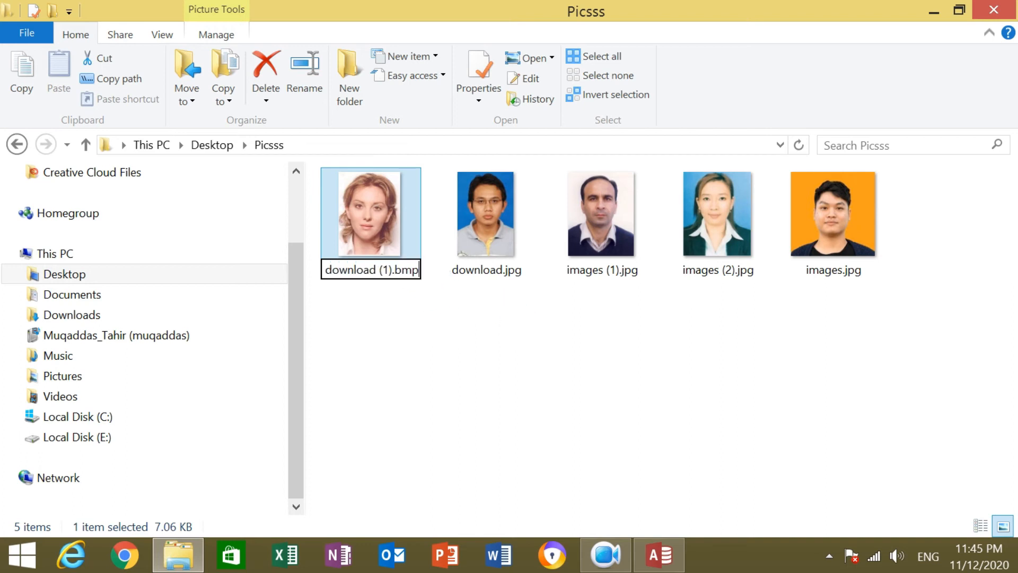
left_click(464, 348)
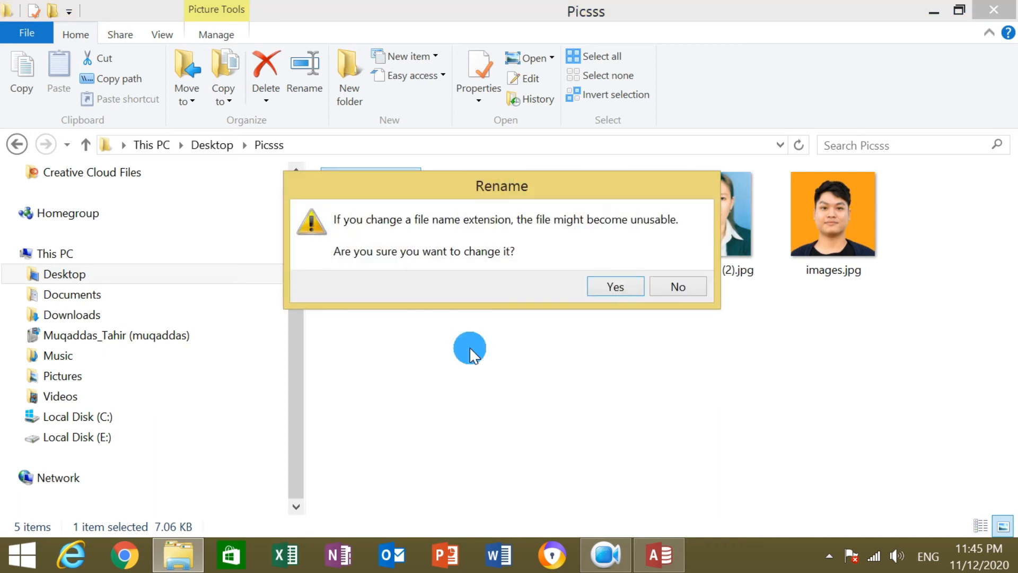
left_click(620, 286)
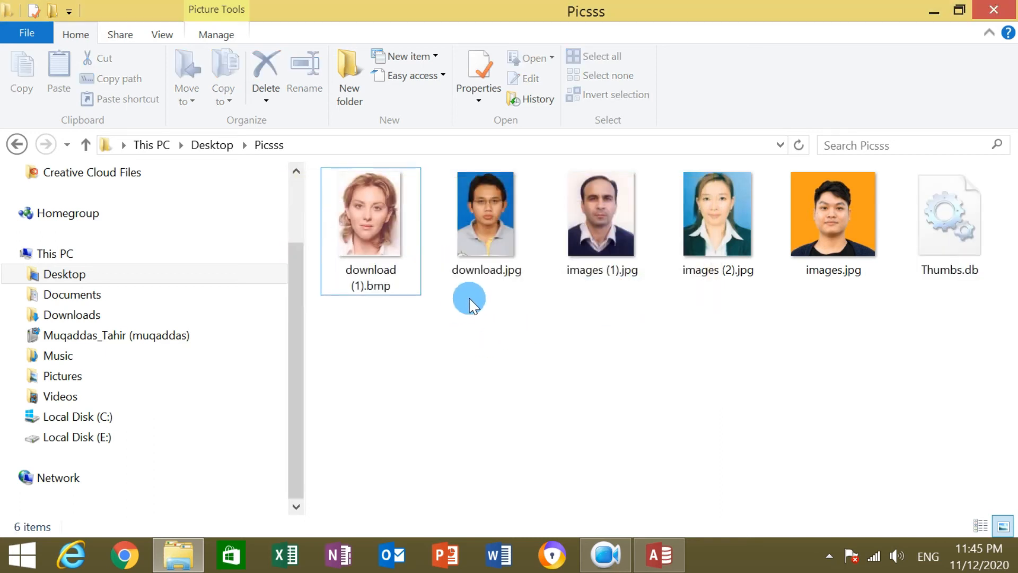
Rename download.jpg to download.bmp.
left_click(484, 278)
left_click(523, 271)
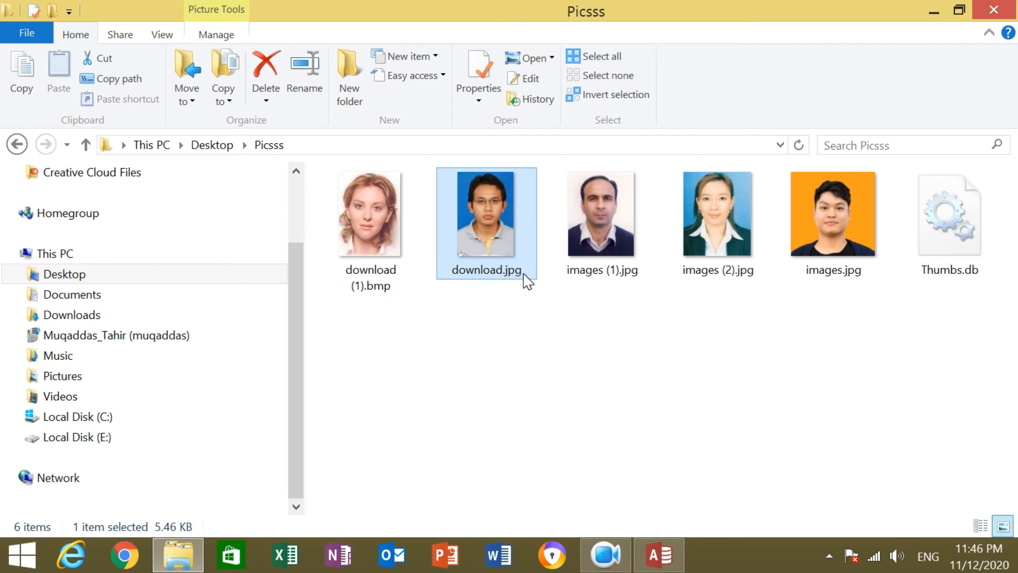
left_click(523, 272)
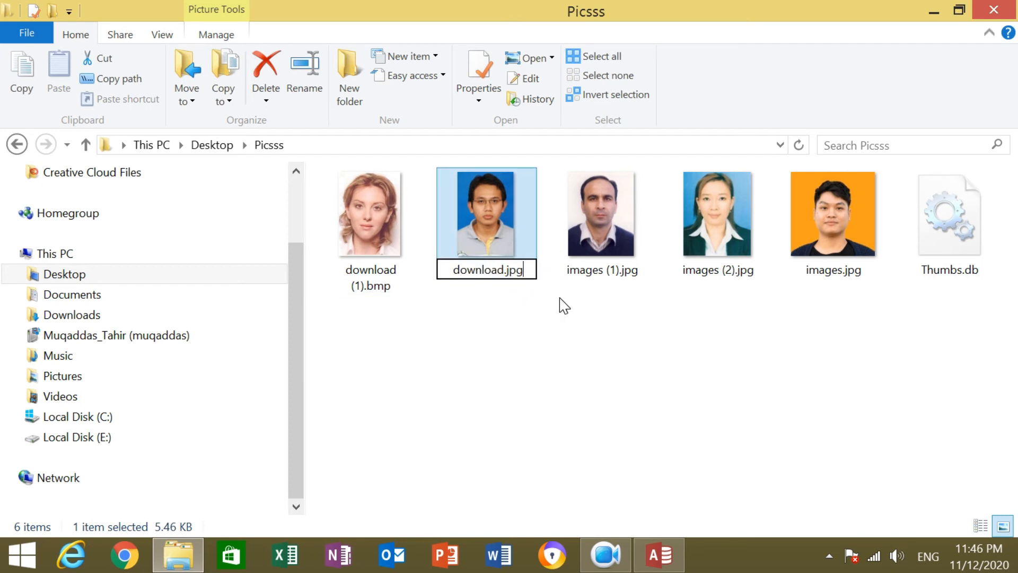
key("BackSpace")
key("BackSpace")
key("BackSpace")
type("bmp")
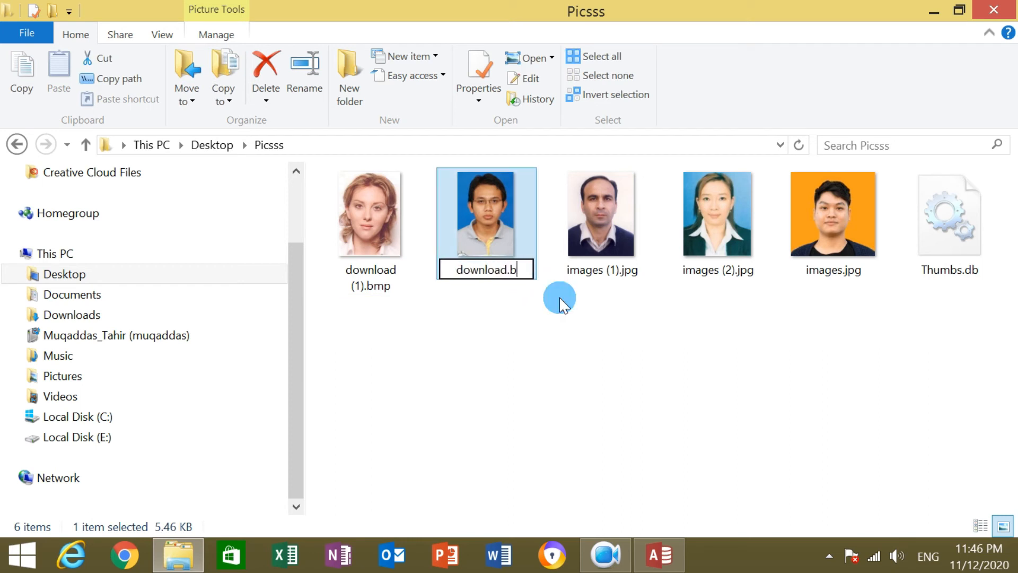
key("Return")
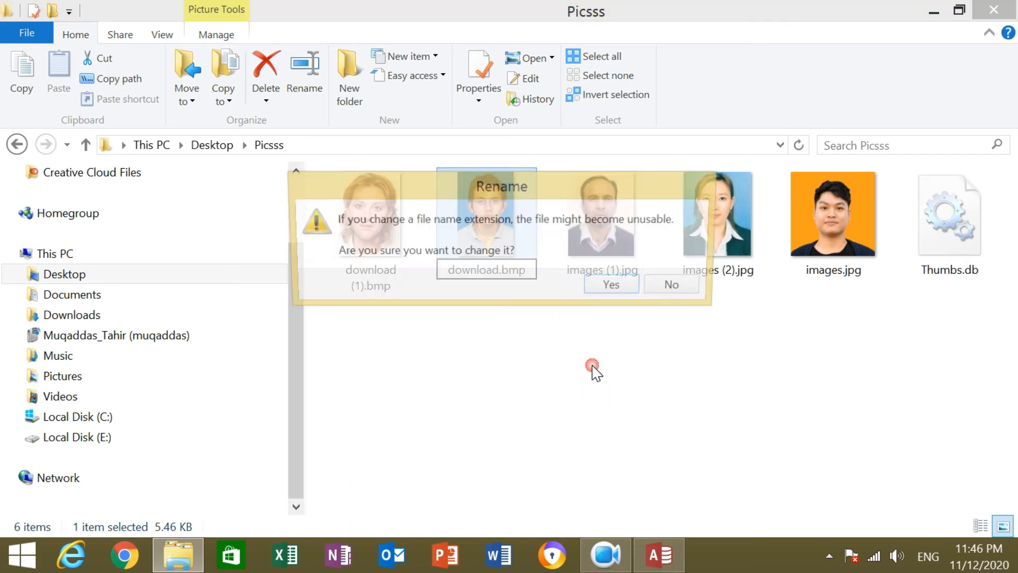
left_click(623, 292)
Rename images (1).jpg to images (1).bmp.
left_click(625, 279)
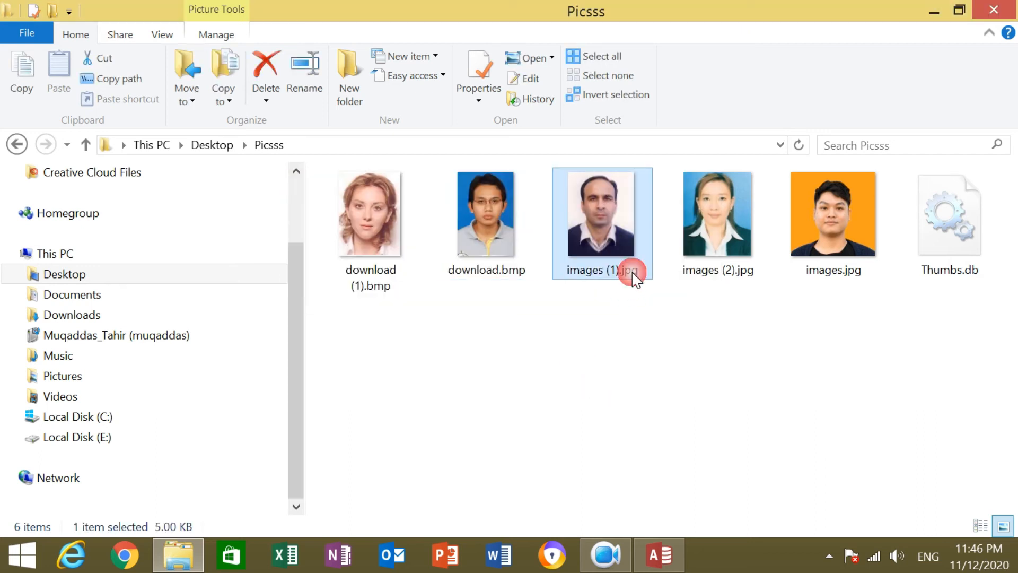
left_click(631, 273)
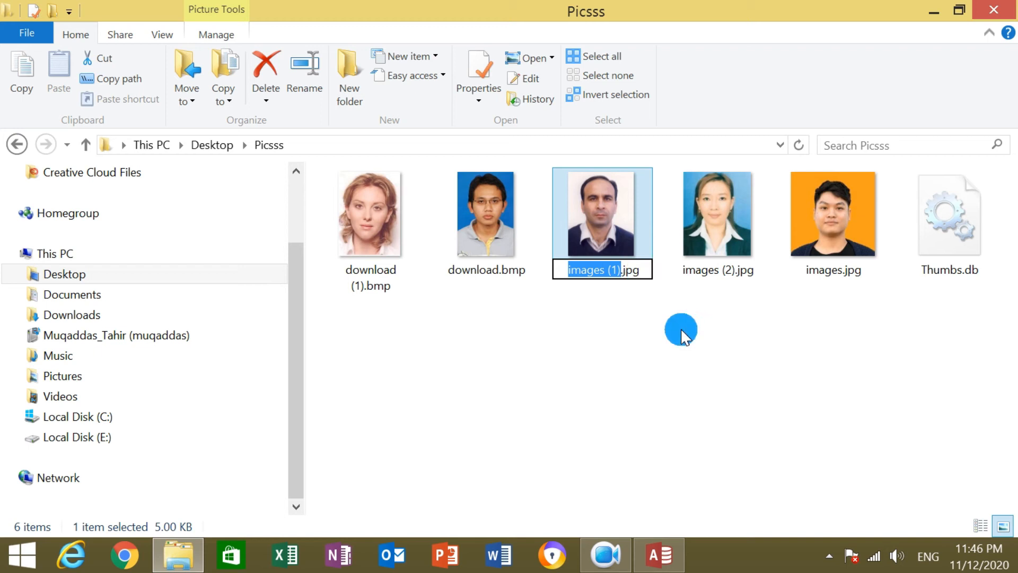
key("Right")
key("Right")
key("BackSpace")
key("BackSpace")
key("BackSpace")
type("bmp")
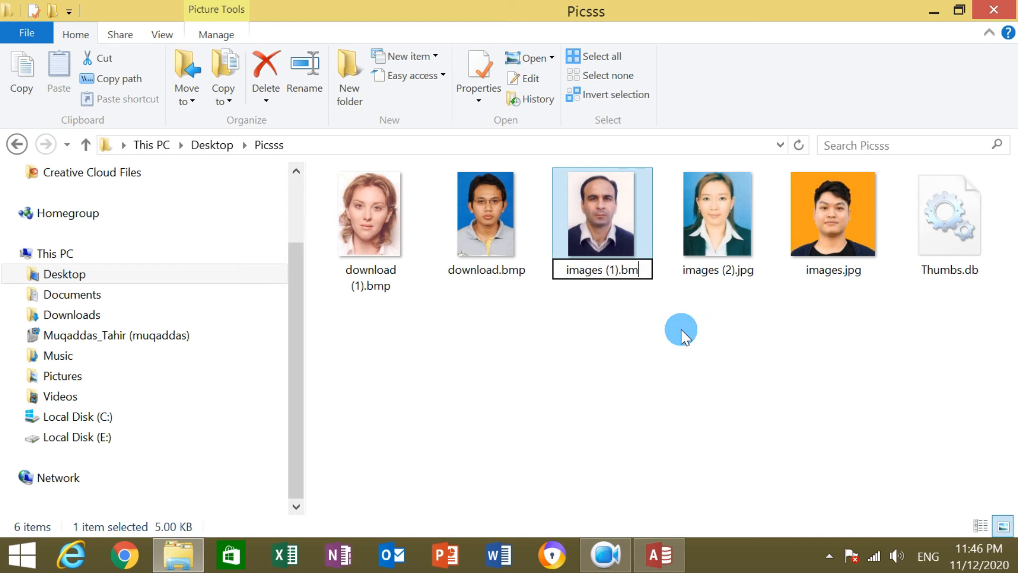
left_click(734, 320)
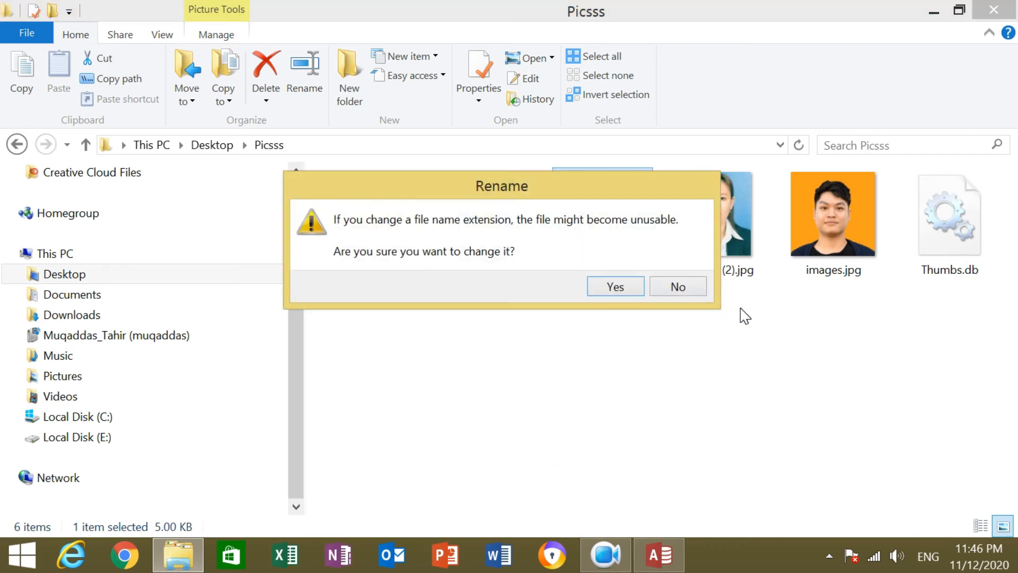
left_click(627, 290)
Rename images (2).jpg to images (2).bmp.
left_click(757, 274)
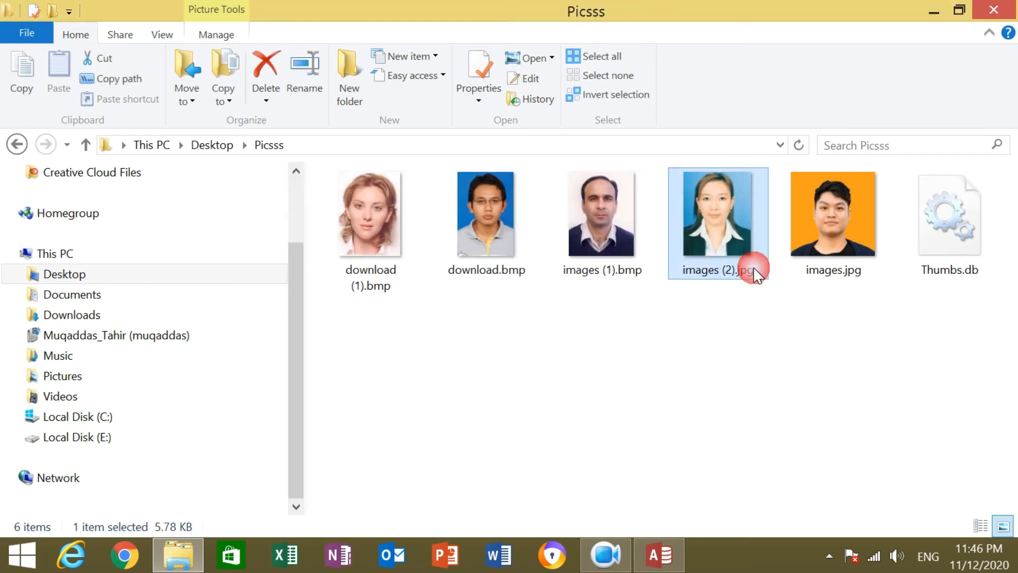
left_click(756, 268)
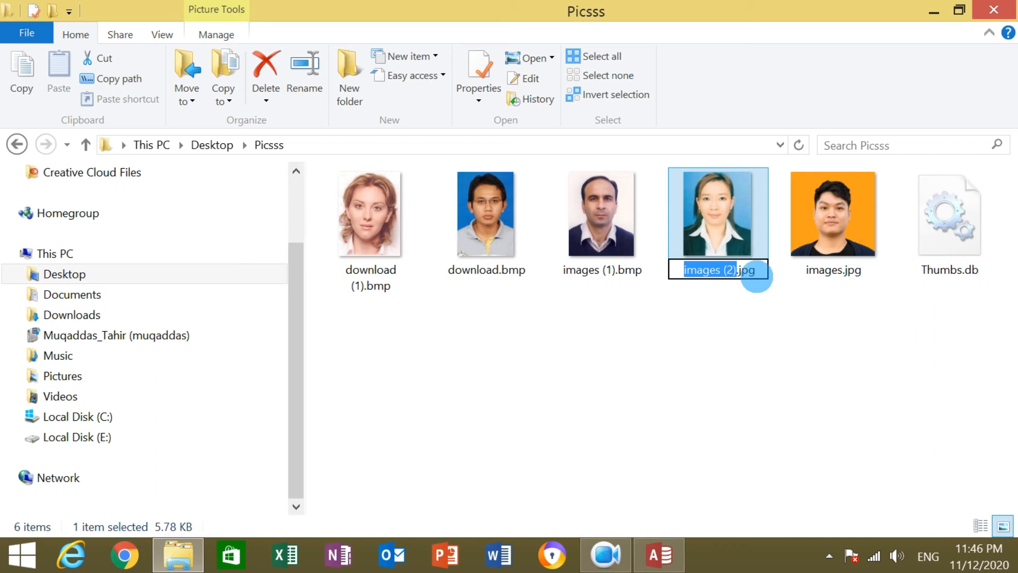
left_click(757, 276)
key("BackSpace")
key("BackSpace")
key("BackSpace")
key("BackSpace")
type(".")
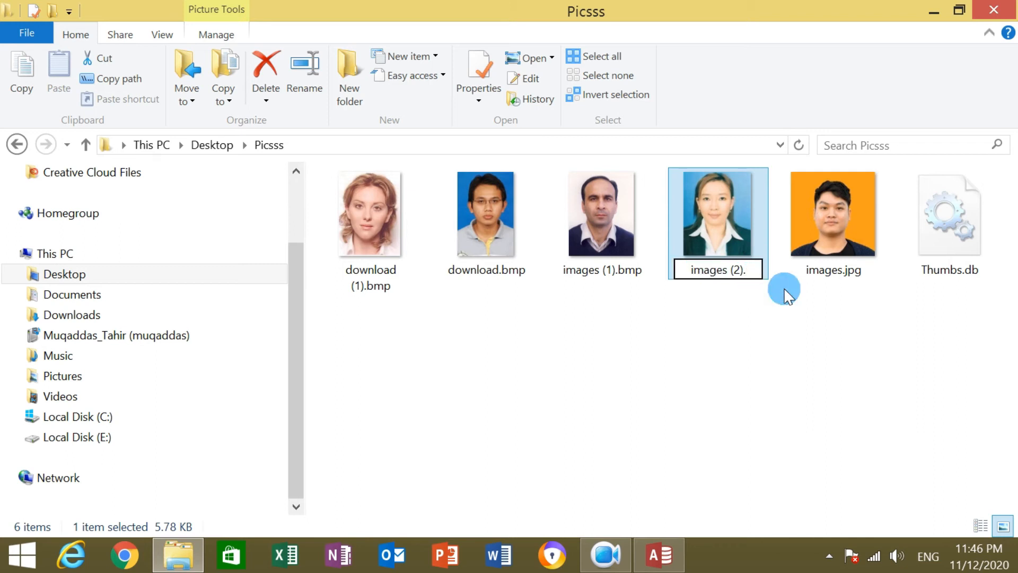
type("bmp")
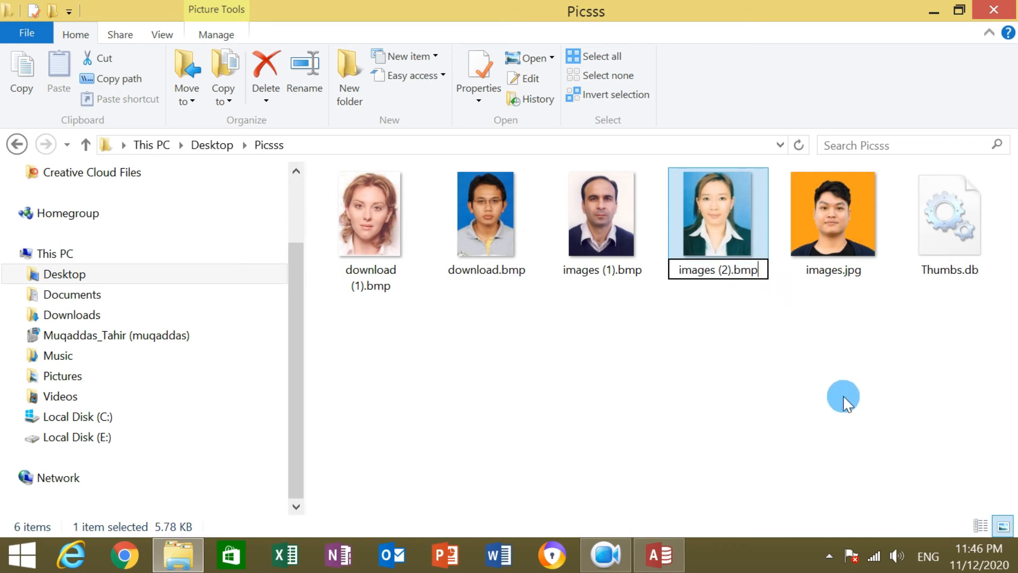
left_click(842, 396)
left_click(630, 286)
Rename images.jpg to images.bmp.
left_click(854, 268)
left_click(863, 270)
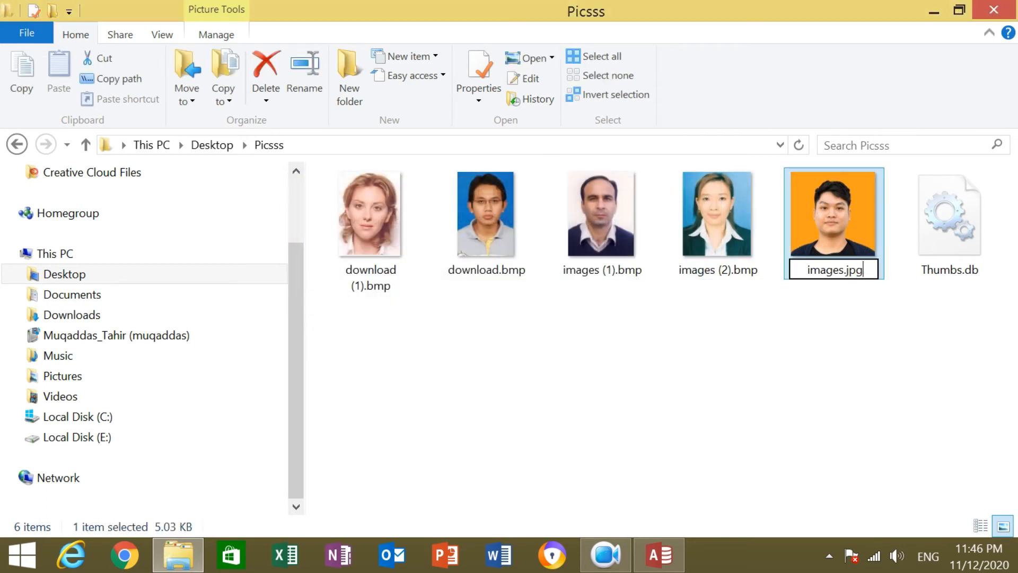
key("End")
key("BackSpace")
key("BackSpace")
key("BackSpace")
type("bmp")
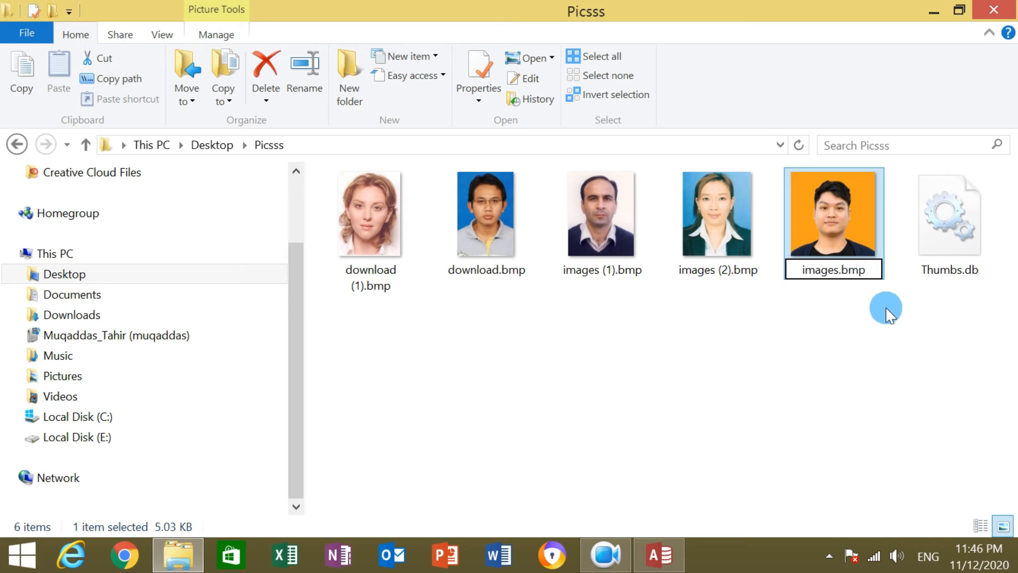
key("Return")
left_click(617, 290)
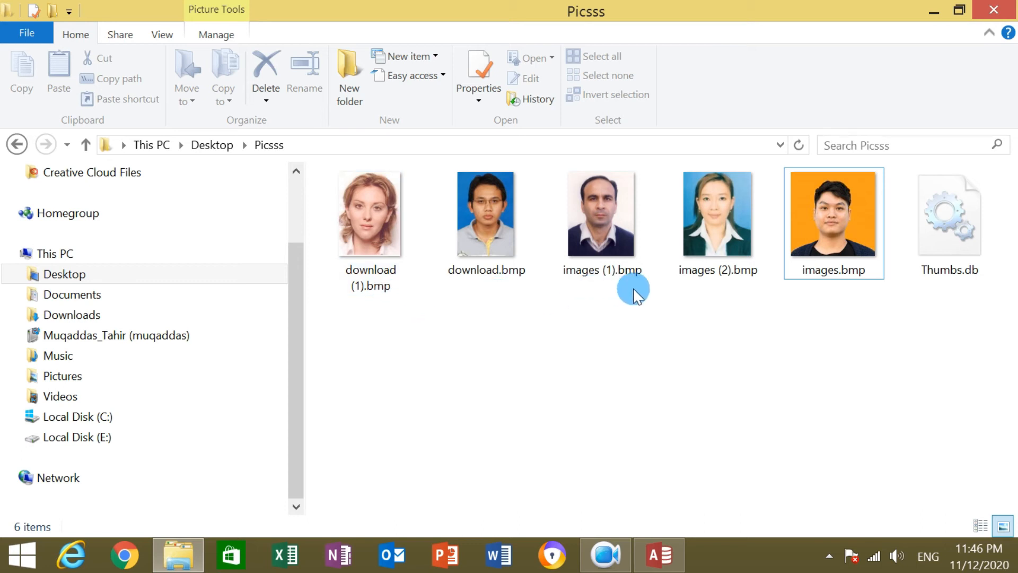
left_click(988, 32)
Back in Access, insert an object from file into row 2's Picture cell.
left_click(990, 10)
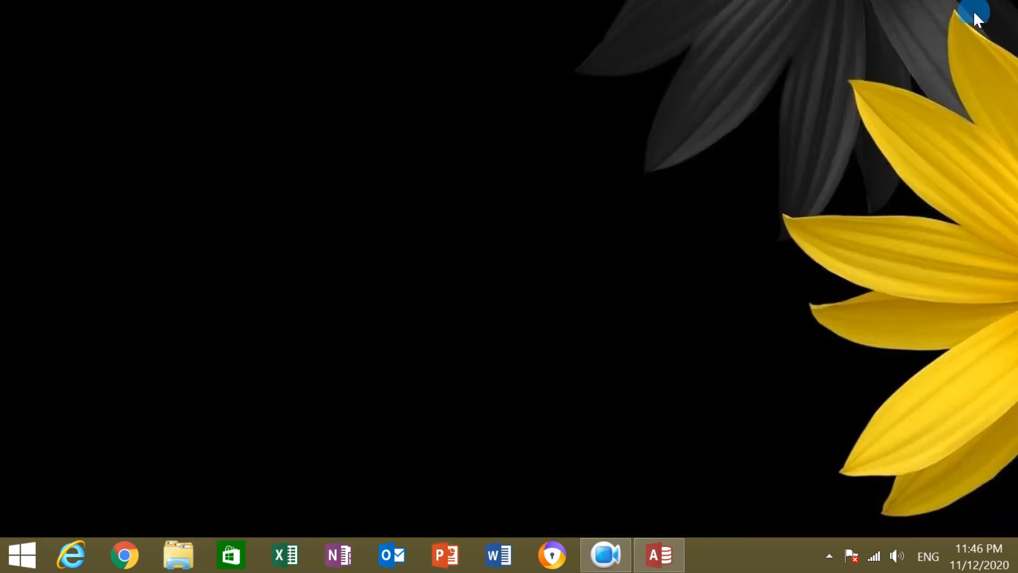
left_click(659, 555)
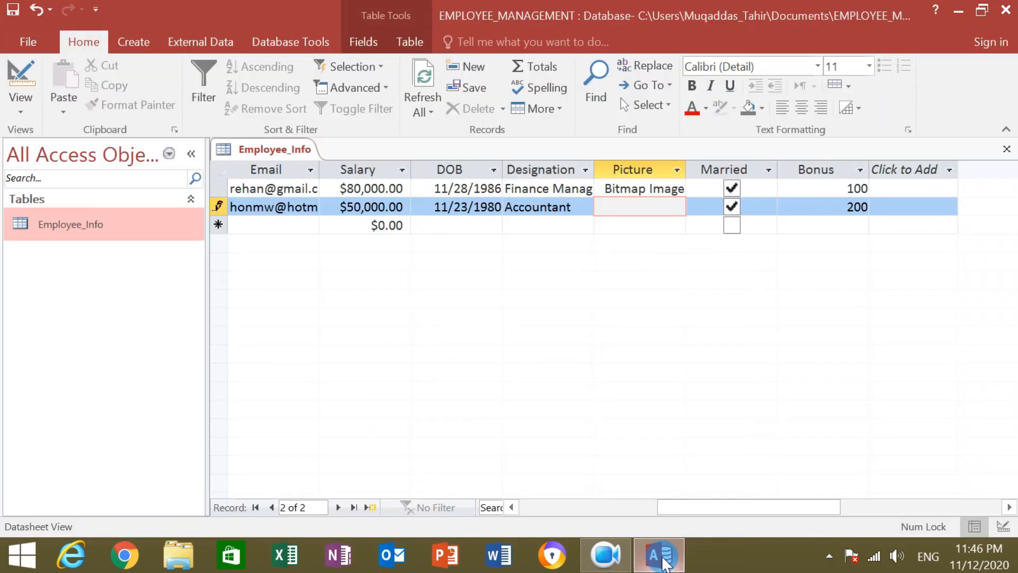
left_click(669, 261)
right_click(655, 212)
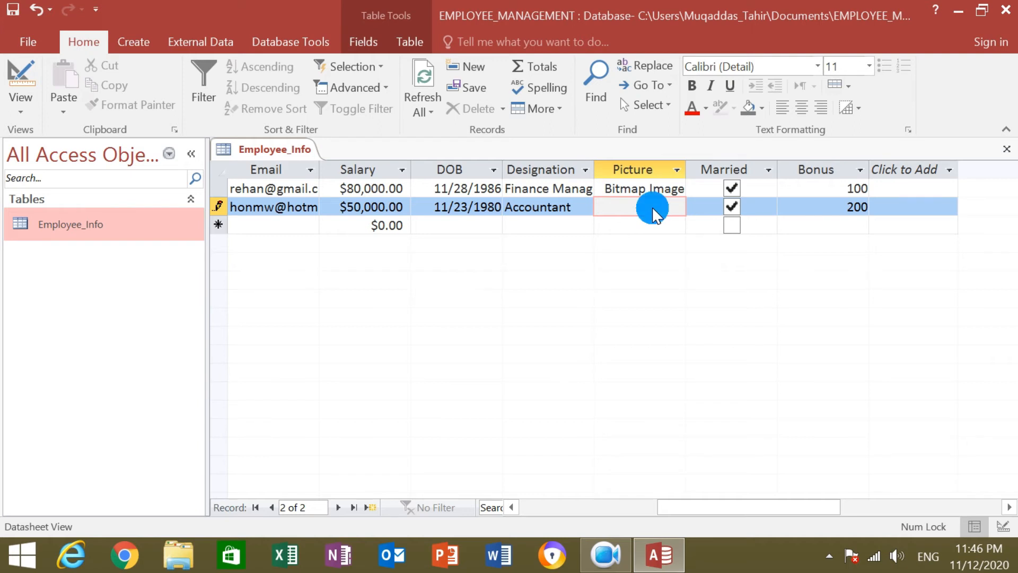
right_click(651, 206)
left_click(708, 387)
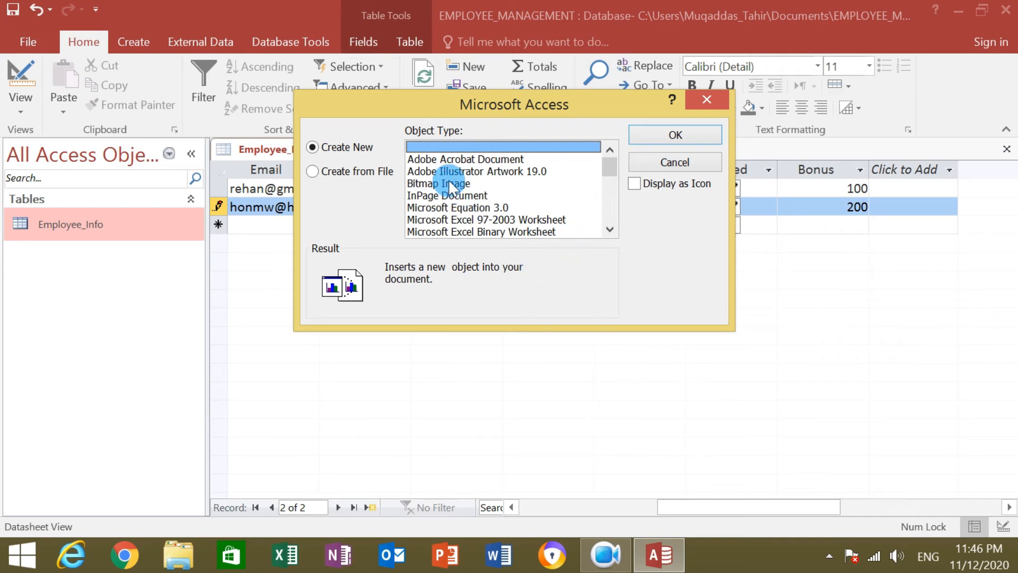
left_click(448, 183)
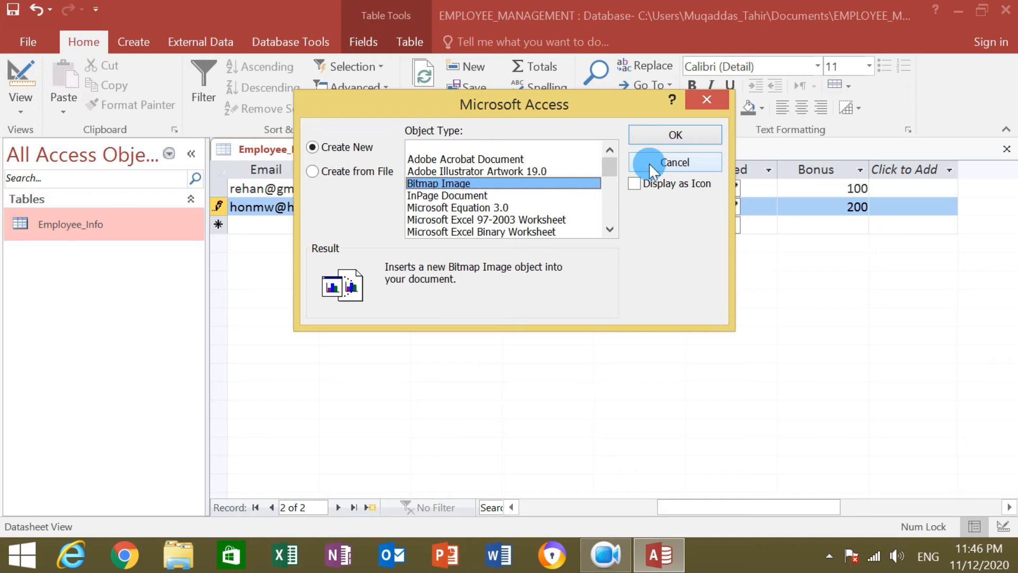
left_click(329, 180)
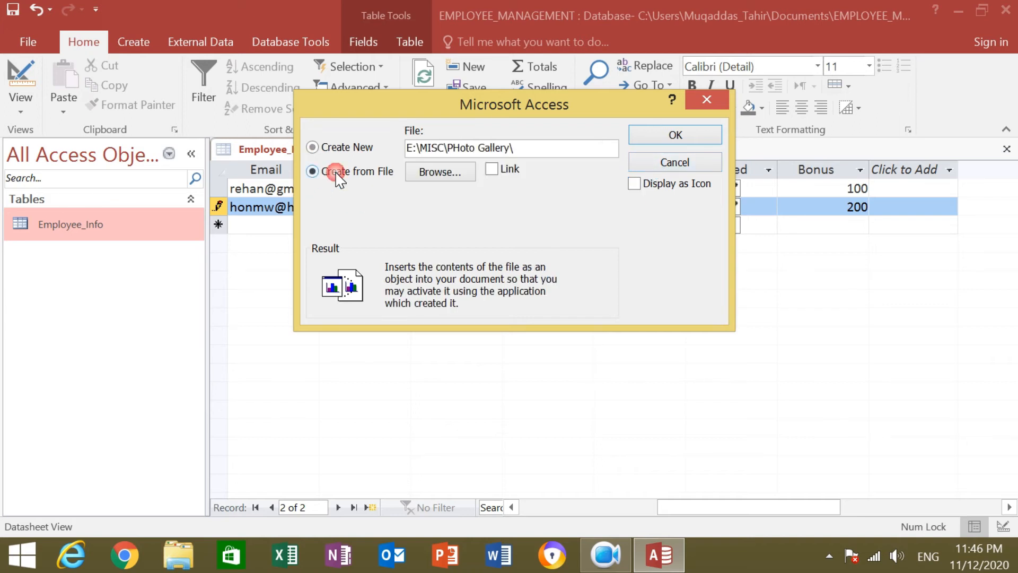
Choose download.bmp from Desktop\Picsss and insert it into the Picture cell.
left_click(440, 171)
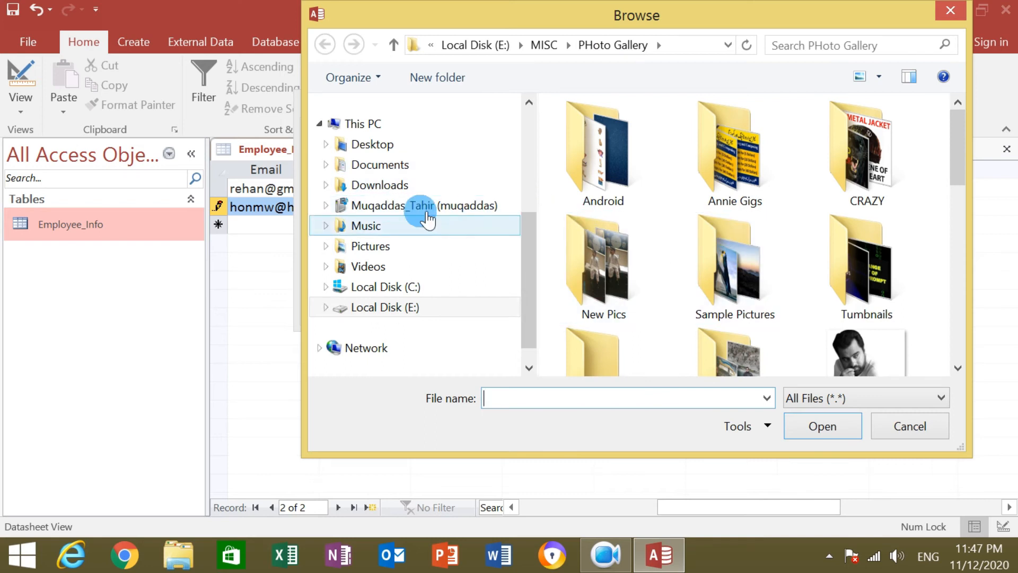
left_click(371, 144)
left_click_drag(959, 136, 963, 159)
left_click(733, 166)
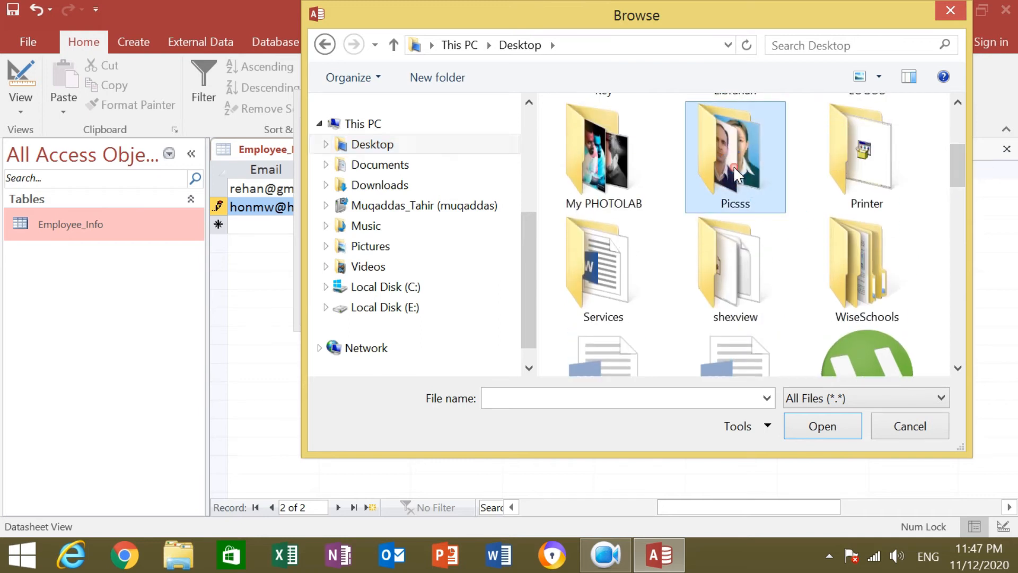
double_click(733, 167)
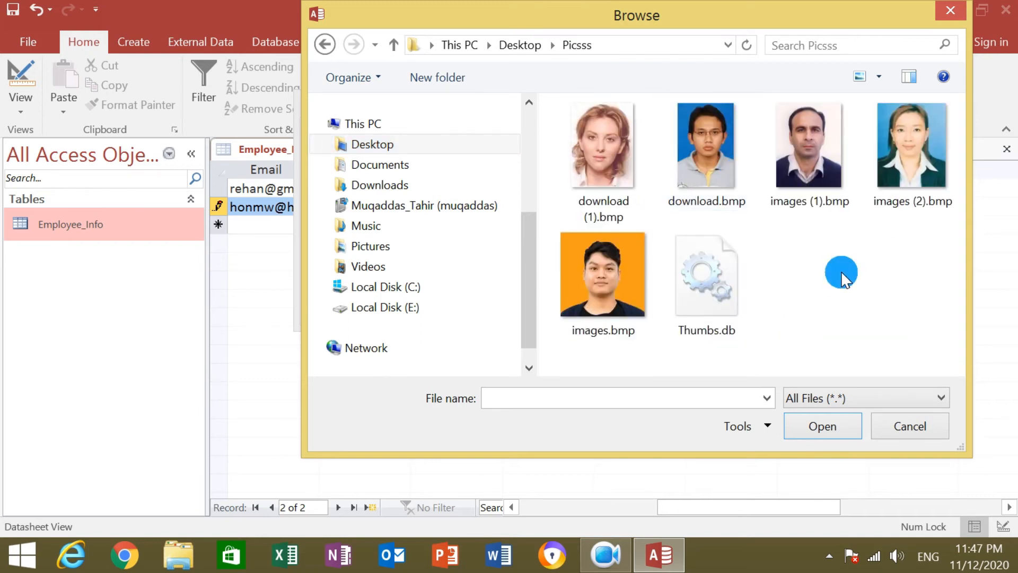
left_click(699, 142)
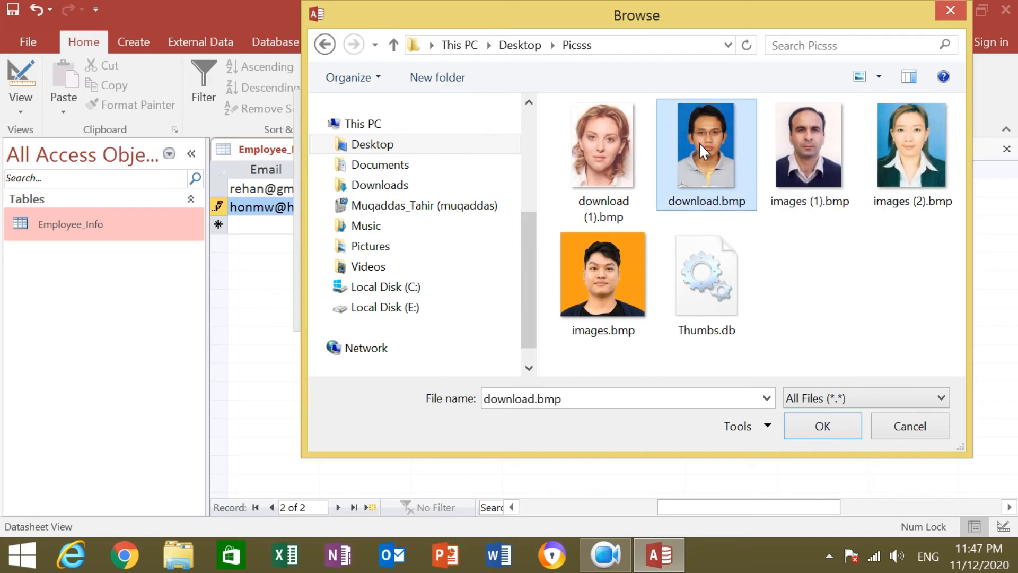
left_click(825, 424)
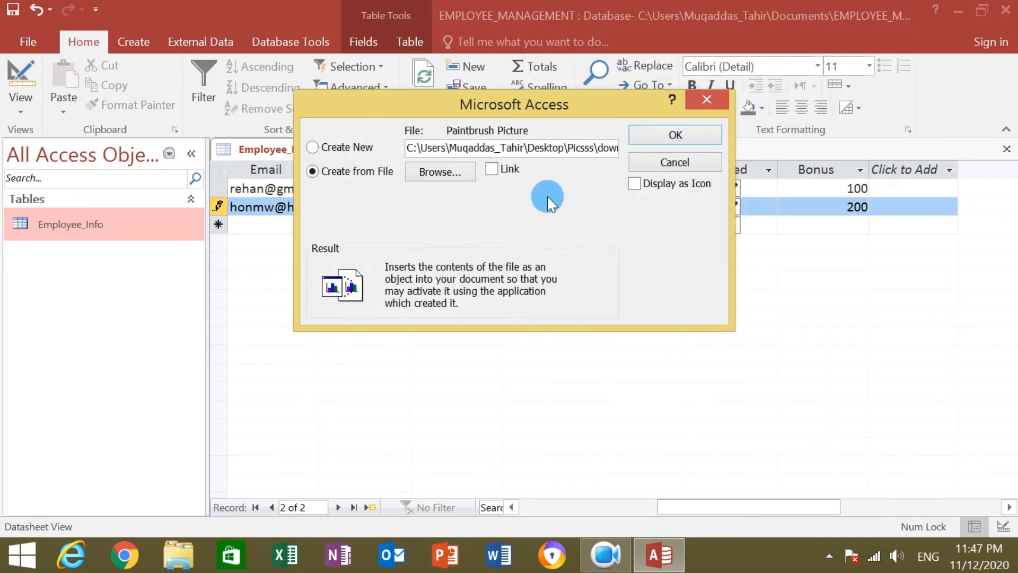
left_click(667, 135)
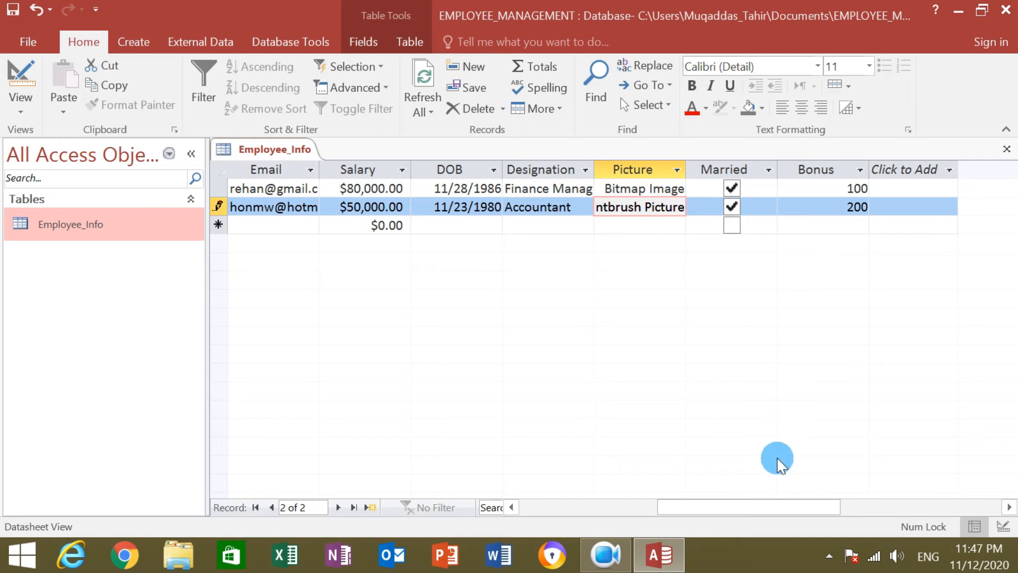
mouse_move(745, 506)
left_mouse_down()
mouse_move(606, 521)
mouse_move(543, 506)
left_mouse_up()
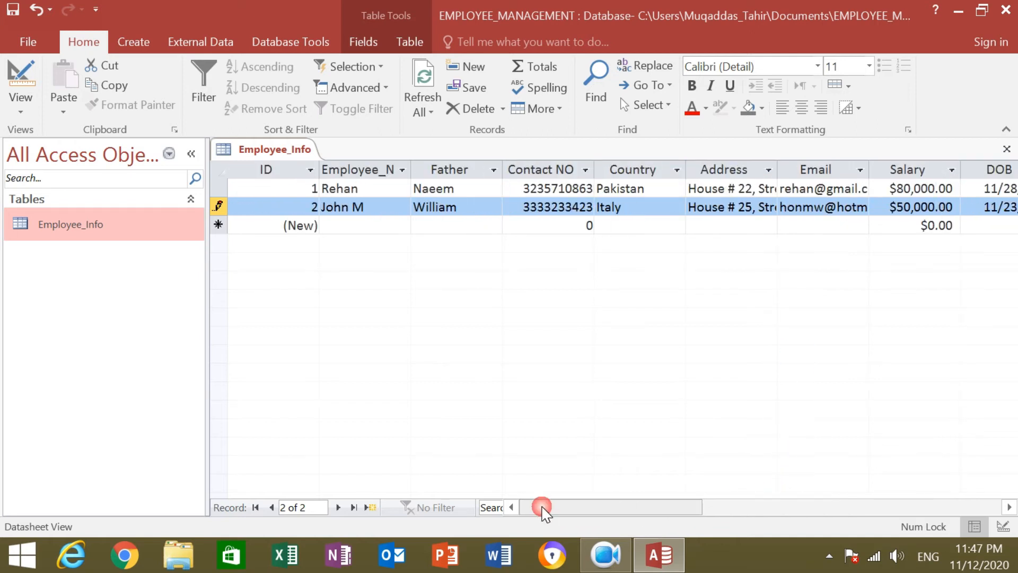
Add a third record with the employee's name, father's name, contact number and country Canada.
left_click(367, 225)
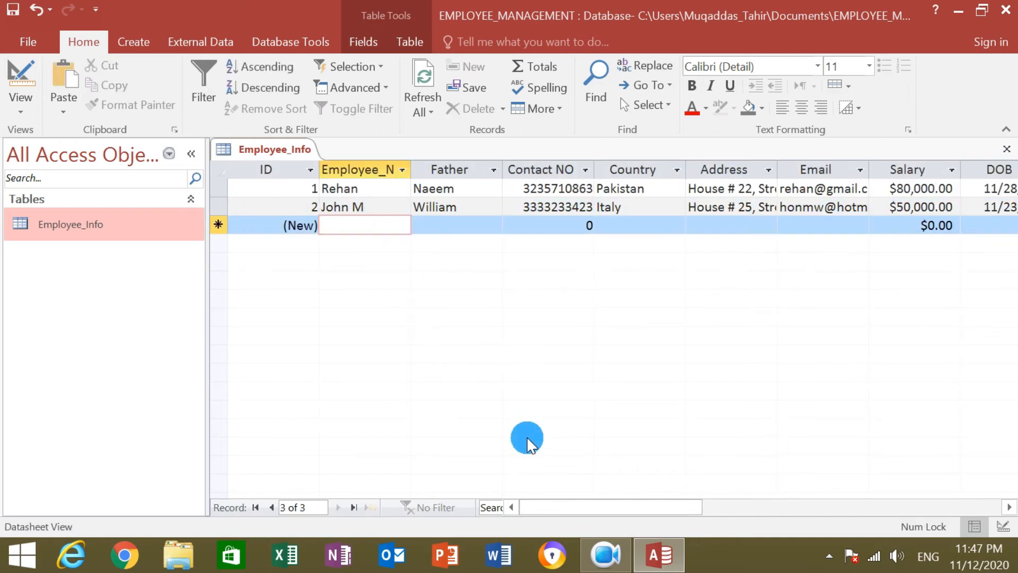
type("Saira")
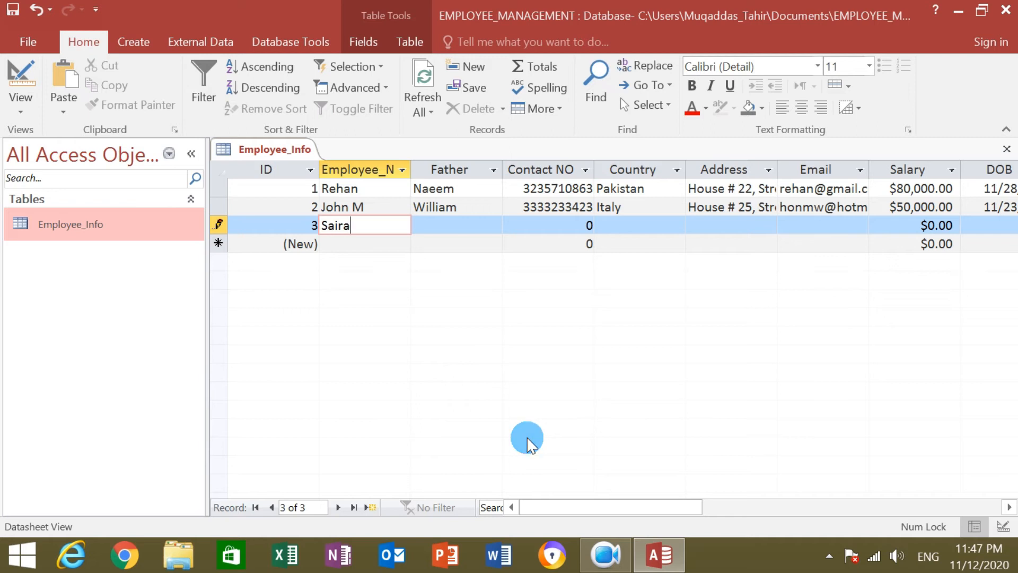
left_click(440, 225)
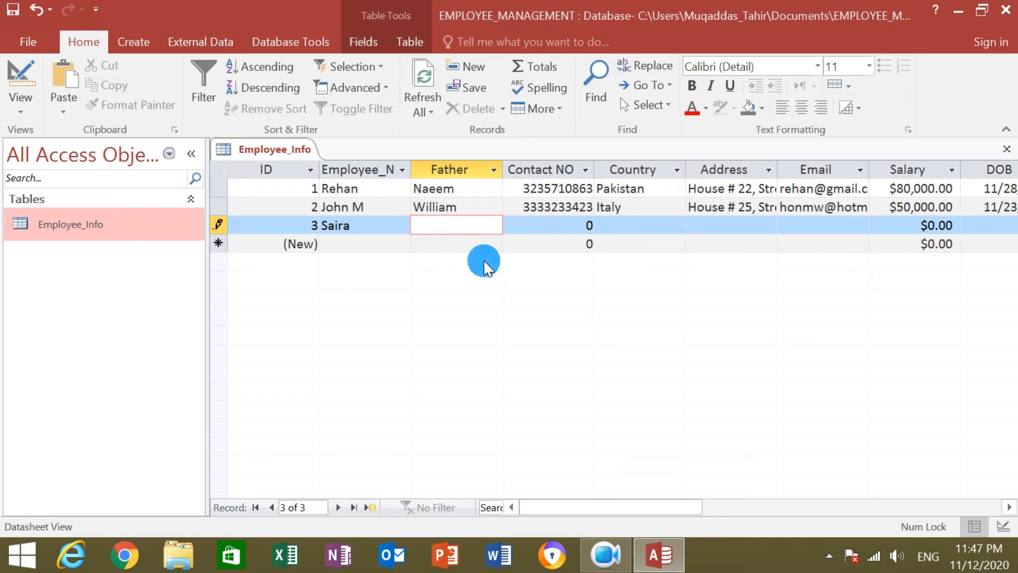
type("George")
left_click(588, 225)
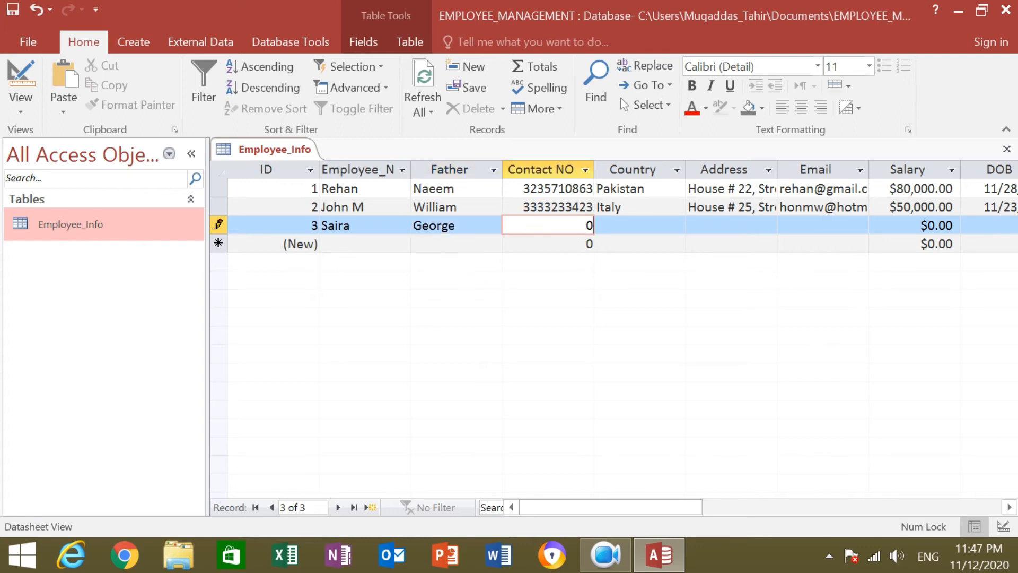
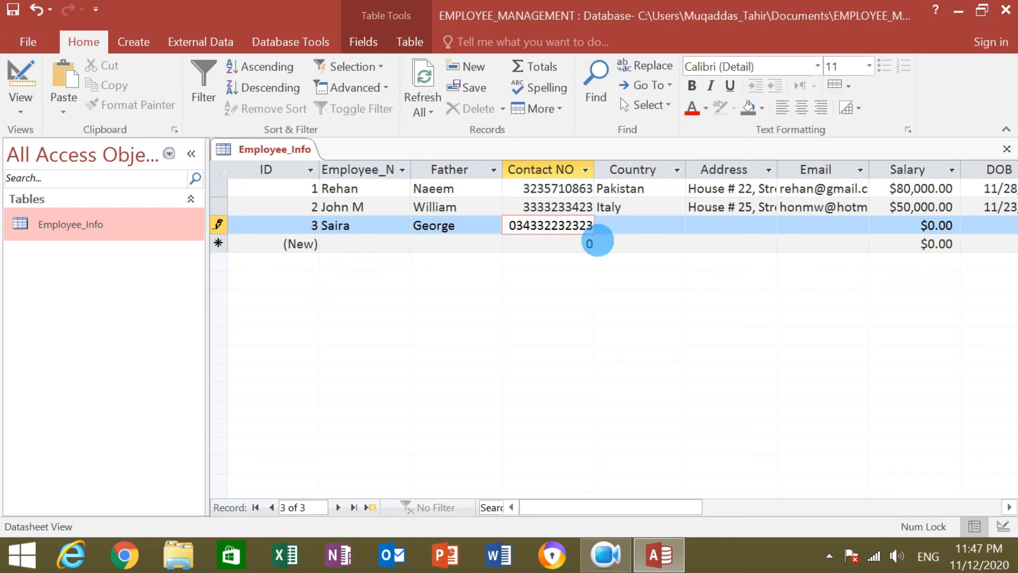
left_click(615, 224)
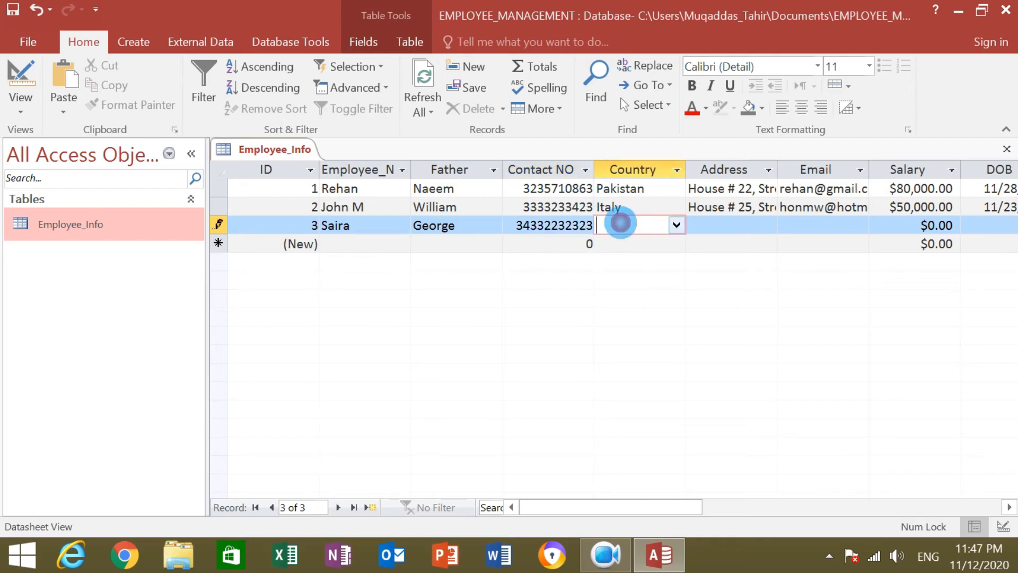
left_click(676, 225)
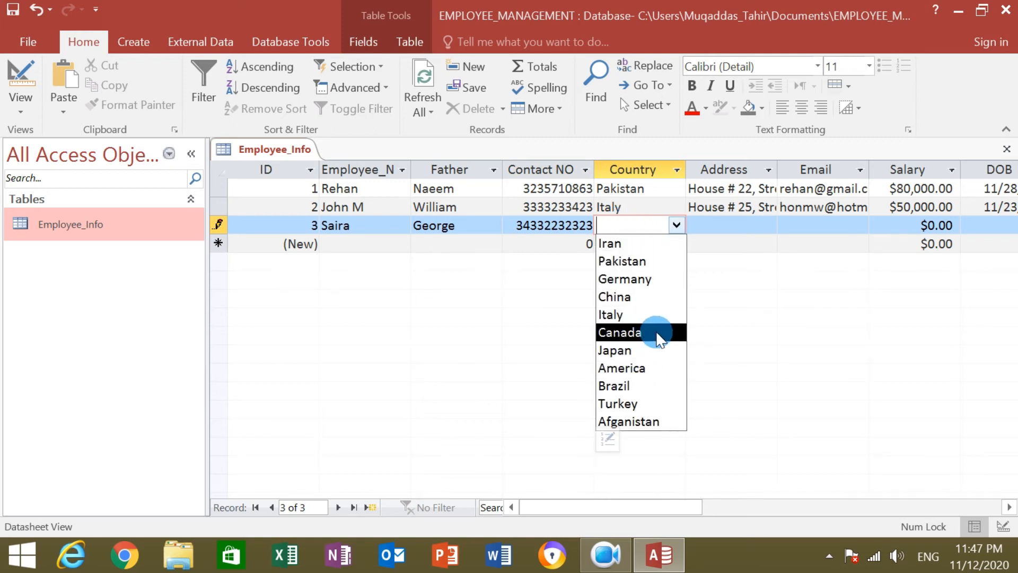
left_click(670, 333)
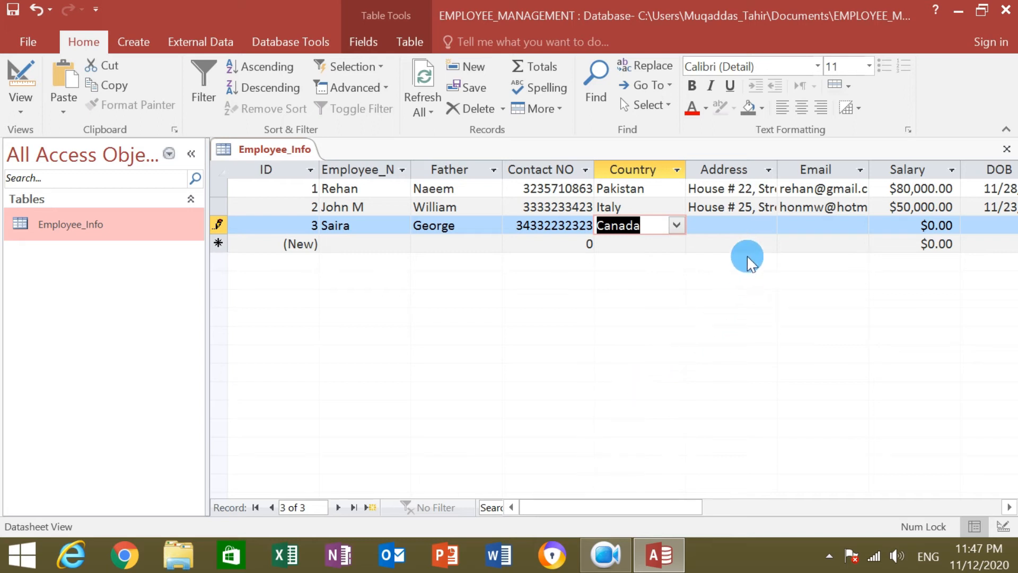
Paste record 3's address and correct its city to Toronto.
left_click(735, 224)
key("ctrl+v")
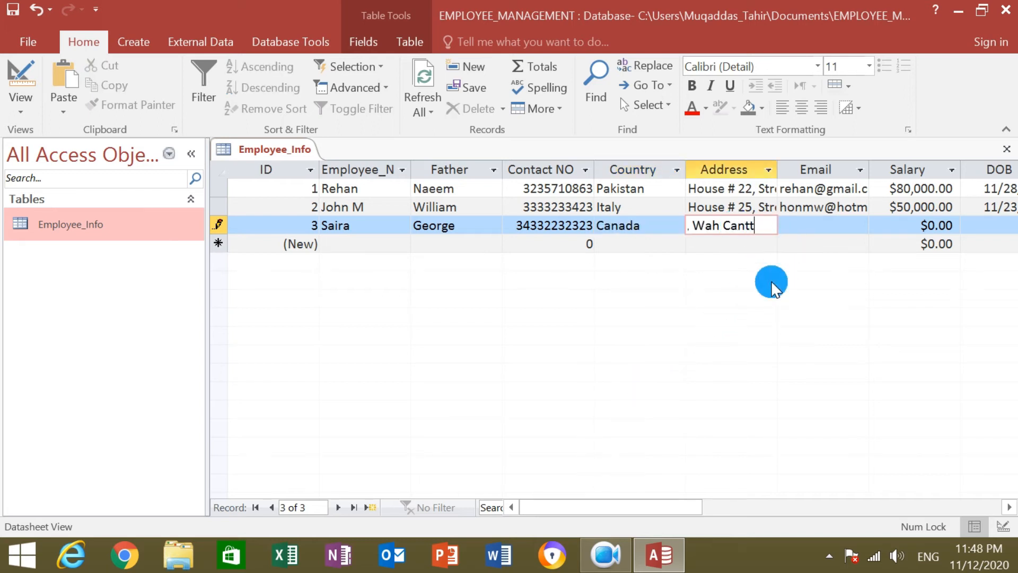
key("BackSpace")
key("BackSpace")
key("BackSpace")
key("BackSpace")
key("BackSpace")
key("BackSpace")
key("BackSpace")
key("BackSpace")
key("BackSpace")
type("TOronto")
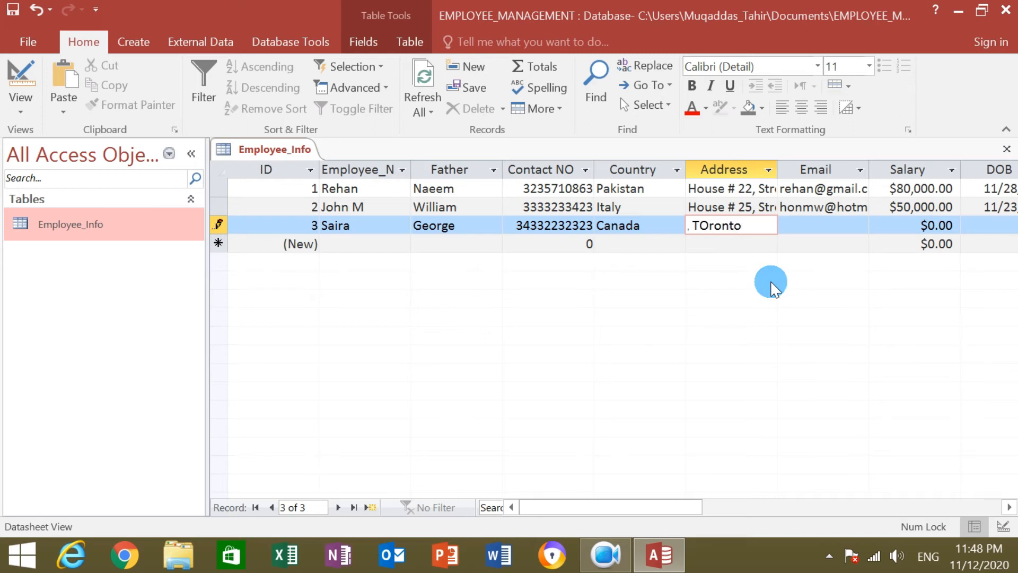
key("Left")
key("Left")
key("Left")
key("Left")
key("Left")
key("BackSpace")
type("o")
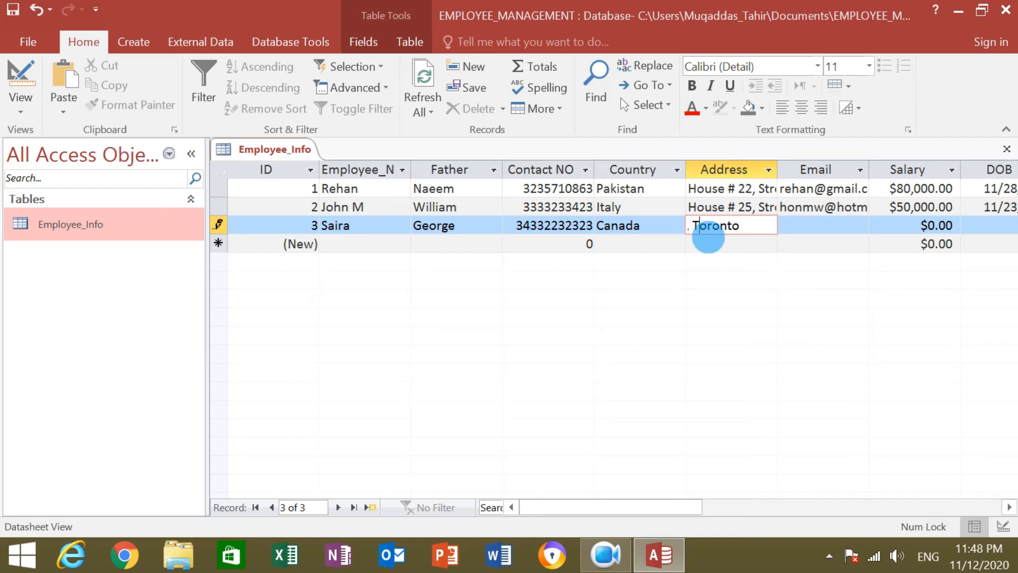
key("Left")
key("Left")
key("Left")
key("Left")
key("Left")
key("Left")
key("Left")
key("Right")
key("Right")
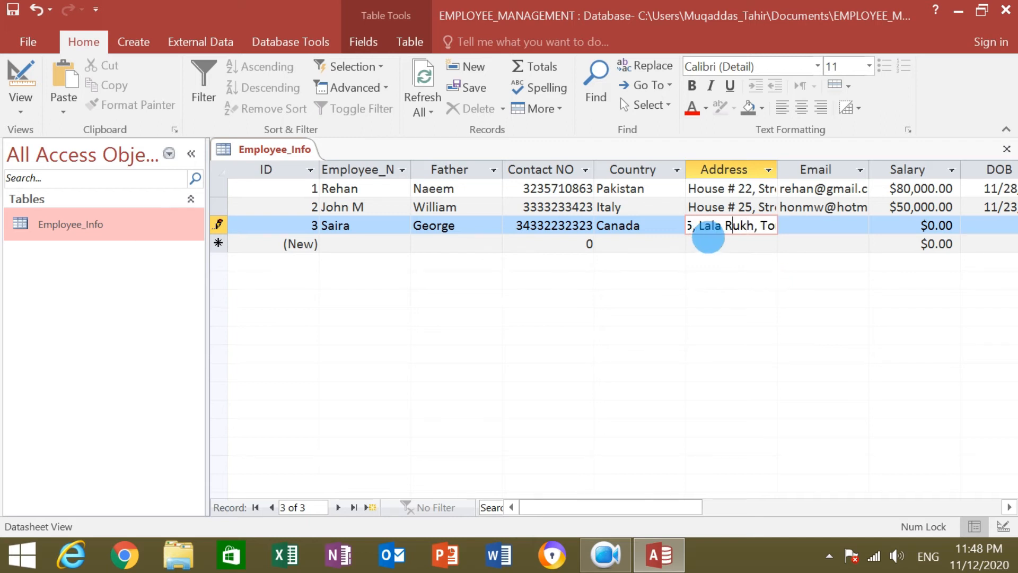
key("Delete")
key("Delete")
key("Delete")
key("BackSpace")
key("BackSpace")
key("BackSpace")
key("BackSpace")
key("BackSpace")
key("BackSpace")
key("BackSpace")
key("BackSpace")
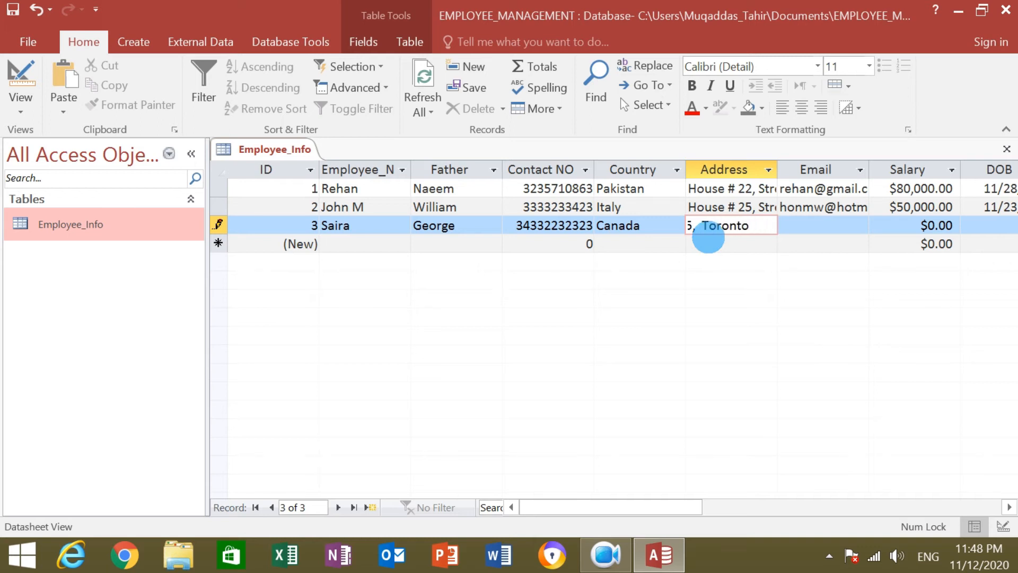
key("Left")
key("Left")
key("Left")
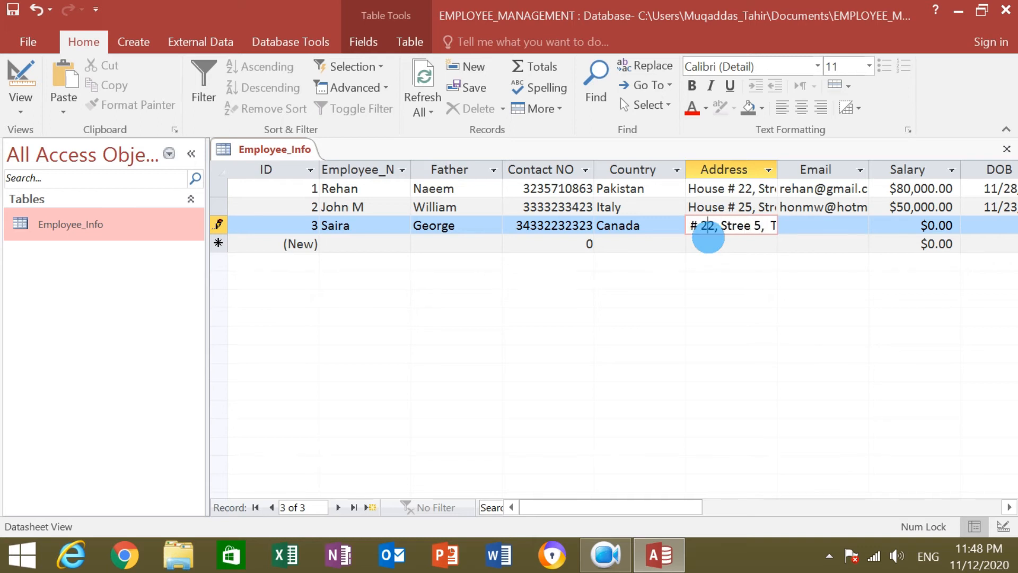
key("Left")
key("Left")
key("Left")
key("Left")
key("Left")
key("Left")
key("Left")
key("Left")
key("Left")
key("Left")
key("Left")
key("Left")
key("Left")
key("Left")
key("Left")
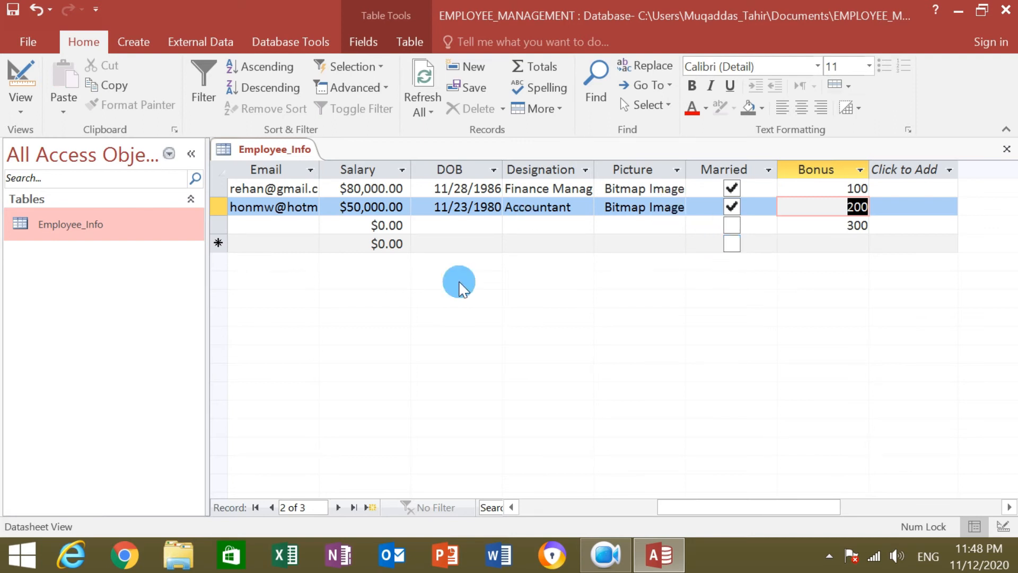
Enter the Canada employee's Yahoo e-mail address and a 75,000 salary.
left_click_drag(693, 511, 652, 518)
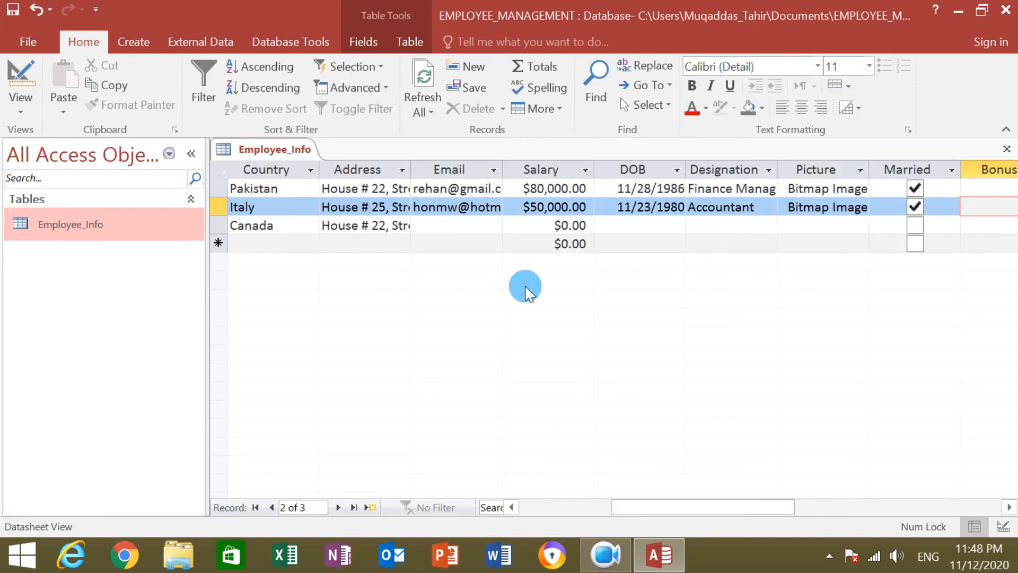
left_click(452, 222)
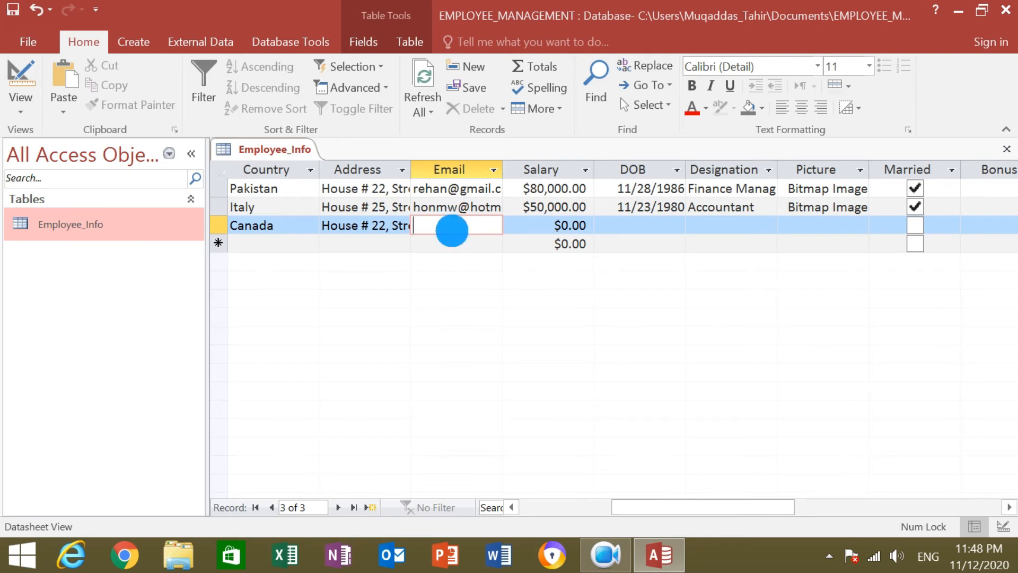
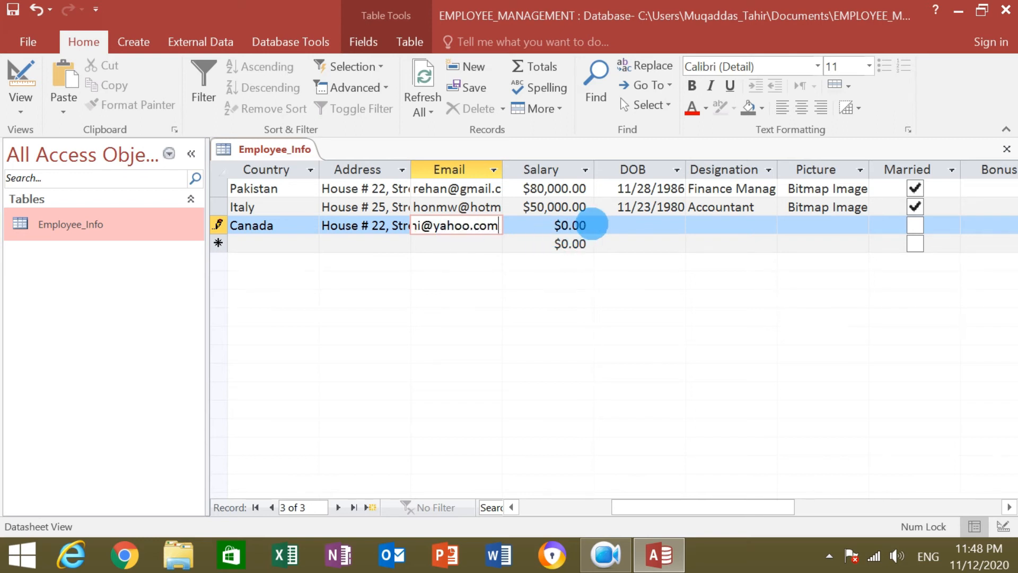
left_click(588, 225)
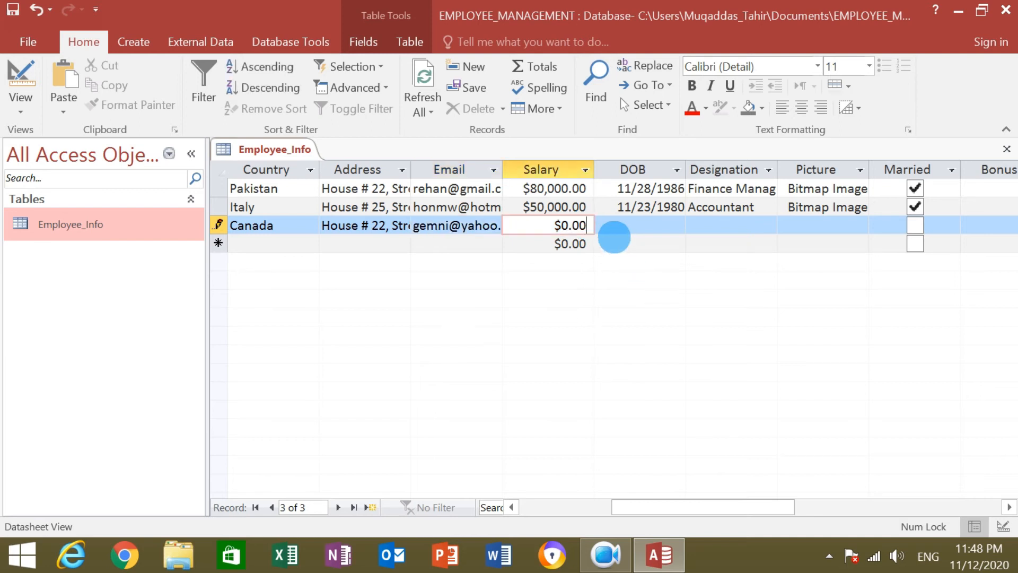
key("BackSpace")
key("BackSpace")
key("BackSpace")
key("BackSpace")
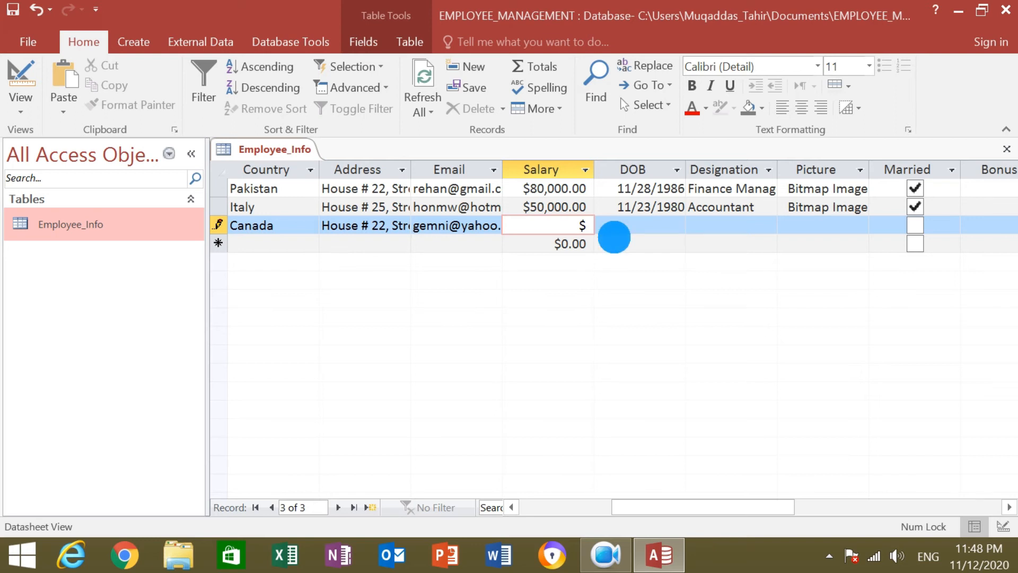
type("75,00")
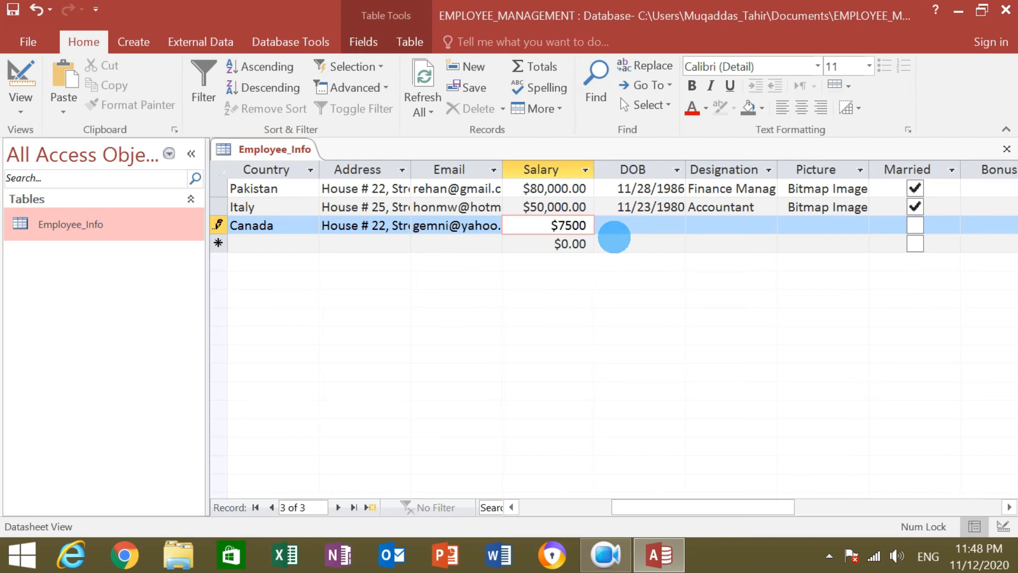
type("0")
left_click(651, 226)
left_click(694, 224)
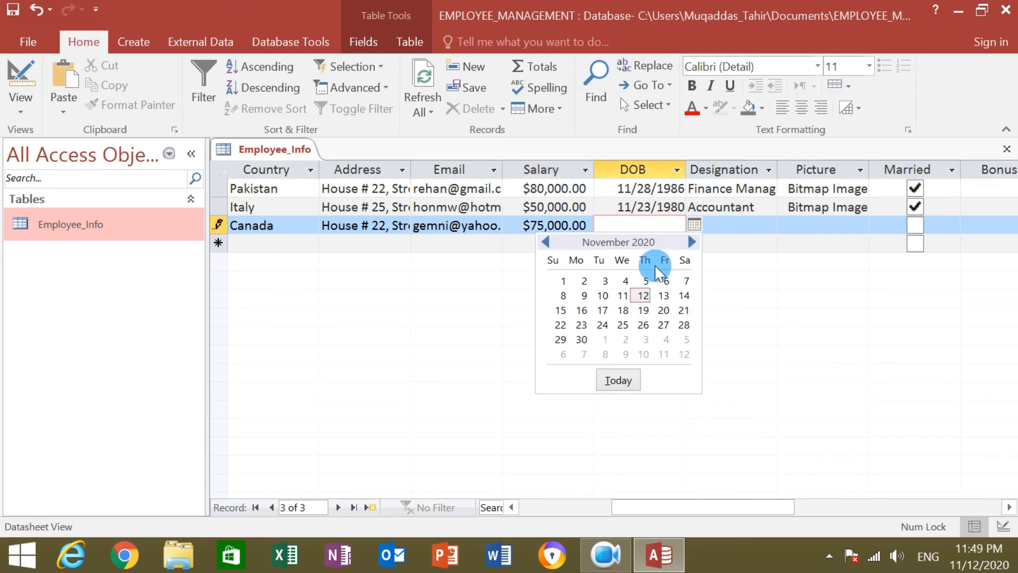
left_click(602, 309)
left_click(651, 225)
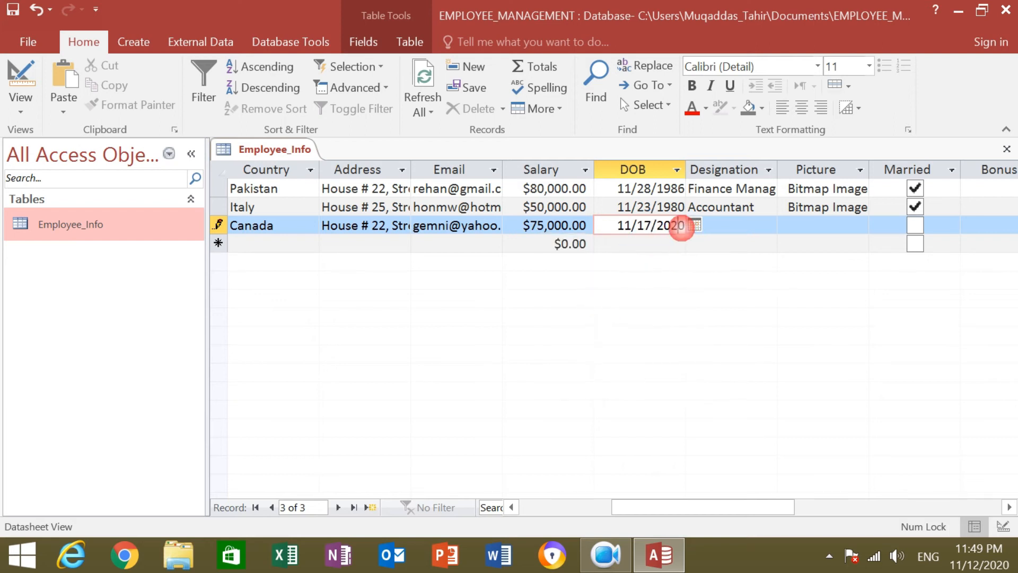
key("BackSpace")
key("BackSpace")
key("BackSpace")
key("BackSpace")
type("19")
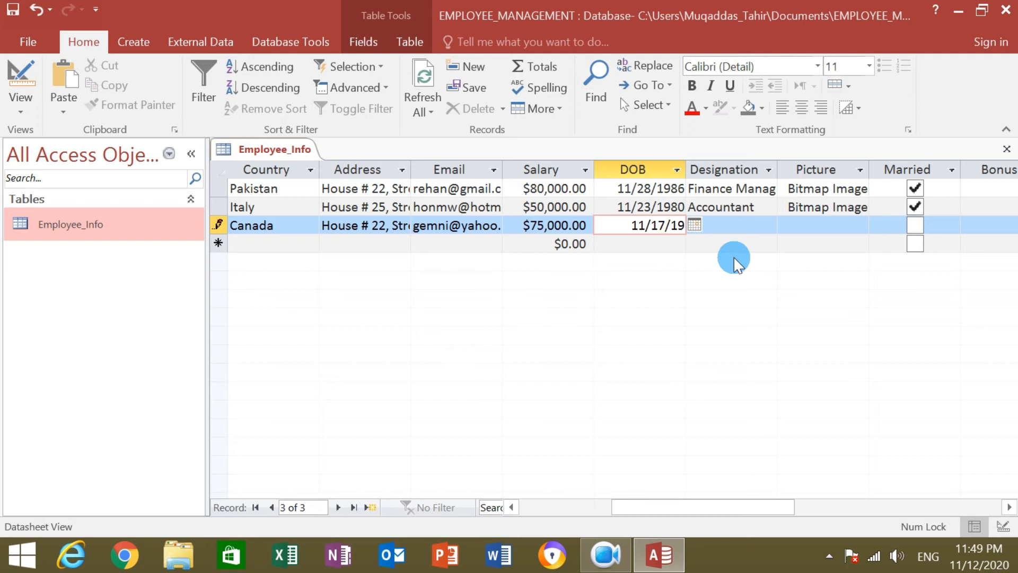
type("72")
key("BackSpace")
key("BackSpace")
type("92")
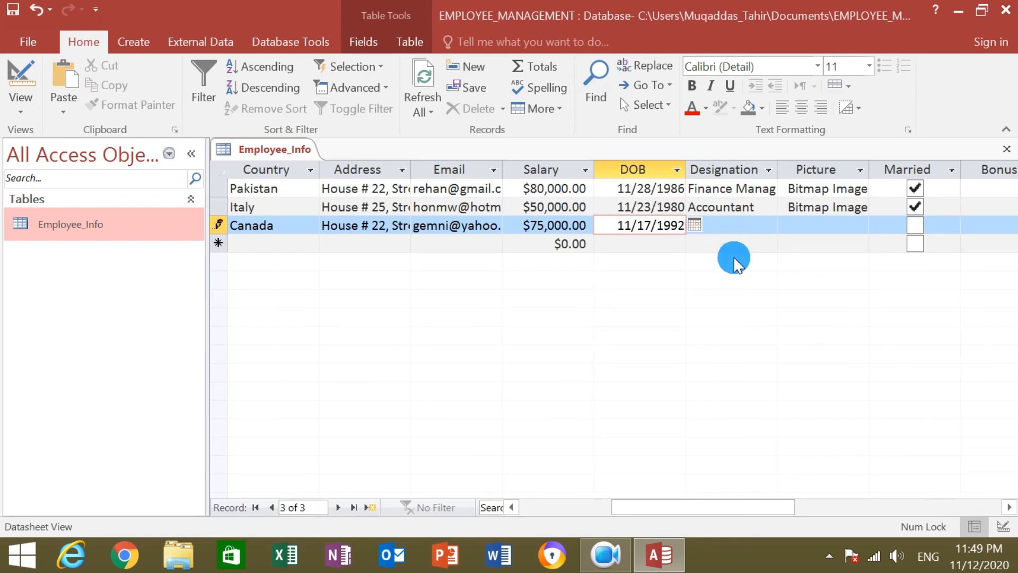
Choose Network Admin as the Canada employee's designation.
left_click(739, 226)
left_click(767, 224)
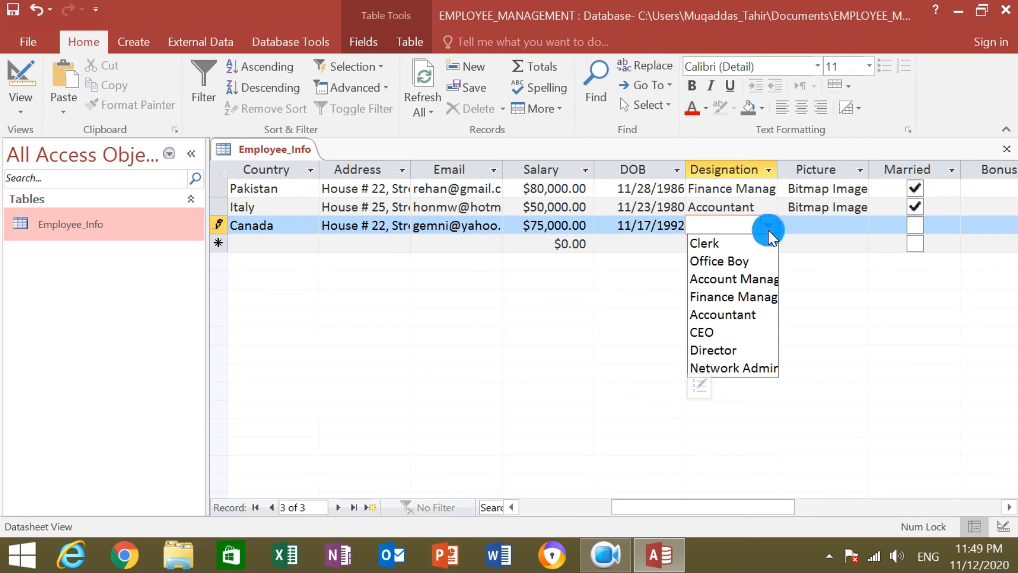
left_click(749, 369)
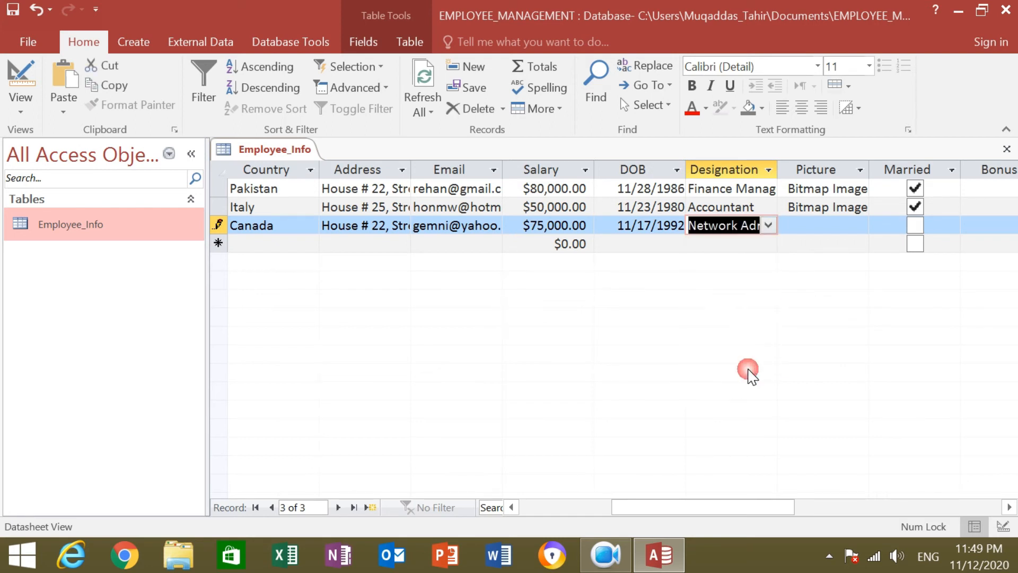
left_click(822, 225)
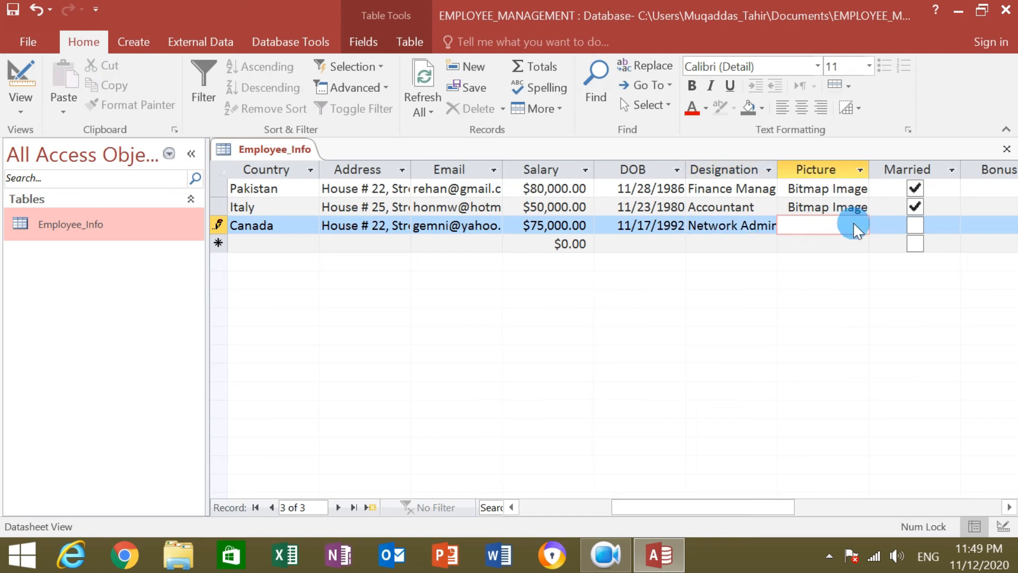
Insert download (1).bmp from the Picsss folder as the Canada record's Paintbrush Picture.
right_click(854, 222)
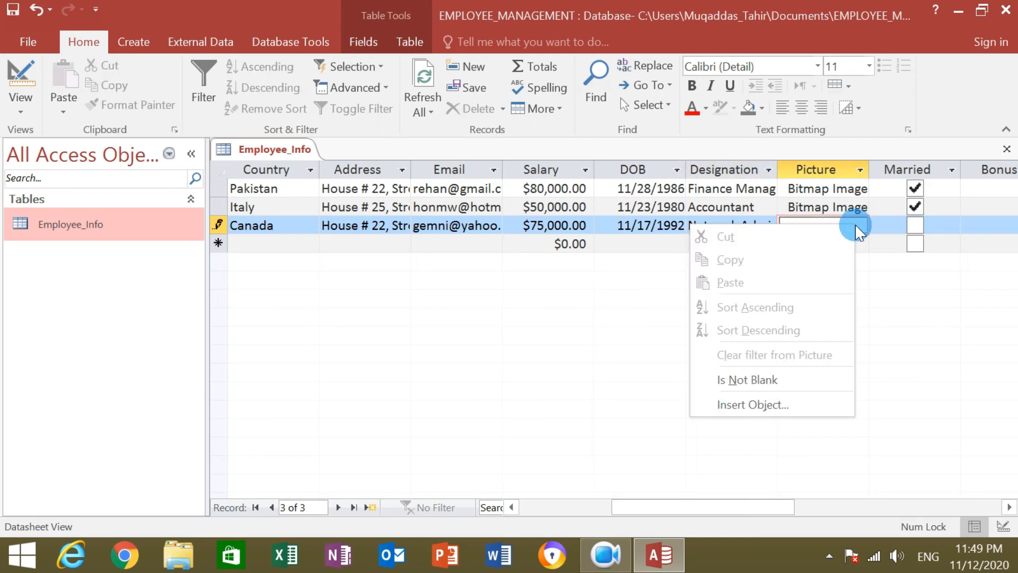
left_click(803, 405)
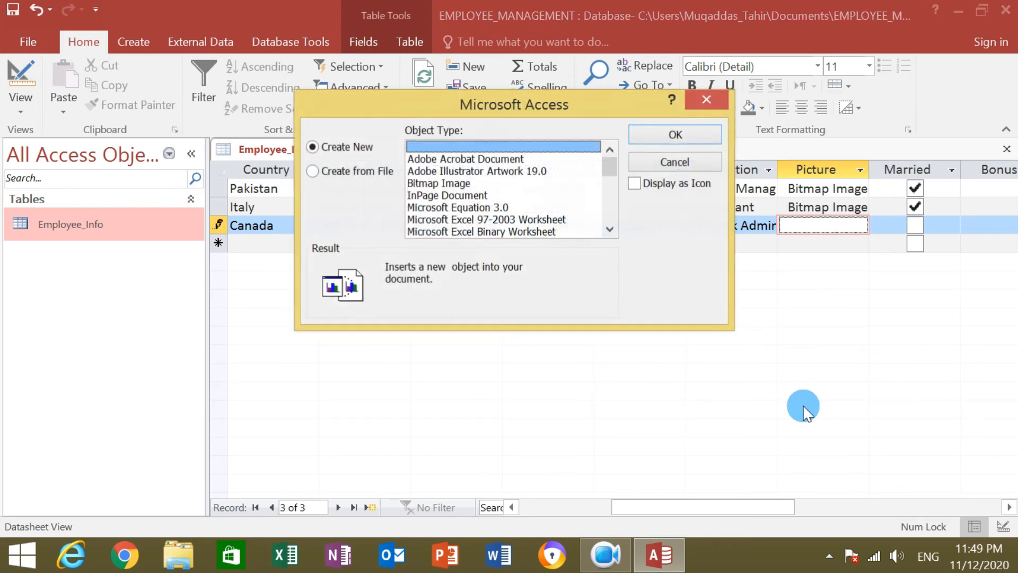
mouse_move(607, 161)
left_mouse_down()
mouse_move(610, 188)
mouse_move(603, 161)
left_mouse_up()
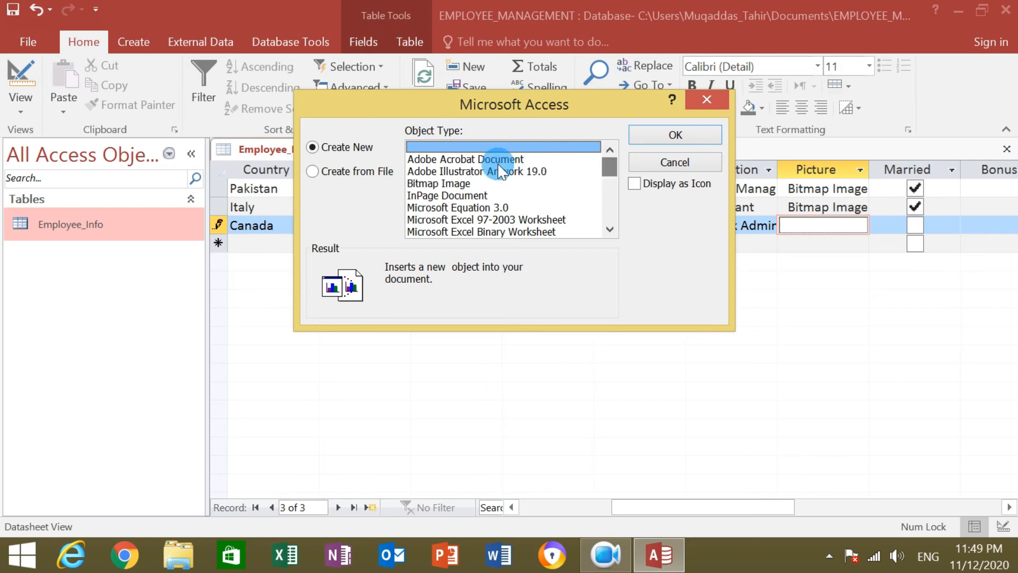
left_click(451, 183)
left_click(377, 171)
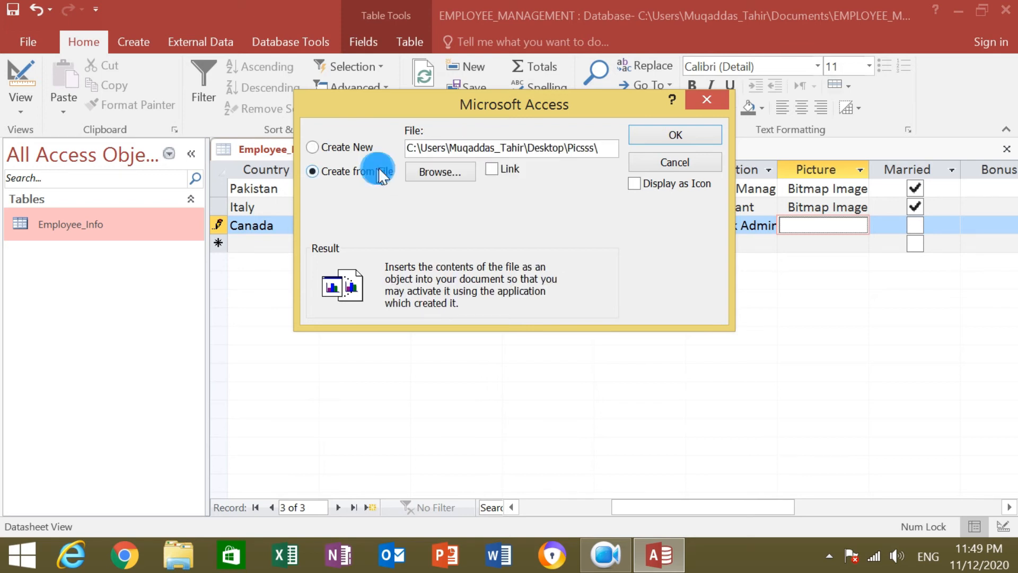
left_click(430, 172)
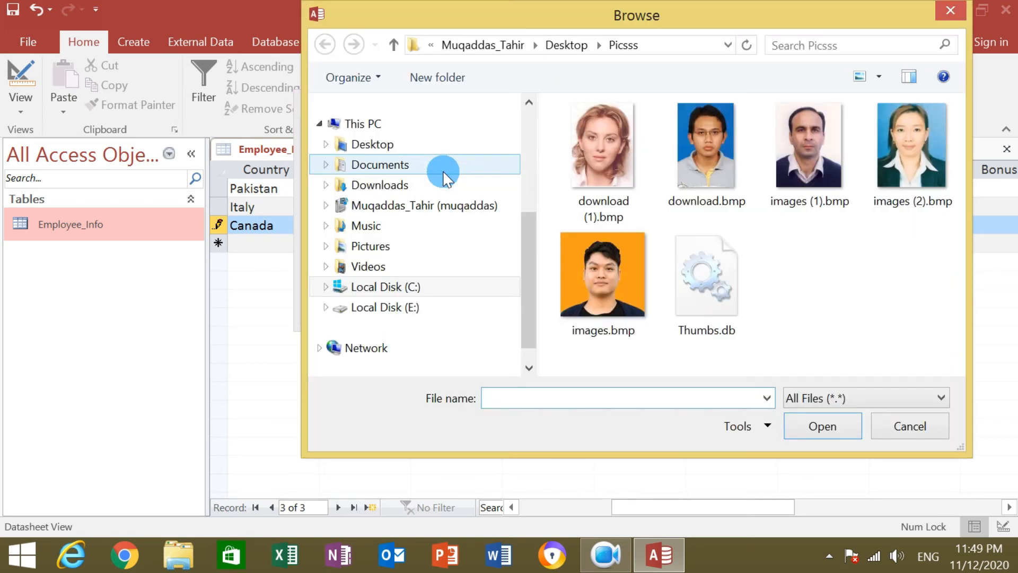
left_click(588, 144)
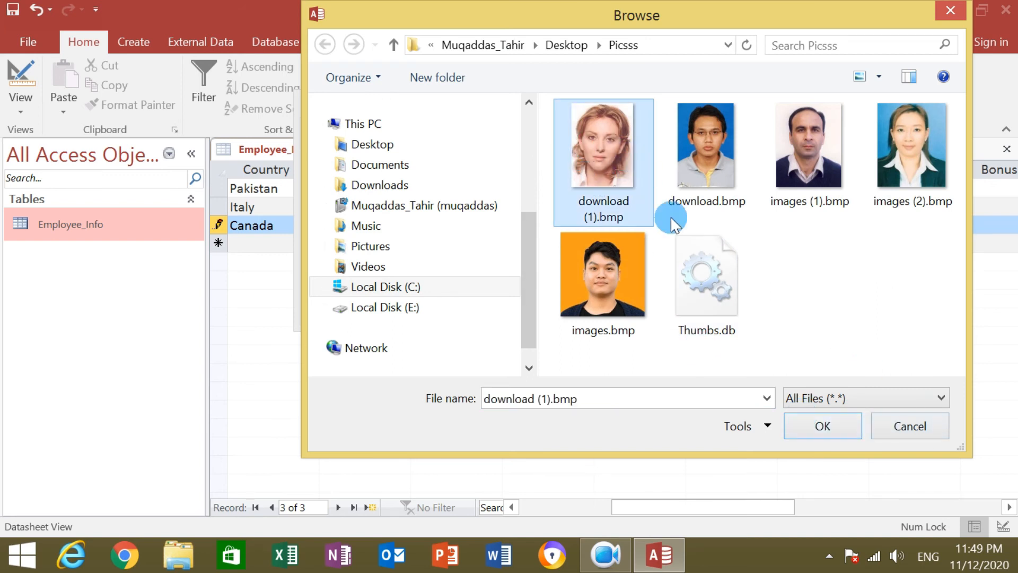
left_click(825, 425)
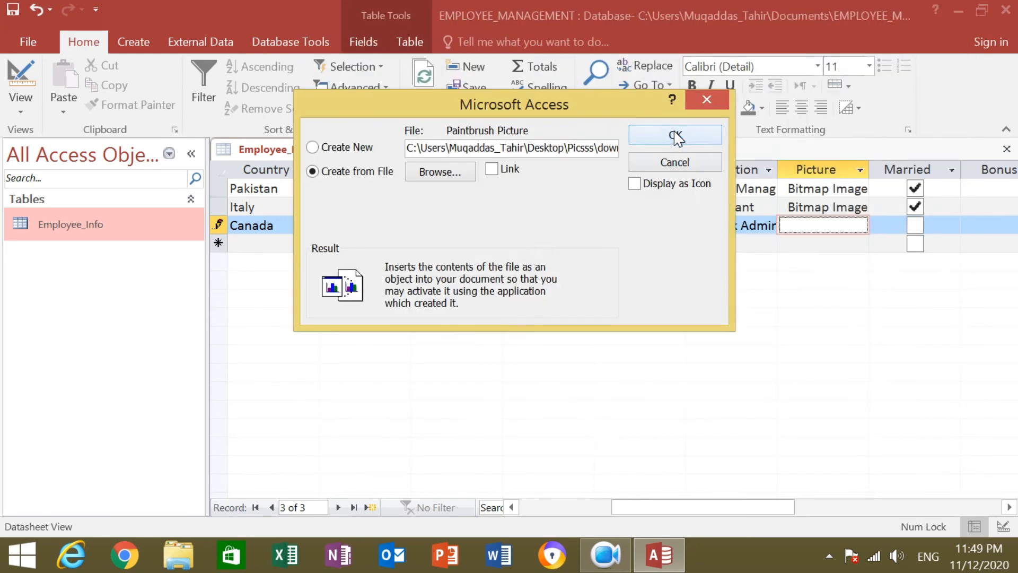
left_click(674, 136)
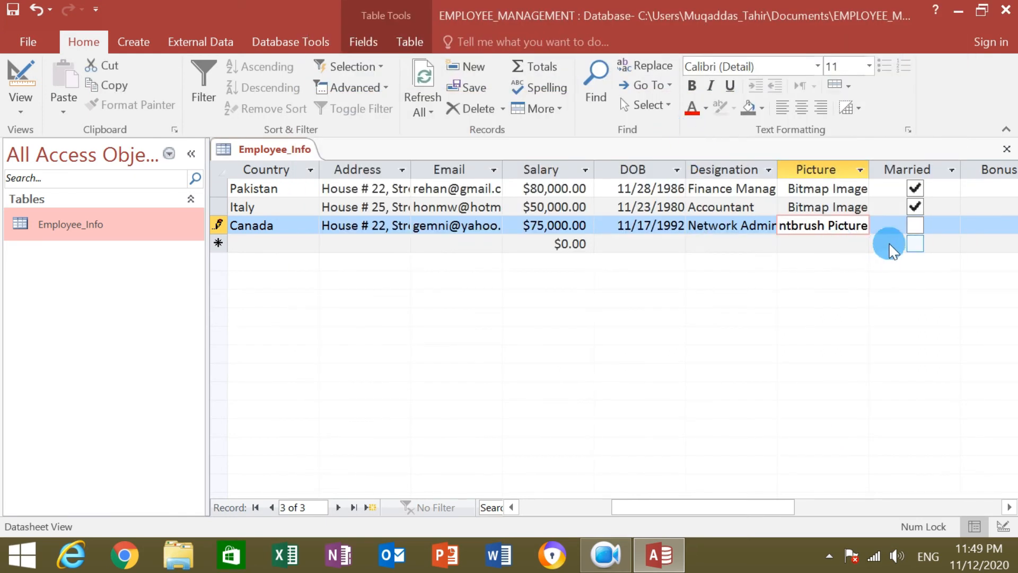
Review the third record across the datasheet, check its Bonus of 300, and close Employee_Info.
left_click_drag(697, 505, 761, 512)
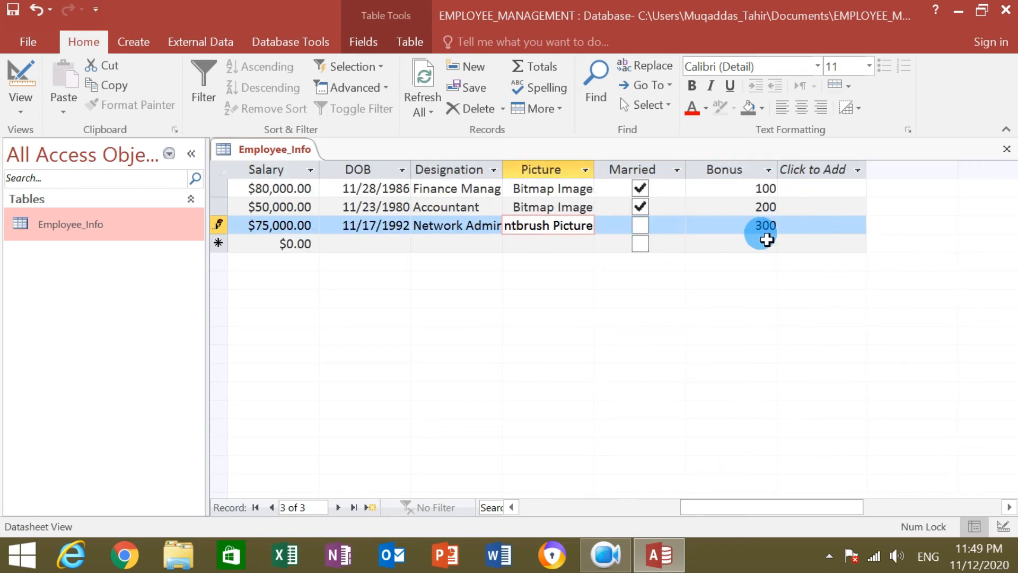
left_click_drag(754, 507, 593, 507)
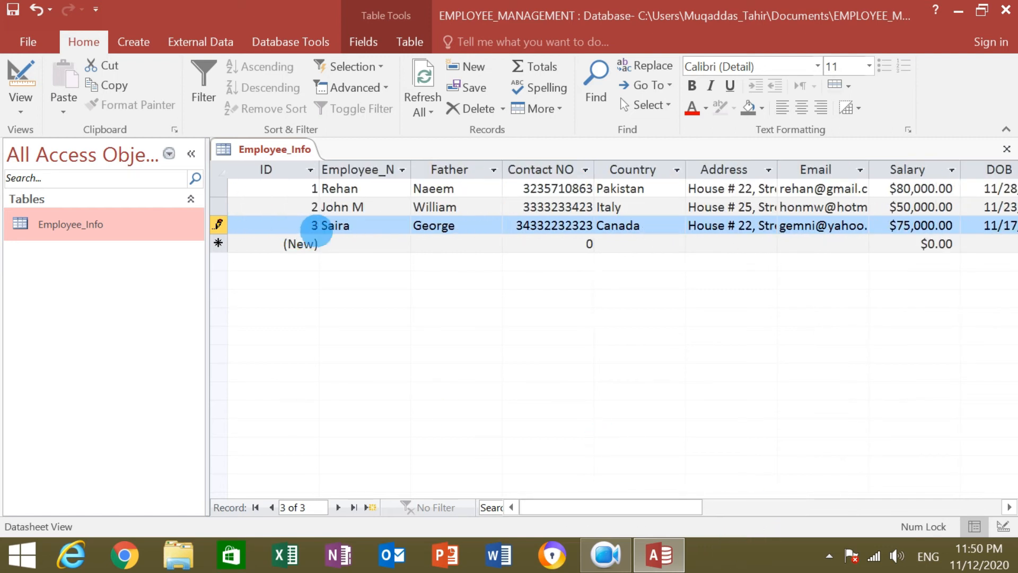
left_click_drag(636, 504, 785, 509)
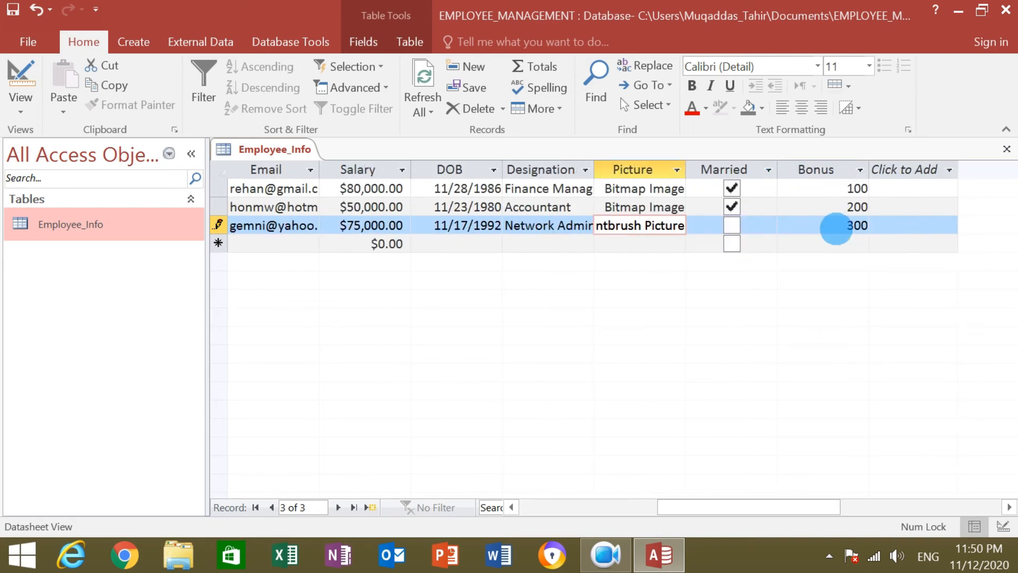
left_click(836, 226)
left_click_drag(836, 227, 867, 232)
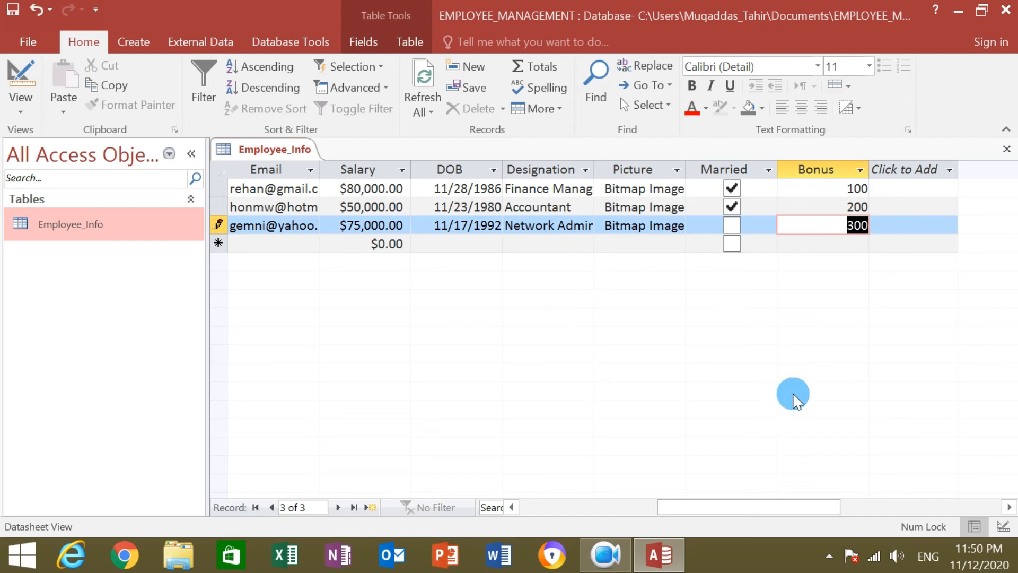
left_click(1006, 149)
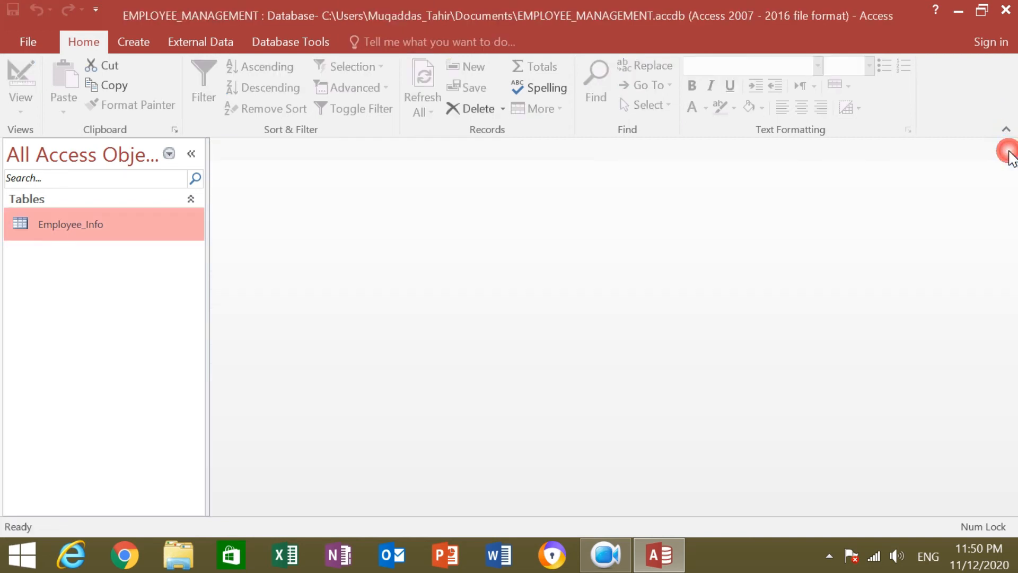
Reopen Employee_Info to check its three records, close it, and switch to the Create ribbon.
left_click(47, 275)
left_click(61, 262)
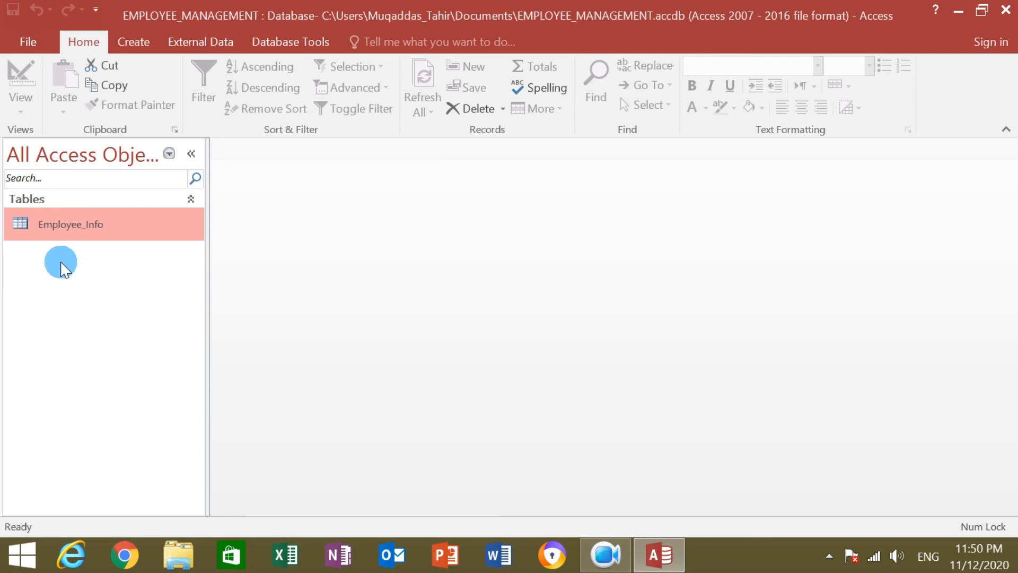
double_click(78, 227)
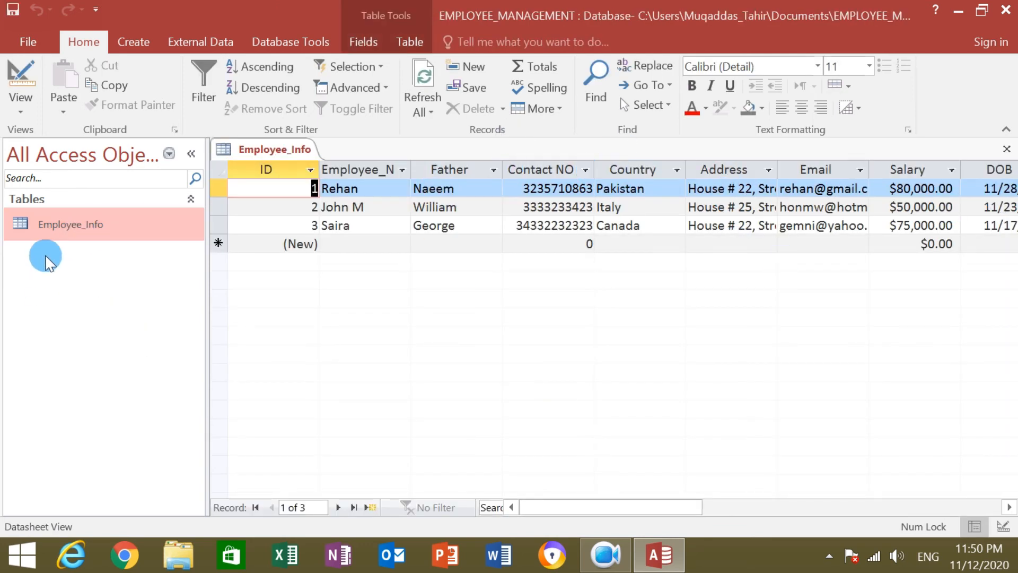
left_click(1006, 151)
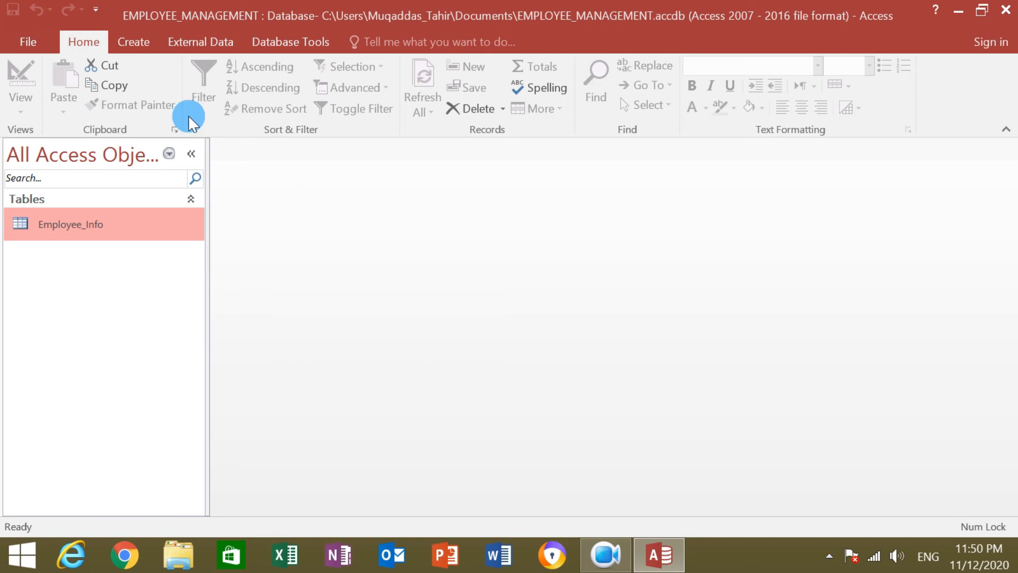
left_click(142, 42)
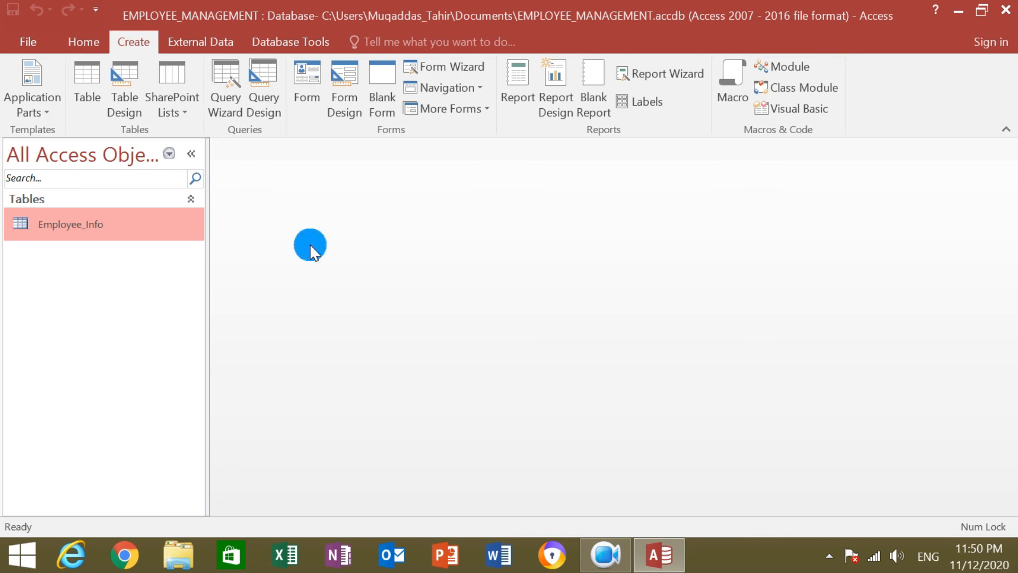
Auto-generate a form from Employee_Info, close the Property Sheet, and scroll through its fields.
left_click(310, 69)
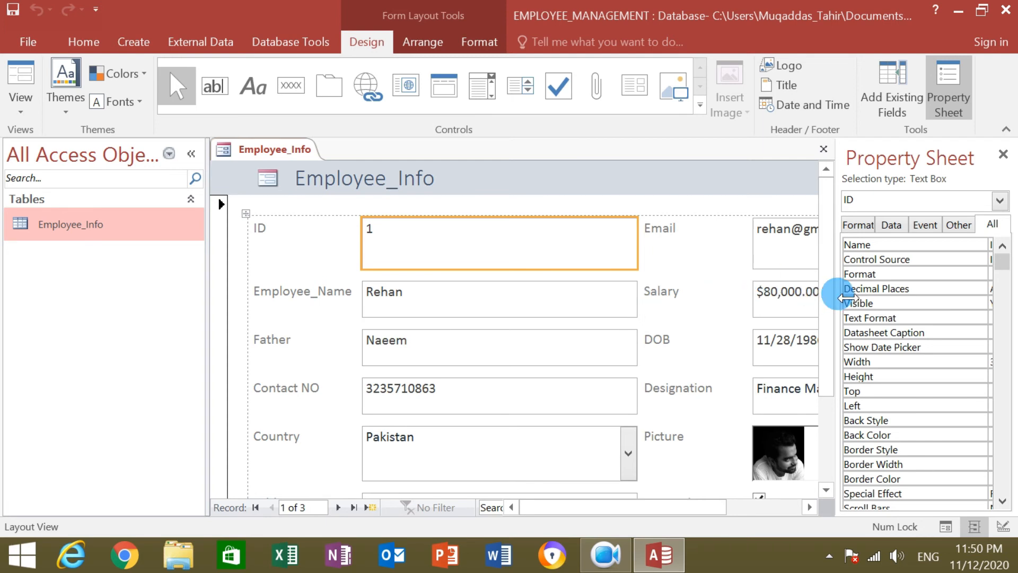
left_click(1006, 159)
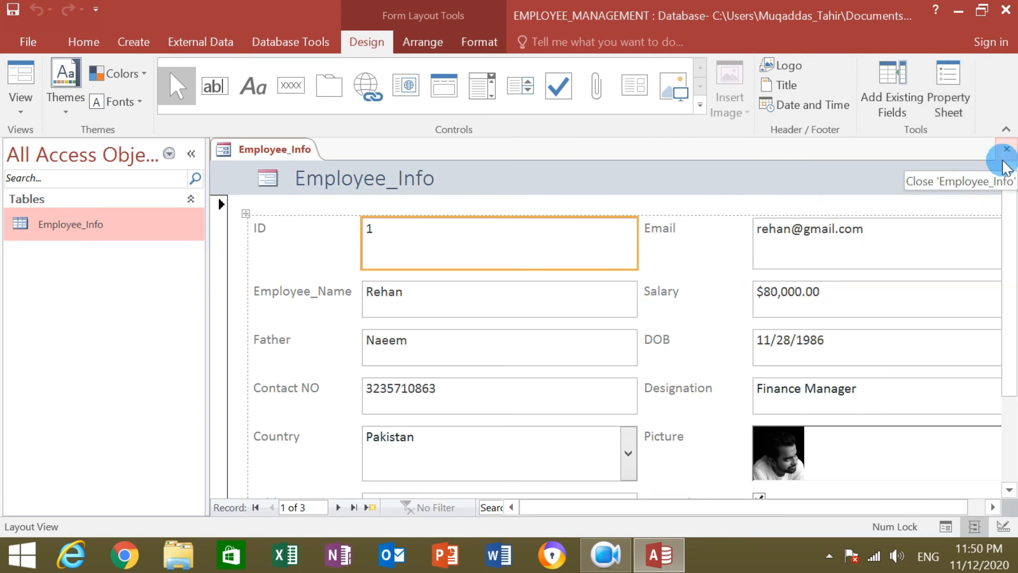
scroll(1010, 223, "down", 1)
scroll(1012, 230, "down", 2)
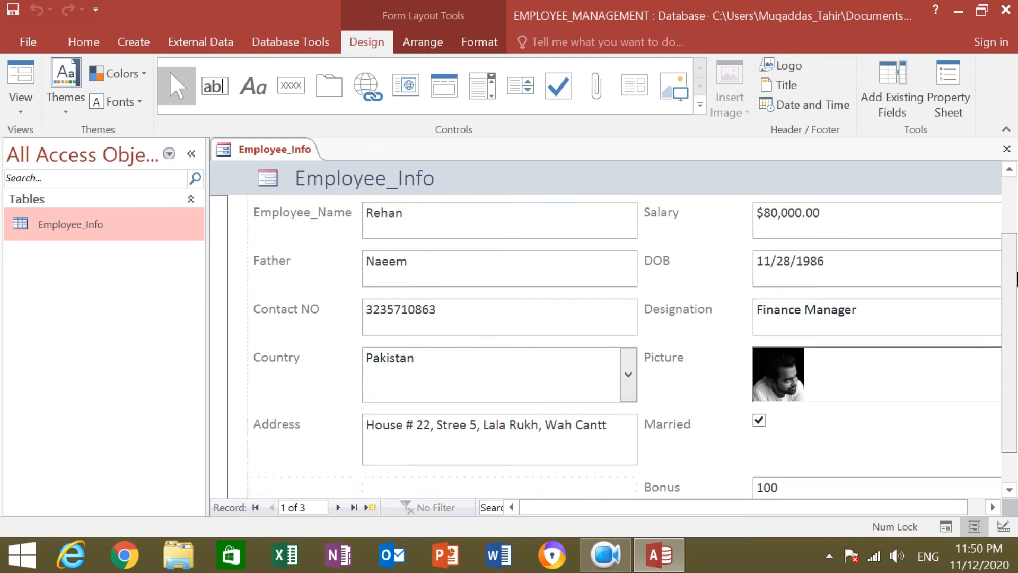
scroll(1013, 255, "down", 2)
scroll(1013, 270, "up", 2)
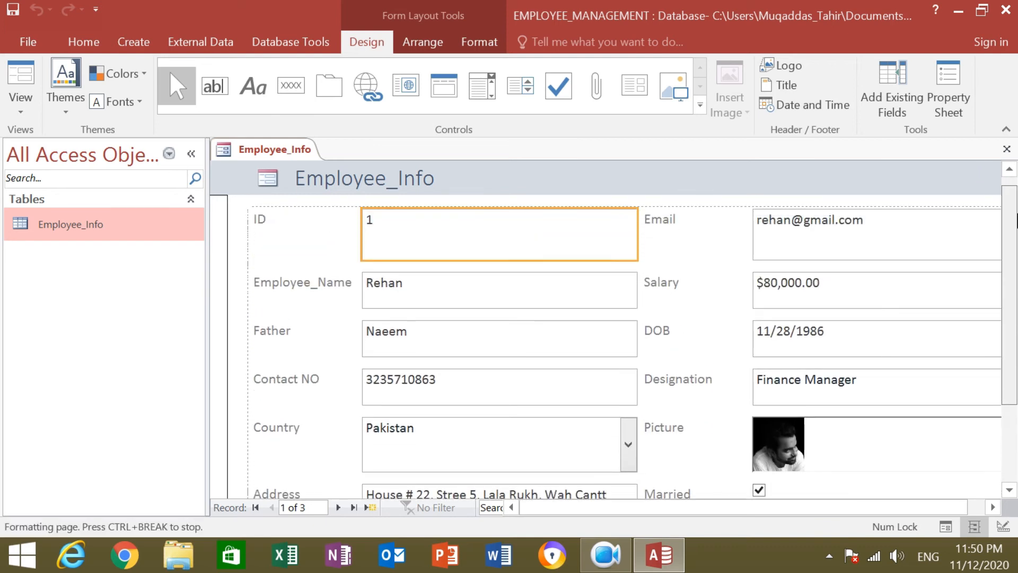
scroll(1013, 253, "down", 1)
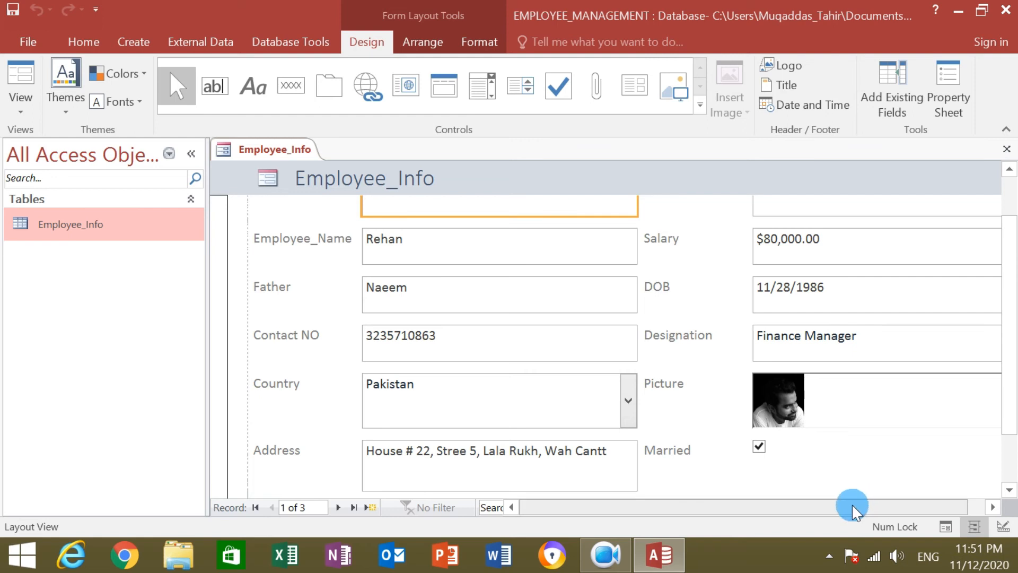
left_click_drag(849, 507, 925, 517)
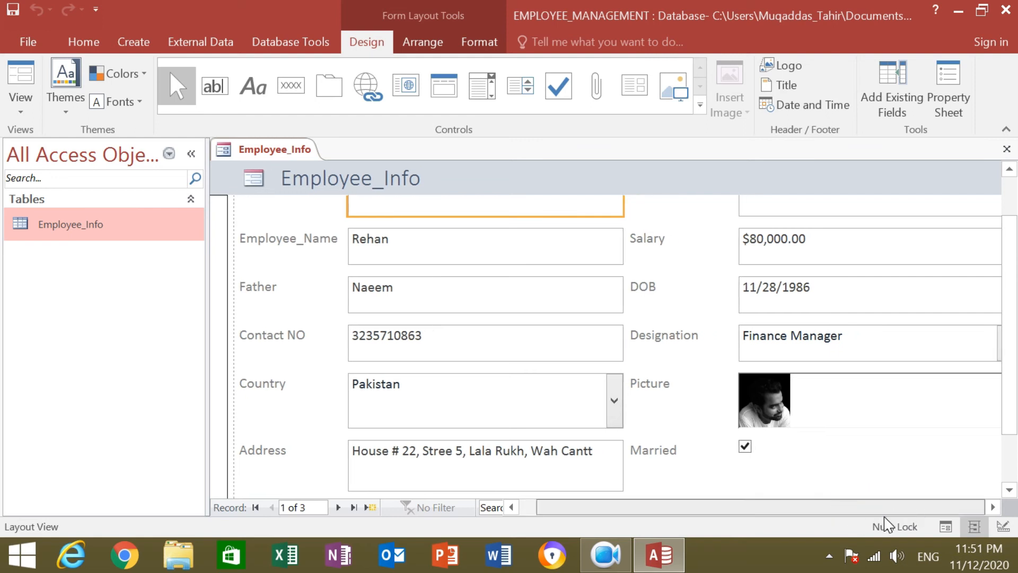
scroll(1009, 335, "up", 2)
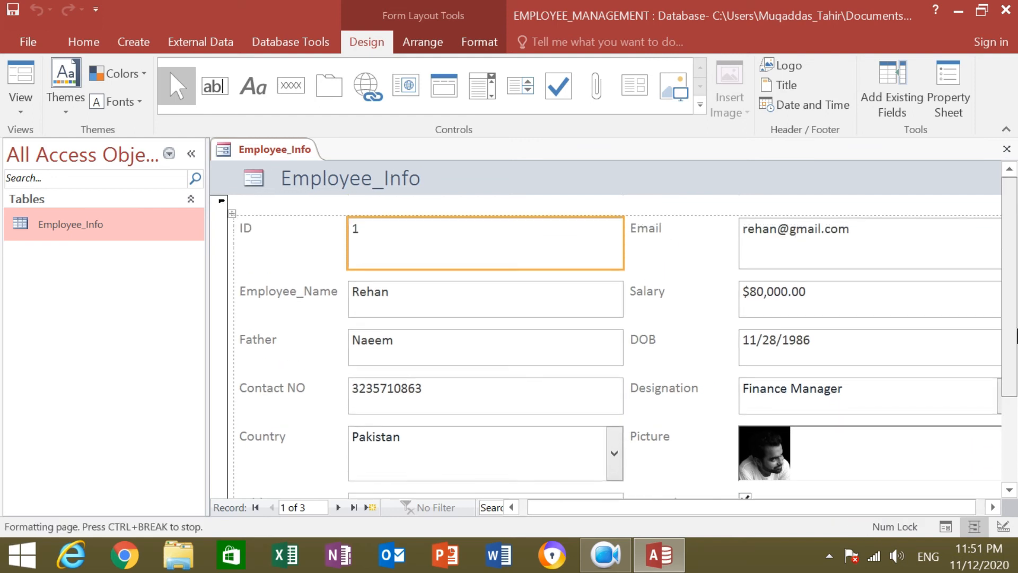
scroll(1010, 371, "down", 2)
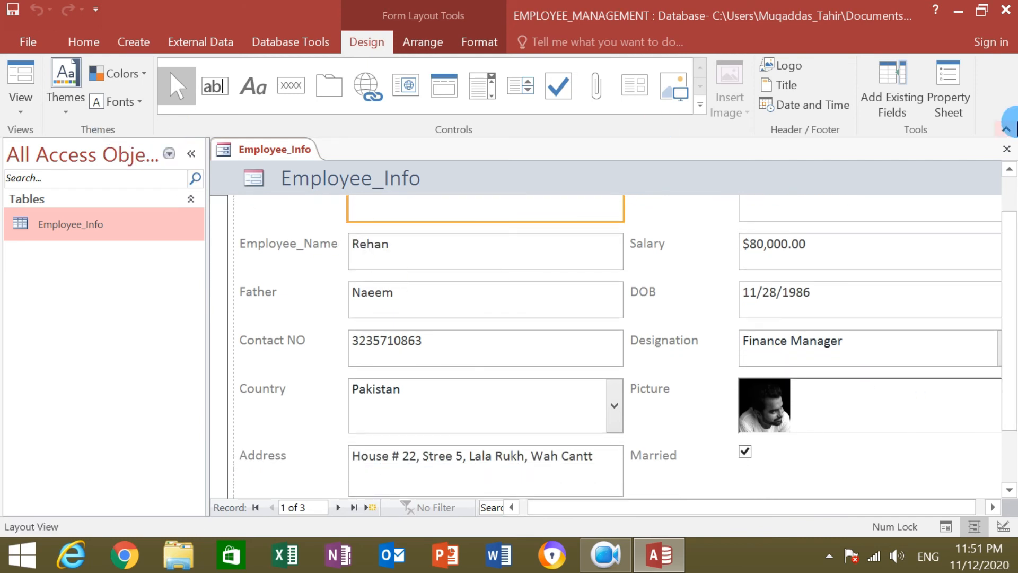
Close the new form and save its design under the name Employee_Info.
left_click(1006, 149)
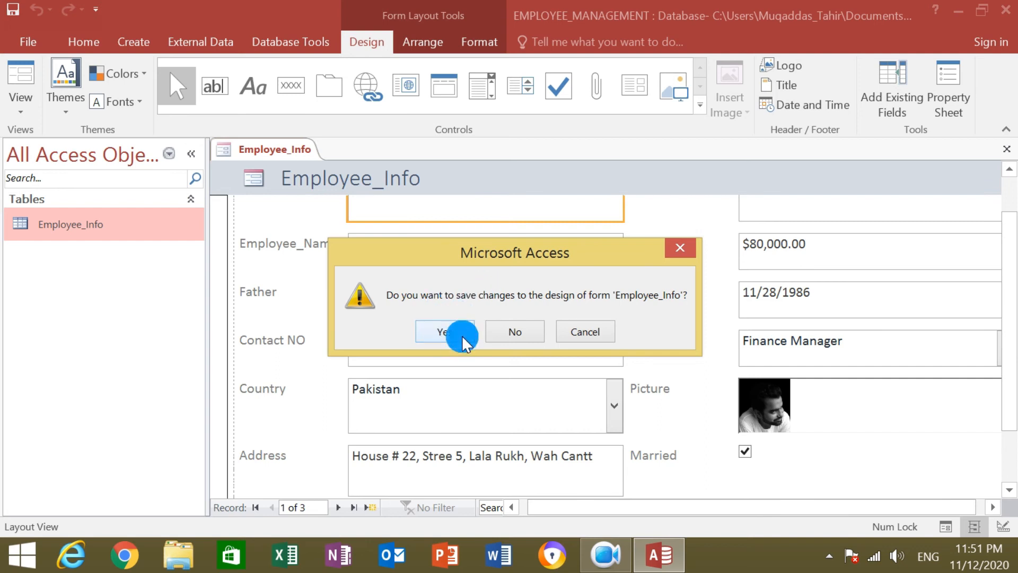
left_click(445, 332)
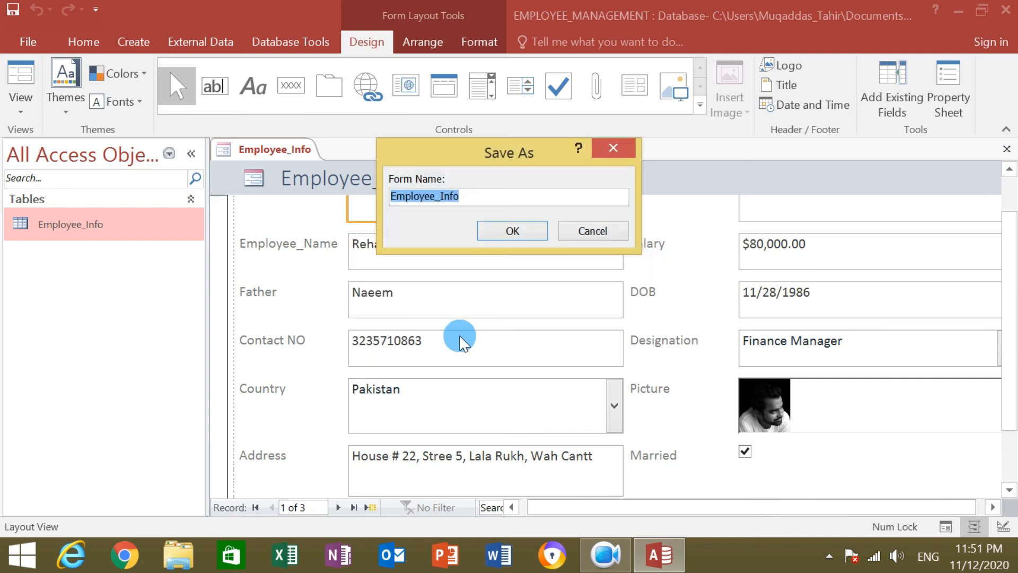
left_click(534, 235)
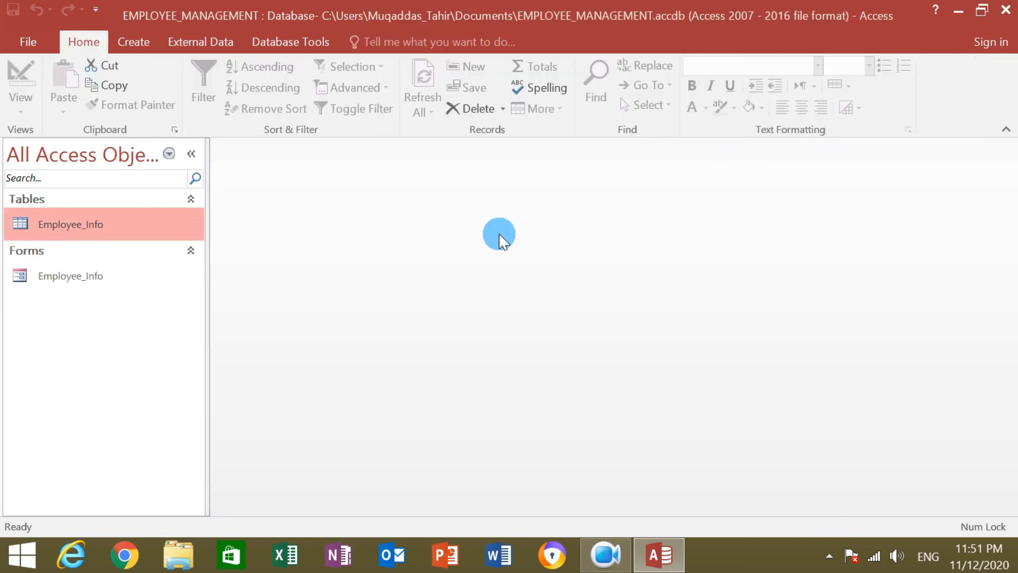
Open the saved Employee_Info form, step to the third record, then return to the first.
double_click(110, 283)
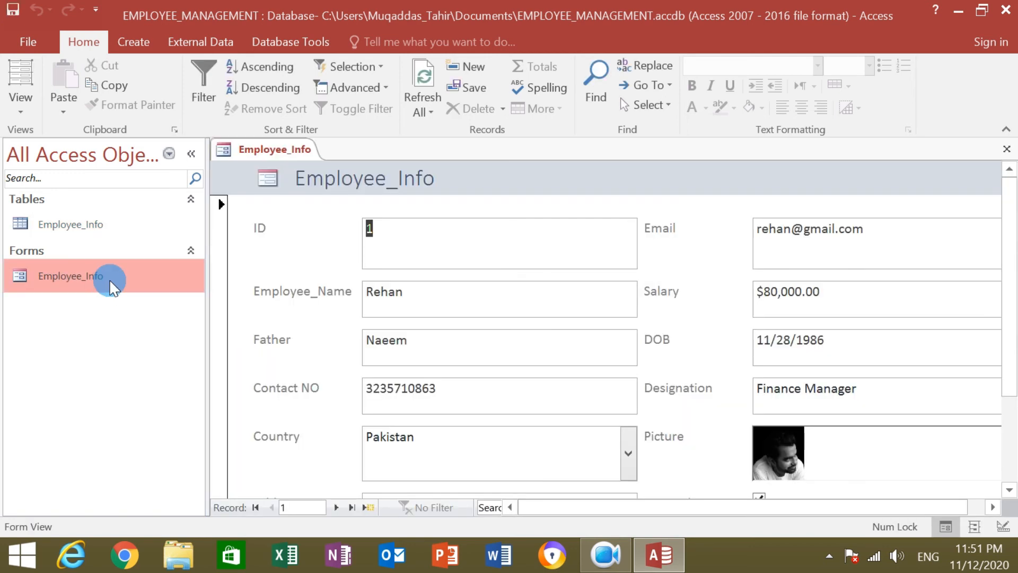
left_click_drag(1010, 286, 1016, 318)
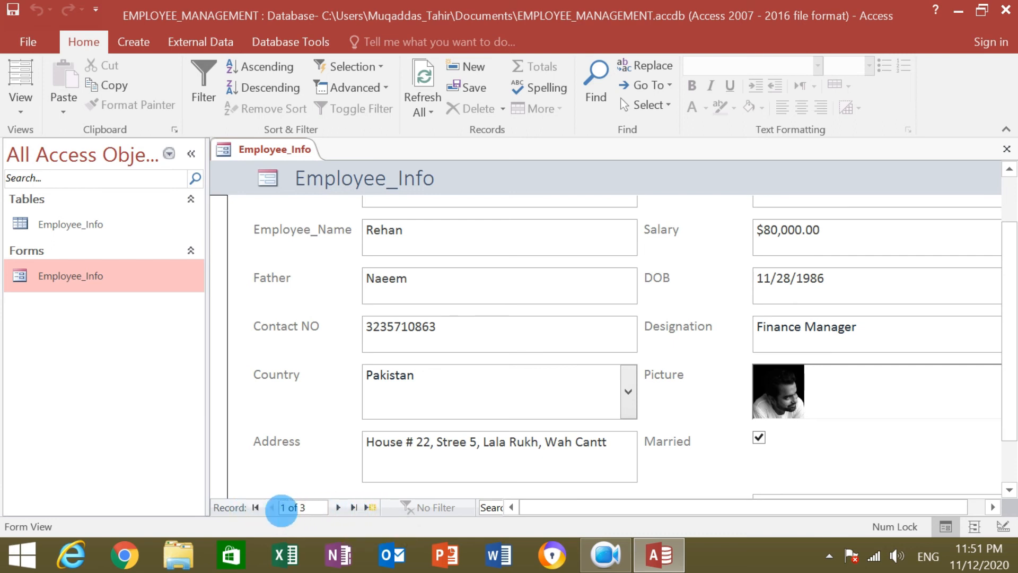
left_click(337, 508)
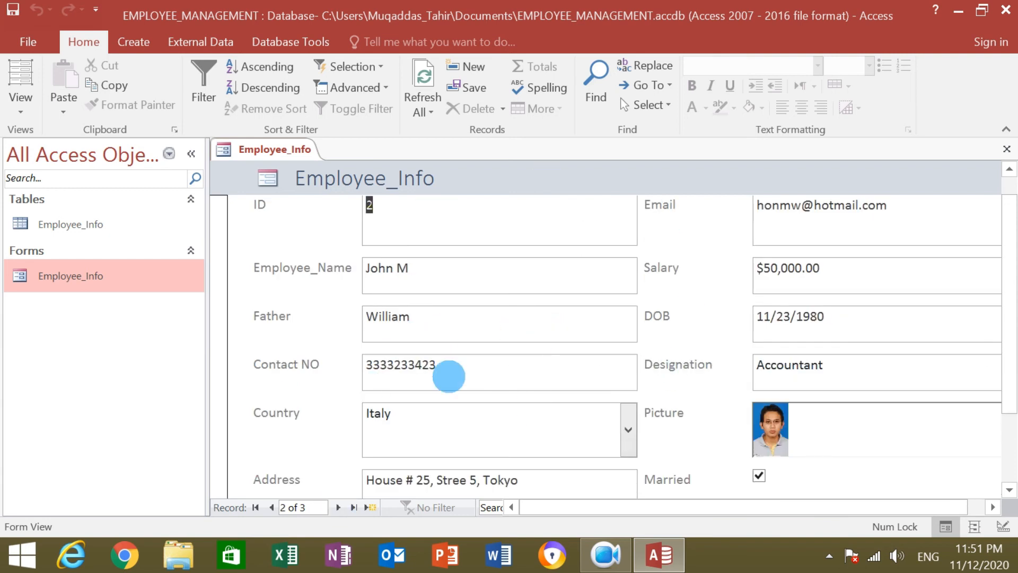
left_click(338, 508)
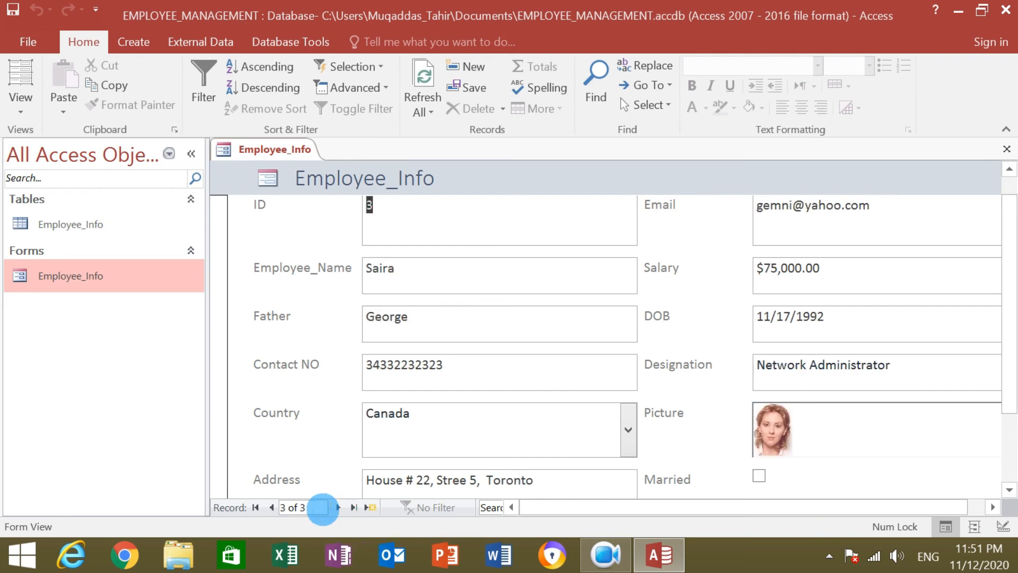
double_click(271, 508)
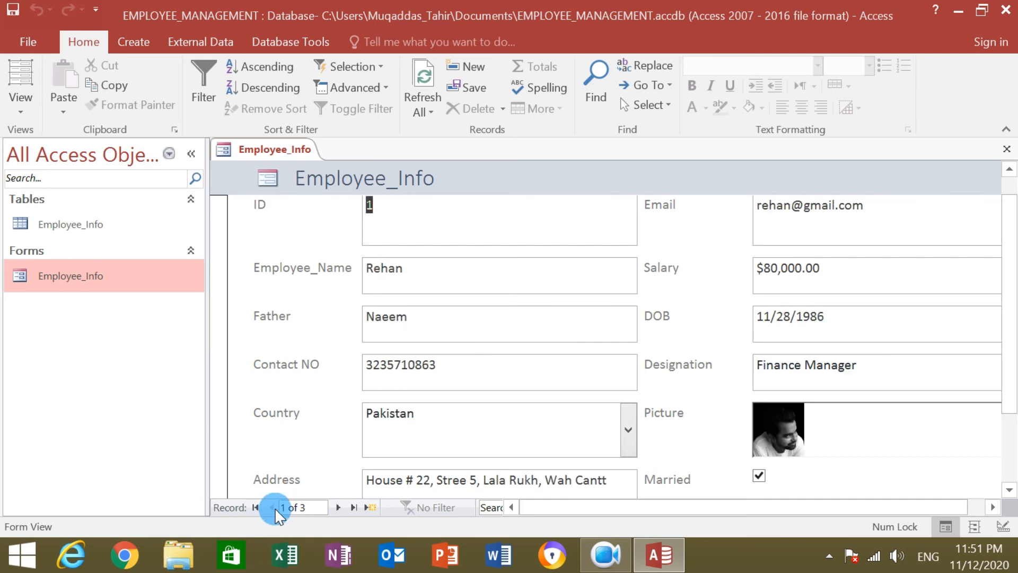
Browse between records 1 and 2, then jump to the last record, 3 of 3.
left_click(338, 507)
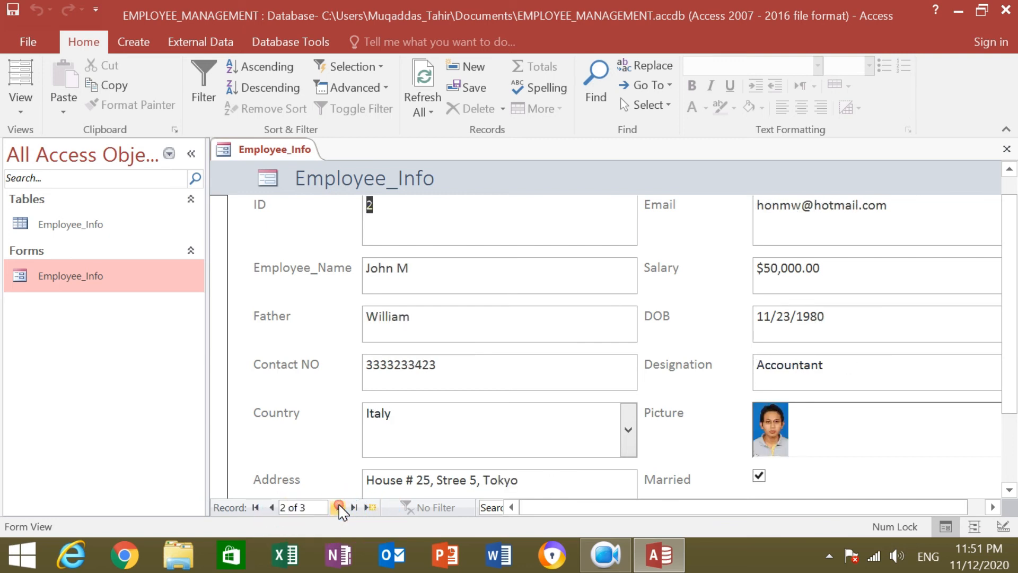
left_click(272, 507)
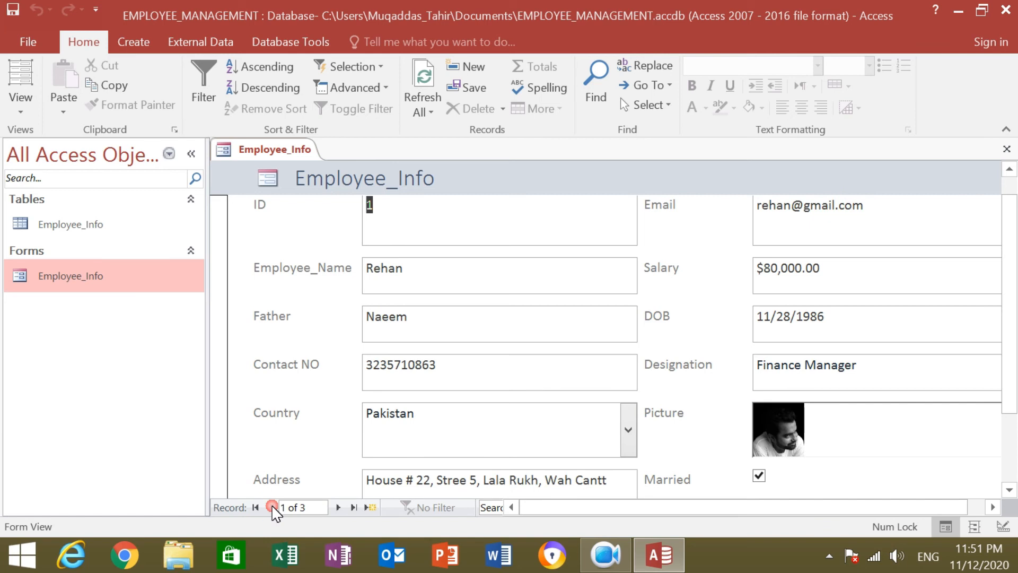
left_click(338, 507)
left_click(272, 507)
left_click(351, 508)
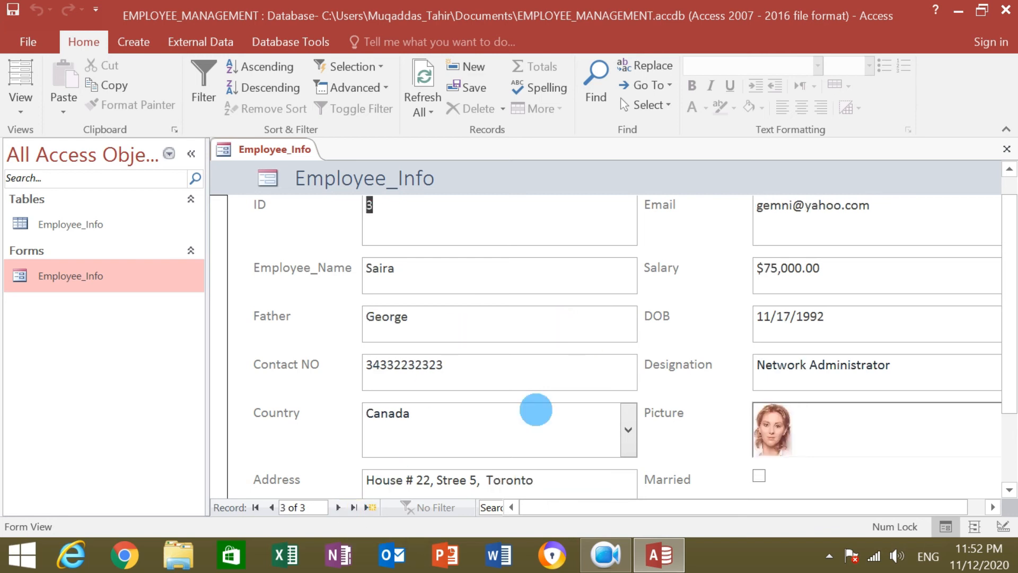
mouse_move(1009, 208)
left_mouse_down()
mouse_move(1008, 243)
mouse_move(1010, 197)
mouse_move(1011, 221)
left_mouse_up()
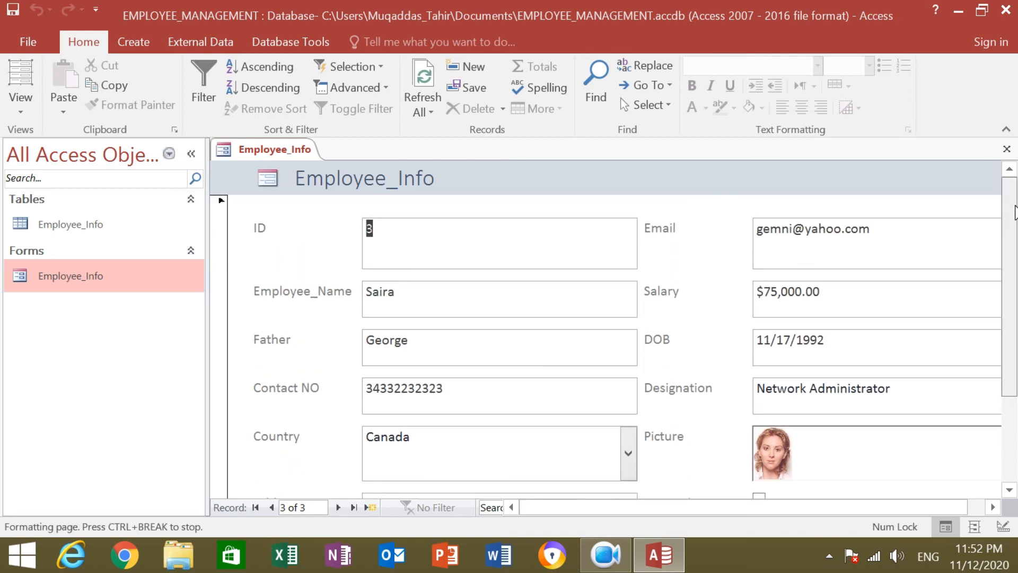
left_click_drag(620, 504, 708, 509)
left_click(756, 507)
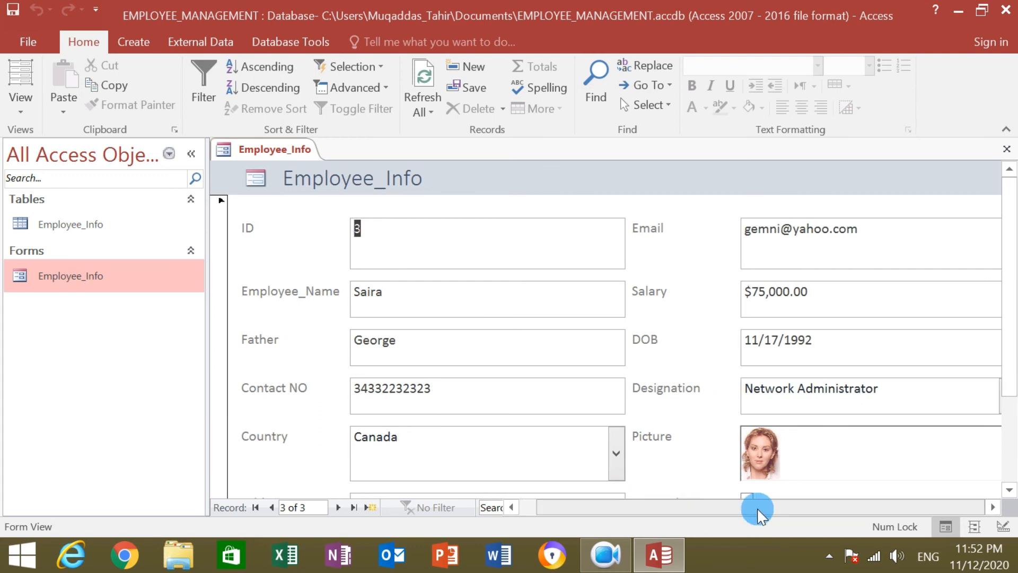